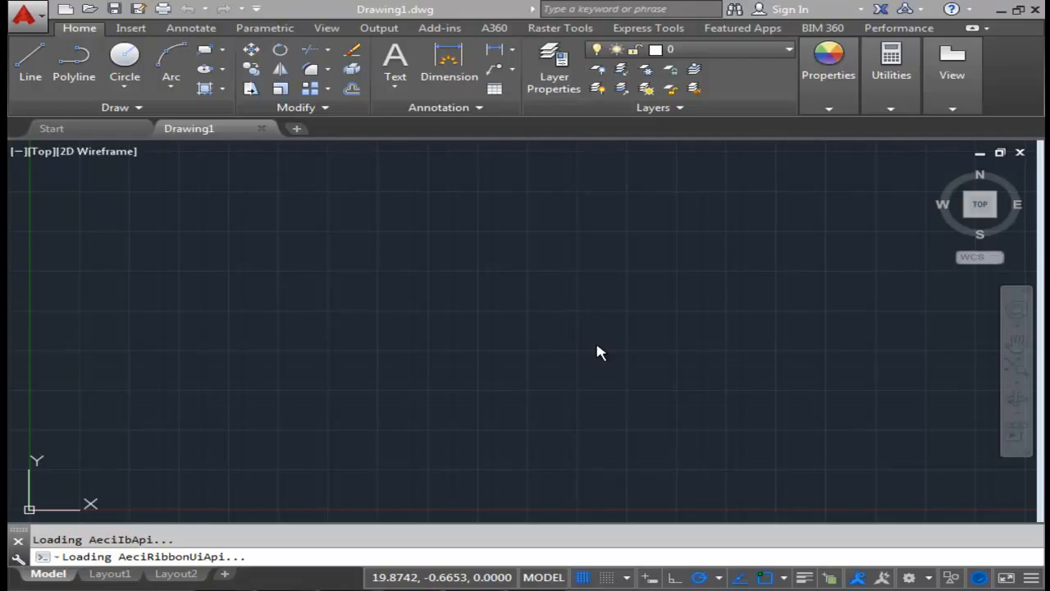
Set the drawing's length units to Architectural.
type("units")
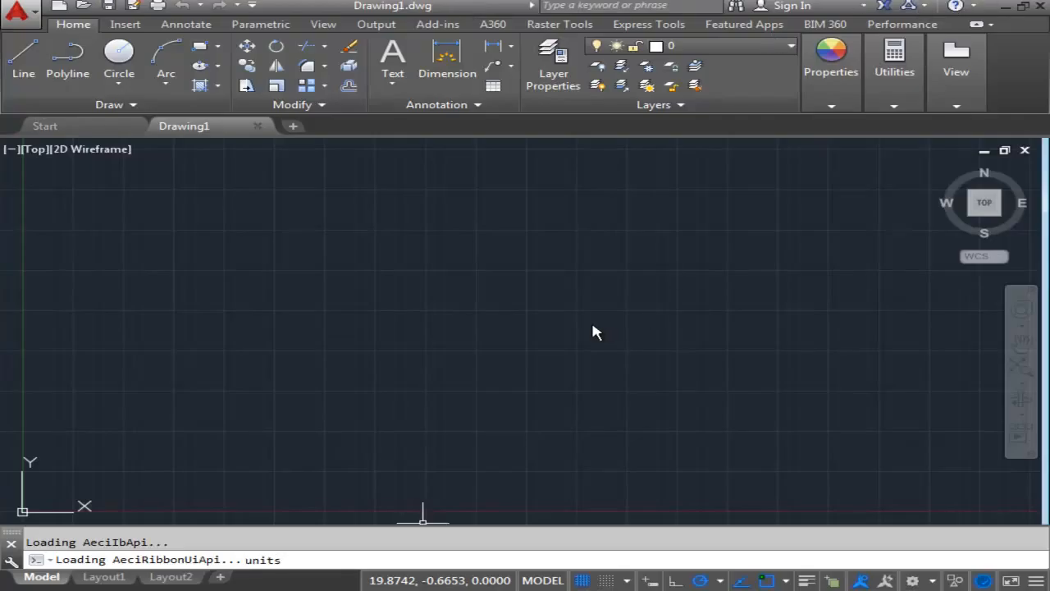
key("Return")
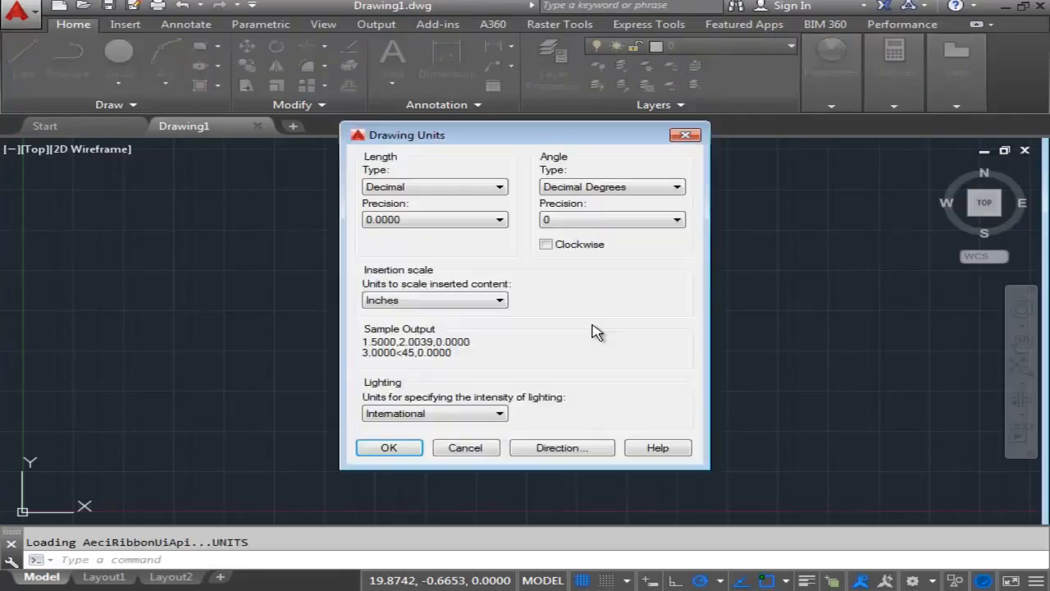
left_click(501, 186)
left_click(465, 204)
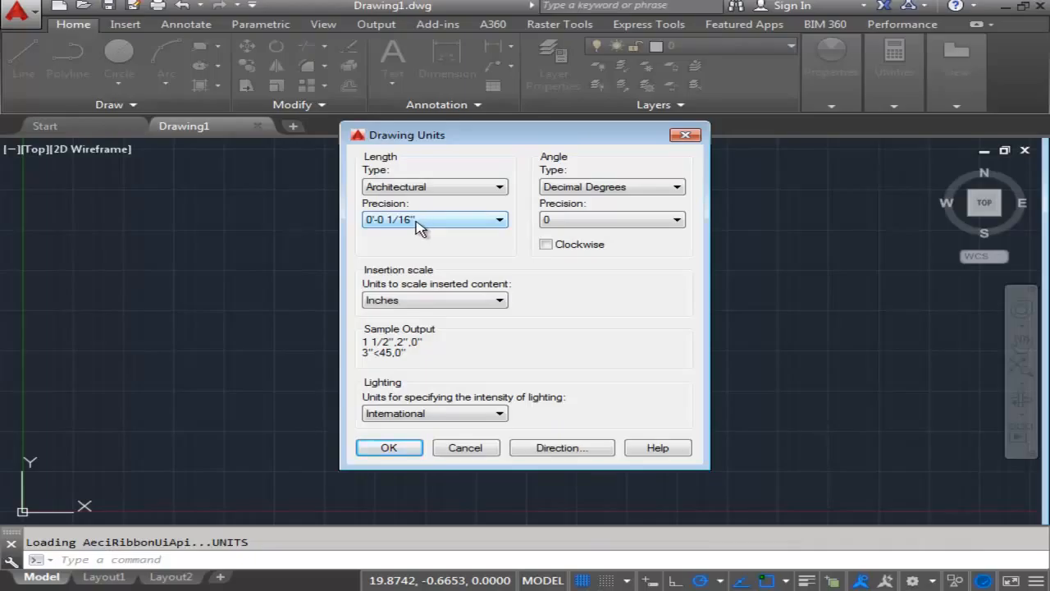
left_click(388, 450)
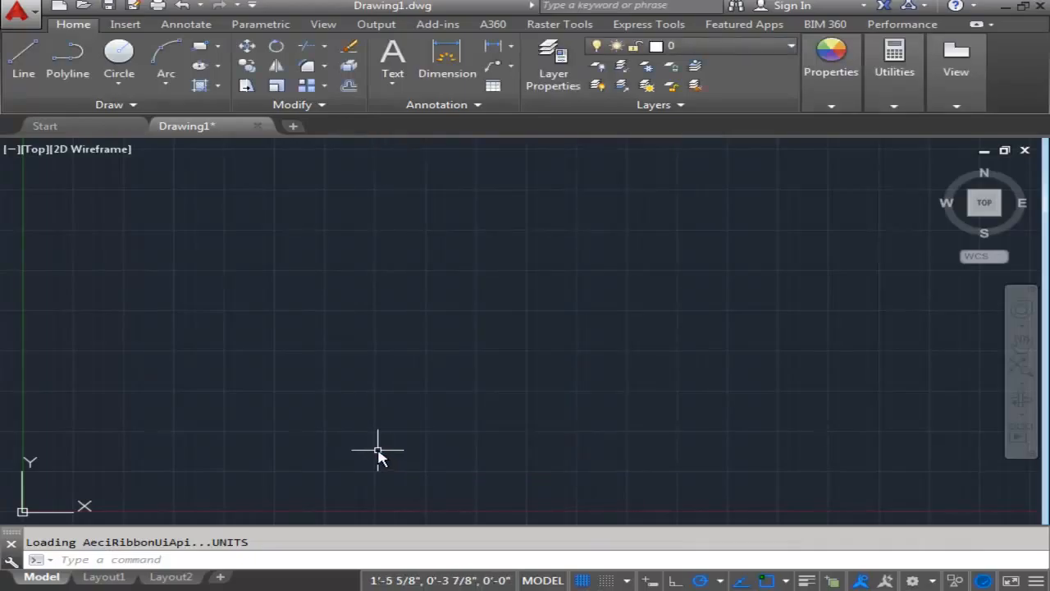
Set the global linetype scale factor to 6 with LTSCALE.
type("lts")
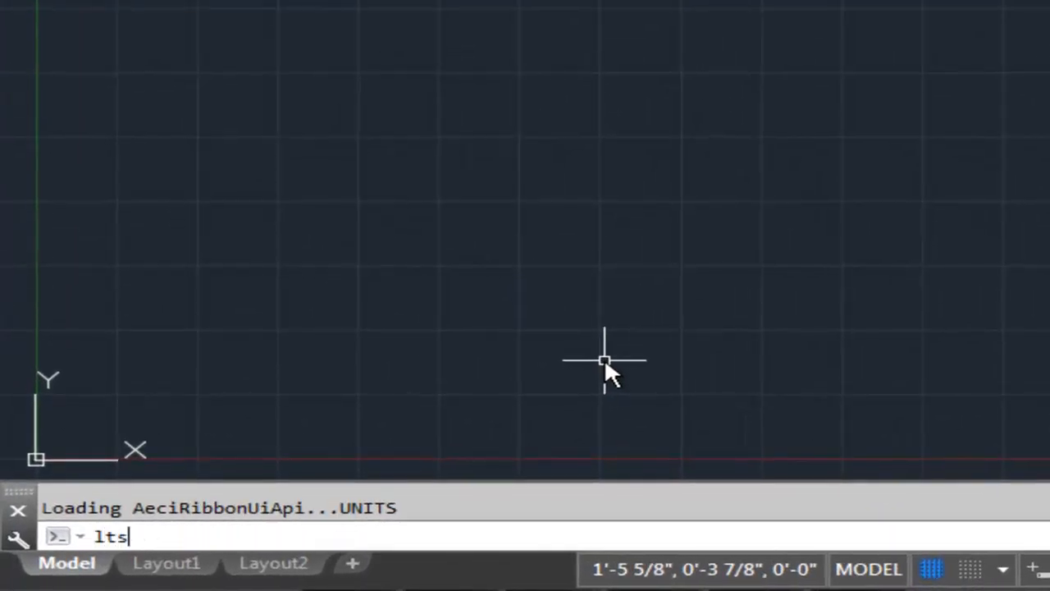
key("Return")
type("cale")
key("Return")
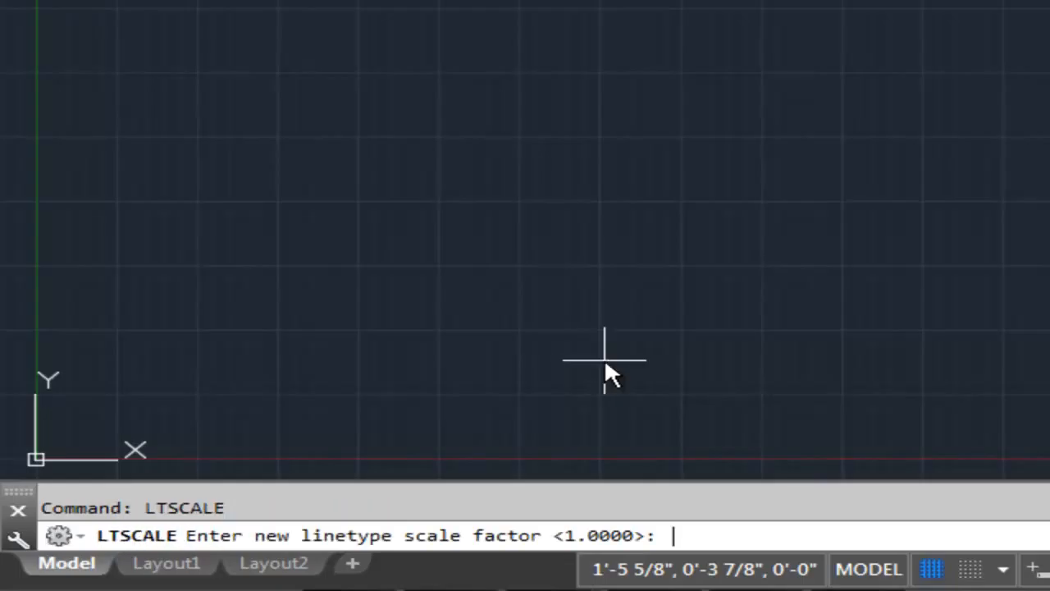
type("6")
key("Return")
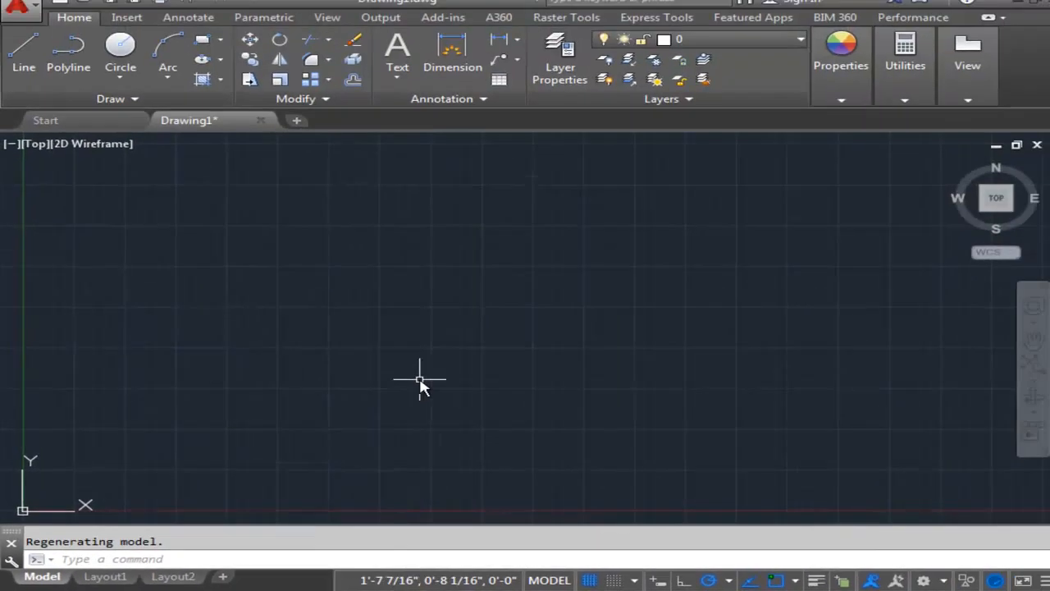
Open the layer manager and create a new layer named A-Anno-Note.
left_click(557, 91)
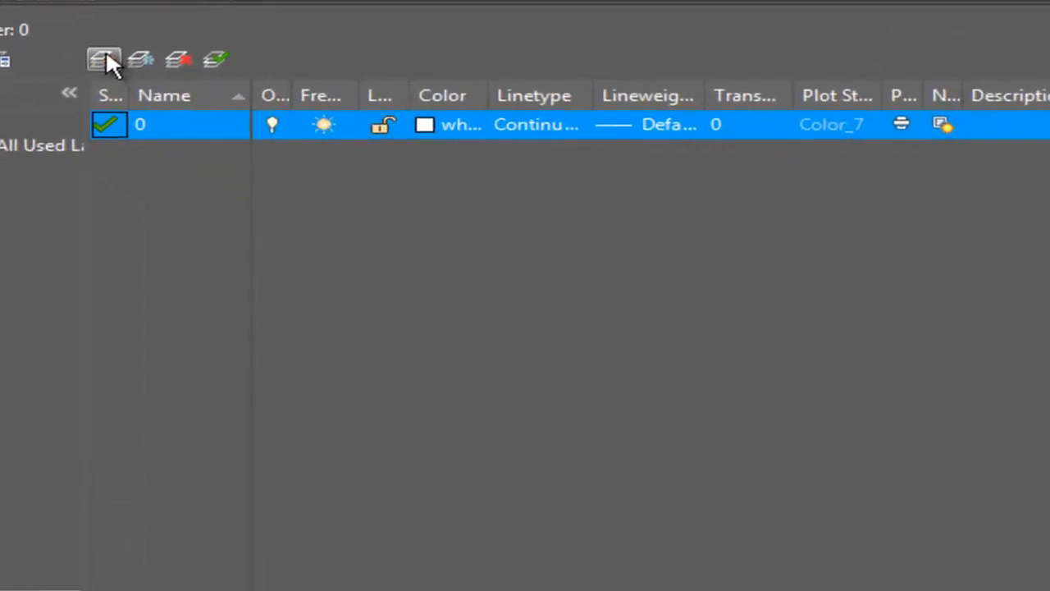
left_click(212, 166)
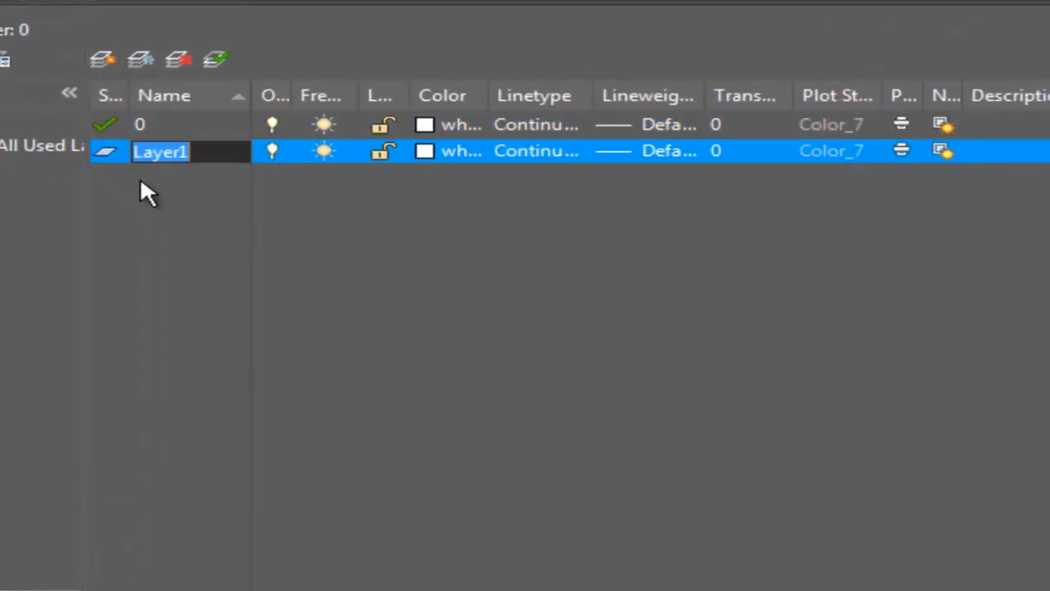
type("A-Anno")
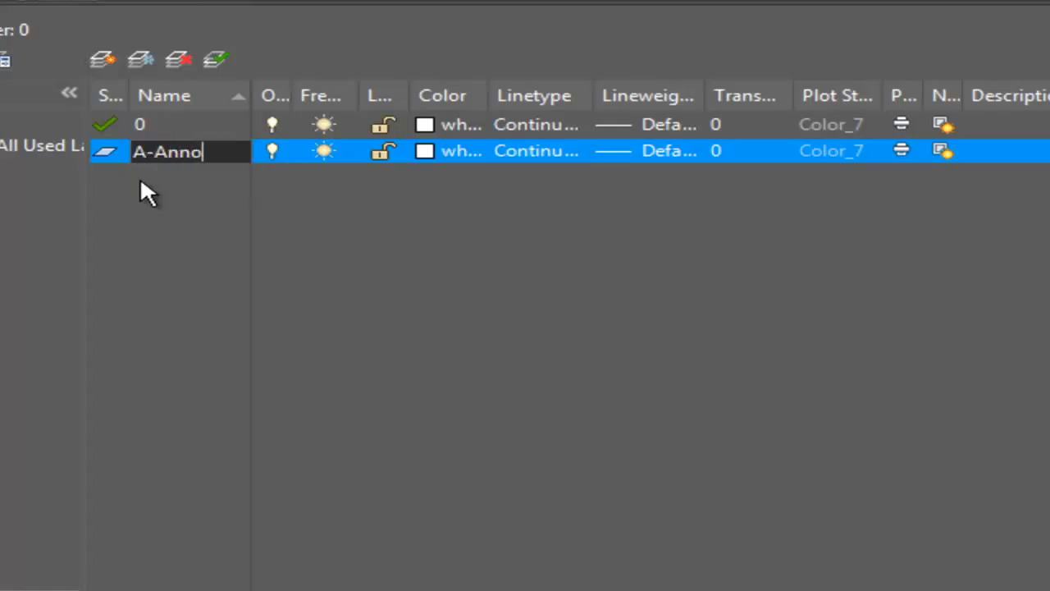
type("-Note")
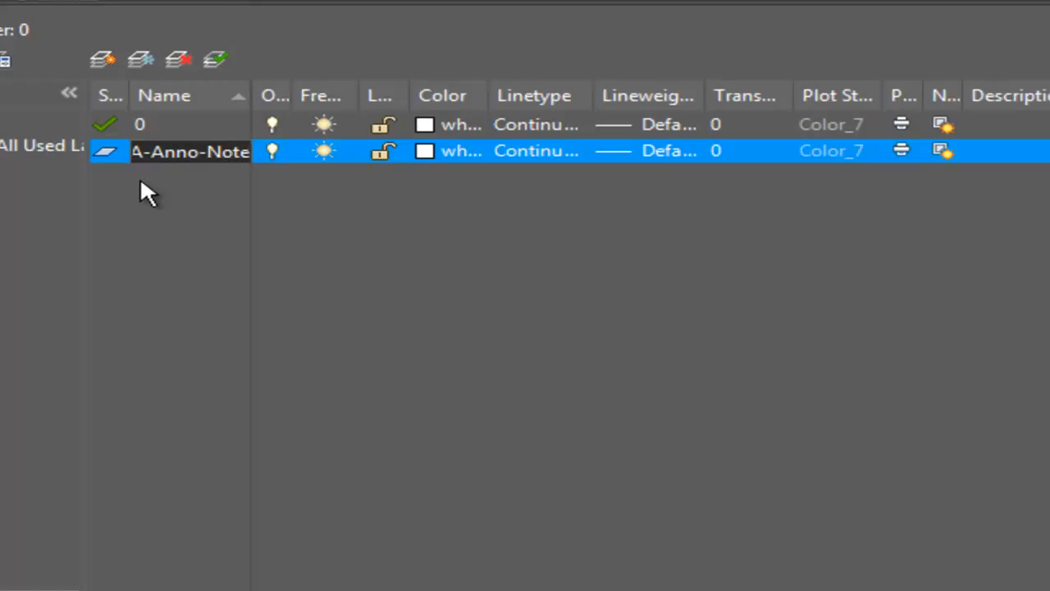
key("Return")
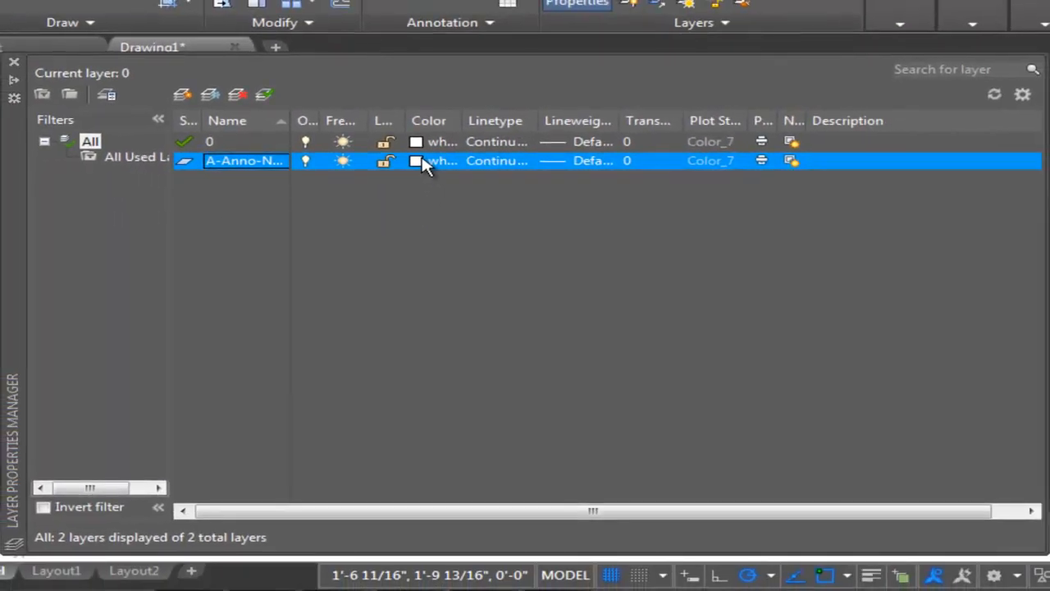
Give the A-Anno-Note layer color 7 (white) and a 0.25 mm lineweight.
left_click(417, 160)
type("7")
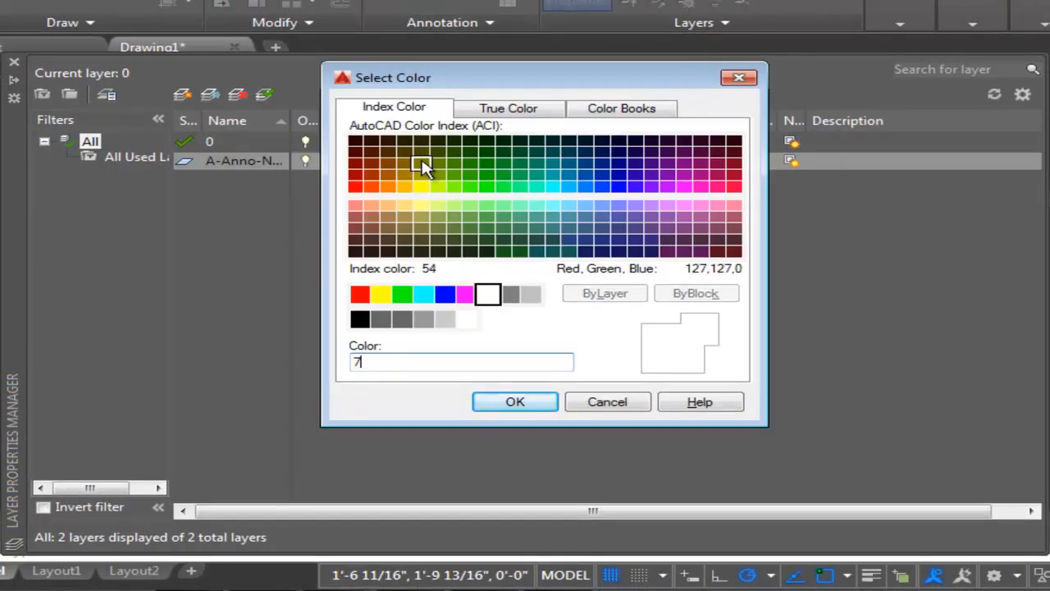
key("Return")
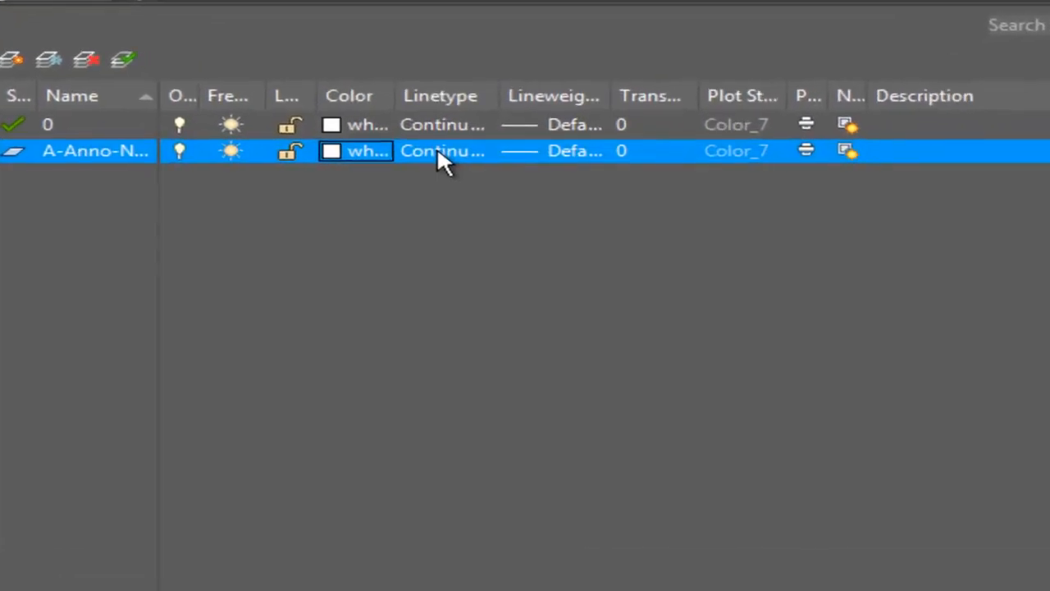
left_click(554, 156)
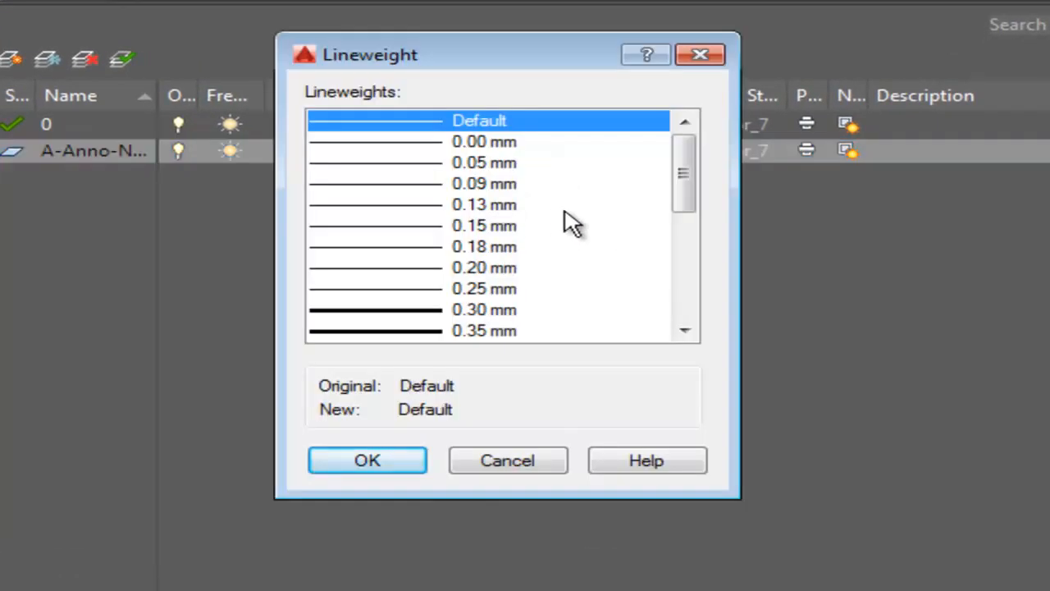
left_click(493, 291)
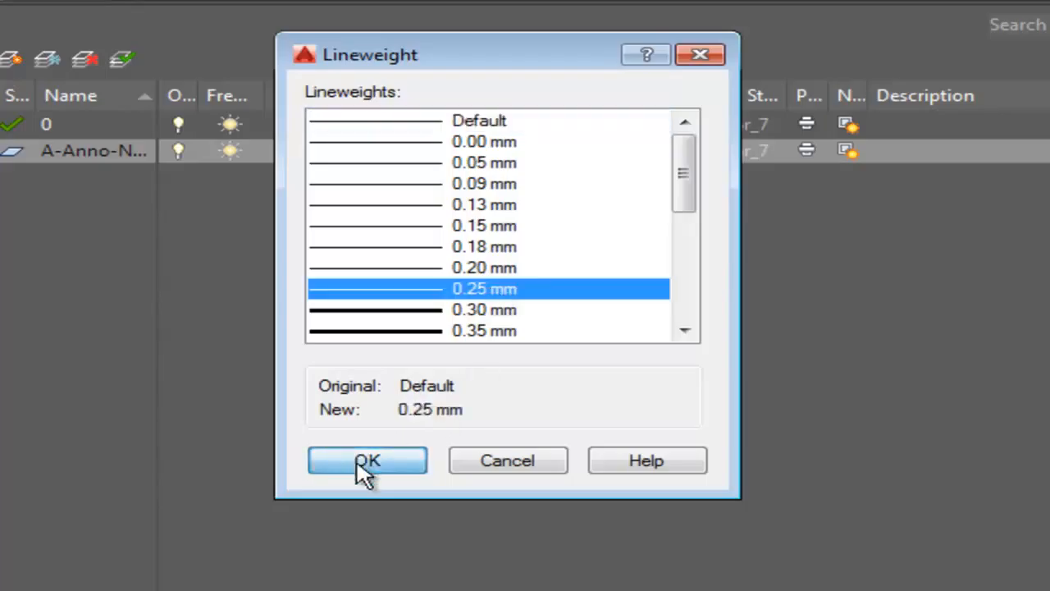
left_click(364, 462)
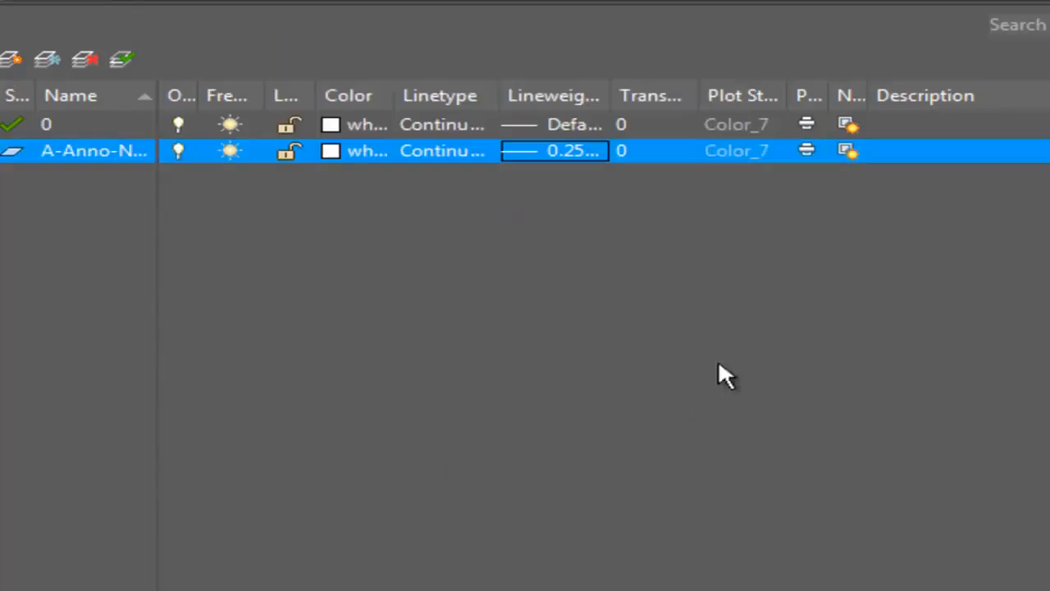
Enter Notes as the description of the A-Anno-Note layer.
left_click(960, 149)
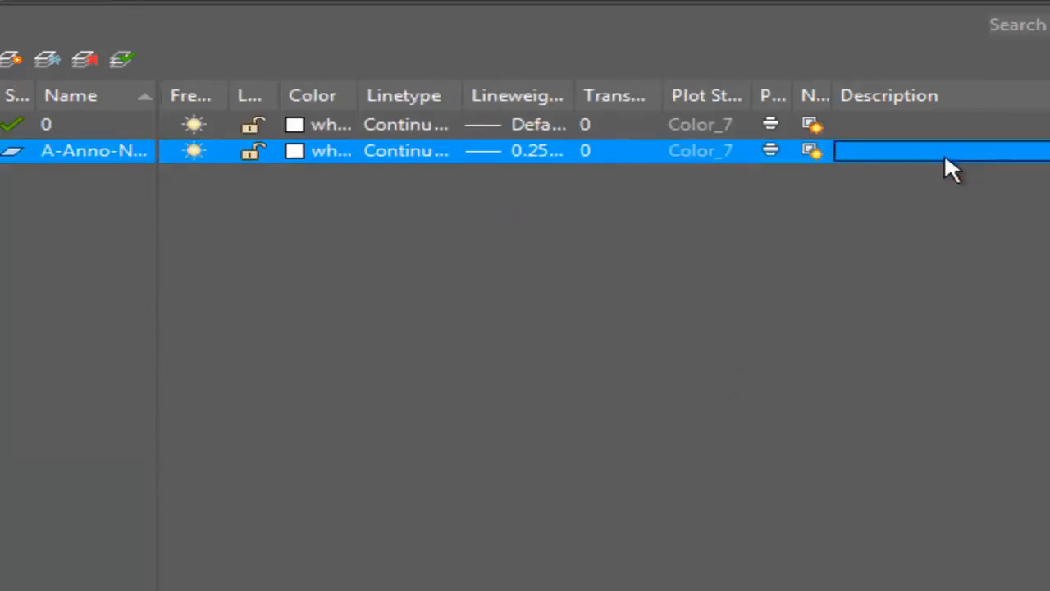
type("b")
key("BackSpace")
type("Notes")
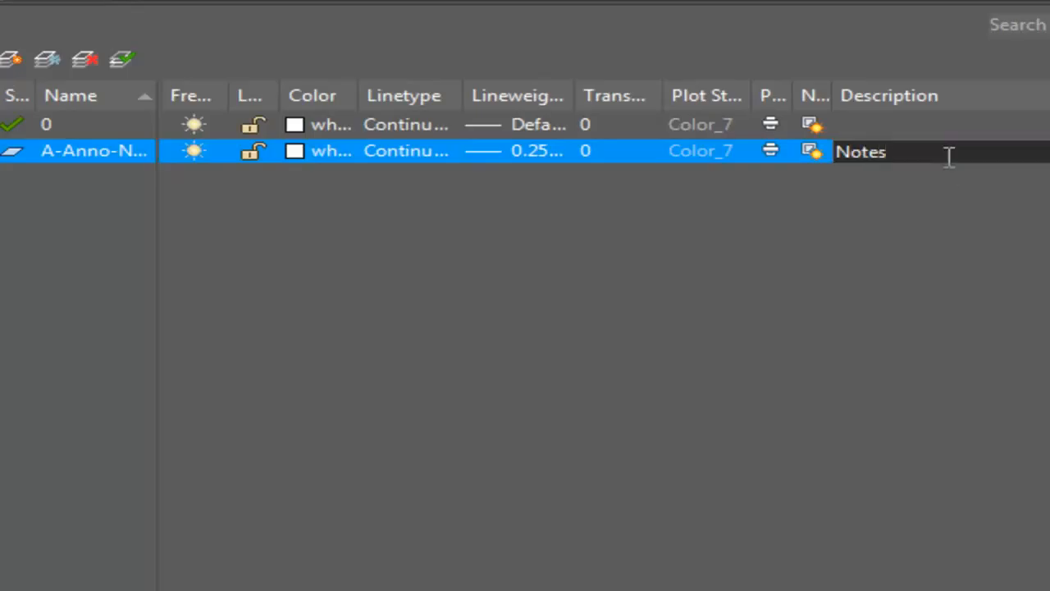
key("Return")
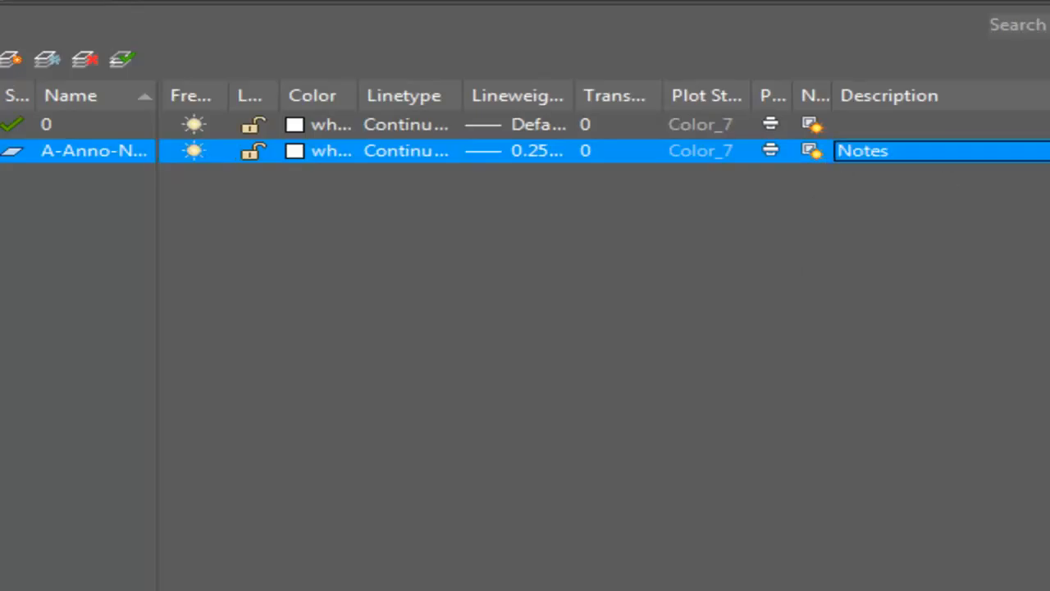
Create a new layer named A-Door and set its color to cyan.
left_click(5, 67)
type("A-Door")
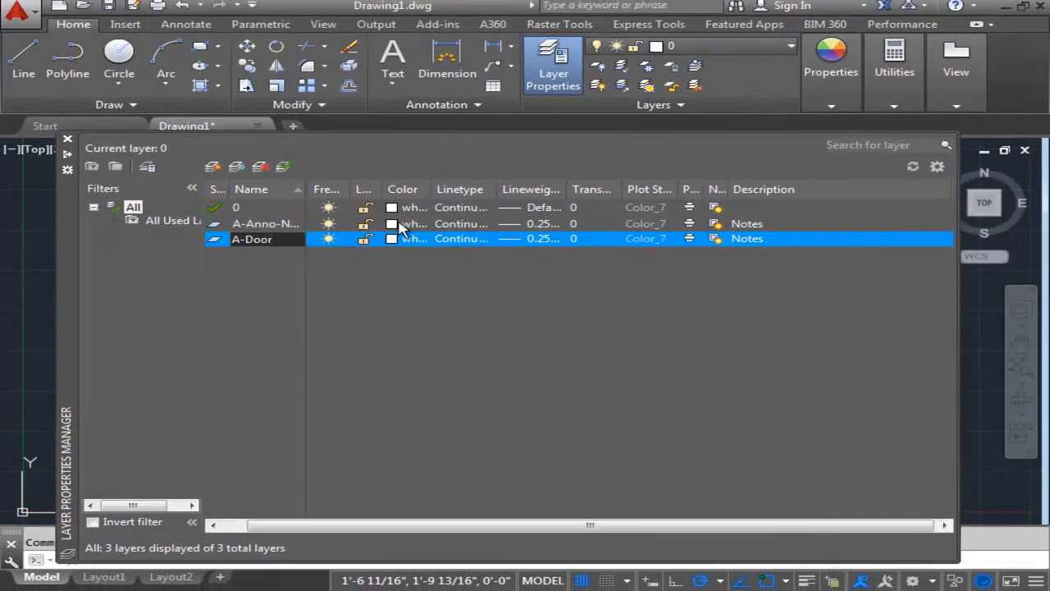
left_click(401, 238)
left_click(420, 339)
key("Return")
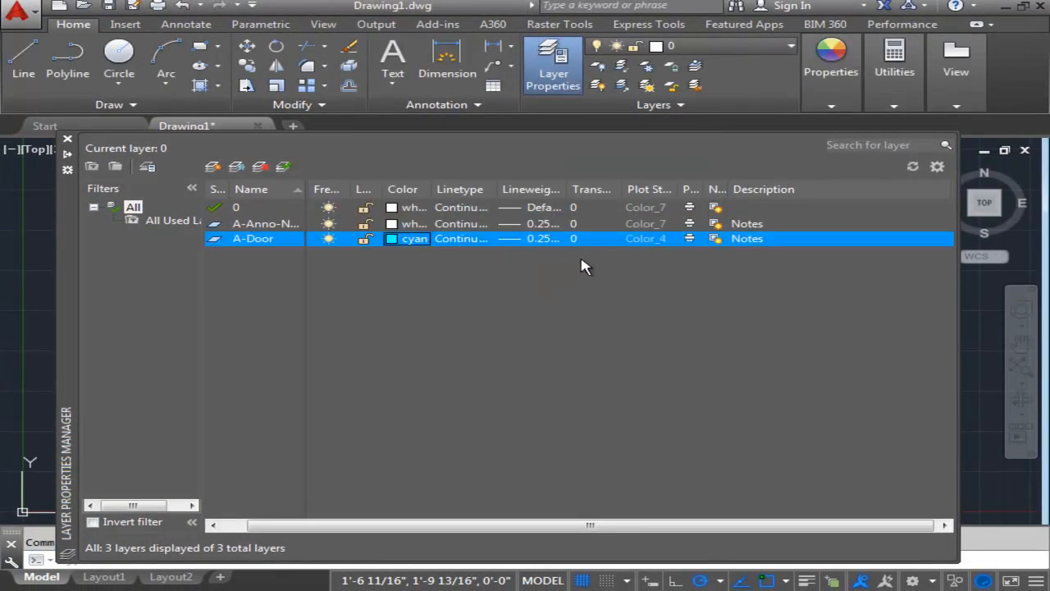
Set the A-Door layer's lineweight to 0.30 mm.
left_click(537, 246)
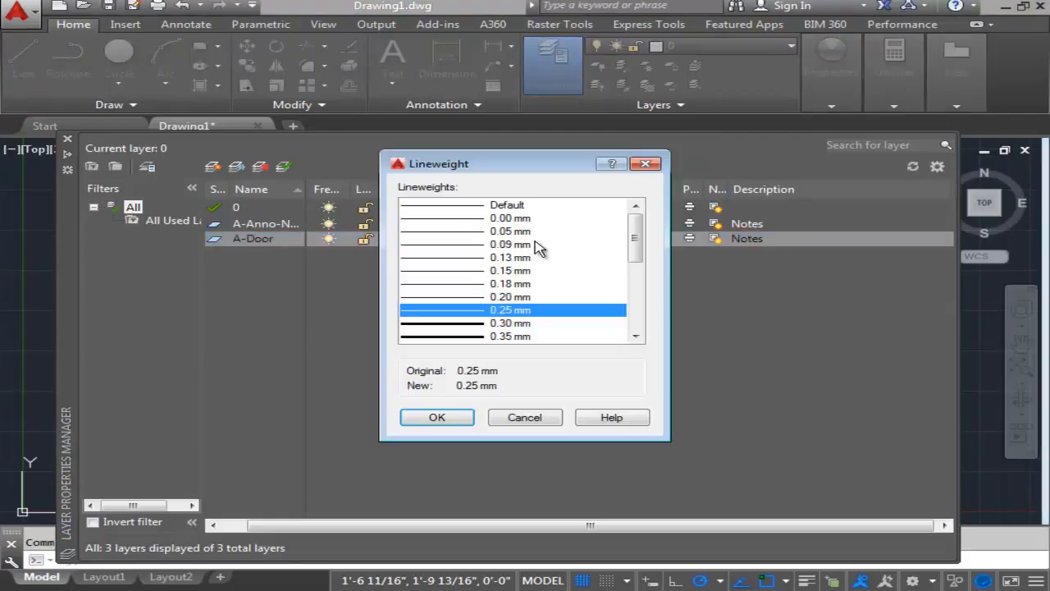
left_click(492, 325)
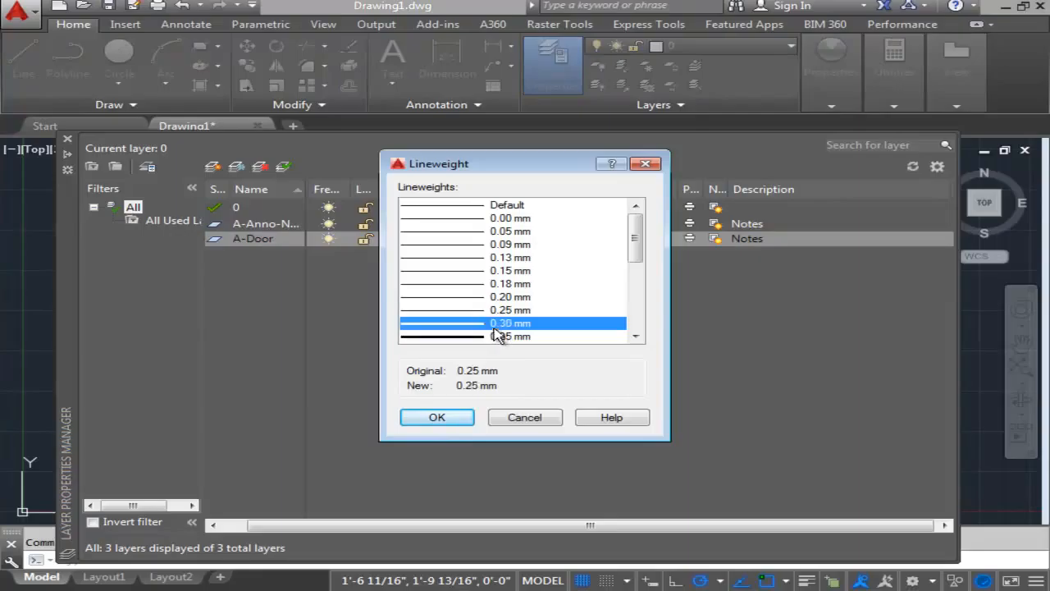
left_click(454, 416)
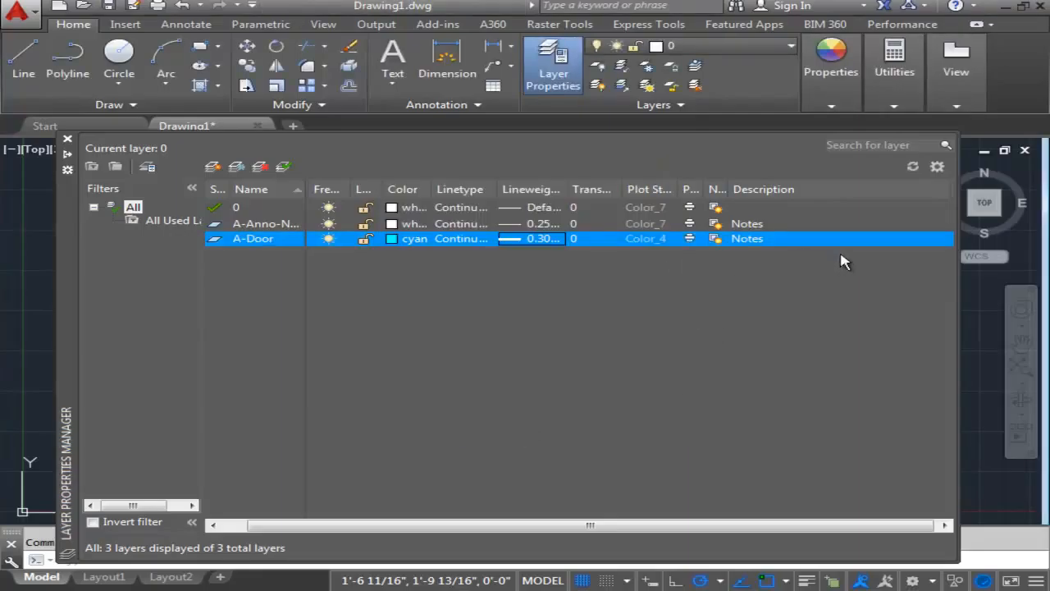
Replace the A-Door layer's description with Doors.
left_click(785, 243)
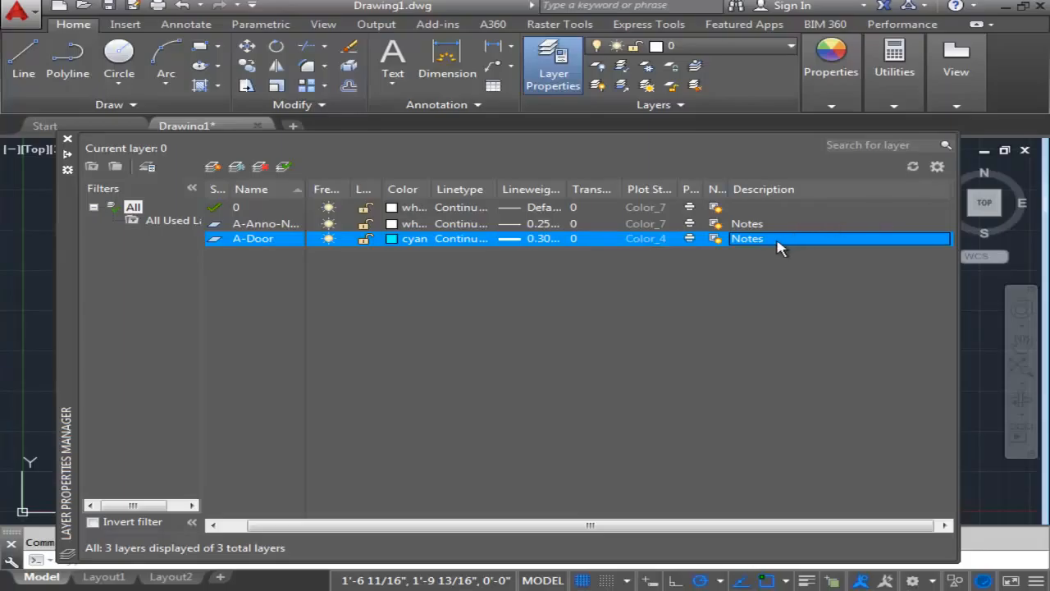
left_click(766, 239)
key("Delete")
key("Delete")
key("Delete")
key("Delete")
key("Delete")
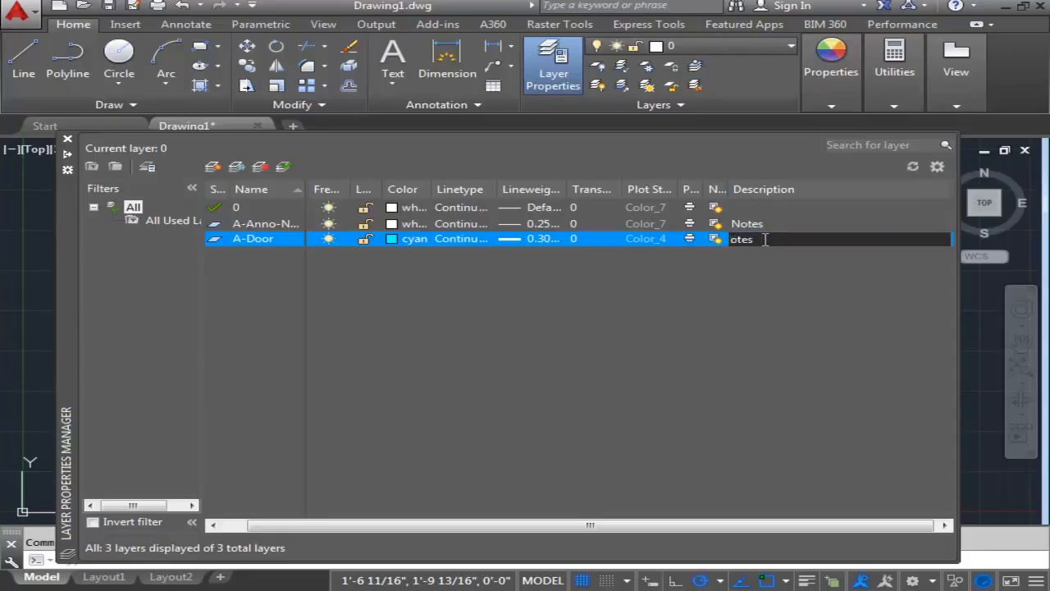
type("Doors")
left_click(464, 299)
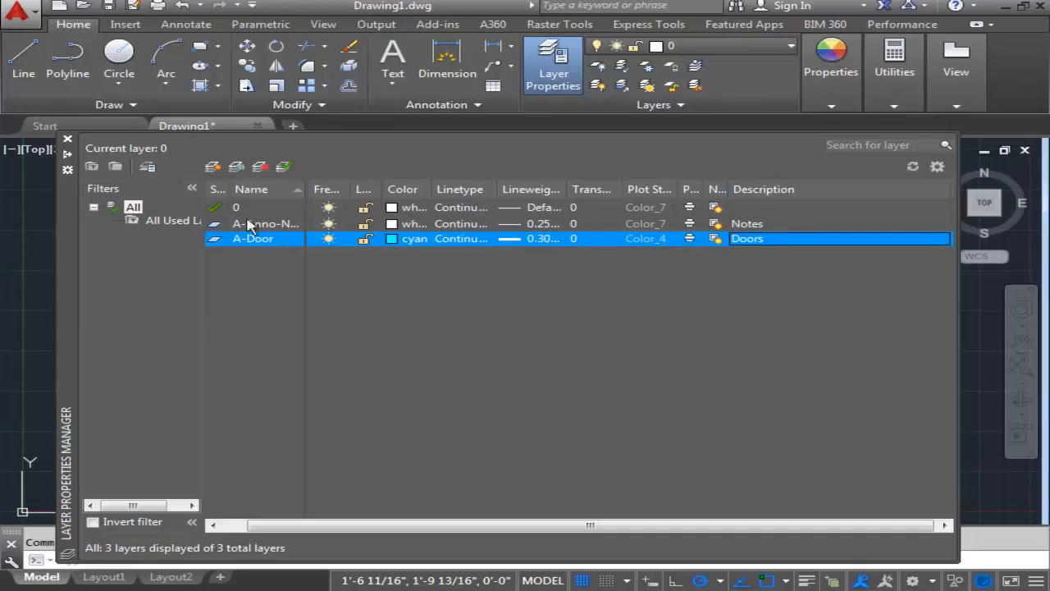
Create a new layer named A-Eqpm.
left_click(213, 167)
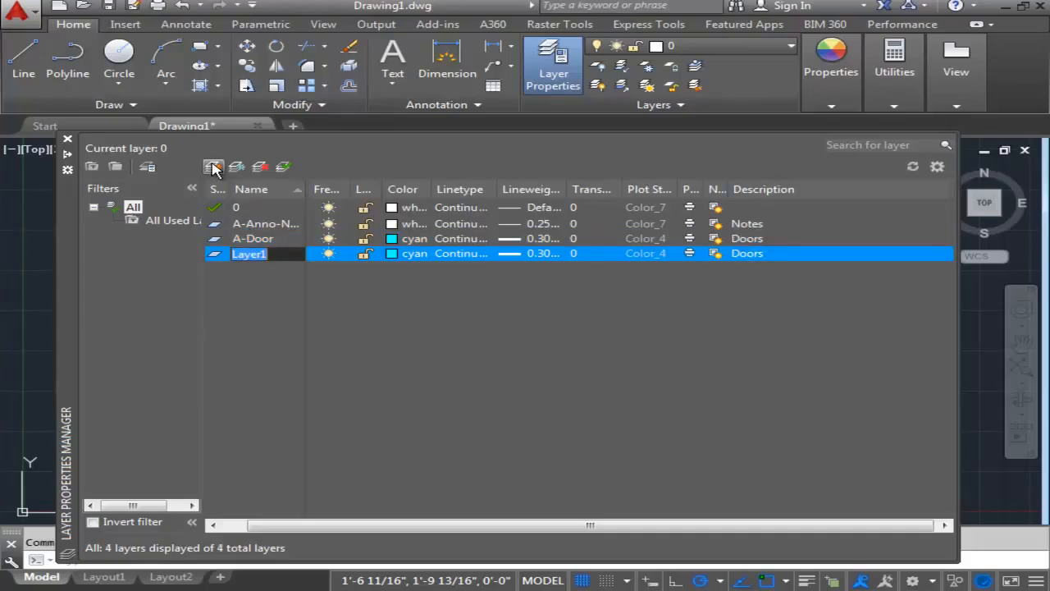
type("A")
type("-")
type("Qa")
key("BackSpace")
key("BackSpace")
type("Eqpm")
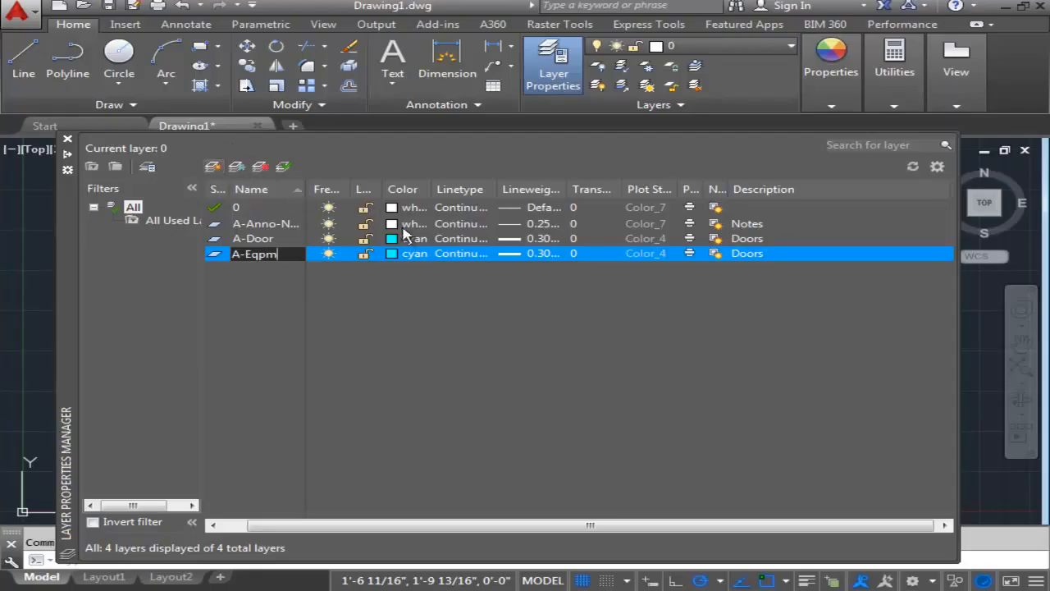
Set the A-Eqpm layer's color to 6 (magenta).
left_click(409, 254)
type("6")
key("Return")
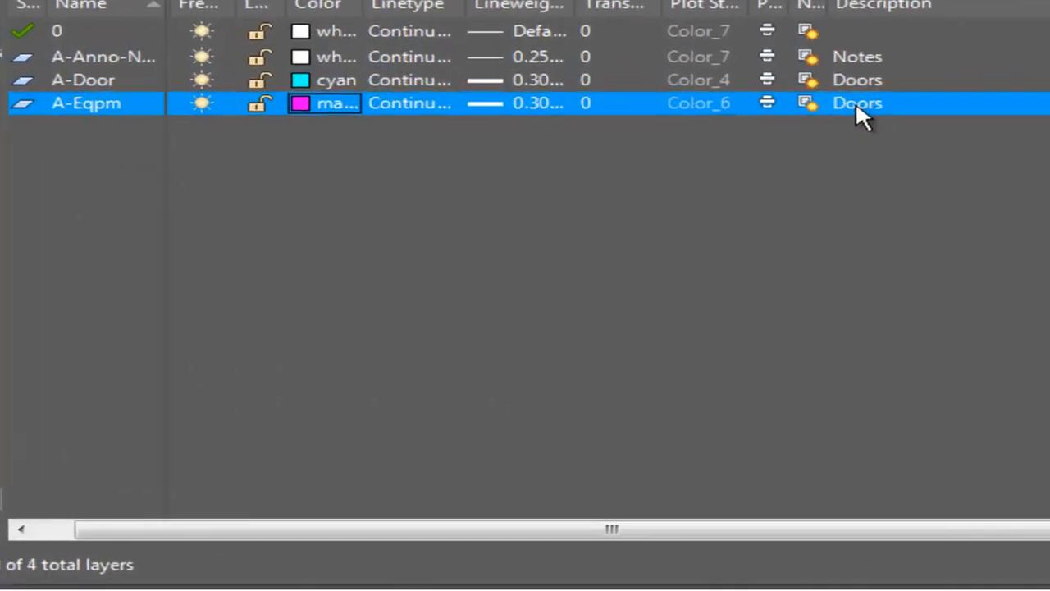
Replace the A-Eqpm layer's description with Equipment.
left_click(746, 253)
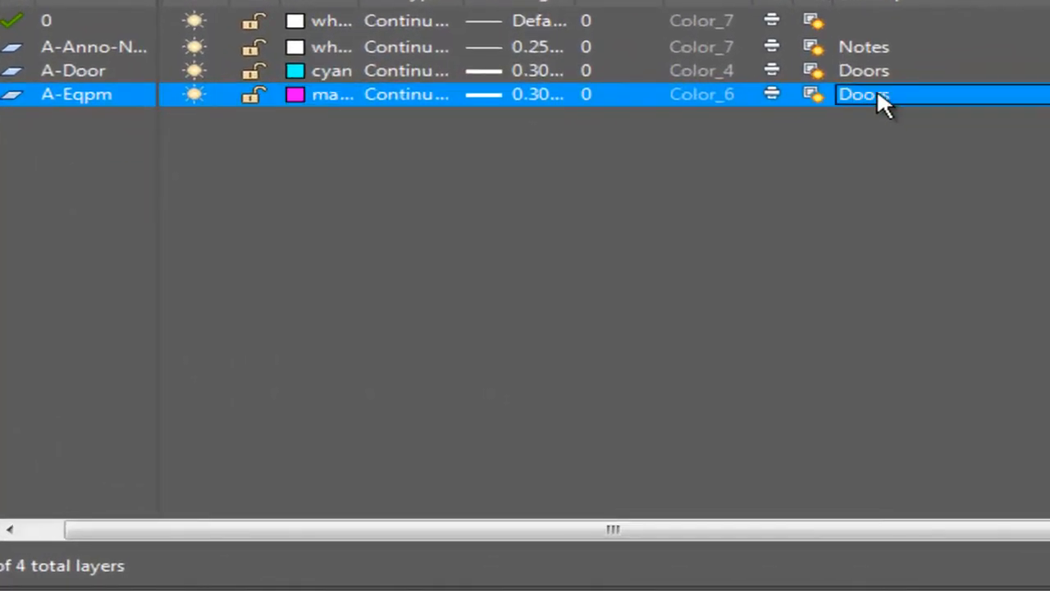
left_click(898, 93)
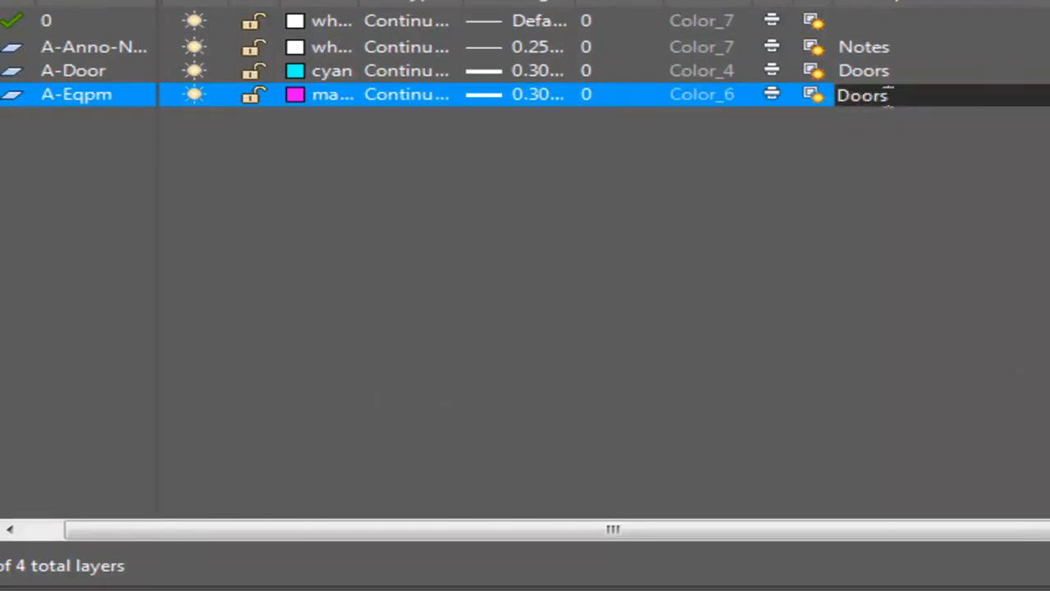
left_click_drag(890, 97, 695, 97)
type("Equipment")
key("Return")
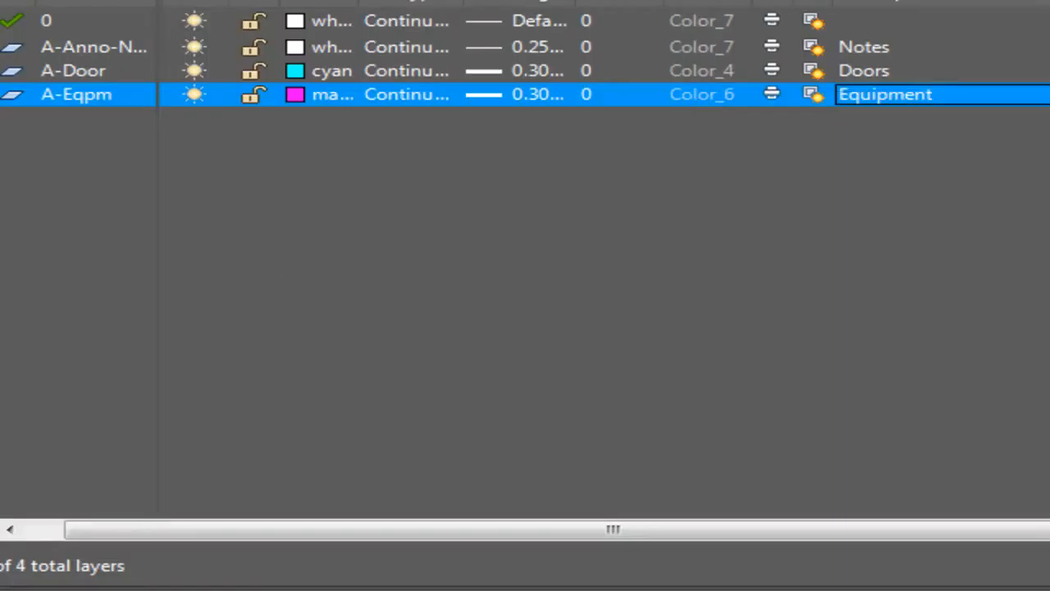
Create a new layer named A-Eqpm-Hidden.
key("alt+n")
type("A")
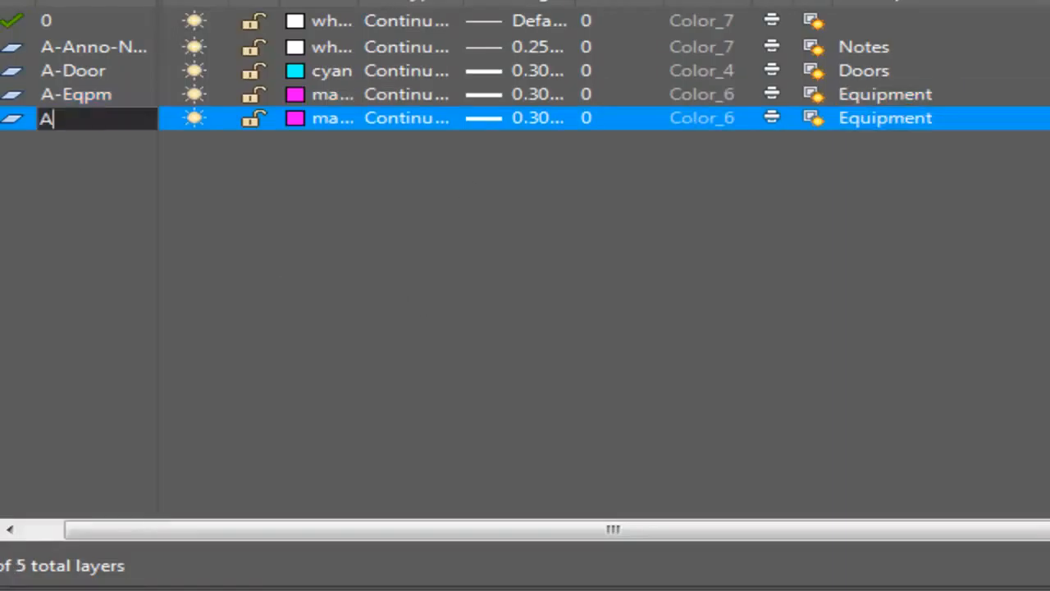
type("-Eqpm-")
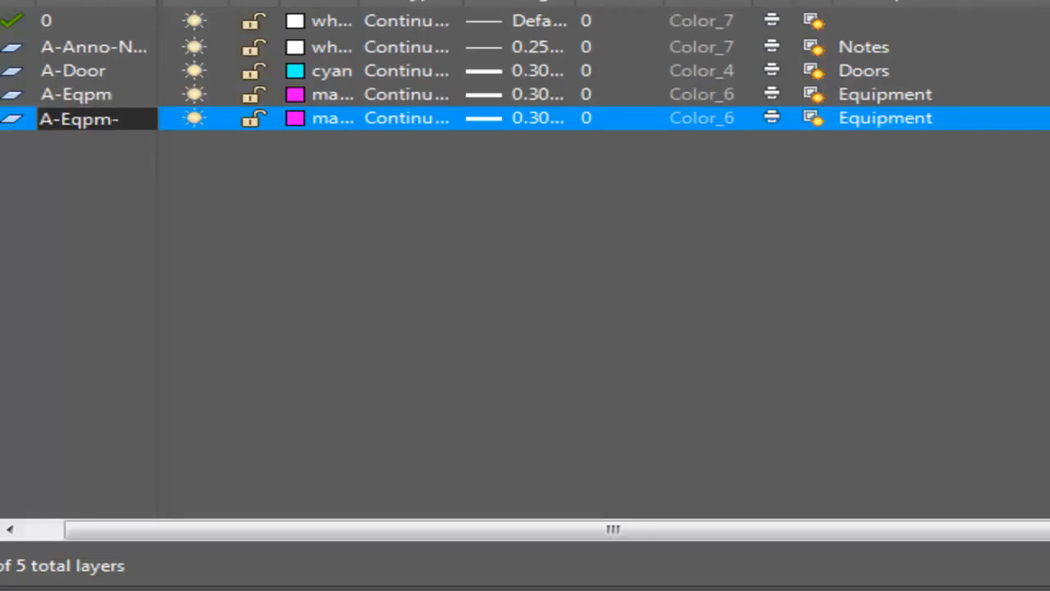
type("Hidden")
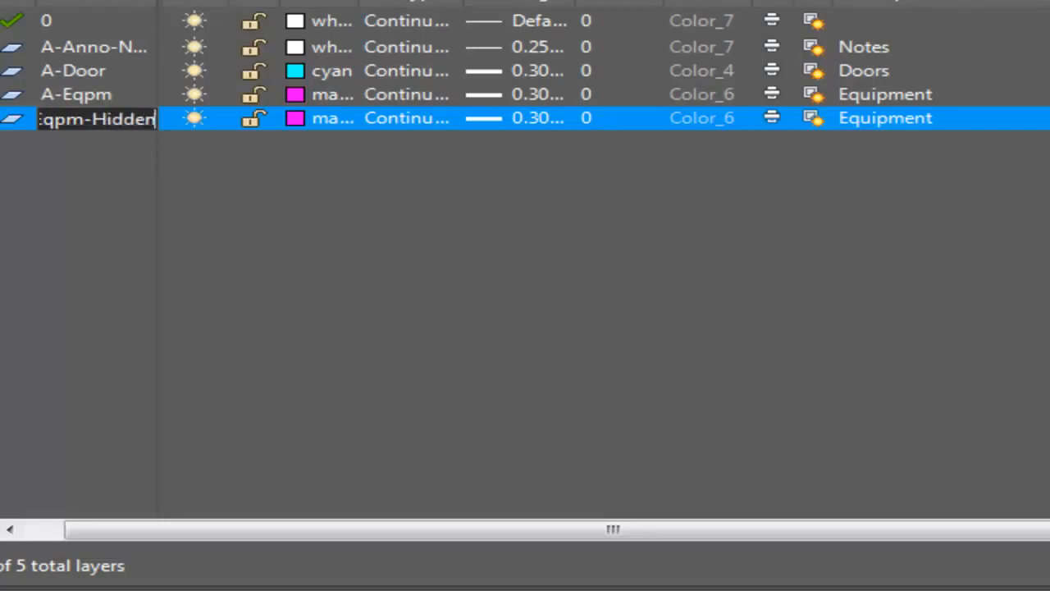
key("Return")
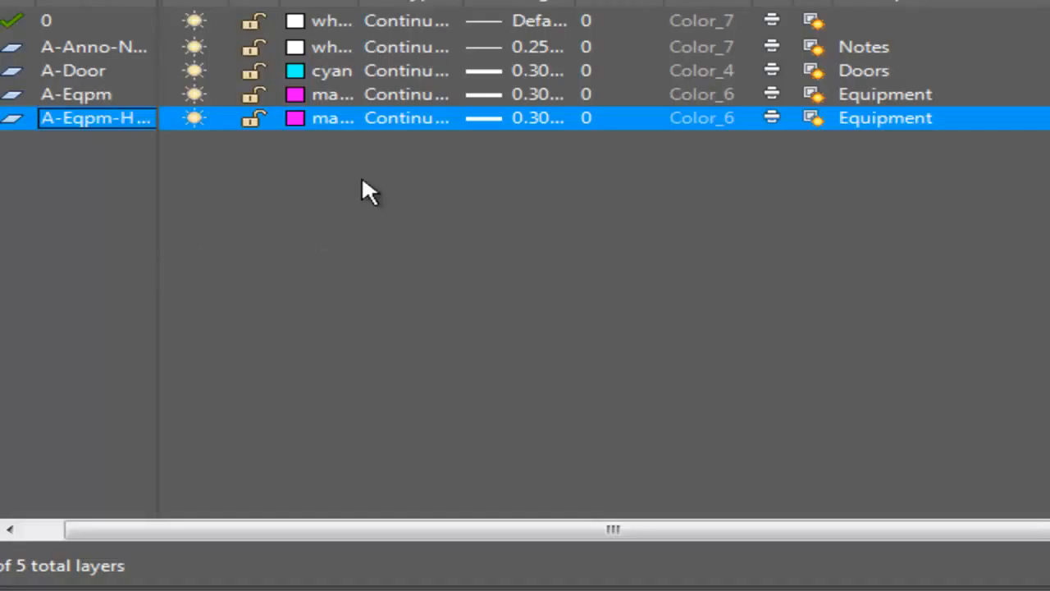
Set the A-Eqpm-Hidden layer's color to 7 (white).
left_click(319, 119)
left_click(319, 123)
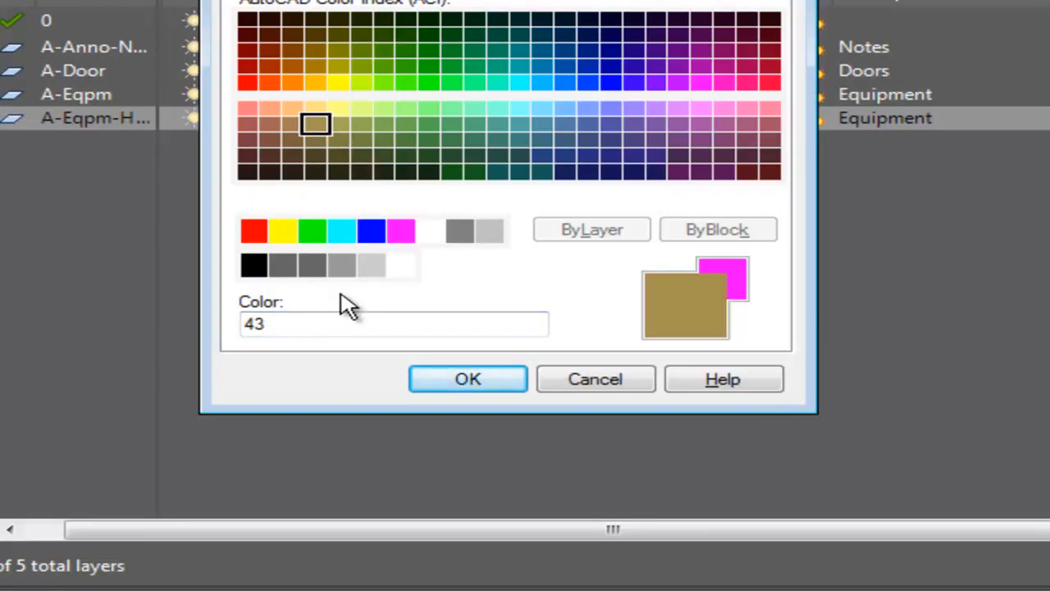
left_click_drag(302, 328, 100, 308)
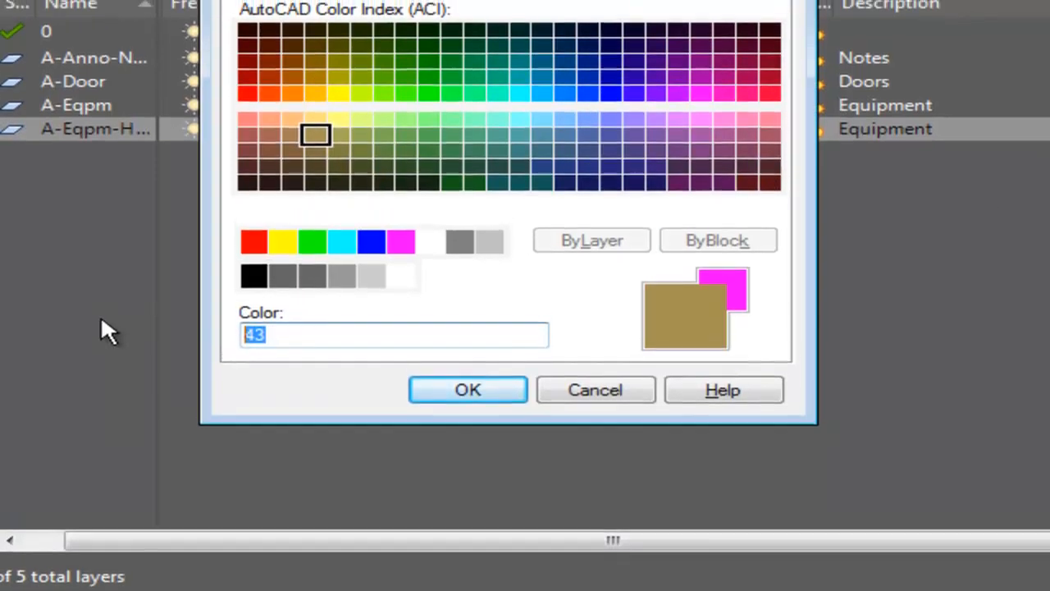
type("7")
key("Return")
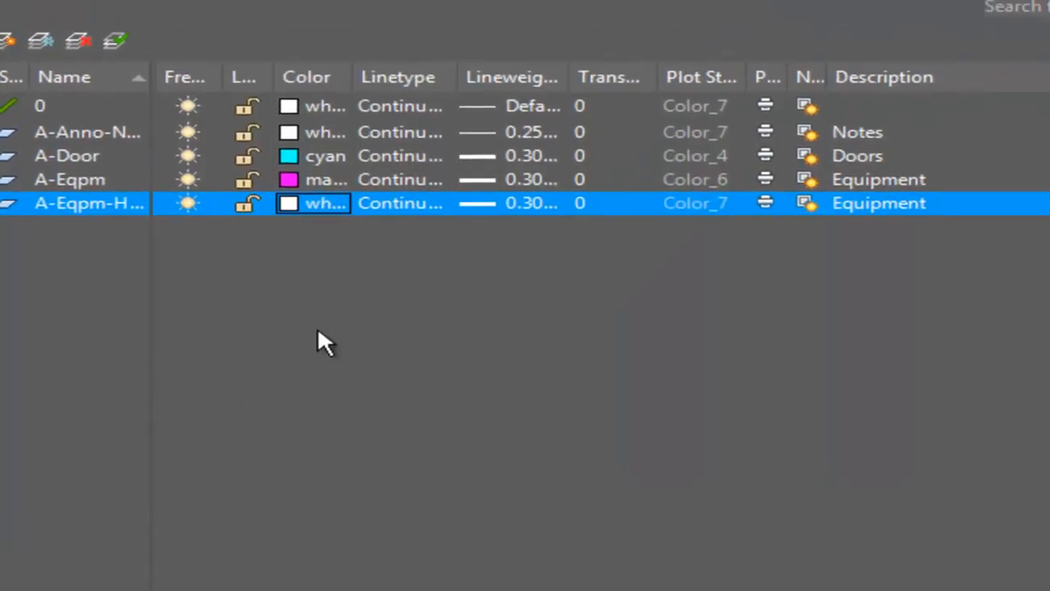
Load the HIDDEN linetype from acad.lin and assign it to the A-Eqpm-Hidden layer.
left_click(400, 202)
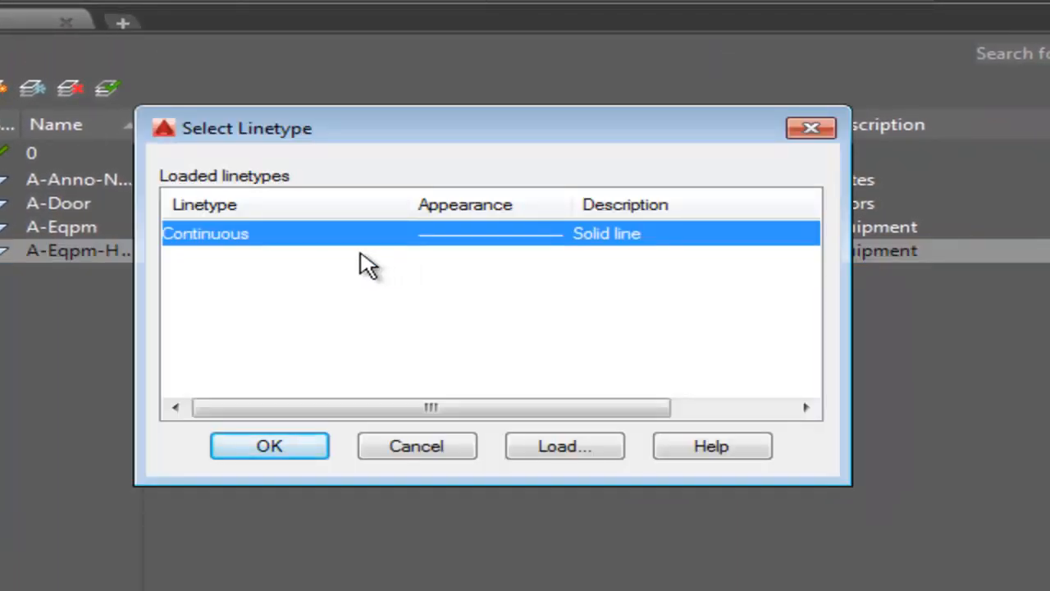
left_click(550, 452)
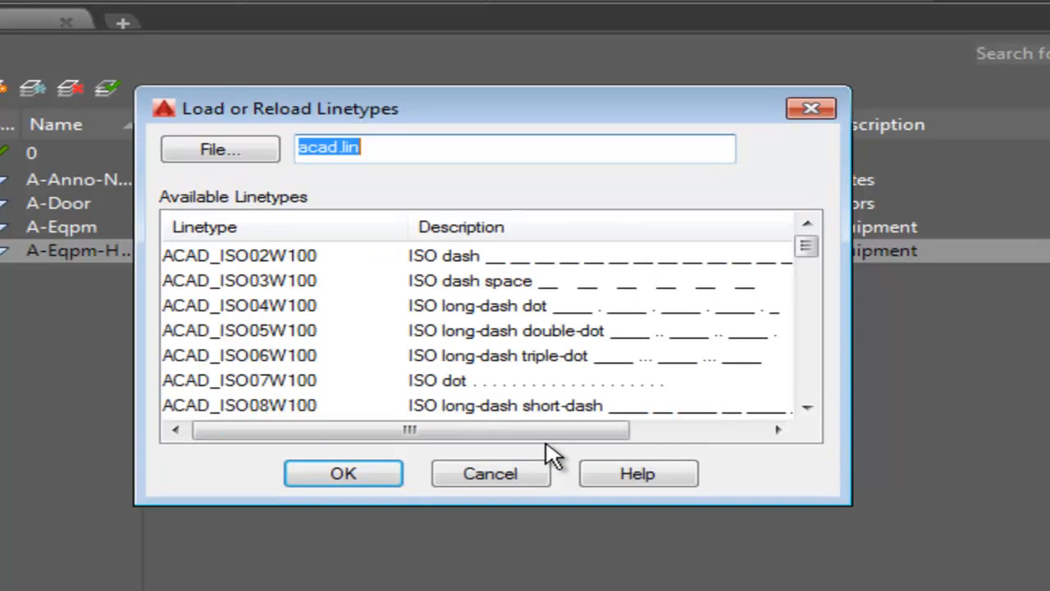
left_click_drag(810, 246, 808, 375)
left_click(202, 330)
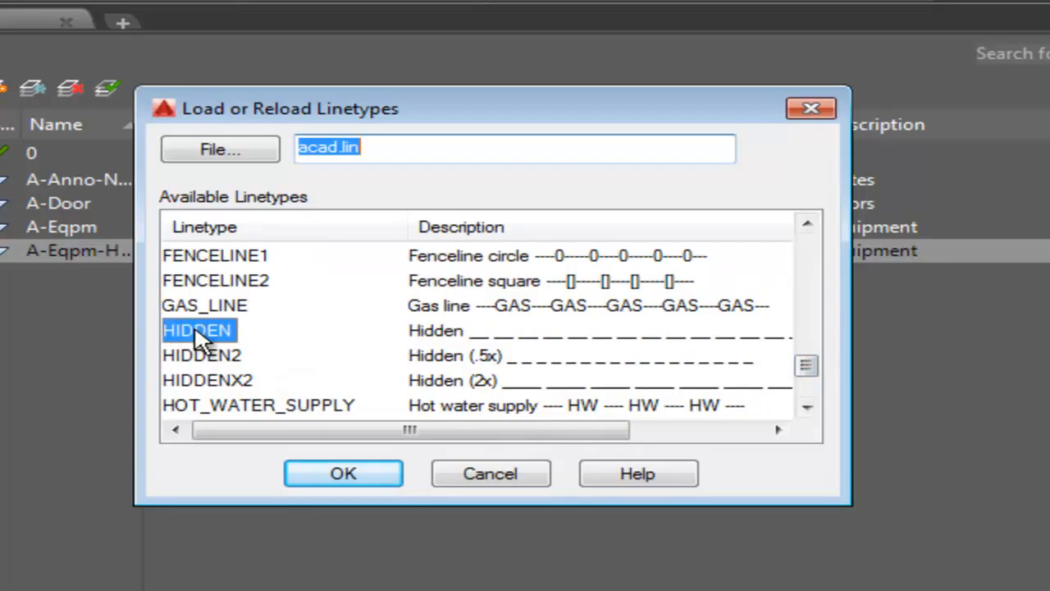
left_click(332, 480)
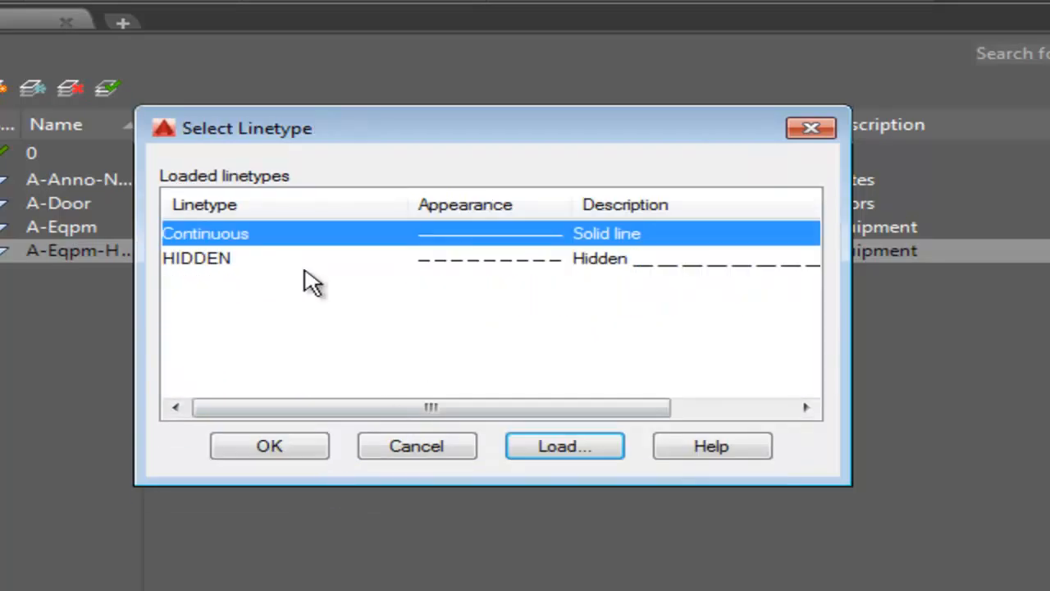
left_click(197, 260)
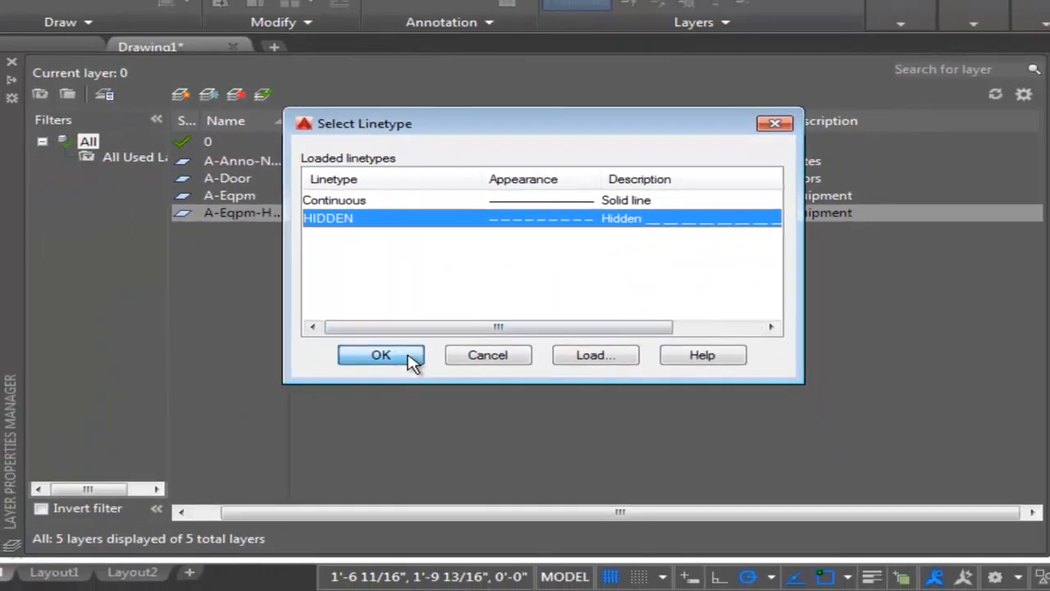
left_click(361, 404)
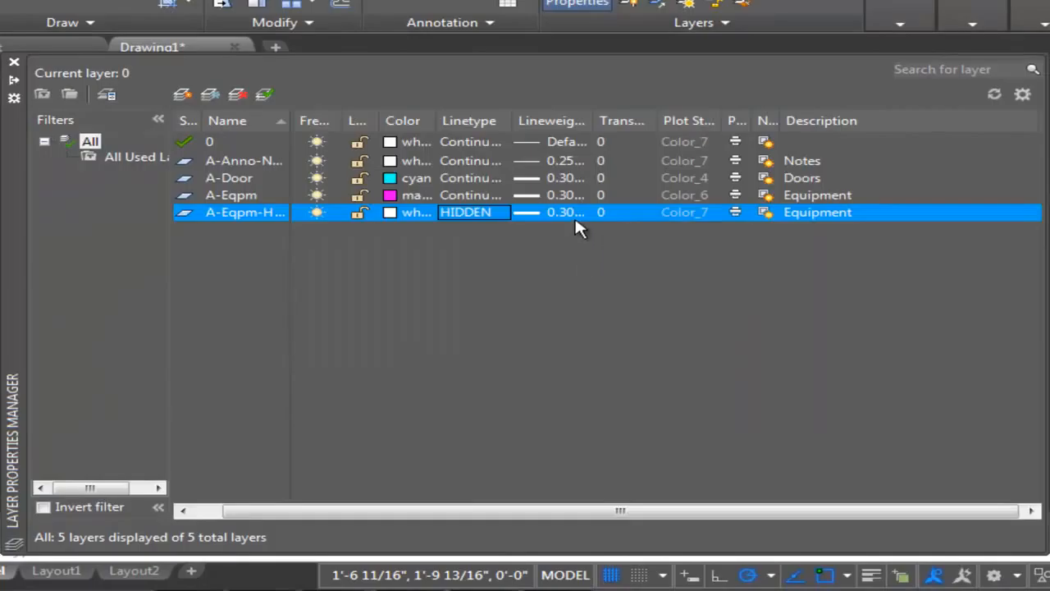
Set the A-Eqpm-Hidden layer's lineweight to 0.25 mm.
left_click(557, 214)
left_click(534, 256)
left_click(465, 382)
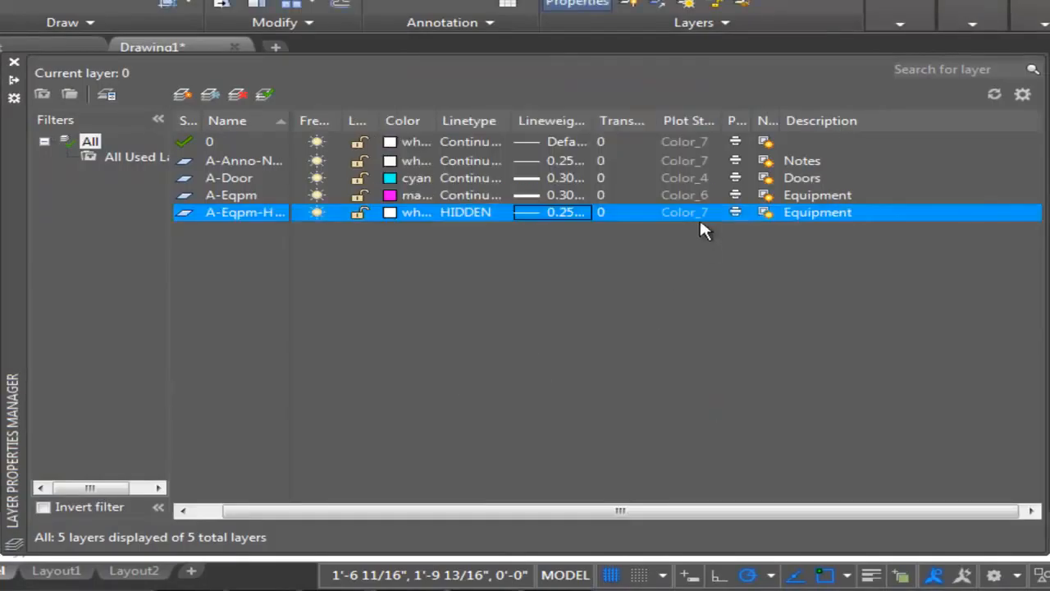
Change the A-Eqpm-Hidden layer's description to Hidden Equipment.
left_click(806, 215)
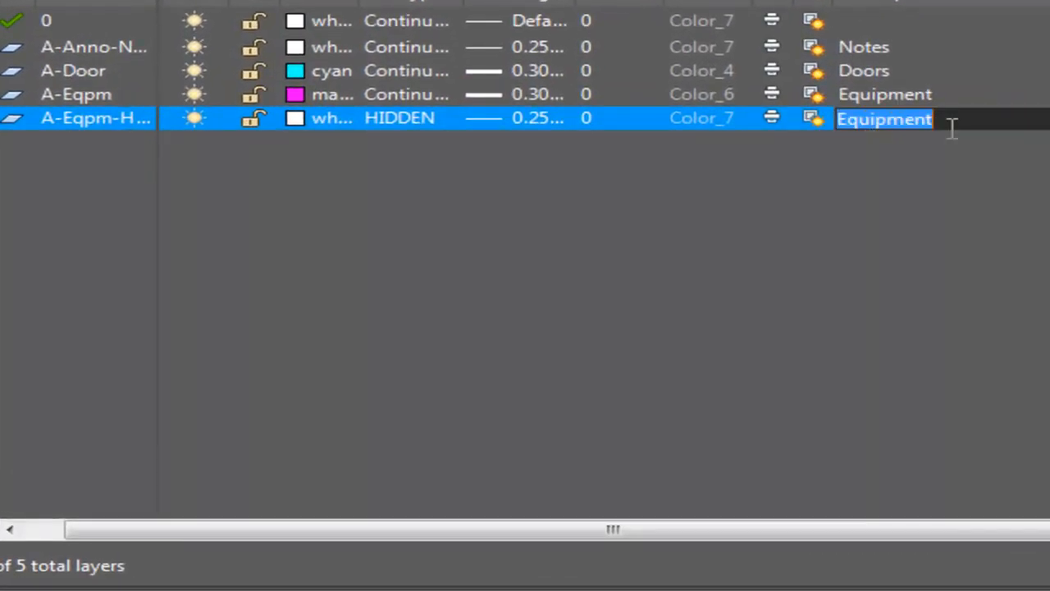
key("Left")
key("Left")
key("Left")
key("Left")
key("Left")
key("Left")
key("Left")
key("Left")
key("Left")
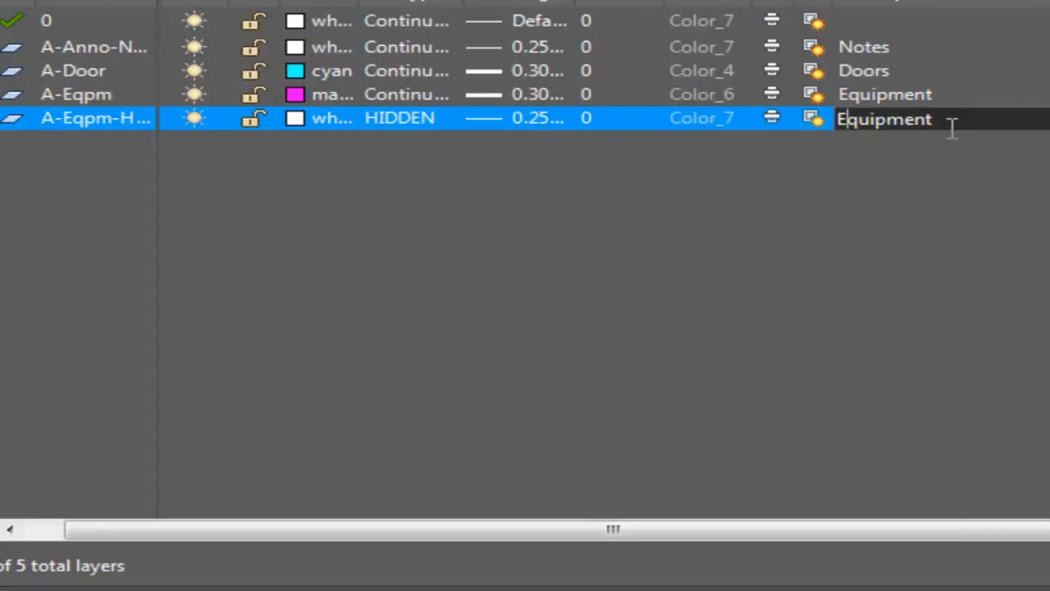
type("Hidd")
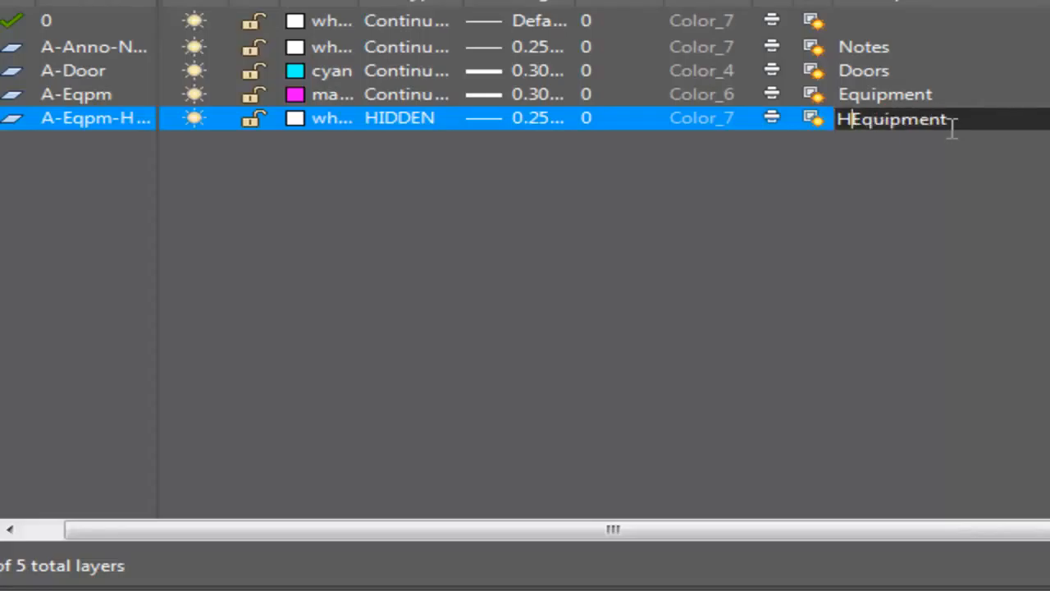
type("en")
key("Return")
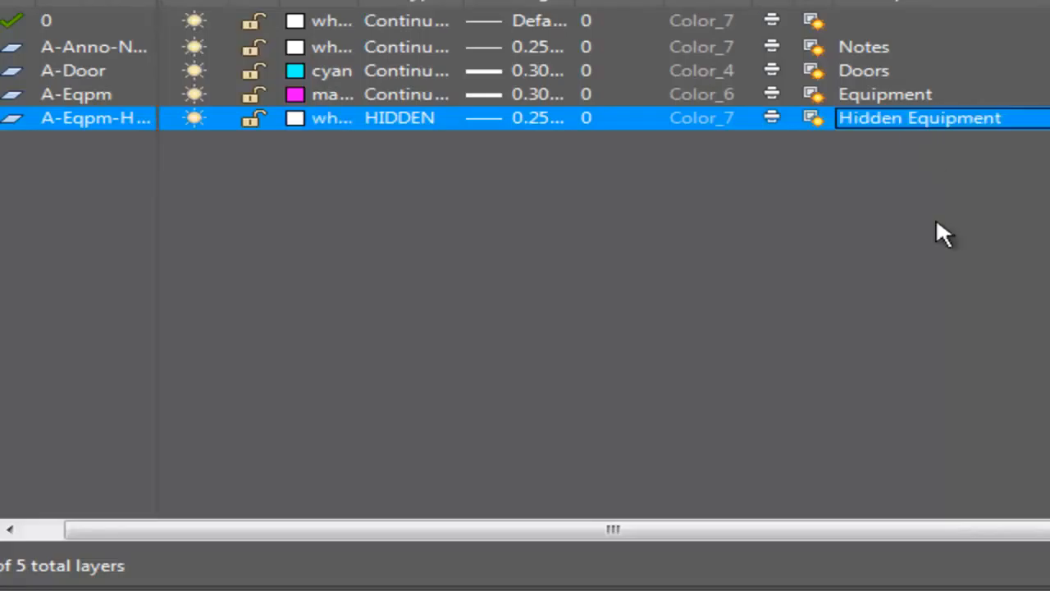
Create a new layer named A-Furn and set its color to 7 (white).
left_click(1, 1)
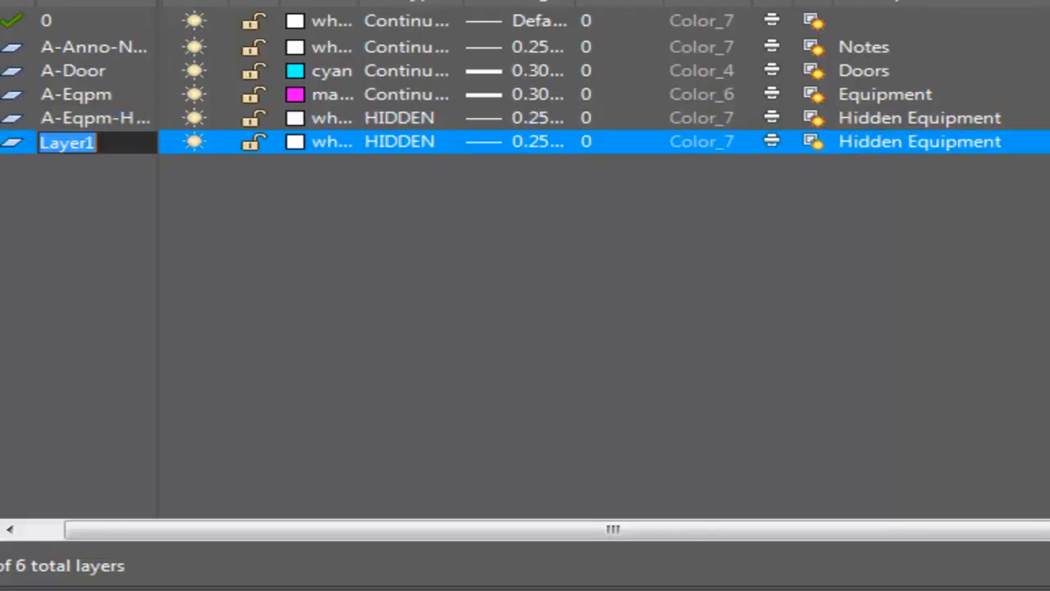
type("A")
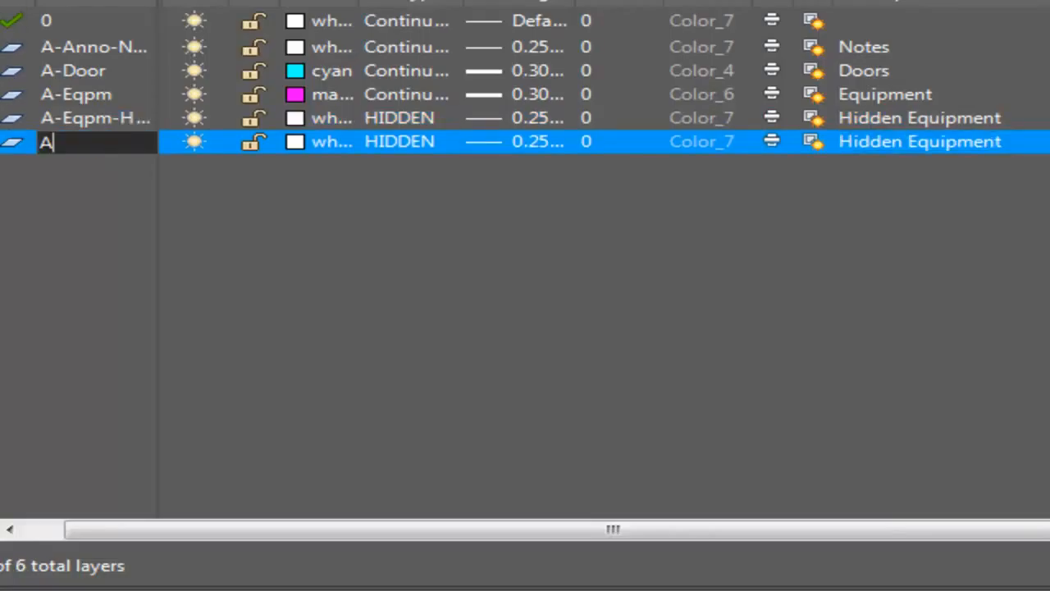
type("-Furn")
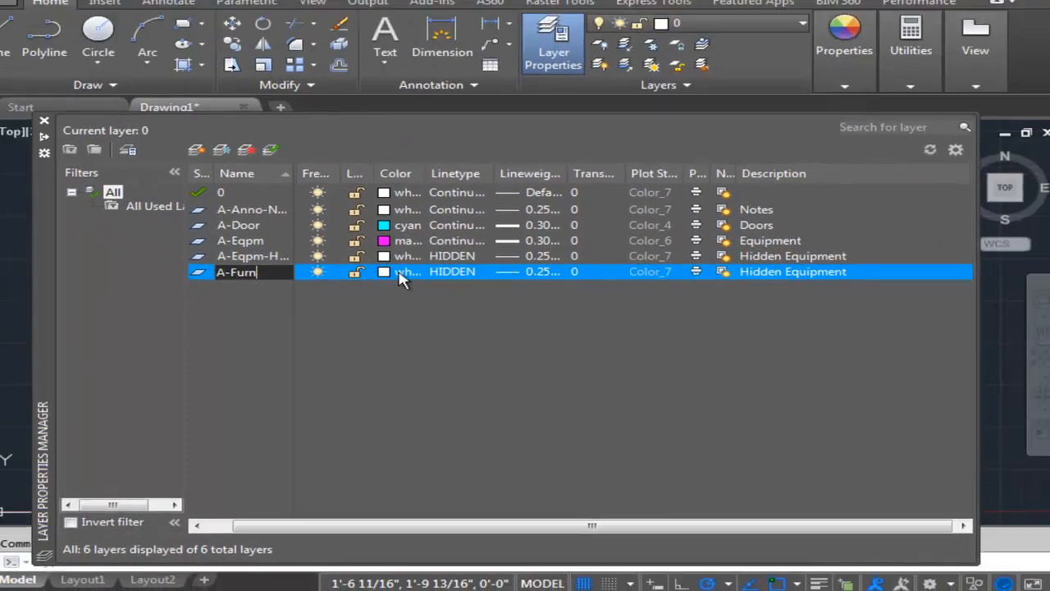
left_click(316, 142)
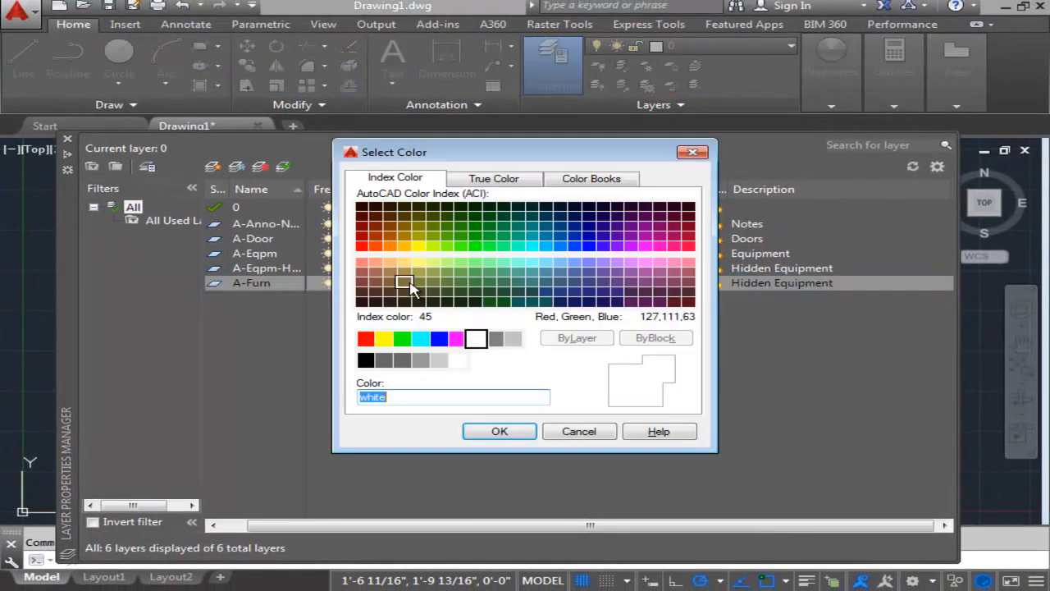
type("7")
key("Return")
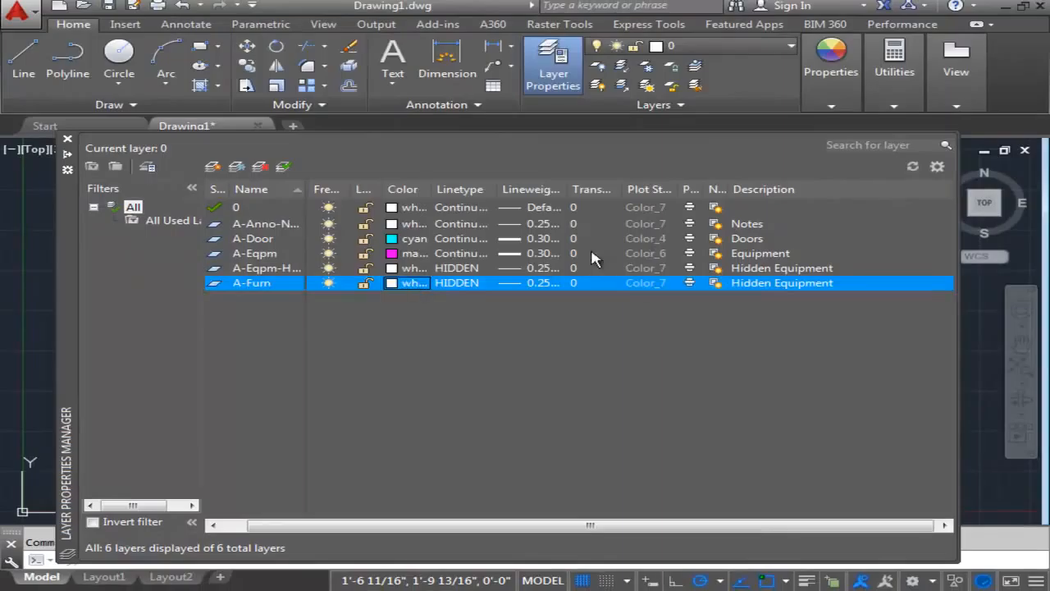
Set the A-Furn layer's linetype to Continuous and its lineweight to 0.50 mm.
left_click(460, 285)
left_click(415, 258)
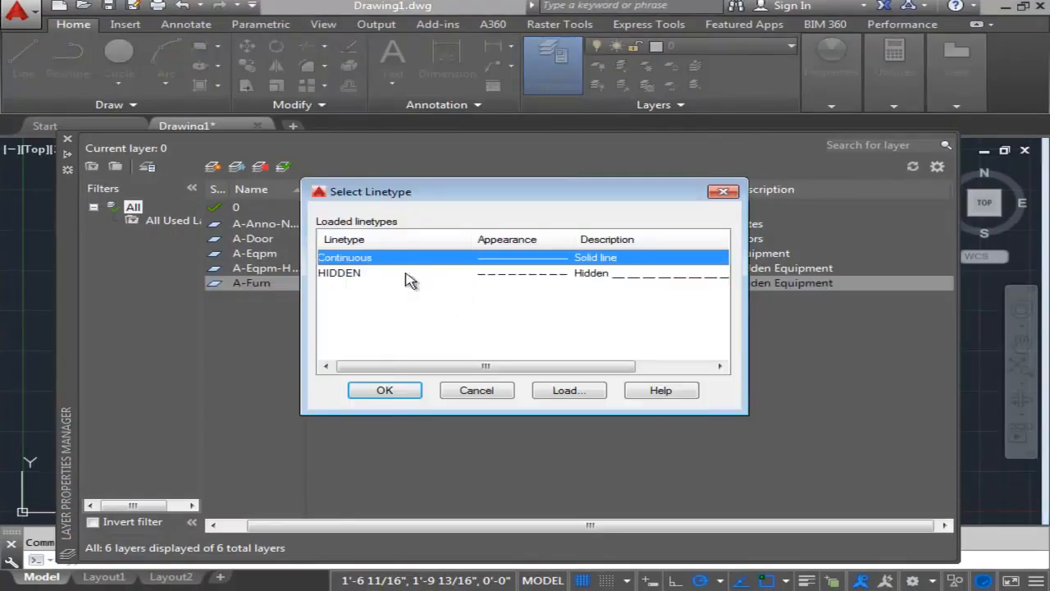
left_click(385, 391)
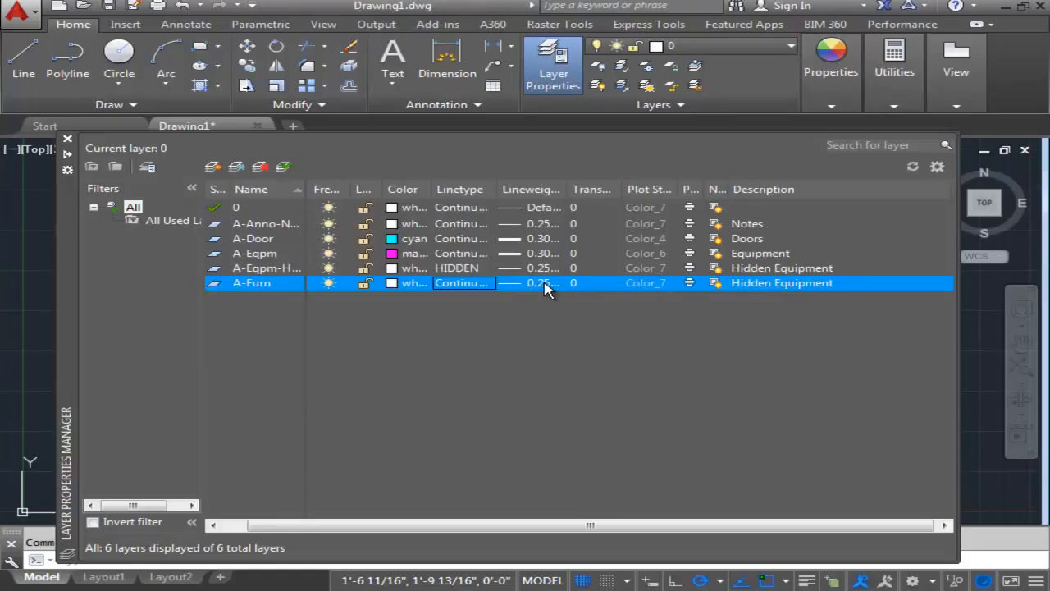
left_click(544, 283)
left_click_drag(636, 256, 633, 295)
left_click(551, 297)
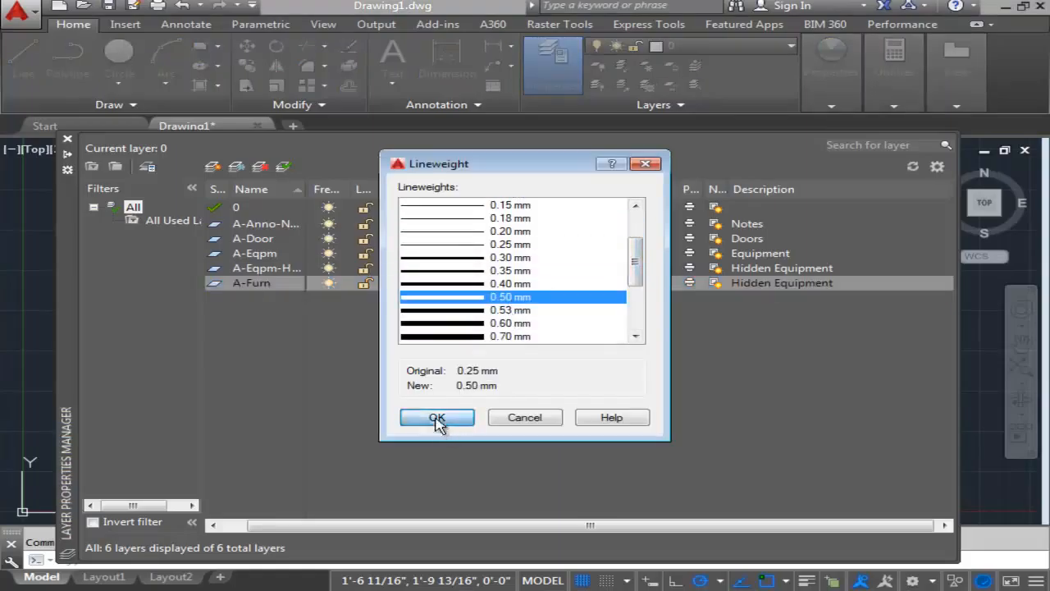
left_click(437, 418)
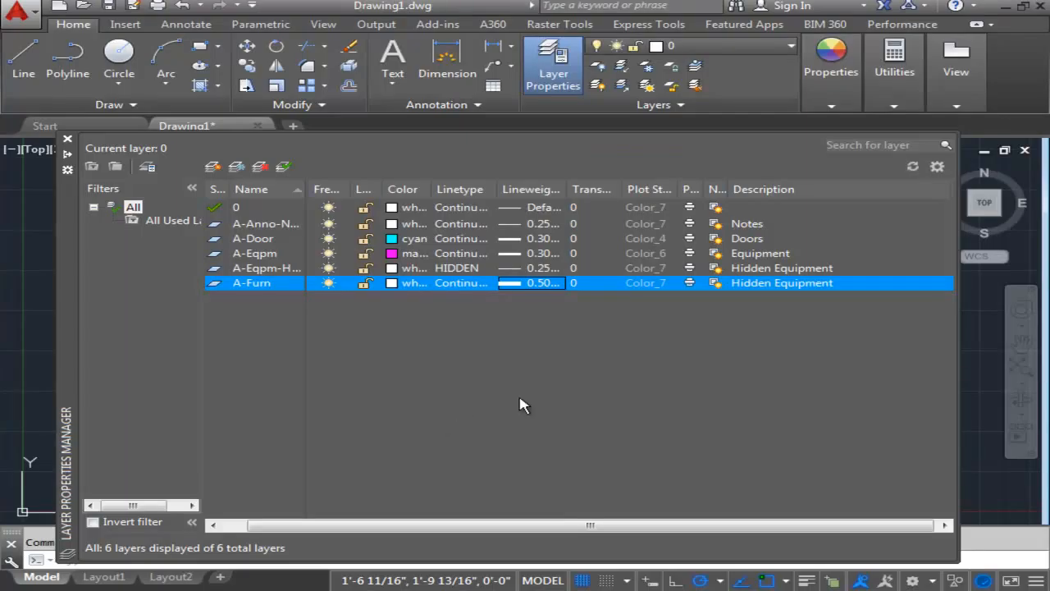
Replace the A-Furn layer's description with Furniture.
left_click(755, 288)
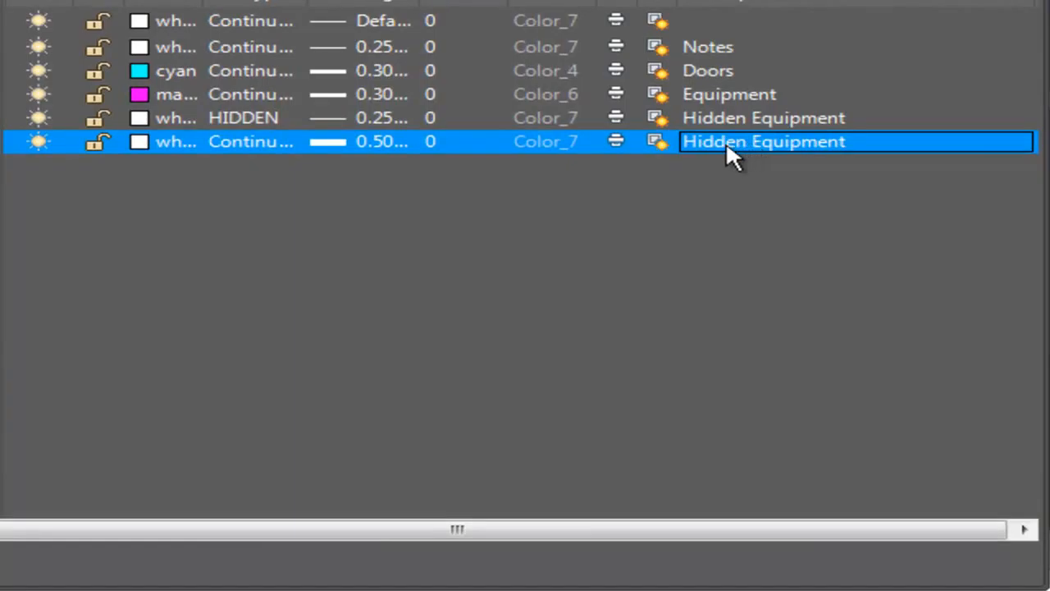
right_click(727, 141)
left_click(710, 143)
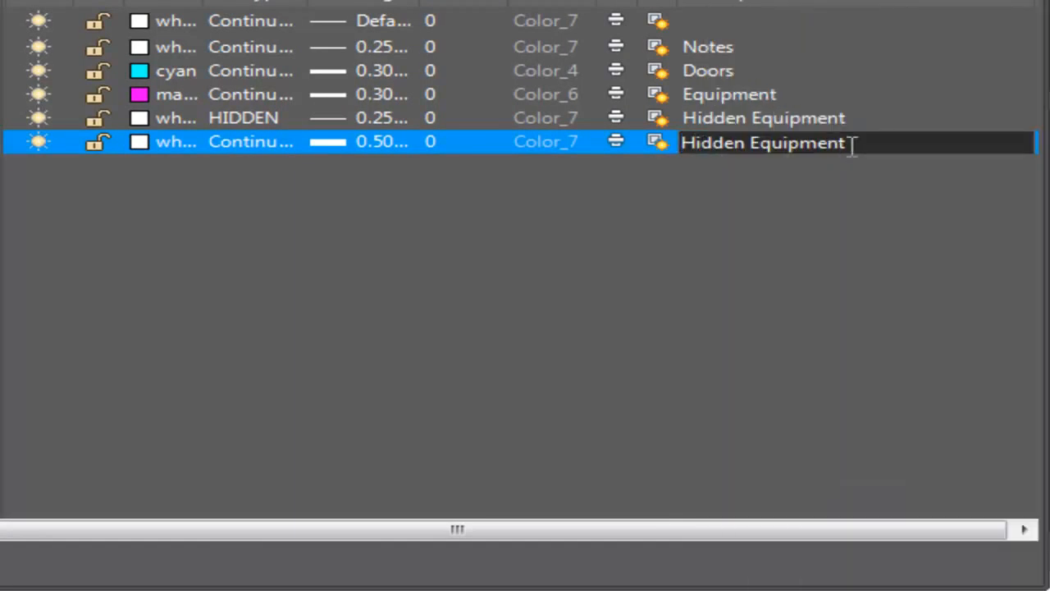
left_click_drag(853, 146, 422, 146)
type("Furn")
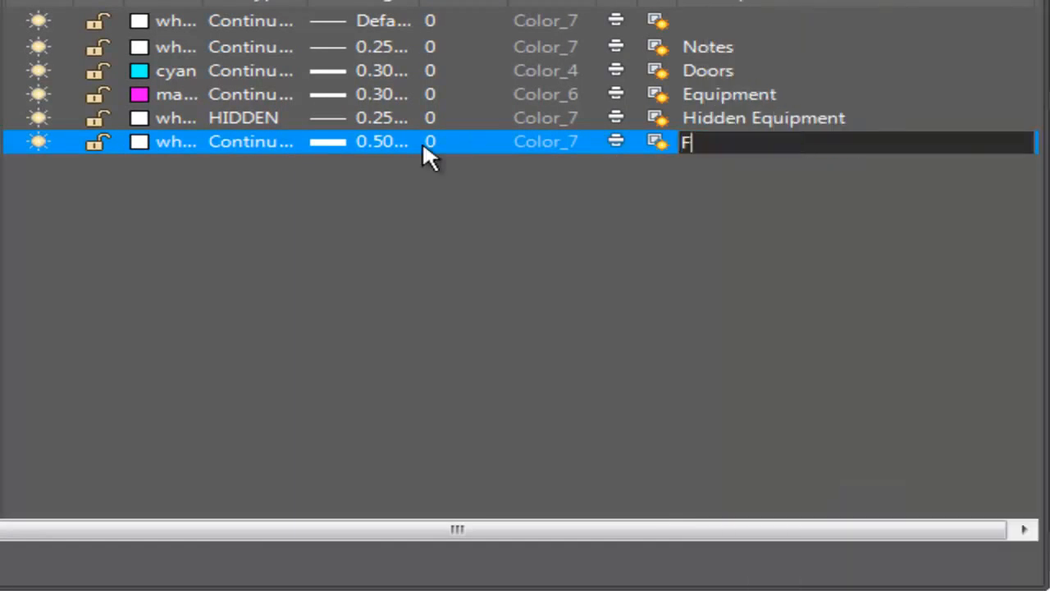
type("iture")
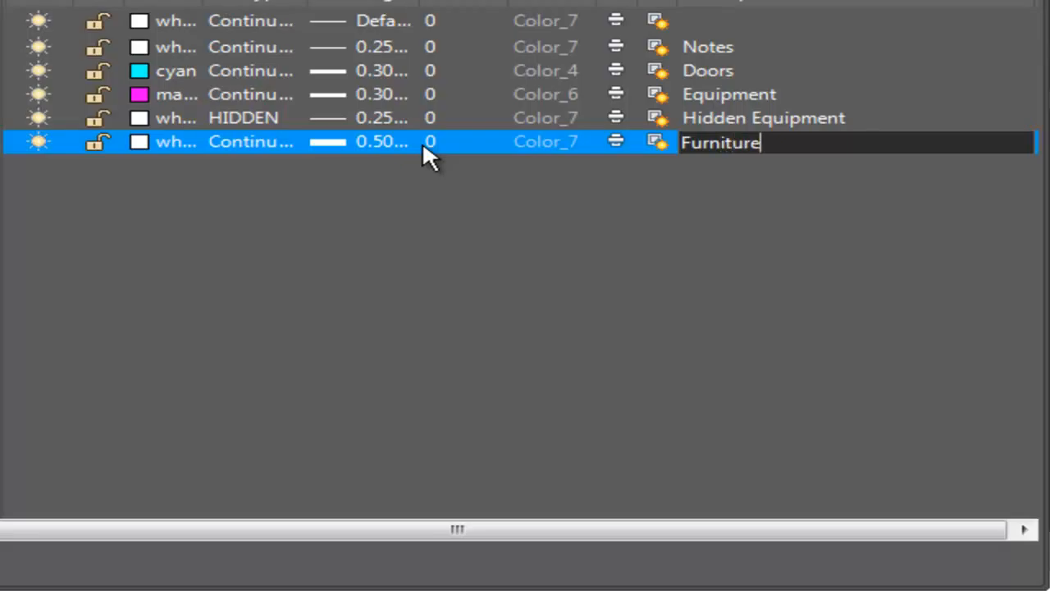
key("Return")
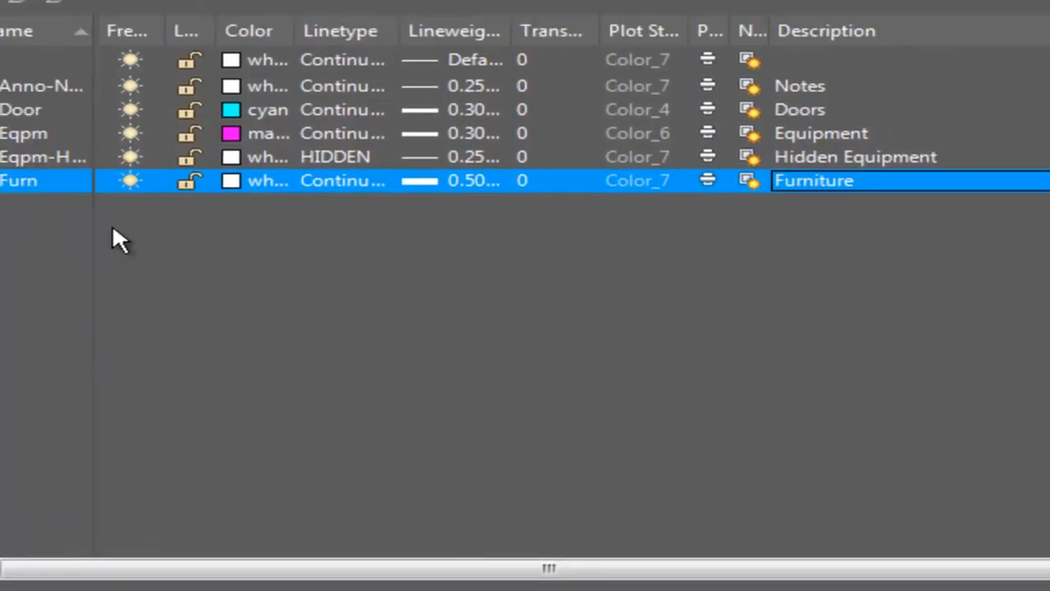
Create a new layer named A-Furn-Char and set its color to 7 (white).
left_click(108, 59)
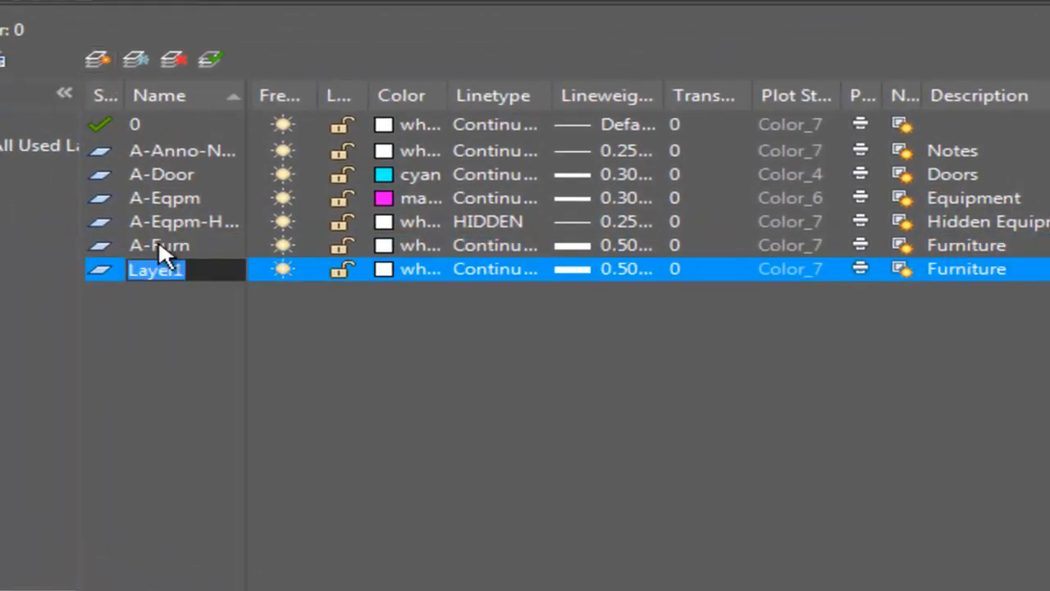
type("A-Furn-Char")
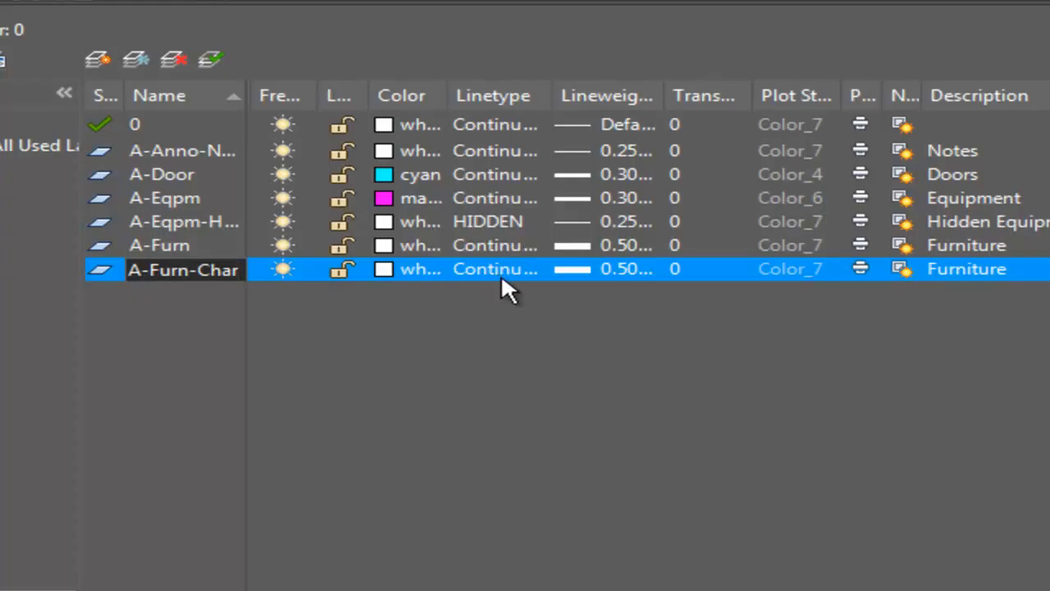
left_click(414, 269)
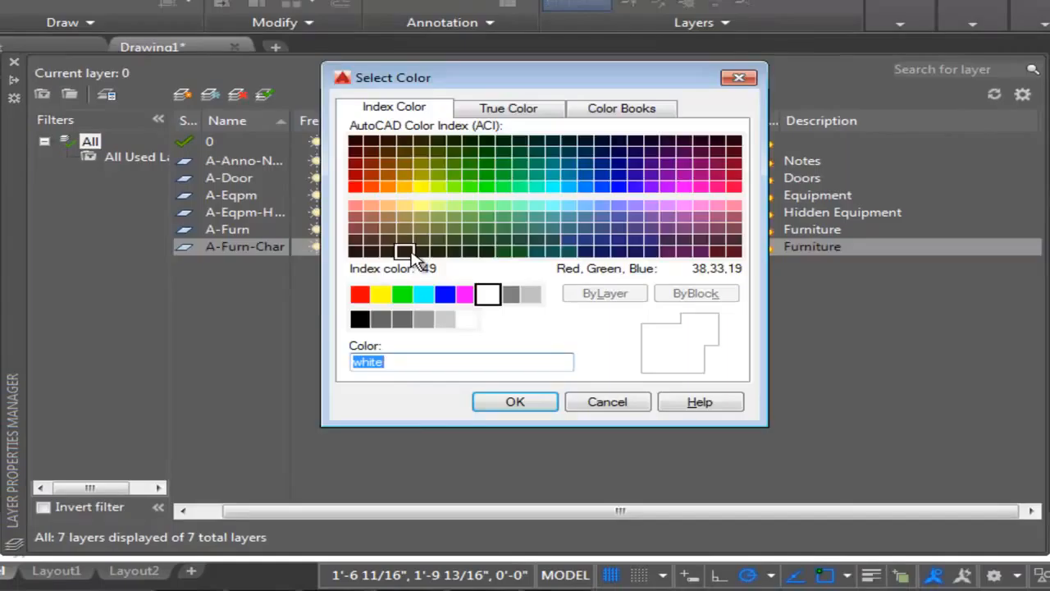
type("7")
key("Return")
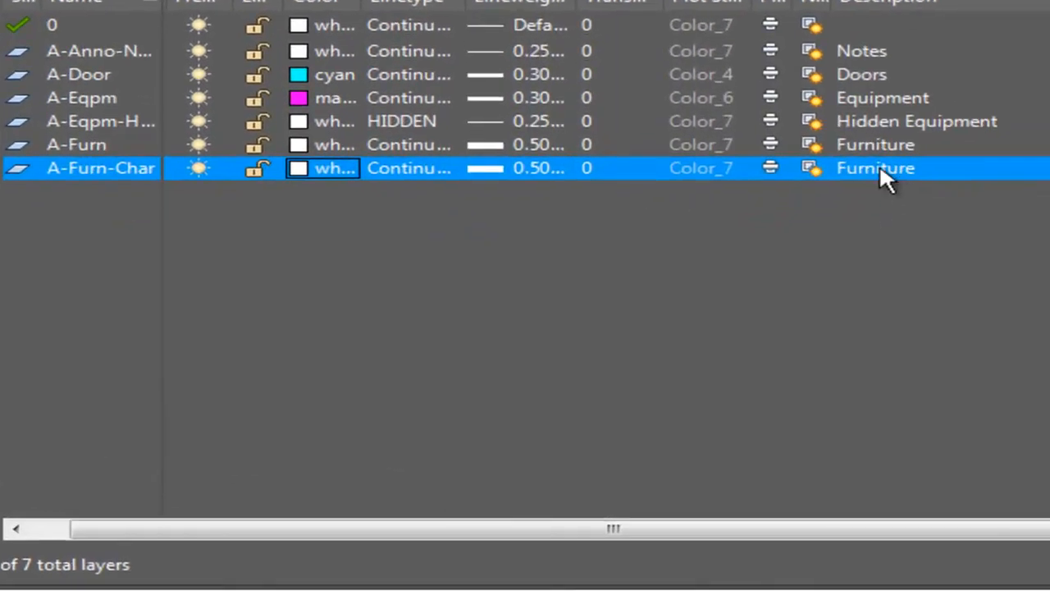
Replace the A-Furn-Char layer's description with Chairs.
left_click(818, 248)
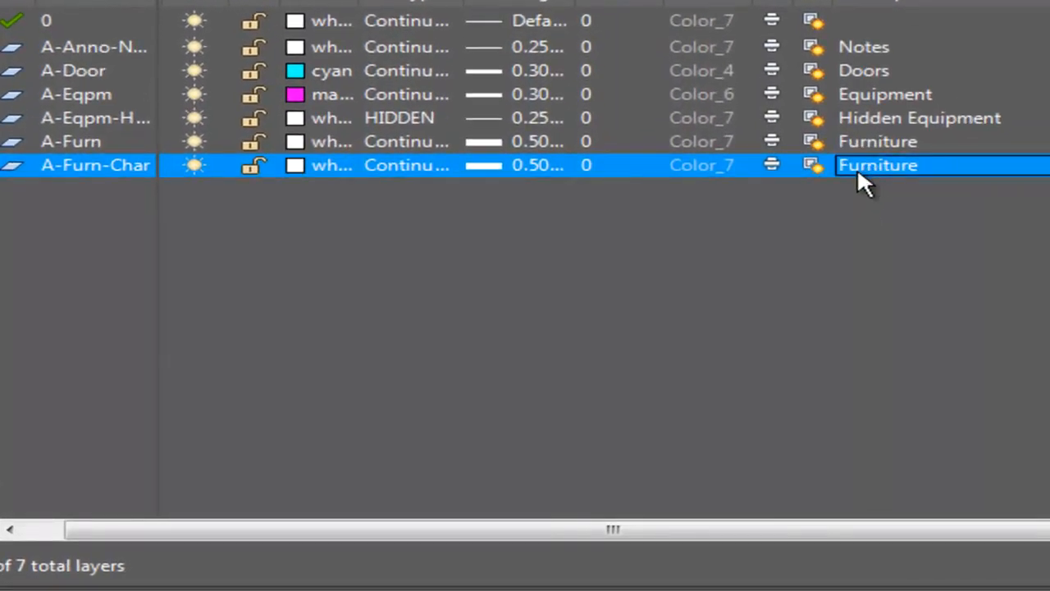
left_click(857, 167)
left_click_drag(923, 167, 692, 166)
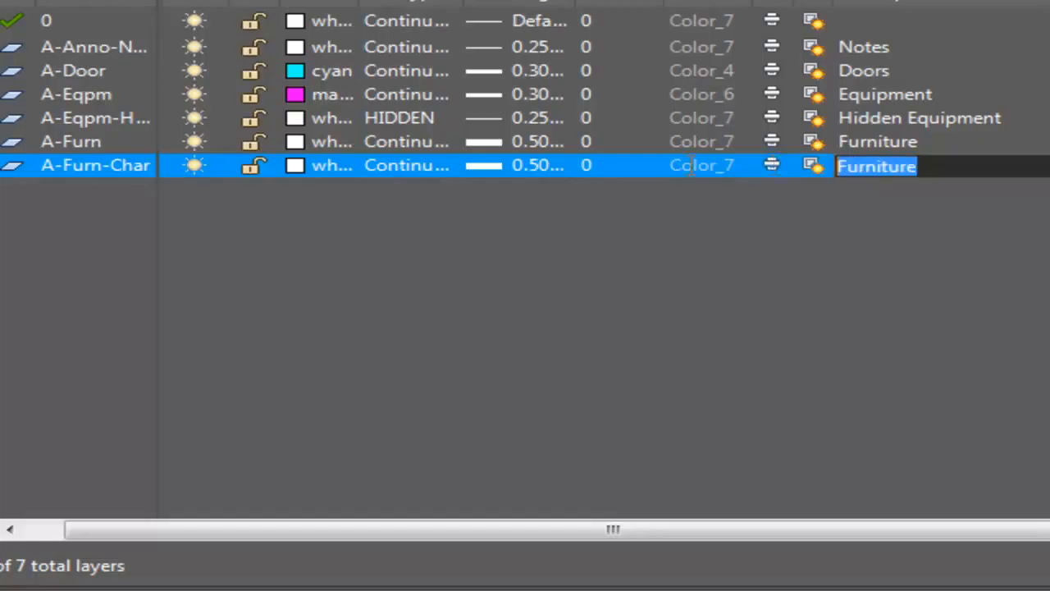
type("chair")
key("BackSpace")
key("BackSpace")
key("BackSpace")
key("BackSpace")
key("BackSpace")
type("Chairs")
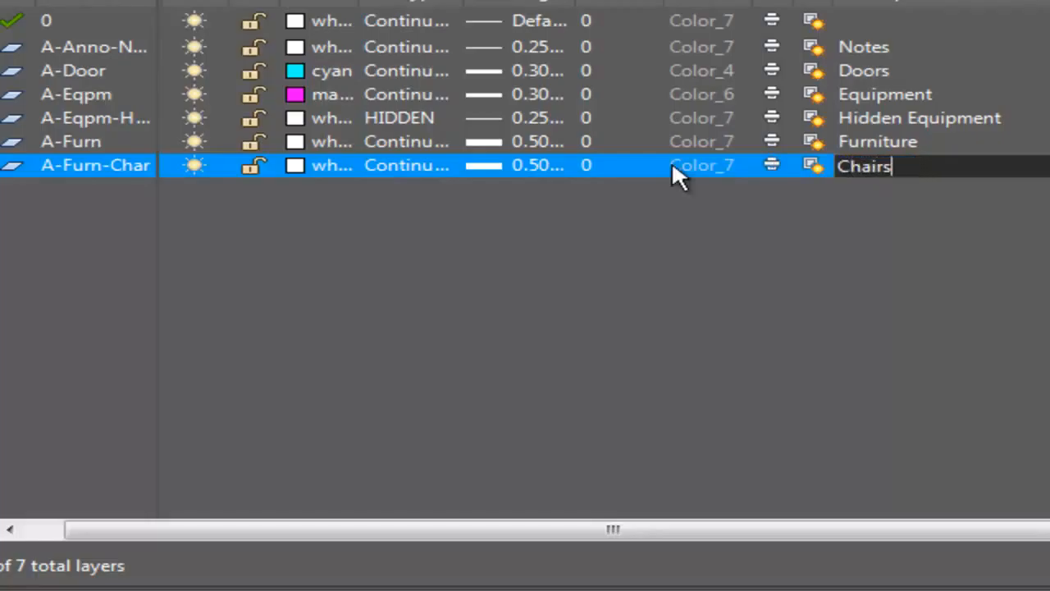
key("Return")
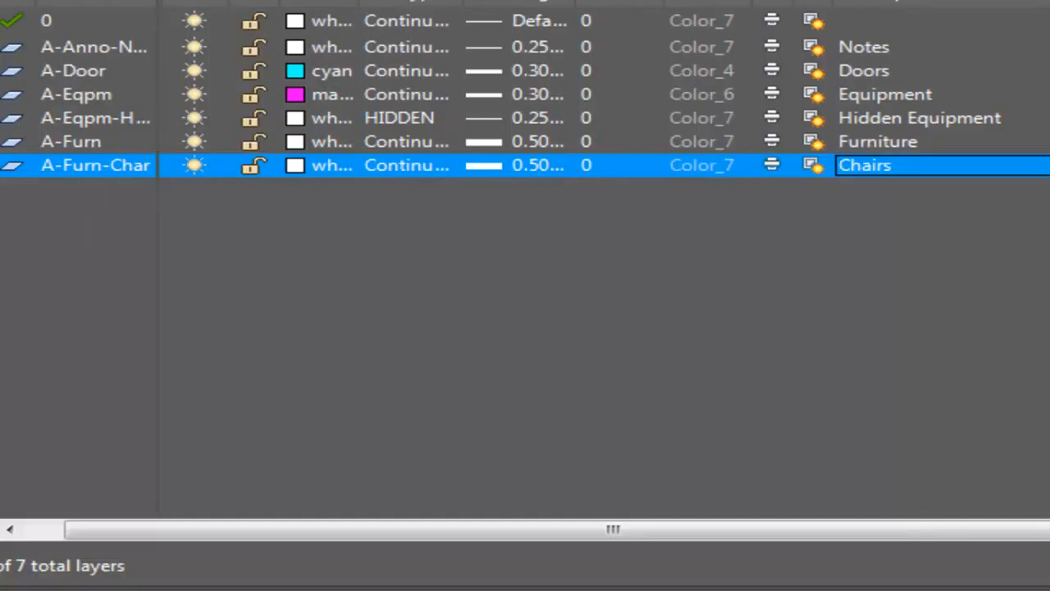
Create a new layer named A-Glaz and set its color to 4 (cyan).
key("alt+n")
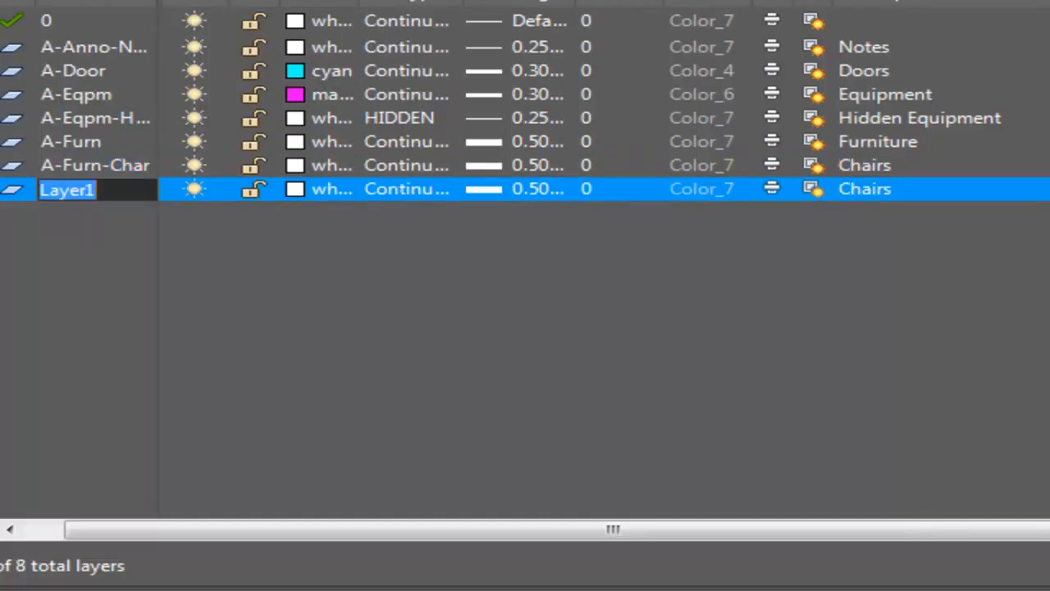
type("A-Glaz")
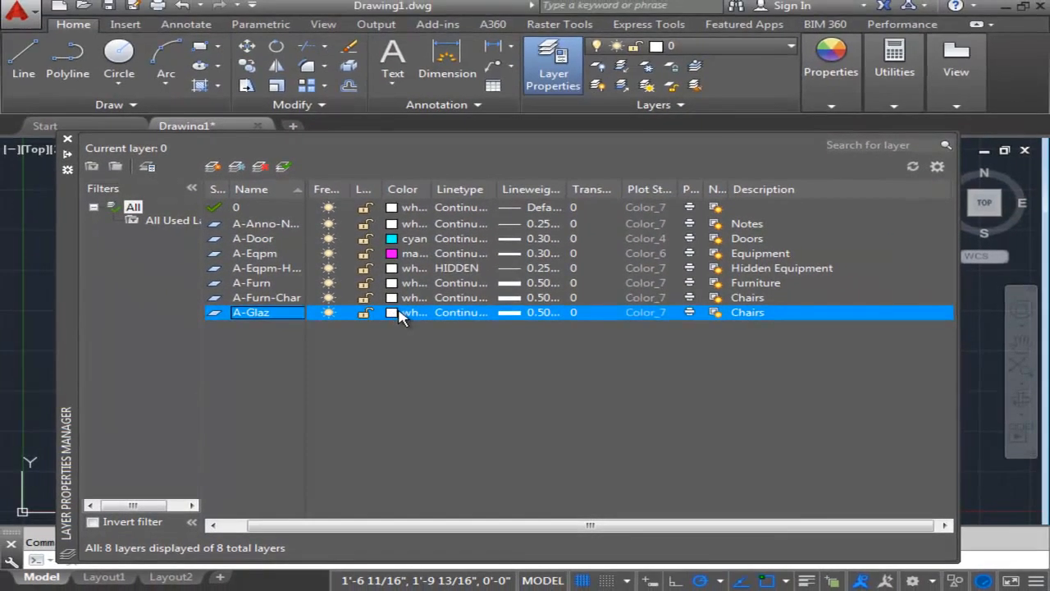
left_click(398, 311)
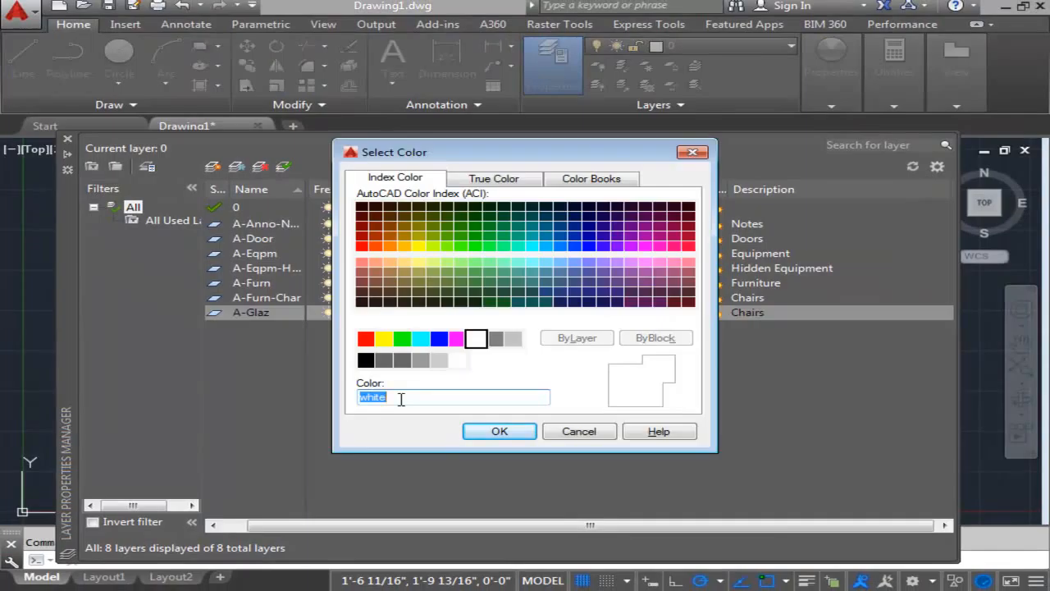
type("4")
key("Return")
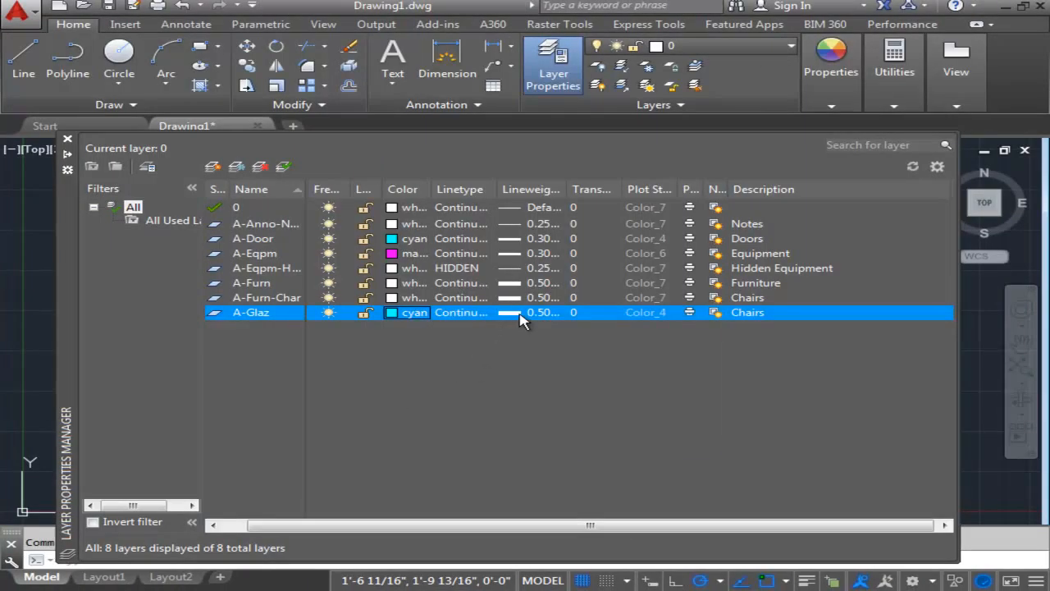
Set the A-Glaz layer's lineweight to 0.30 mm and replace its description with Windows.
left_click(545, 320)
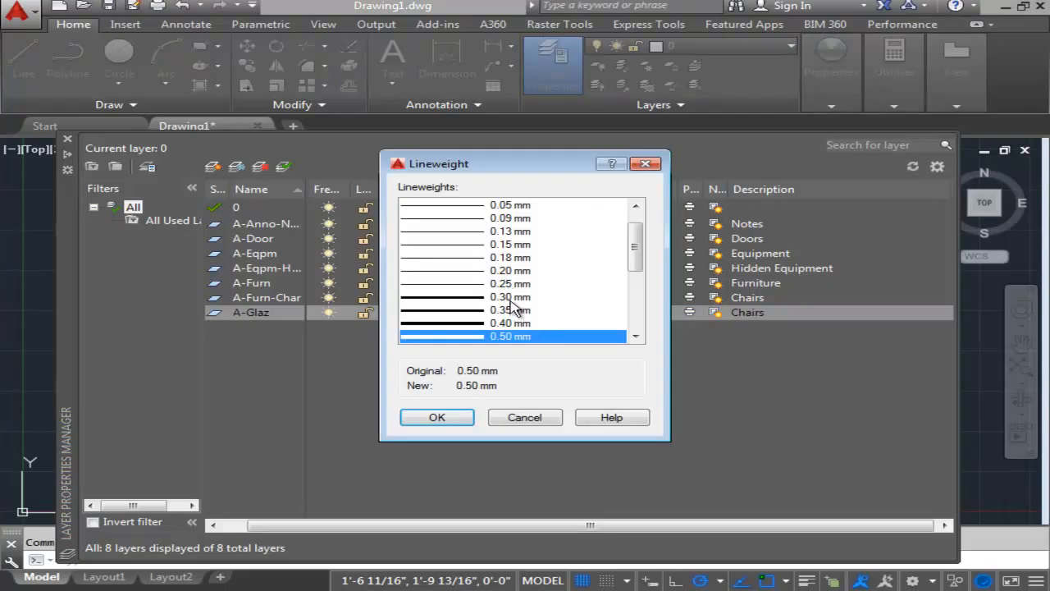
left_click(512, 298)
left_click(461, 420)
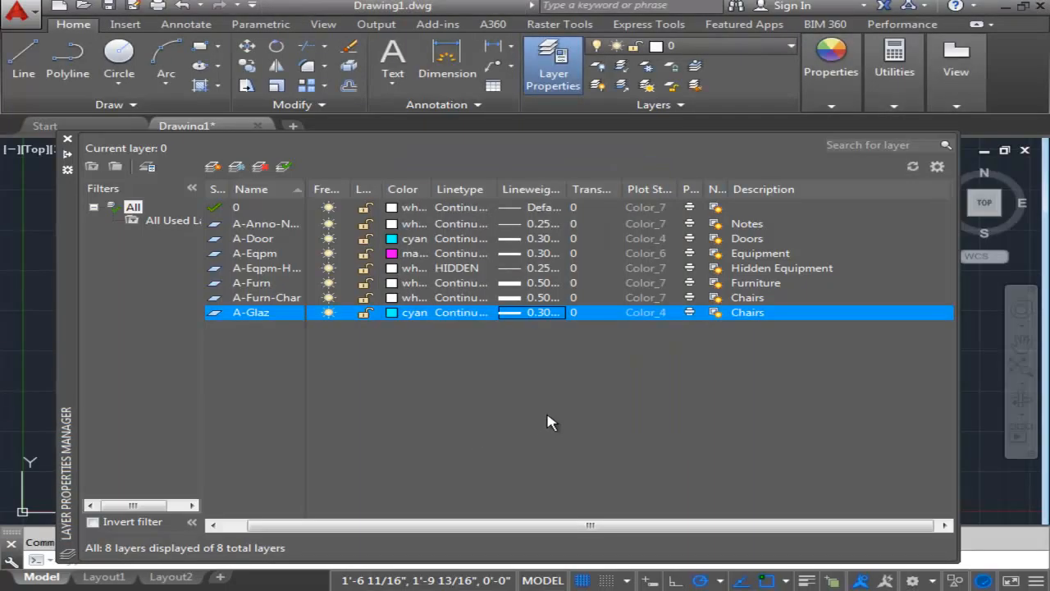
left_click(761, 311)
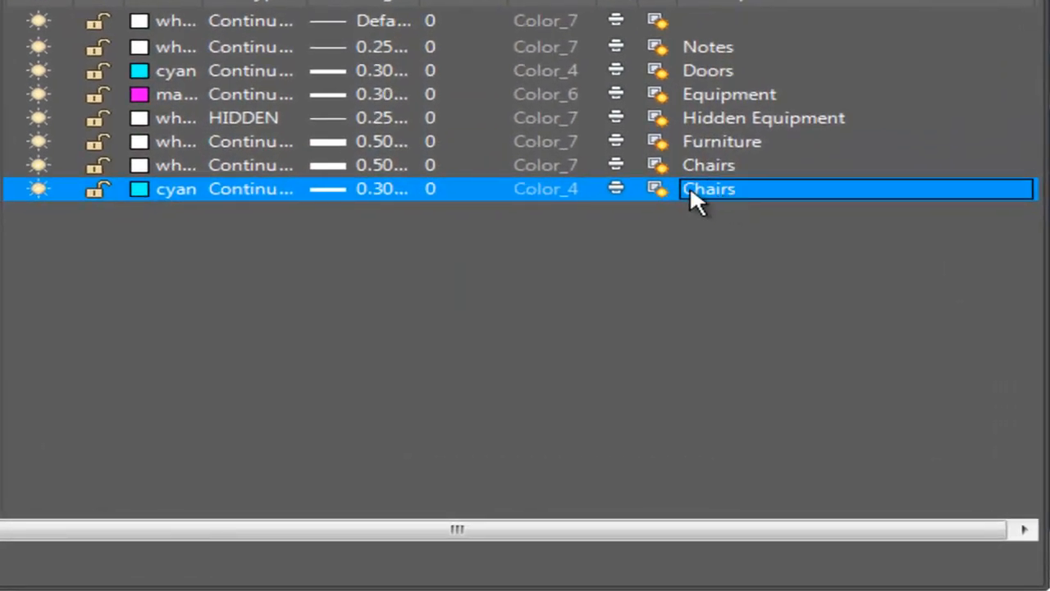
left_click(698, 186)
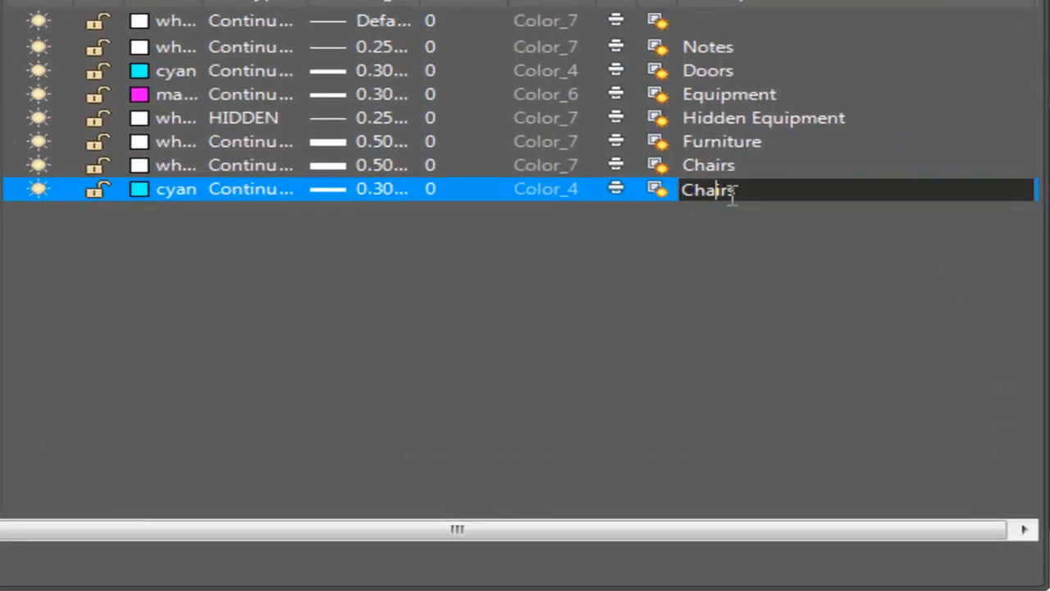
left_click_drag(761, 197, 633, 202)
type("Windows")
key("Return")
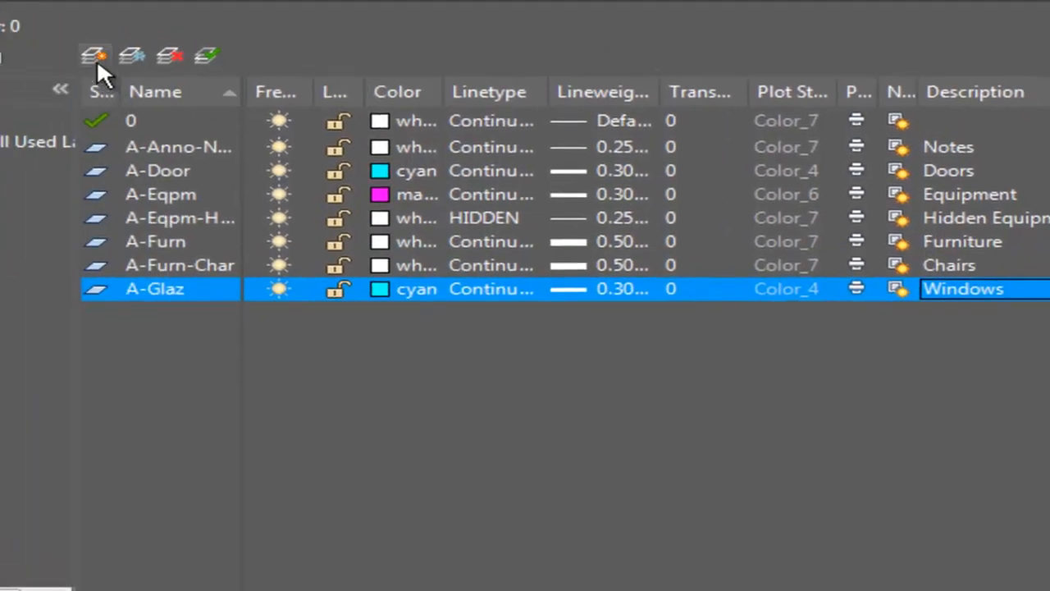
Create a new layer named A-Wall and set its color to 7 (white).
left_click(95, 59)
type("A-Wall")
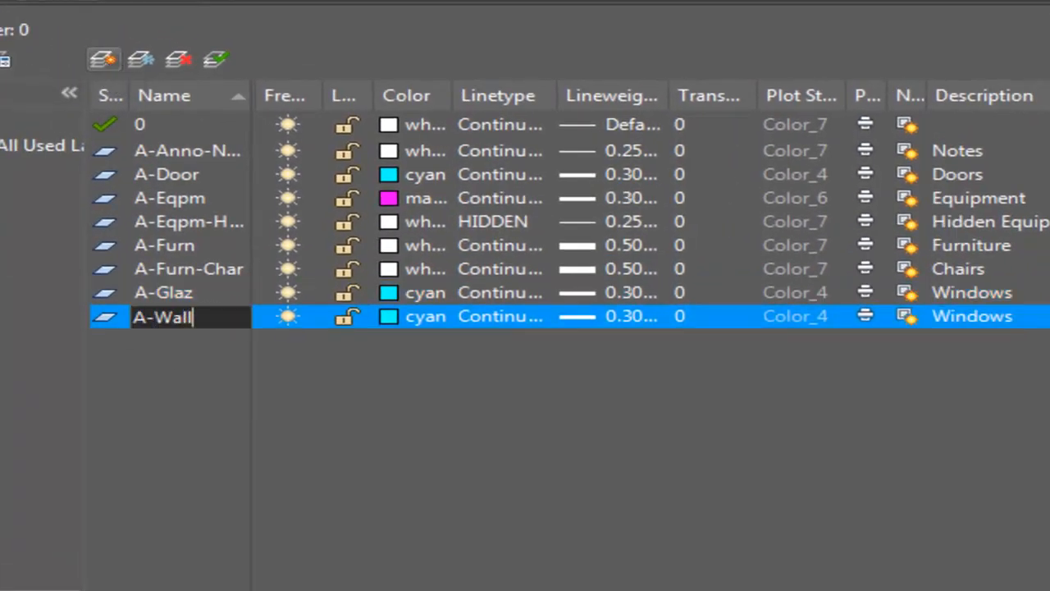
left_click(347, 316)
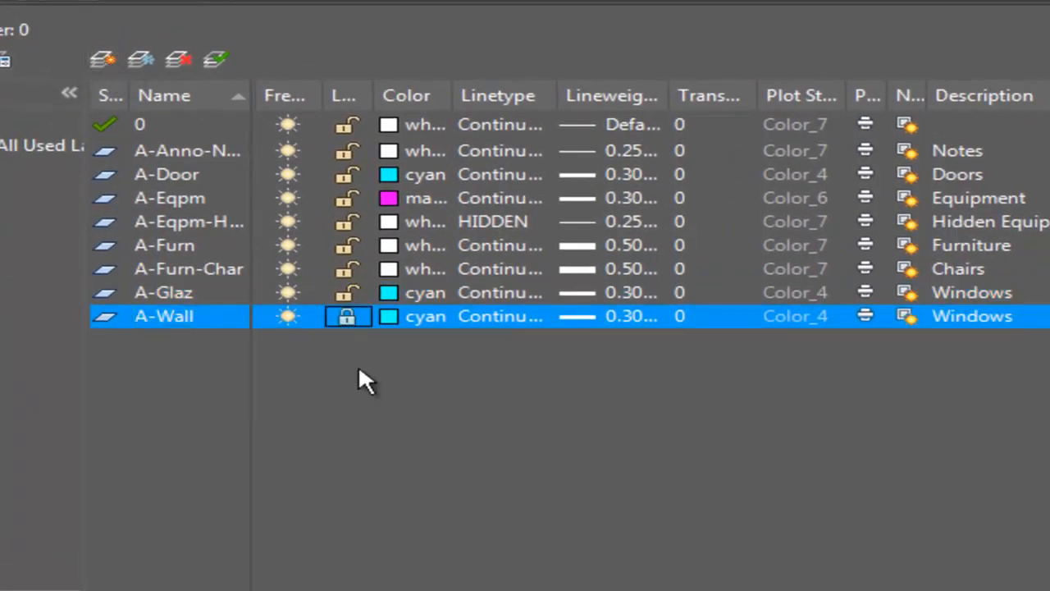
left_click(386, 317)
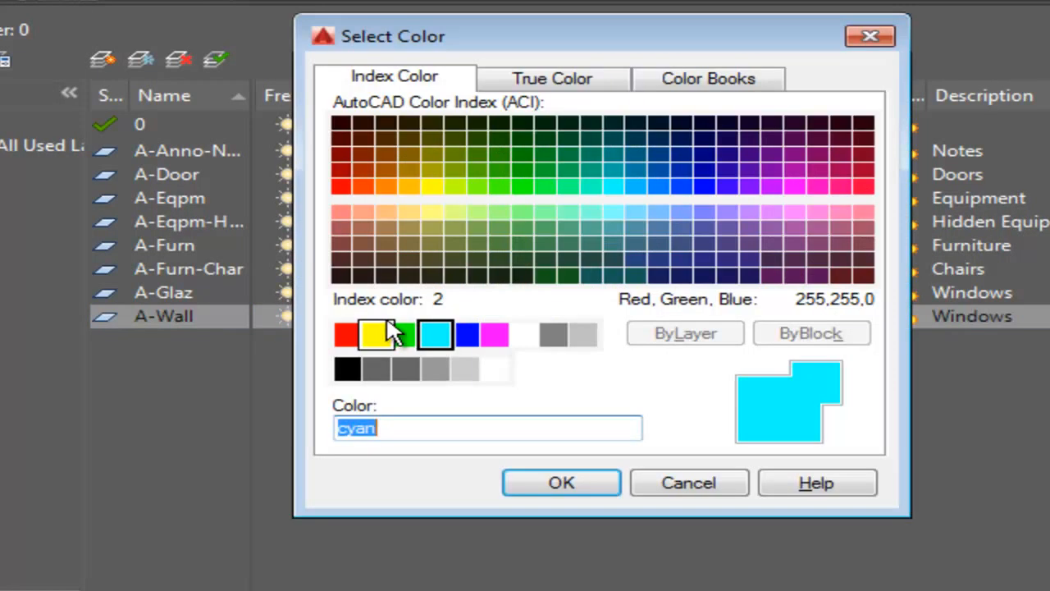
type("7")
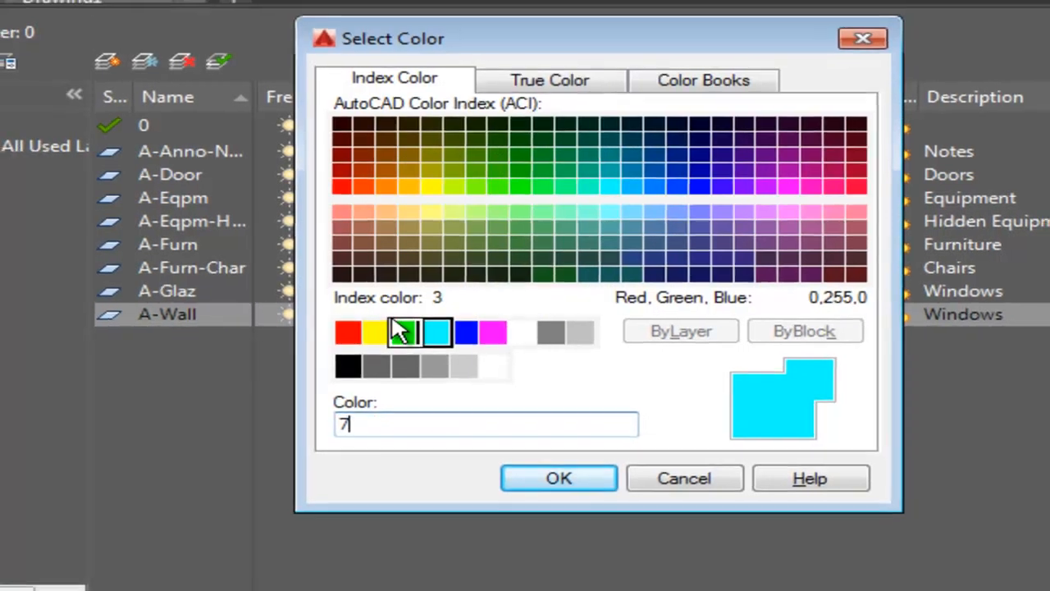
key("Return")
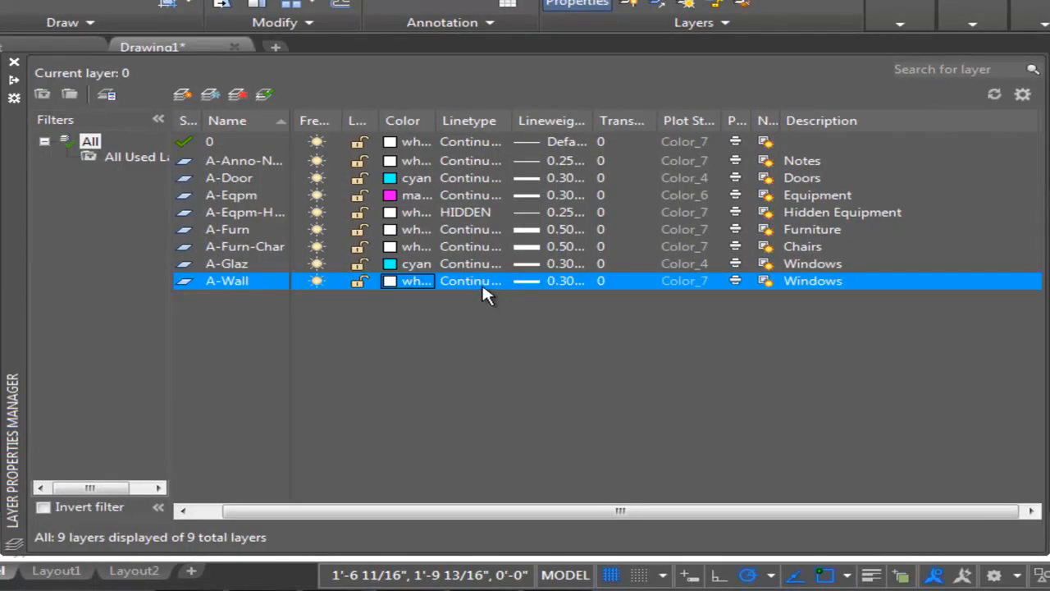
Set the A-Wall layer's lineweight to 0.50 mm.
left_click(566, 280)
scroll(681, 215, "down", 1)
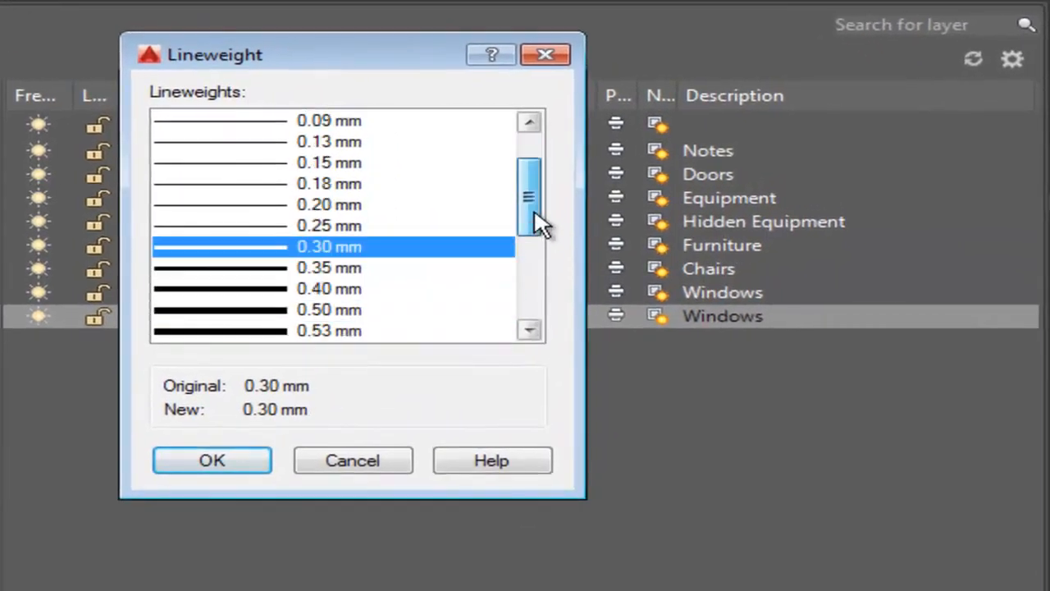
scroll(541, 223, "down", 1)
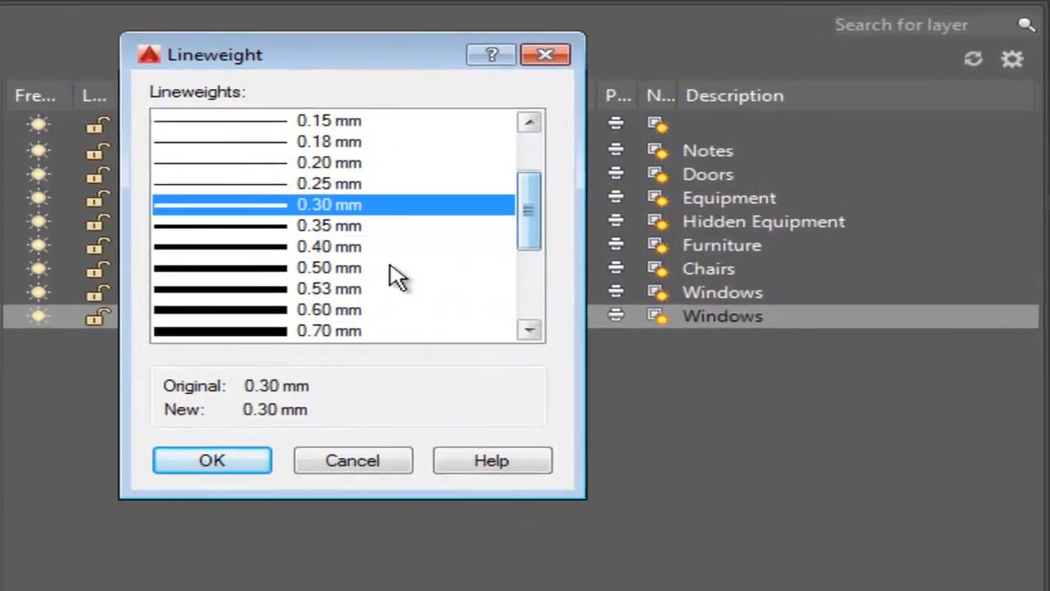
left_click(347, 267)
left_click(193, 474)
Replace the A-Wall layer's description with Walls and close the layer manager.
left_click(747, 316)
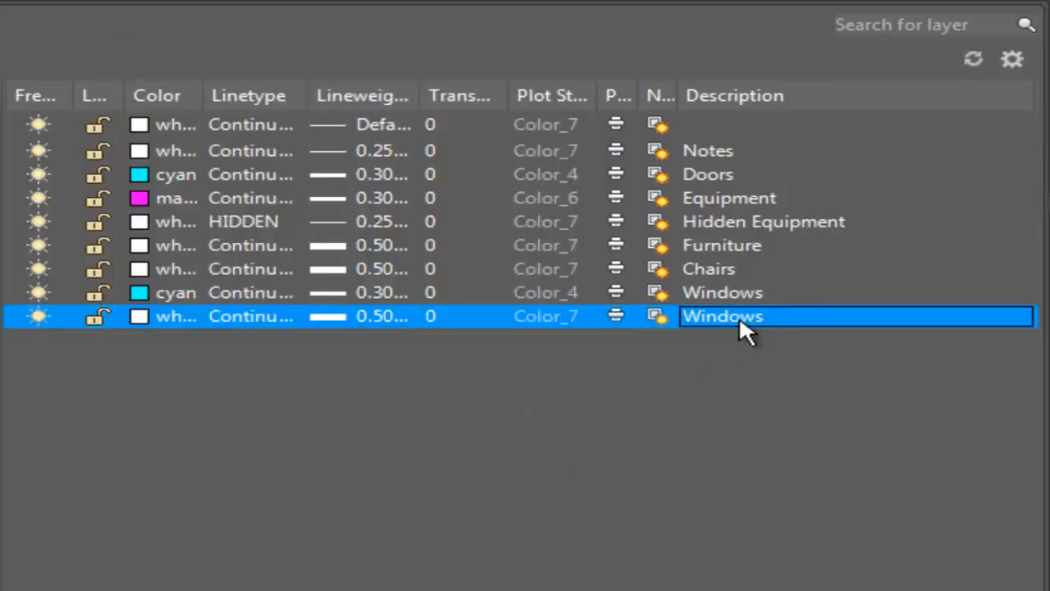
left_click(697, 320)
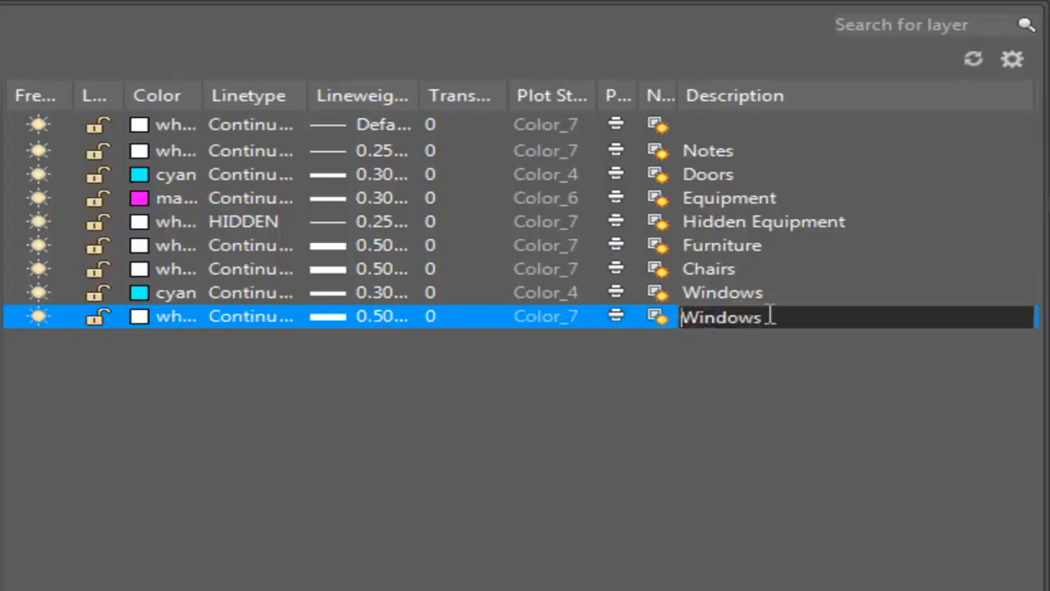
left_click_drag(762, 318, 503, 315)
type("wal")
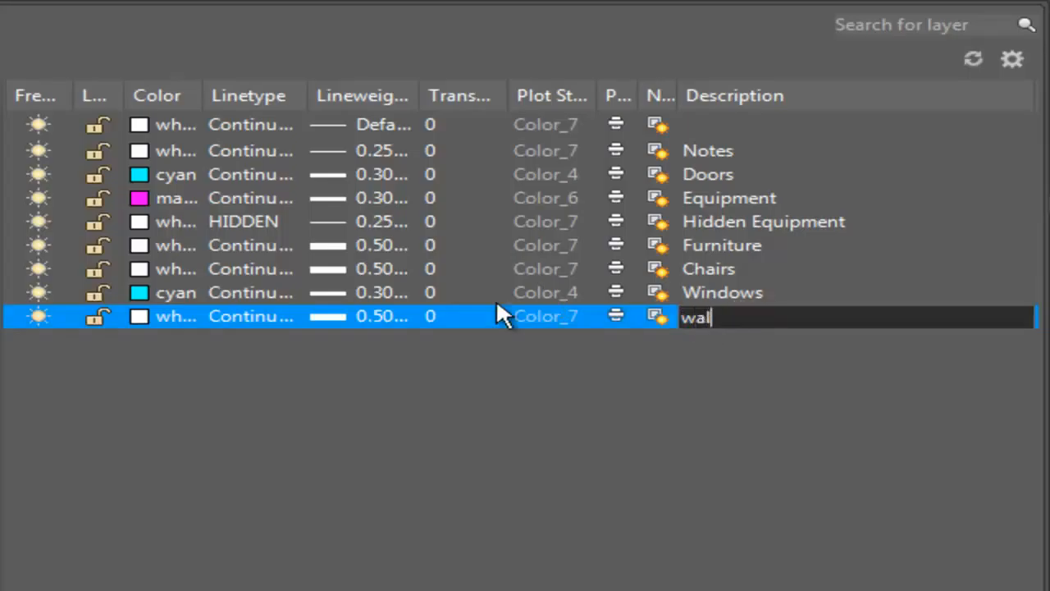
key("BackSpace")
key("BackSpace")
key("BackSpace")
type("Walls")
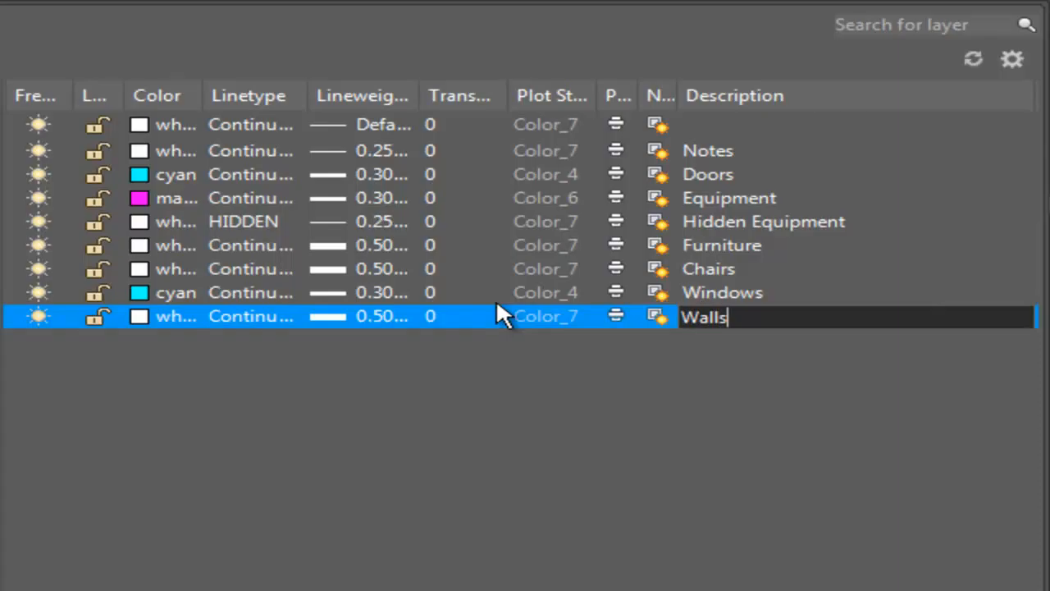
key("Return")
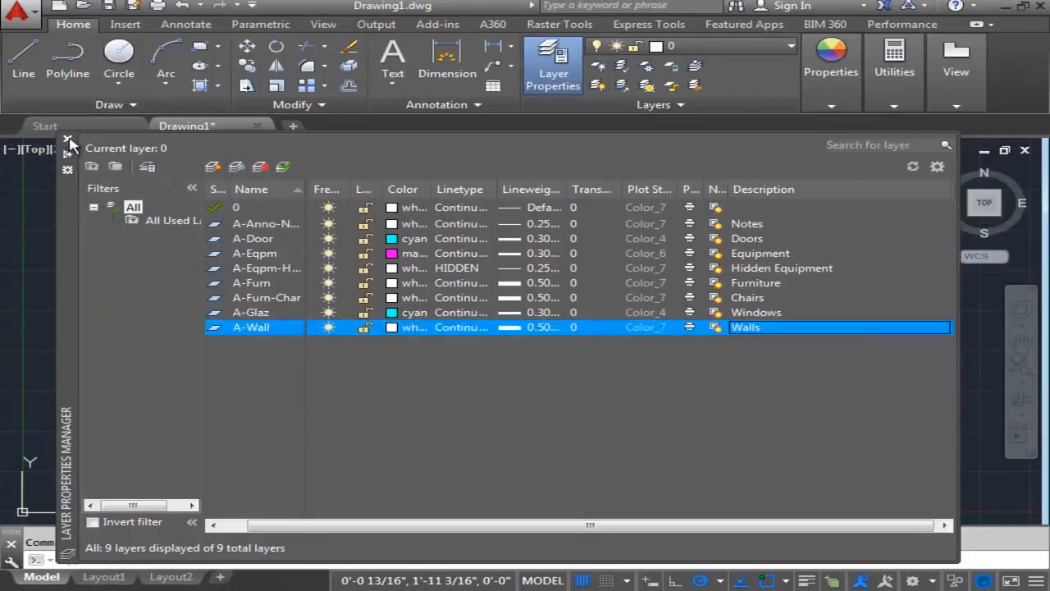
left_click(68, 139)
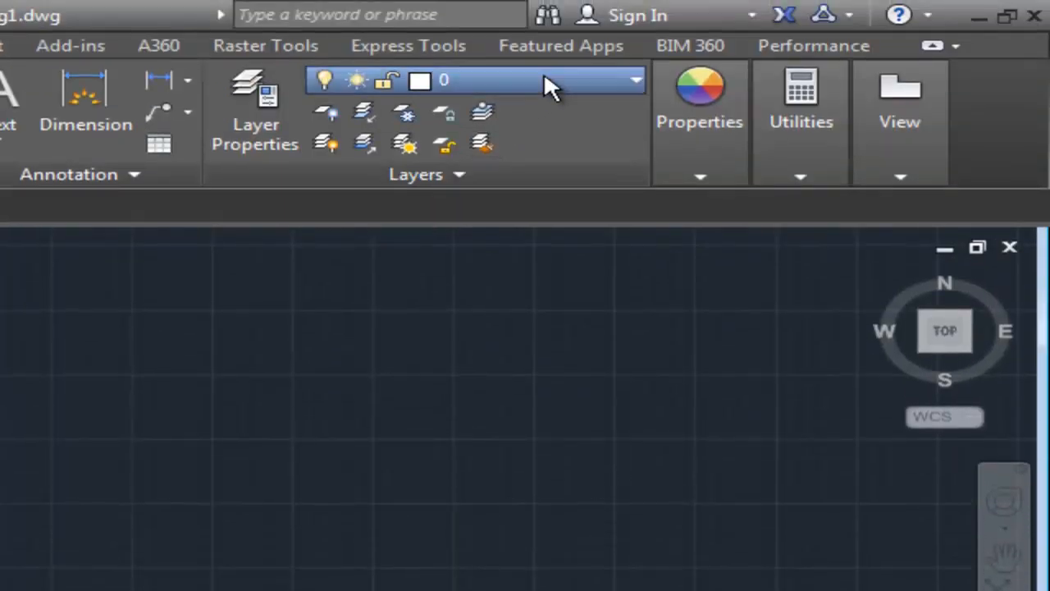
Make A-Furn the current layer and start a polyline with a horizontal 4'8" segment running to the right.
left_click(493, 272)
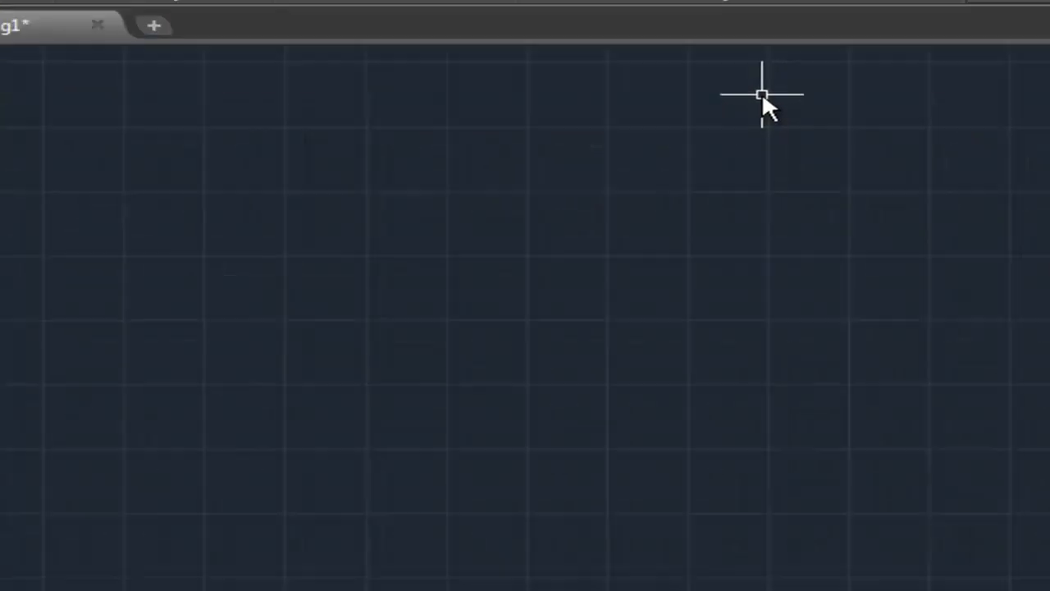
type("pline")
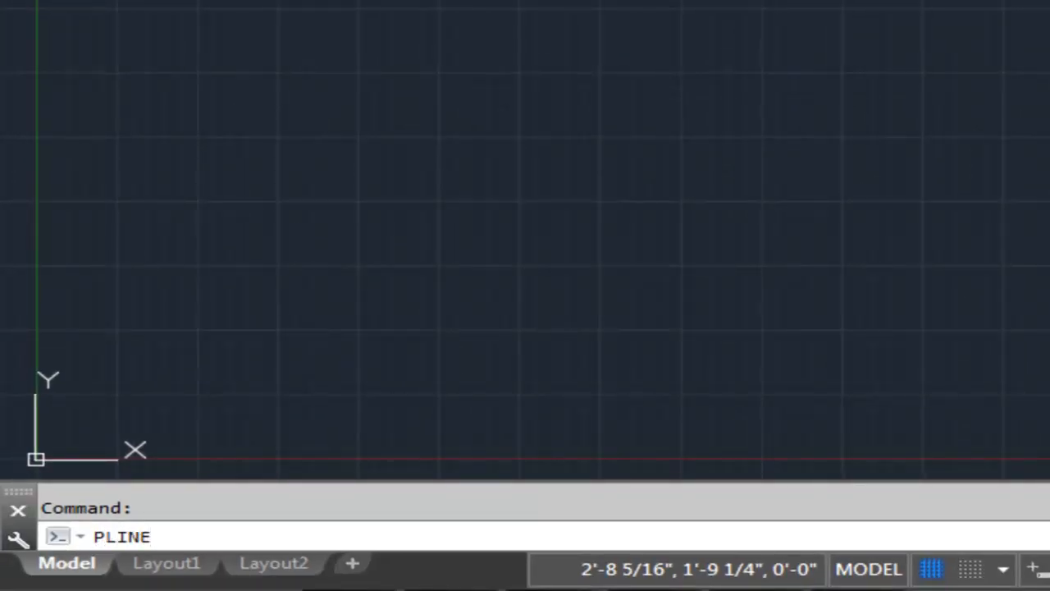
key("Return")
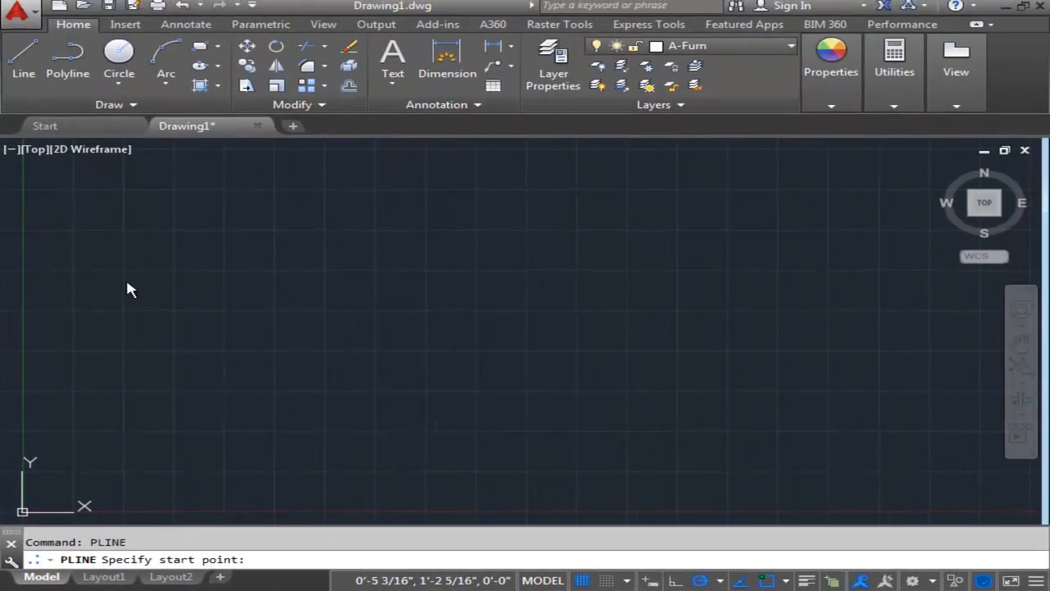
left_click(126, 281)
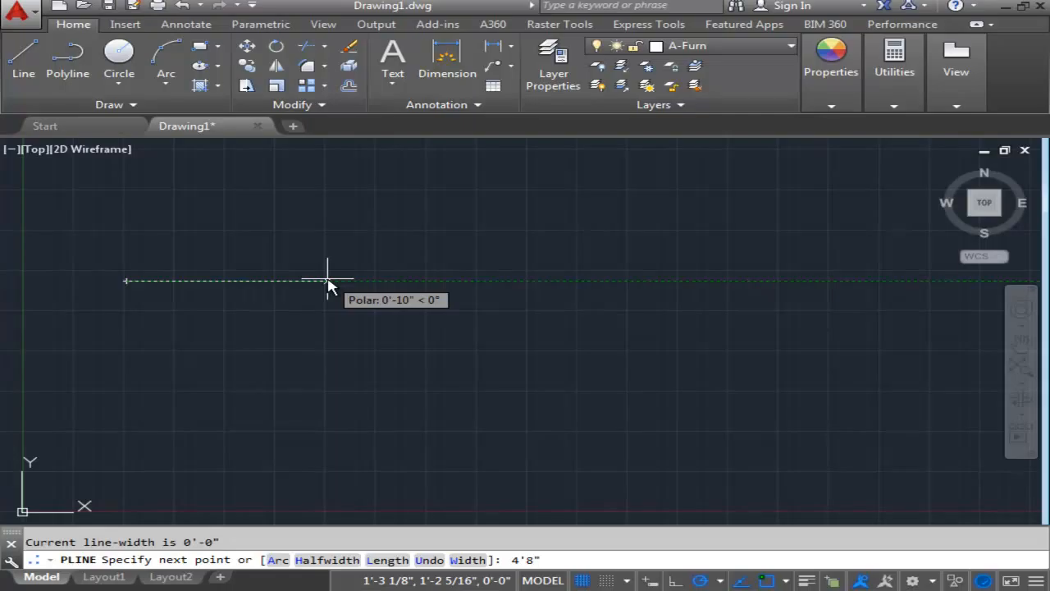
key("Return")
Continue the polyline with a 4'3" segment straight down from the right end of the 4'8" segment.
scroll(678, 294, "down", 4)
middle_click_drag(722, 300, 563, 333)
mouse_move(668, 321)
middle_mouse_down()
mouse_move(591, 331)
mouse_move(532, 272)
mouse_move(528, 206)
middle_mouse_up()
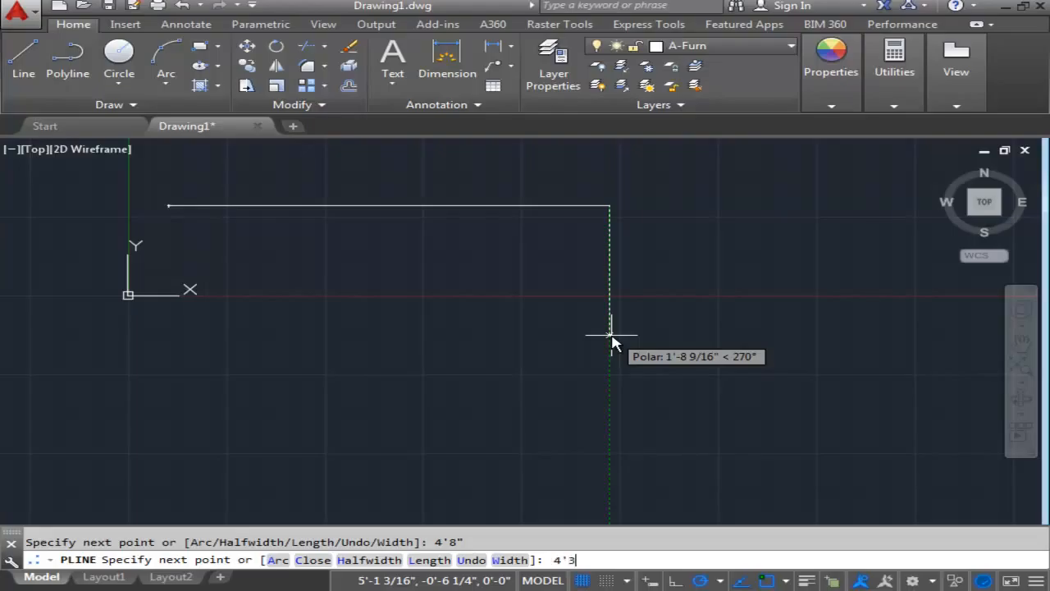
key("Return")
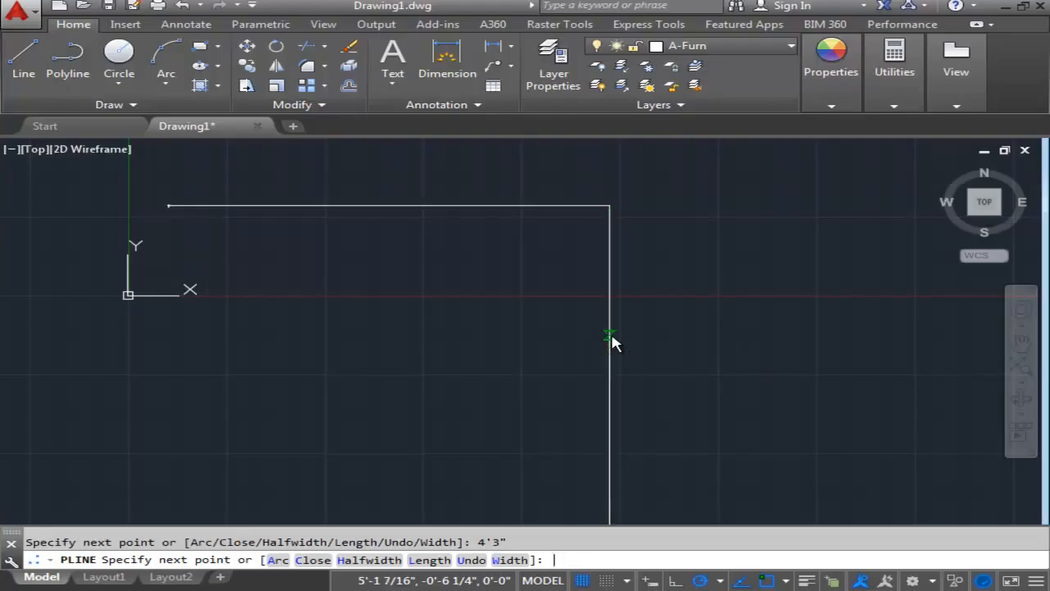
Add a 1'6" polyline segment horizontally to the left from the lower end of the vertical segment.
scroll(597, 308, "down", 1)
middle_click_drag(593, 309, 562, 231)
scroll(551, 205, "down", 1)
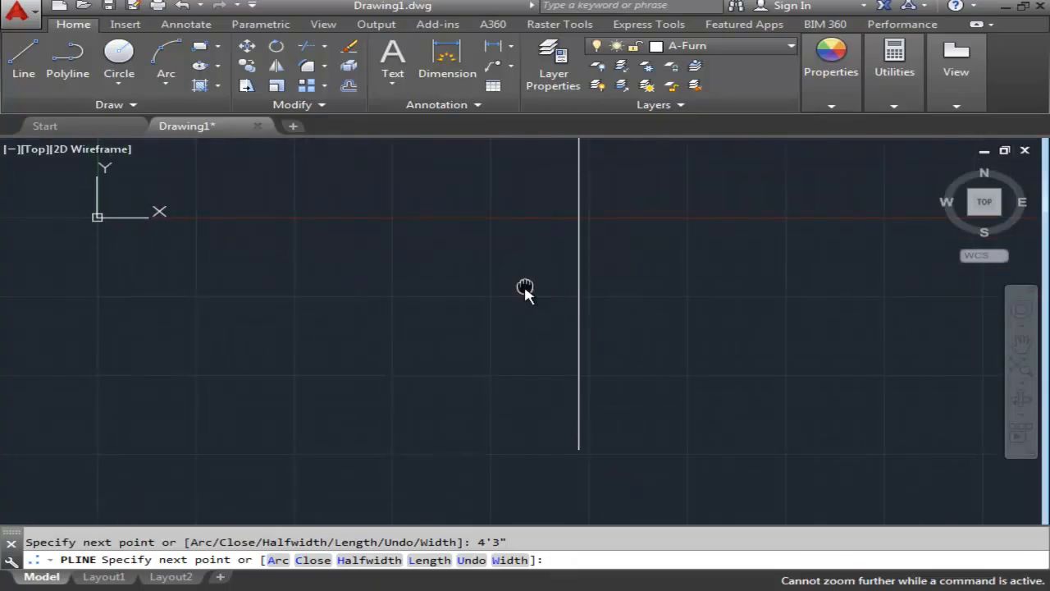
middle_click_drag(530, 284, 504, 311)
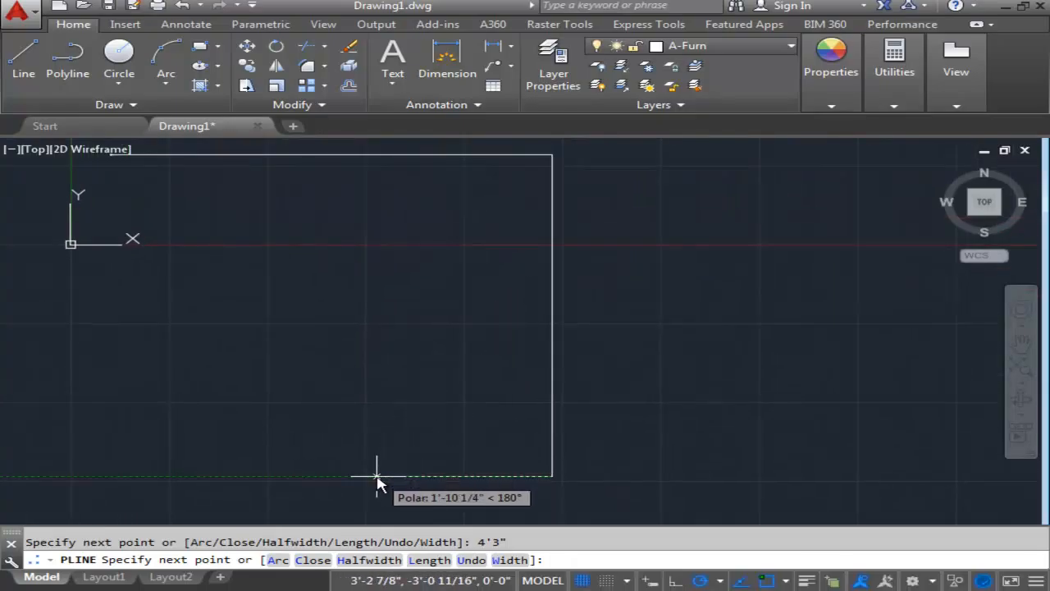
type("1'6")
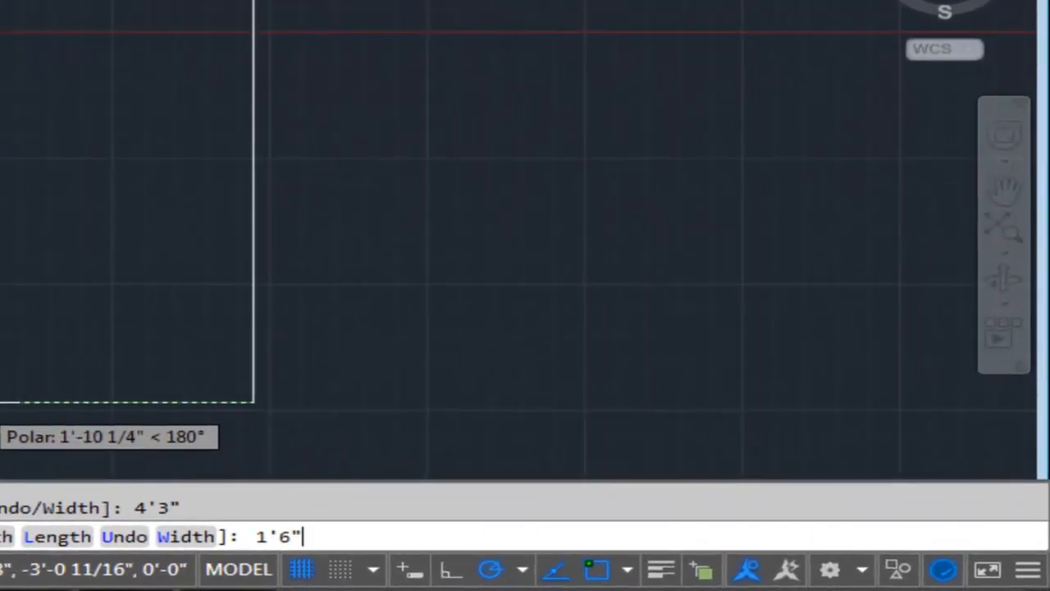
key("Return")
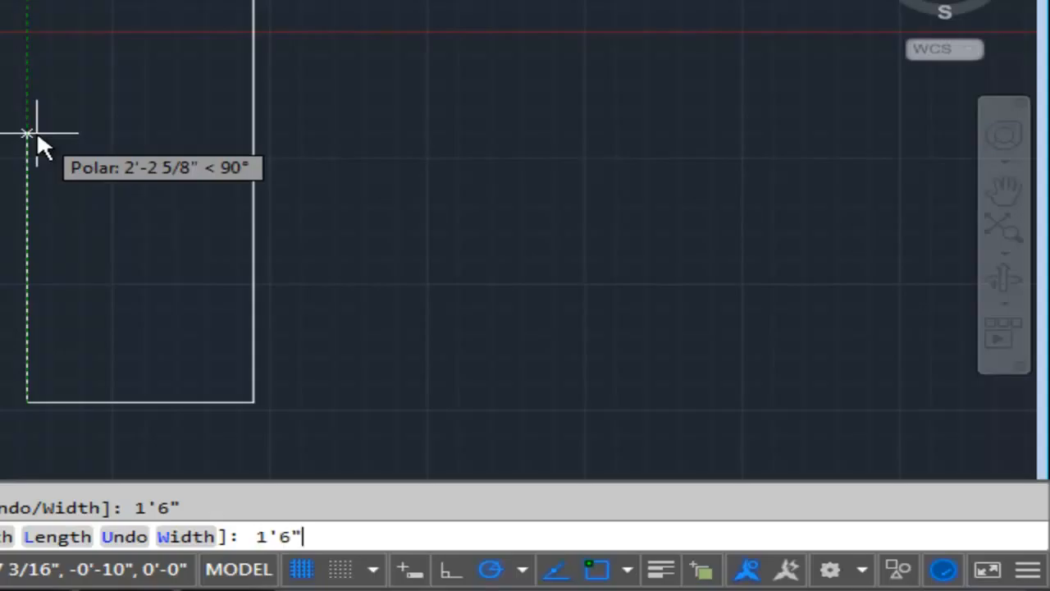
Add a 1'6" polyline segment straight up, followed by a horizontal segment to the left ending directly below the polyline's start point.
type("1'6\"")
key("Return")
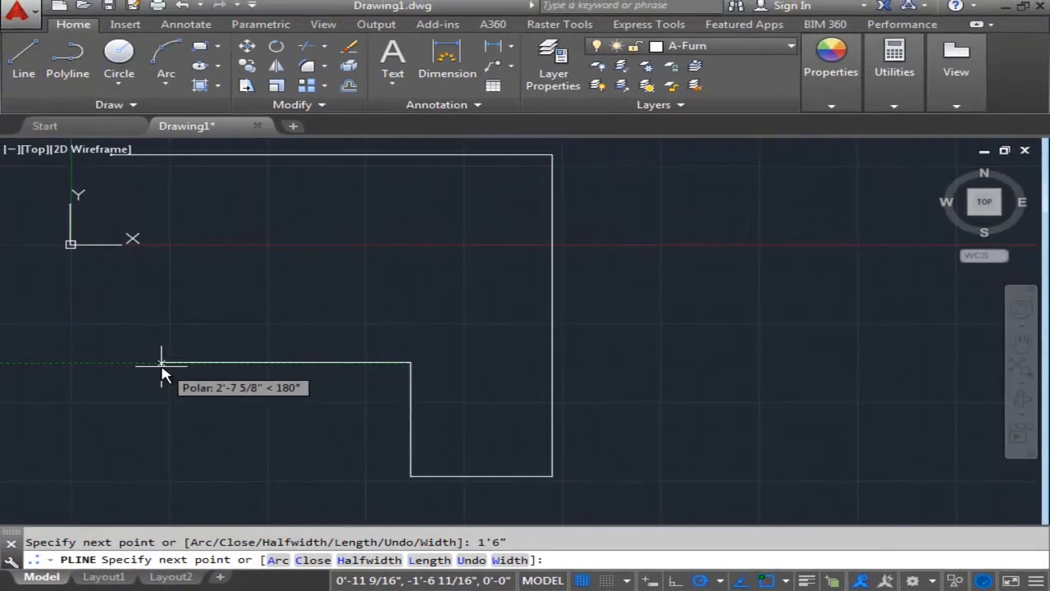
scroll(162, 363, "up", 2)
middle_click_drag(162, 363, 279, 368)
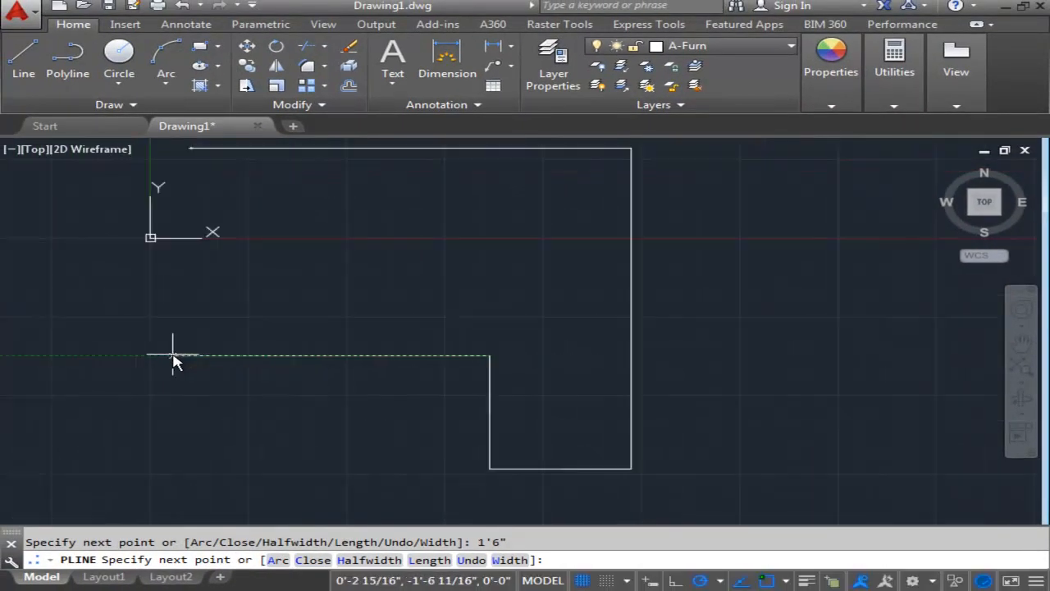
scroll(173, 361, "down", 2)
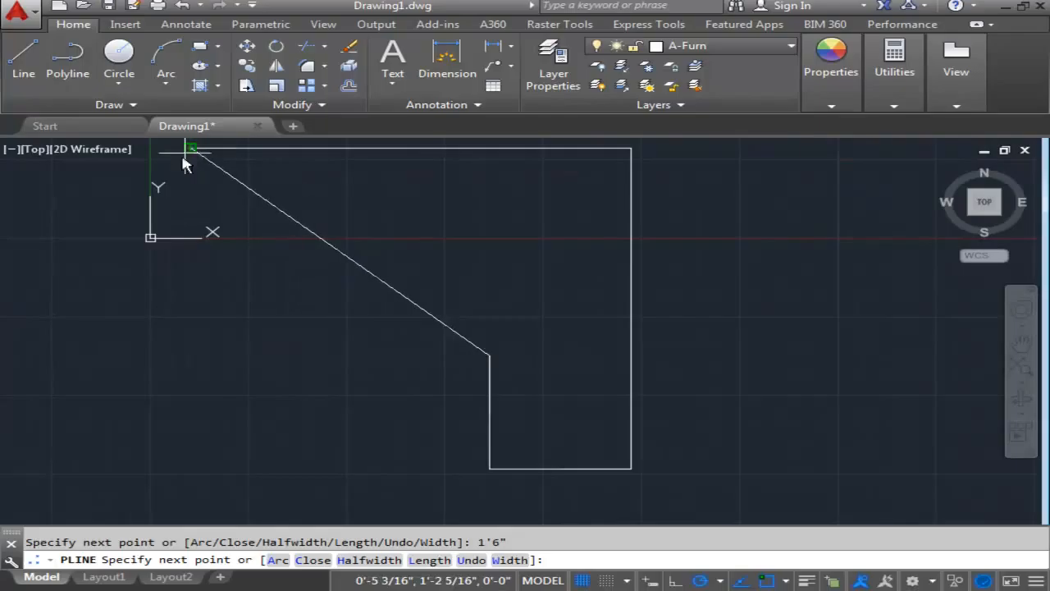
left_click(190, 356)
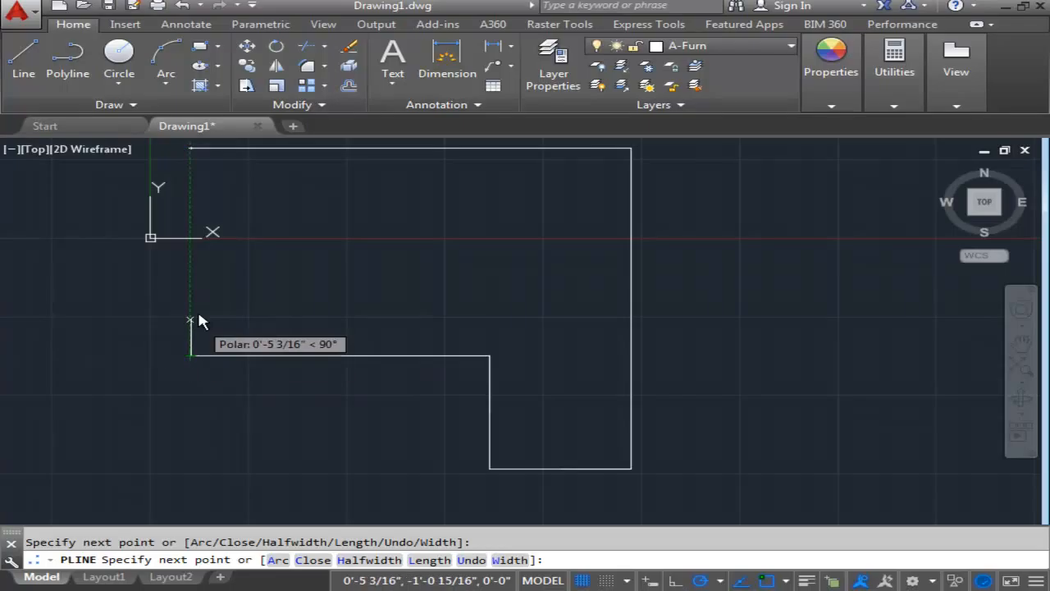
Close the outline with a vertical segment up to the polyline's start point and end the command.
left_click(191, 148)
key("Escape")
scroll(410, 183, "down", 6)
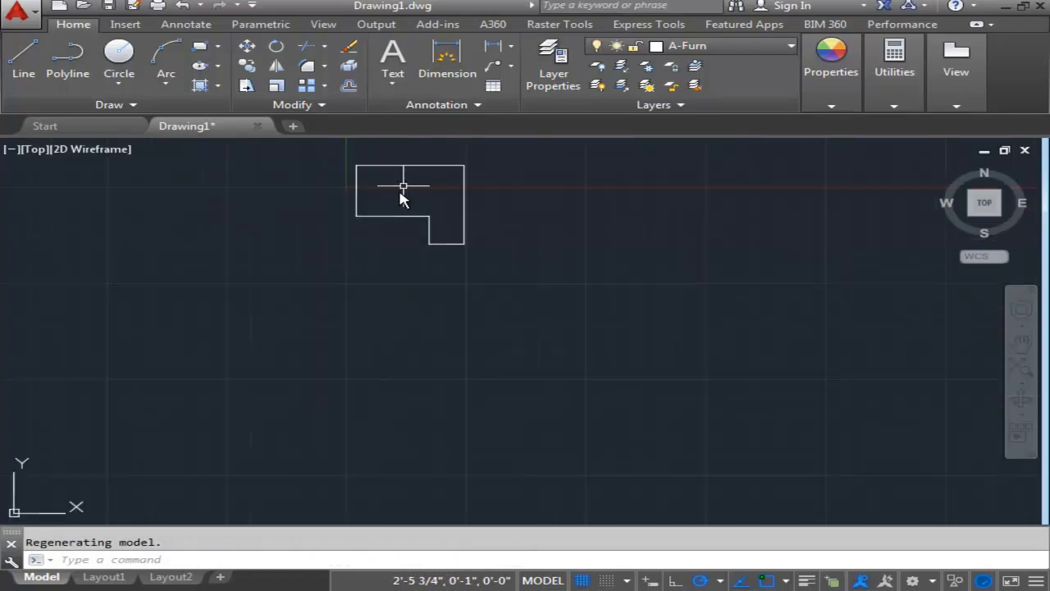
Move the furniture outline up and to the right of the origin, clear of both axes.
scroll(388, 302, "up", 2)
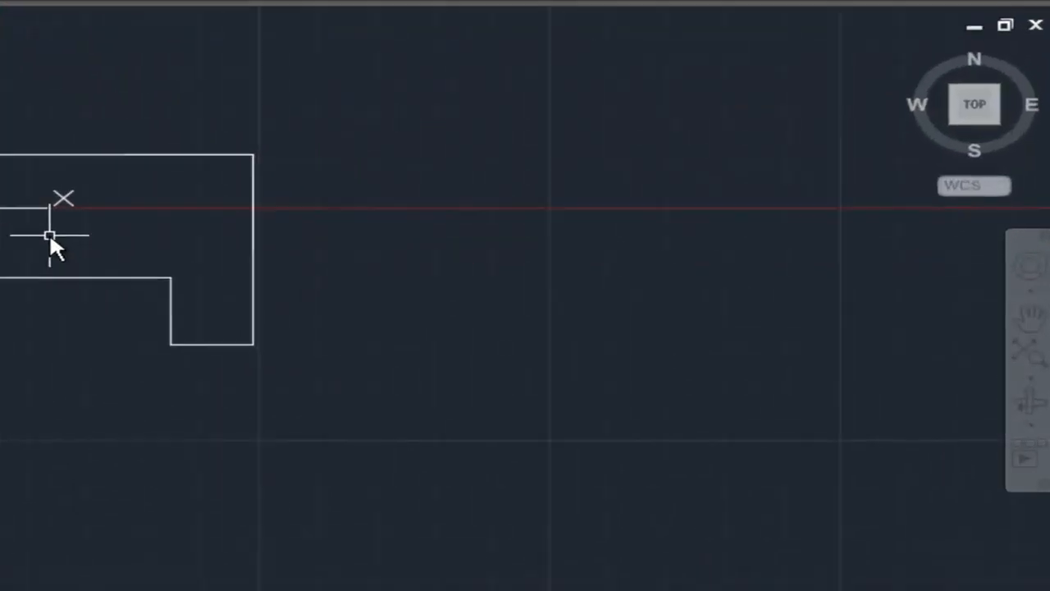
left_click(42, 147)
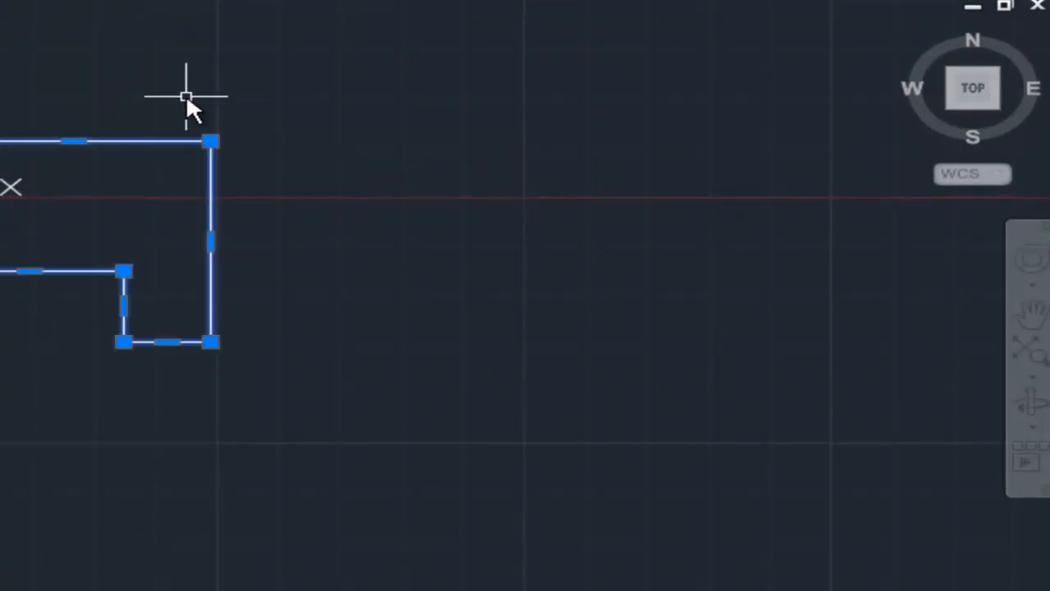
mouse_move(204, 86)
middle_mouse_down()
mouse_move(135, 143)
mouse_move(135, 162)
middle_mouse_up()
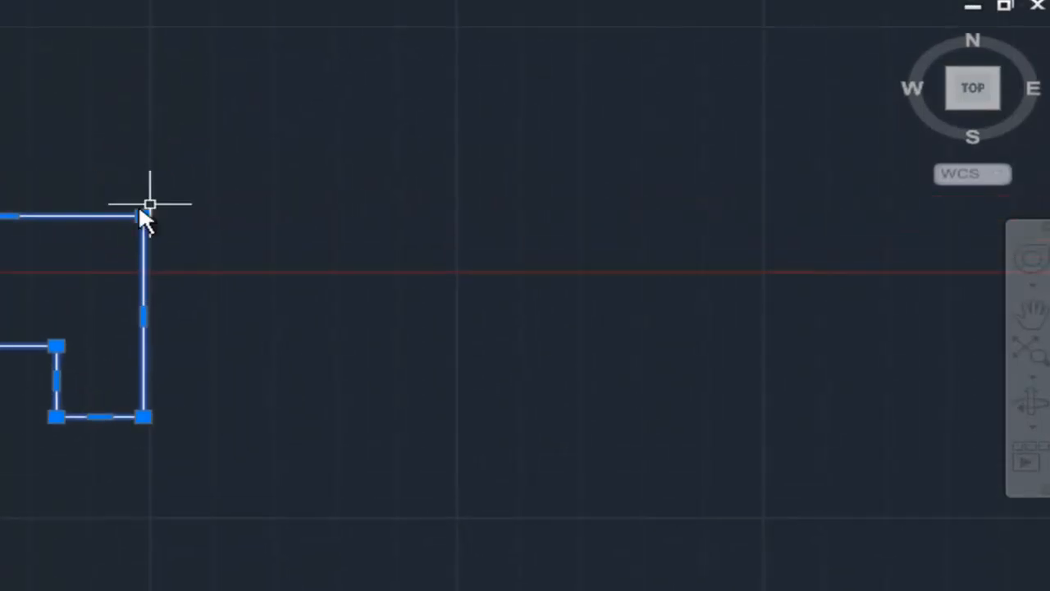
key("Escape")
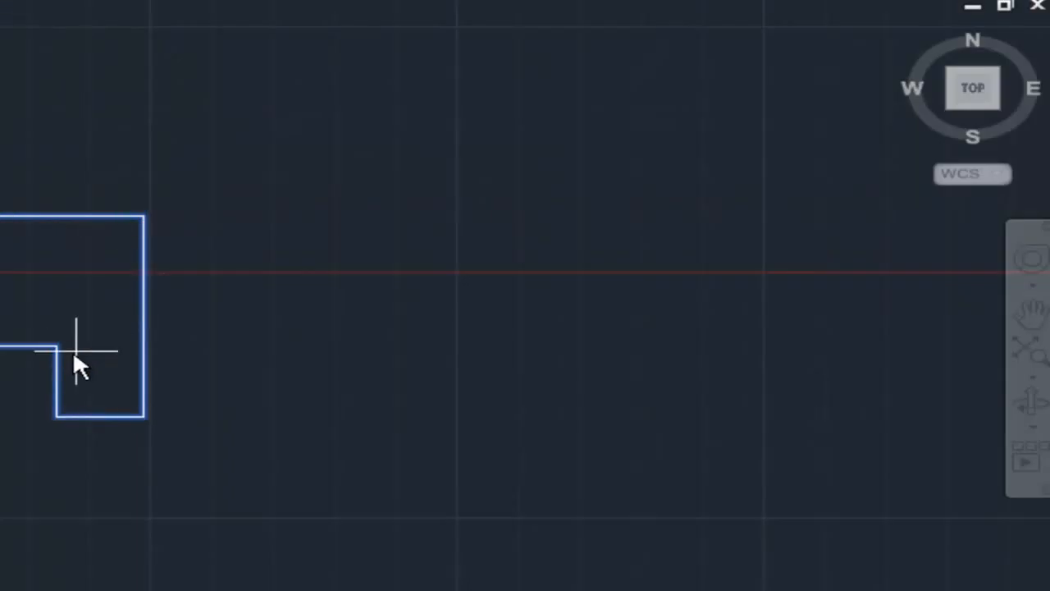
left_click(66, 417)
middle_click_drag(235, 187, 106, 453)
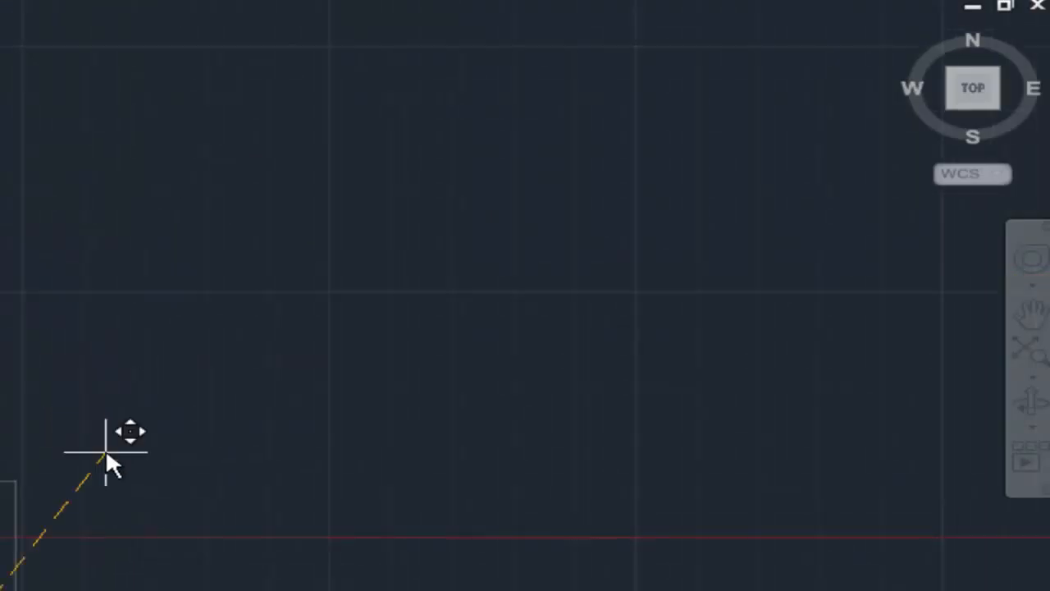
left_click(90, 389)
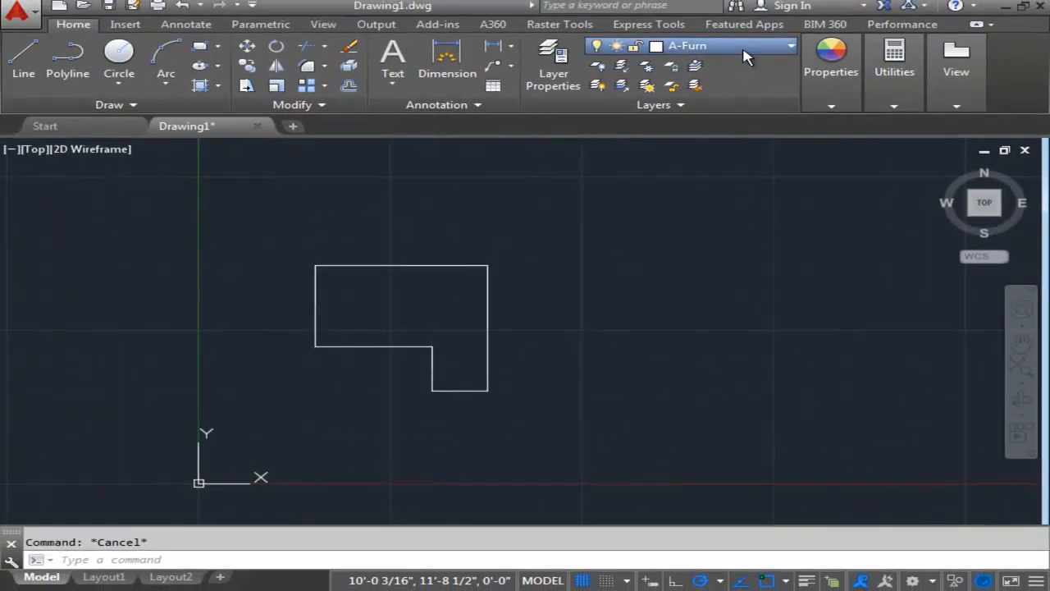
Make A-Eqpm the current layer and open DesignCenter.
left_click(713, 129)
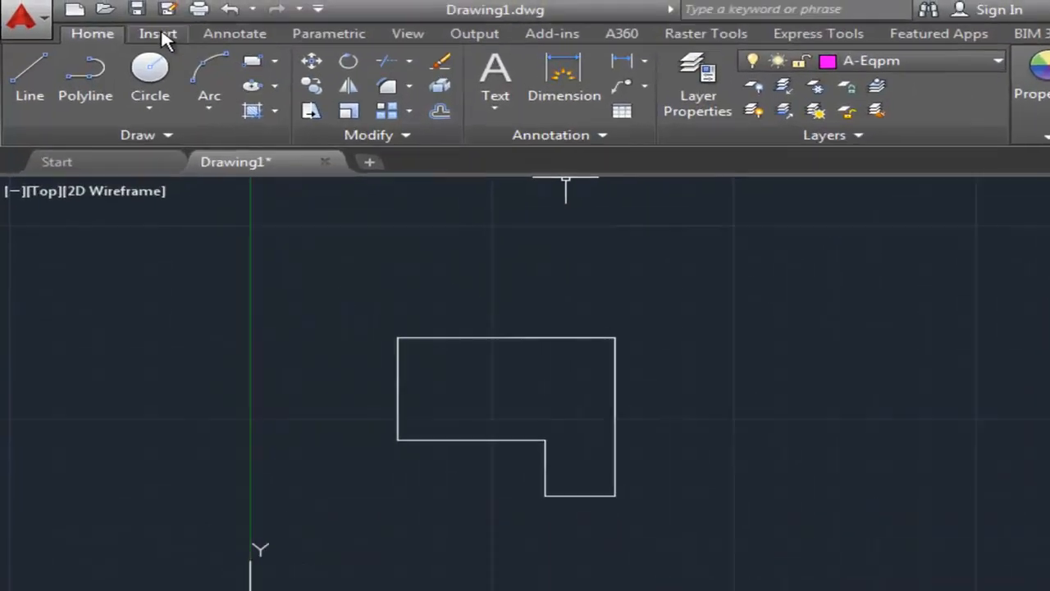
left_click(128, 21)
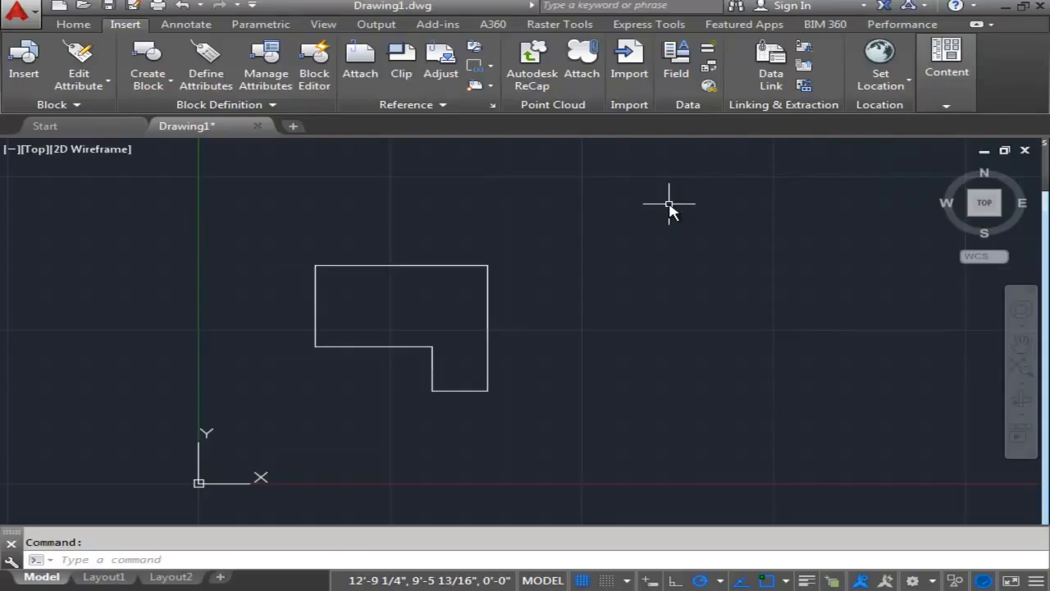
left_click(964, 98)
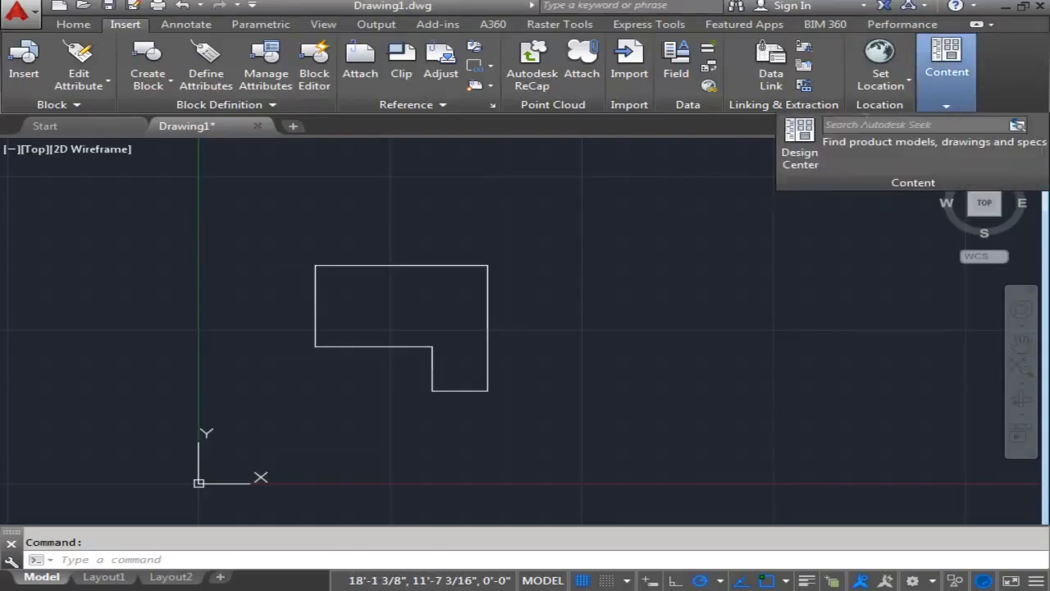
left_click(800, 143)
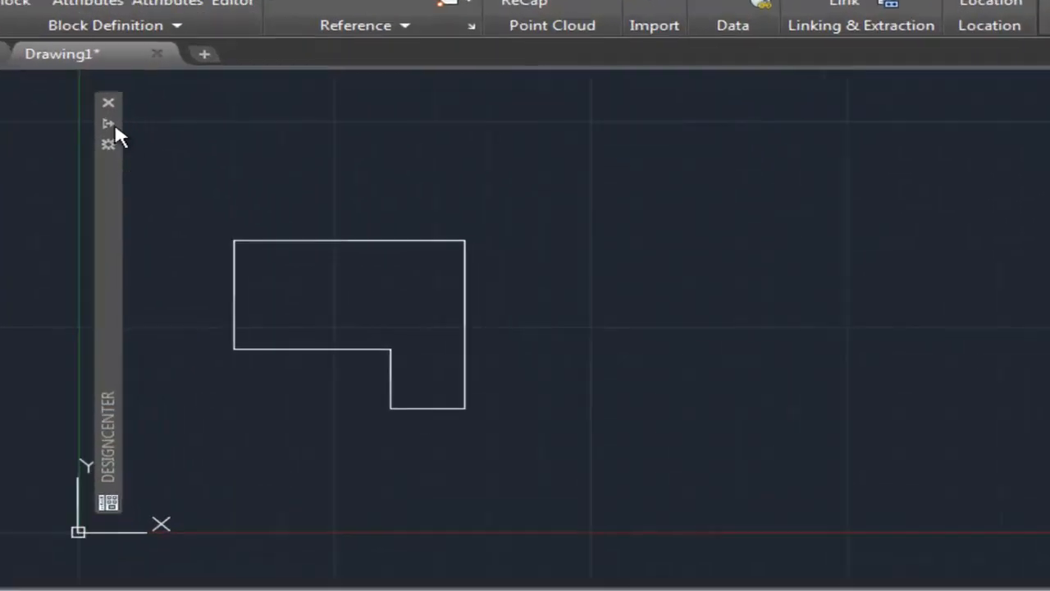
mouse_move(138, 126)
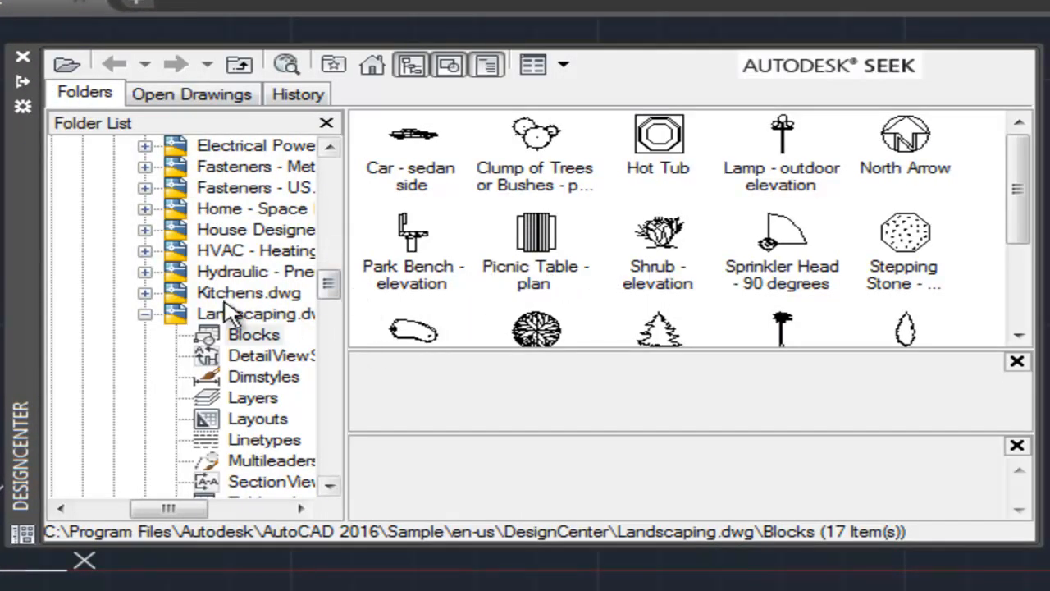
Look through the DesignCenter folder tree to trace where the sample drawings sit within the AutoCAD 2016 folder.
scroll(331, 275, "up", 2)
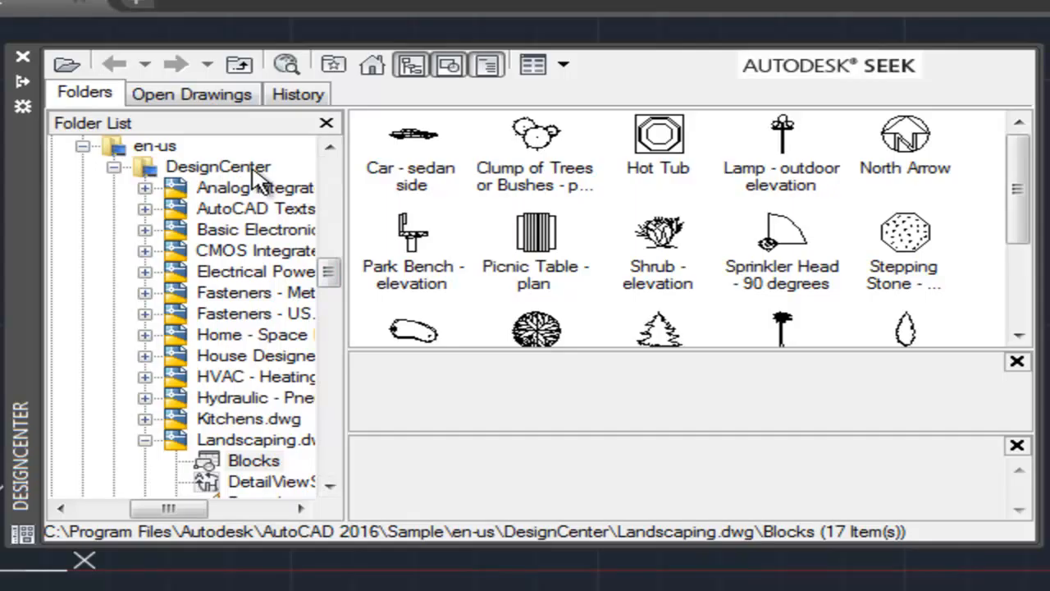
left_click(330, 146)
left_click(330, 147)
left_click(329, 147)
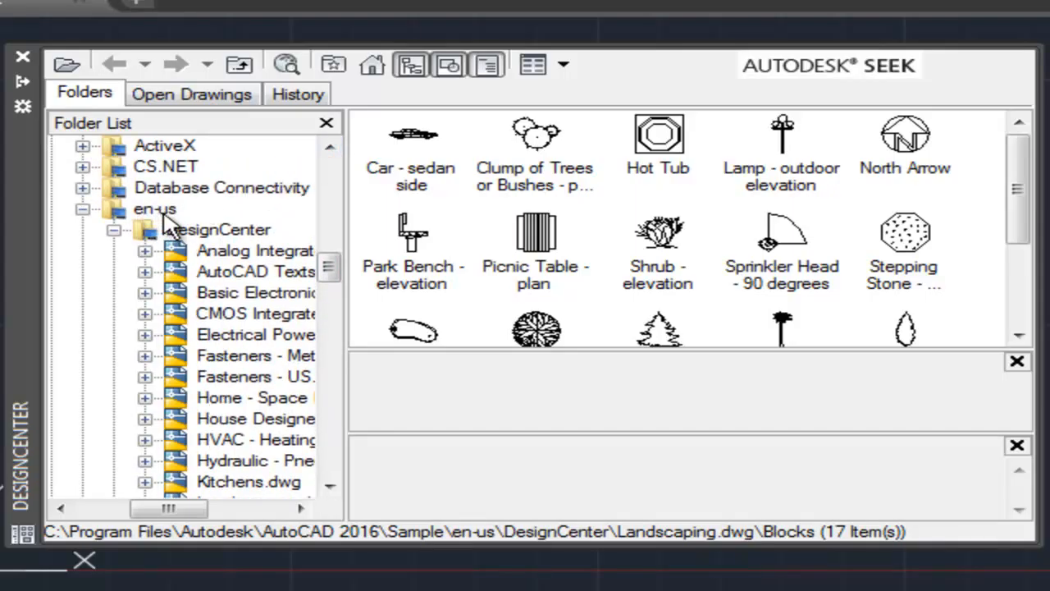
left_click(329, 147)
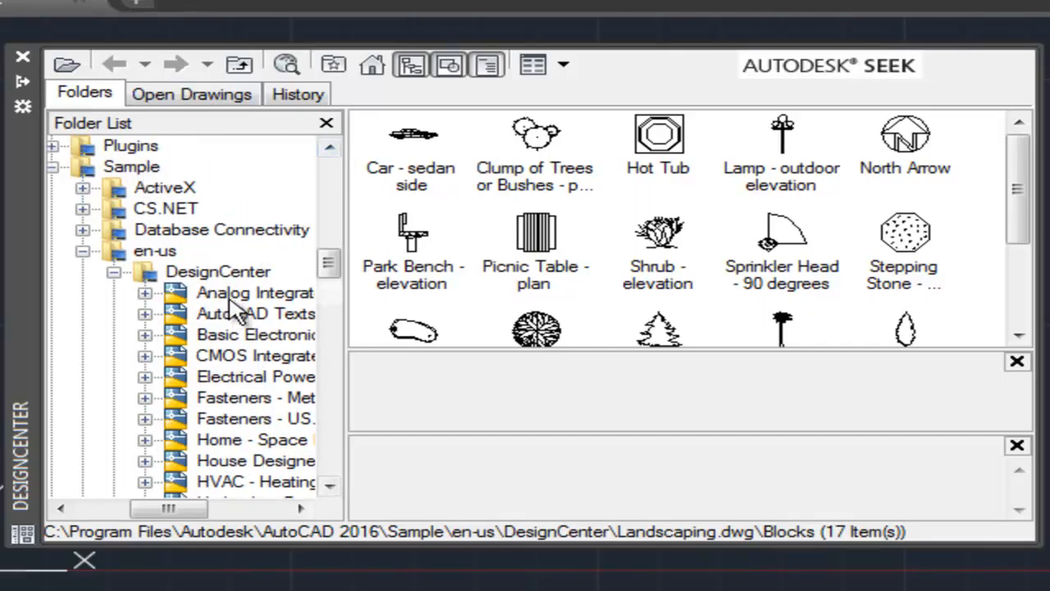
left_click_drag(164, 509, 152, 510)
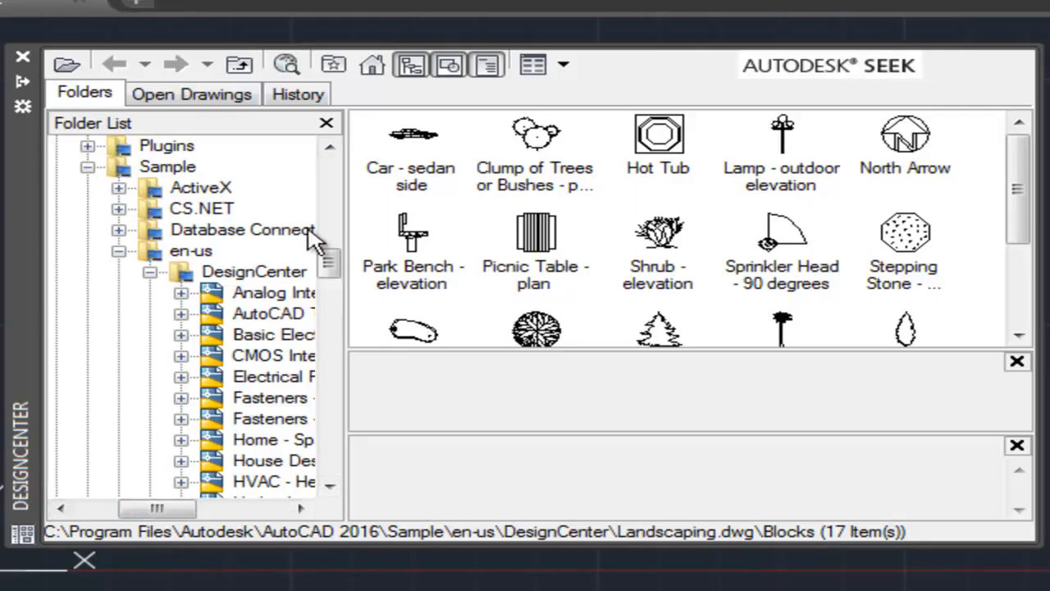
left_click(329, 147)
left_click(334, 151)
left_click(333, 151)
left_click(333, 151)
left_click(333, 151)
left_click(333, 151)
left_click(333, 151)
left_click(333, 151)
left_click(333, 151)
left_click(334, 151)
left_click(333, 151)
left_click(333, 151)
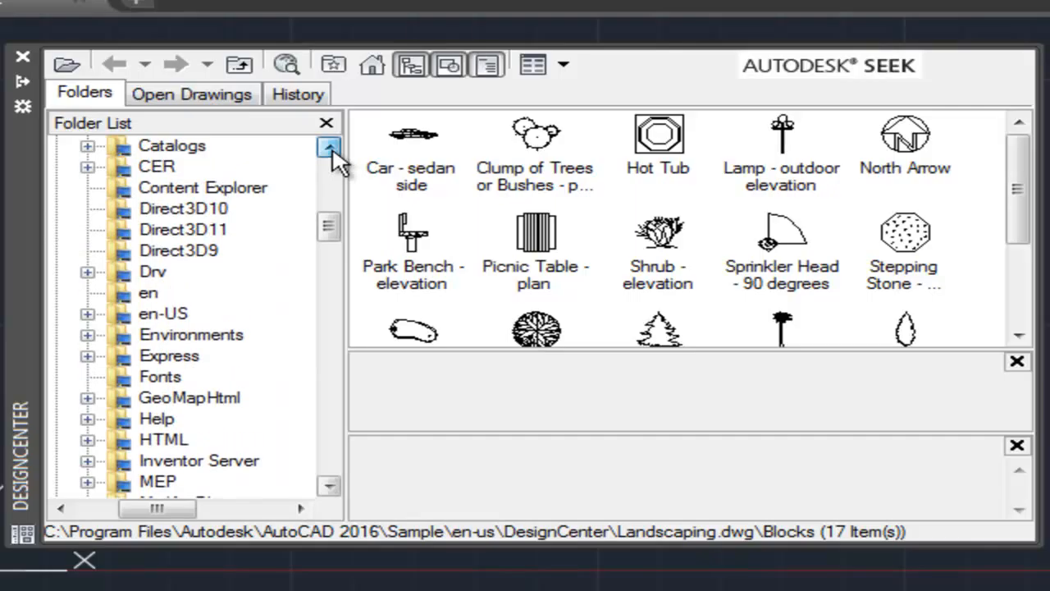
left_click(333, 151)
left_click(333, 150)
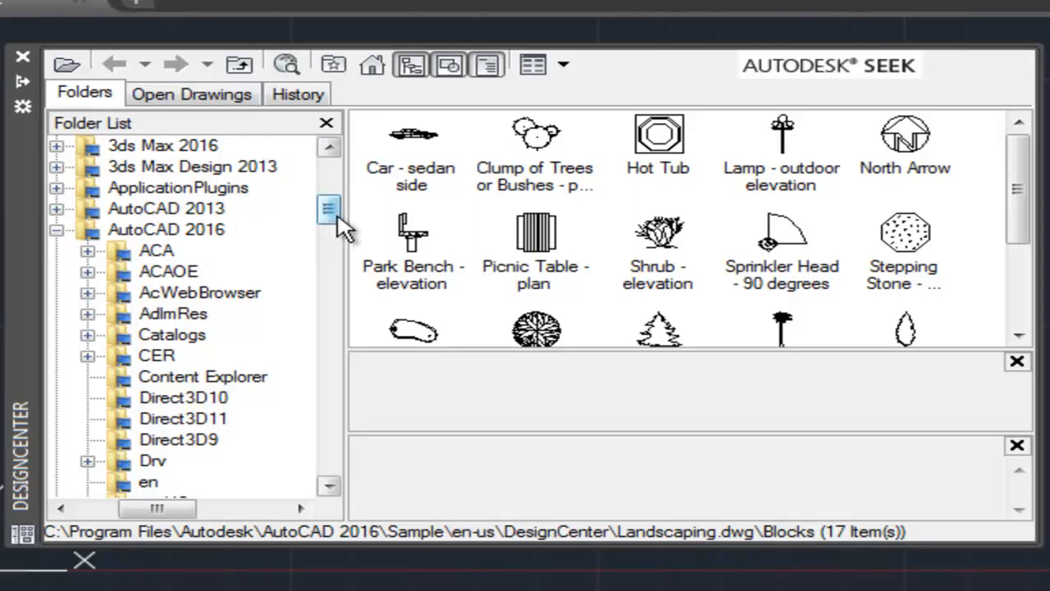
left_click_drag(337, 216, 329, 297)
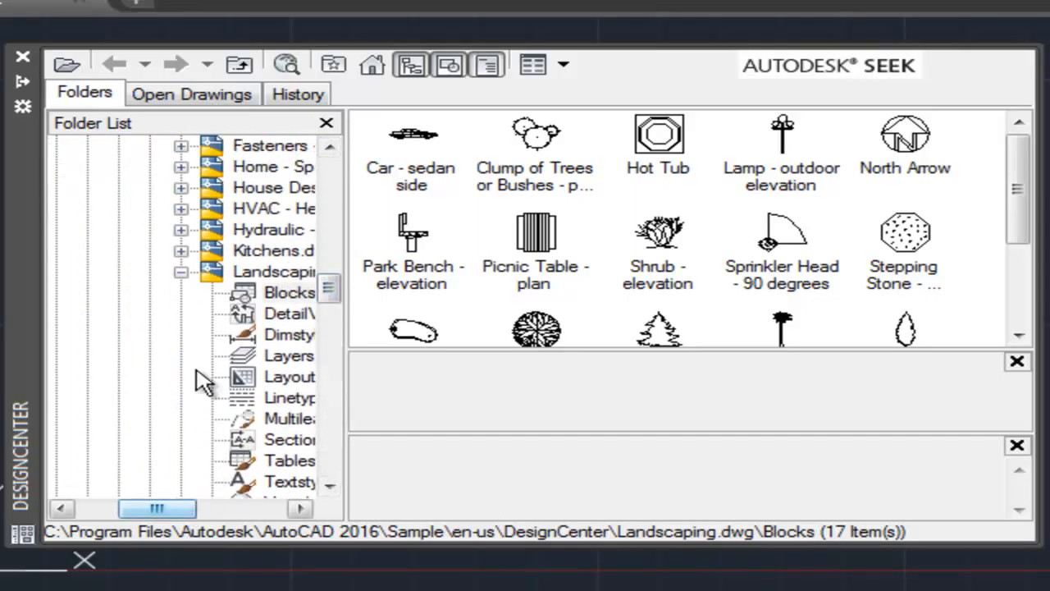
Collapse Landscaping.dwg in the folder tree and look through the blocks of House Designer.dwg.
left_click(284, 276)
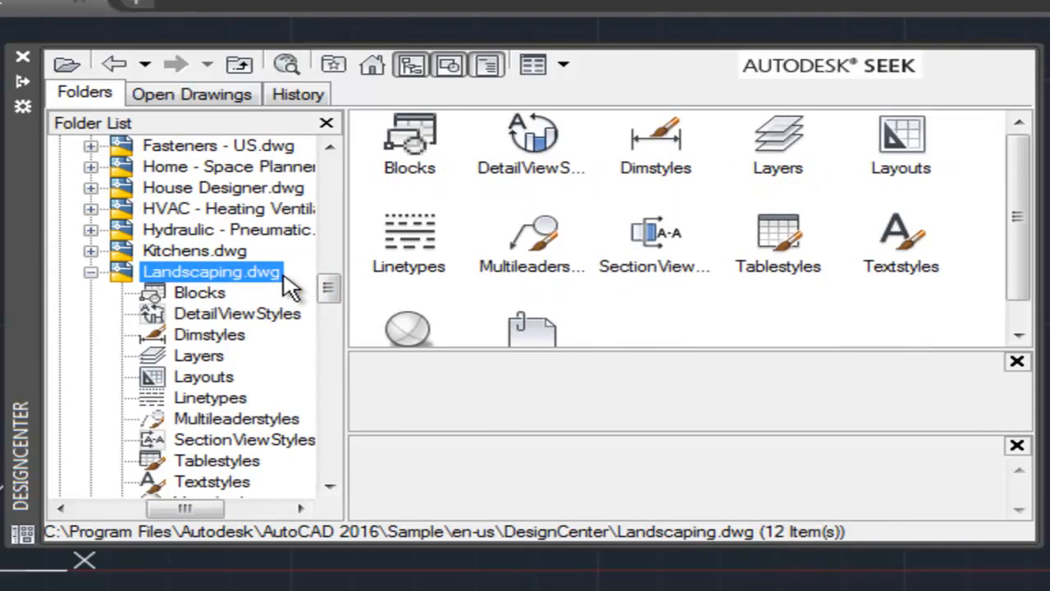
left_click(90, 273)
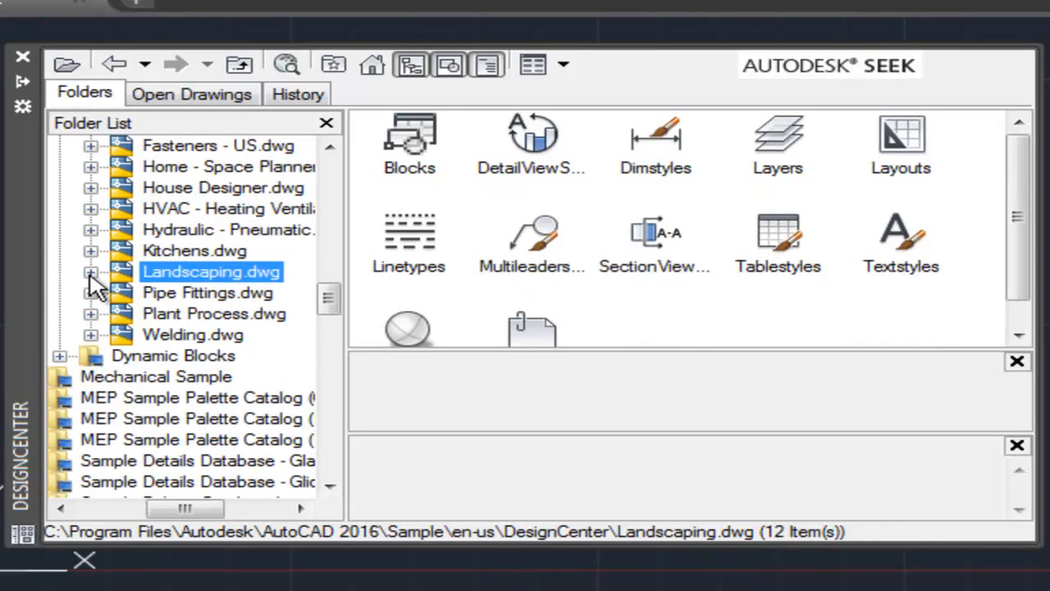
left_click(196, 188)
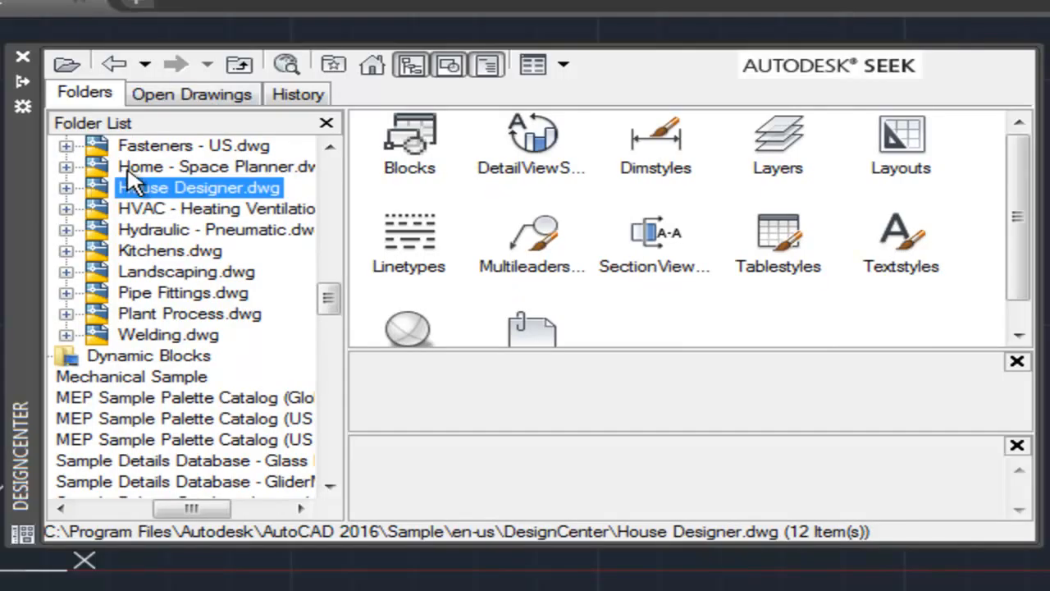
left_click(69, 188)
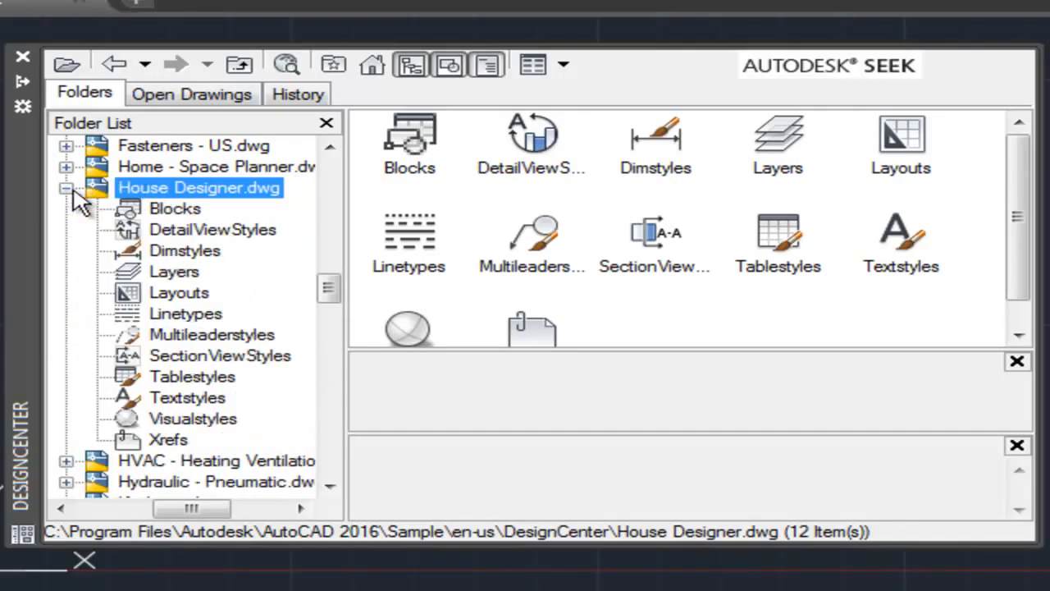
double_click(194, 190)
double_click(407, 138)
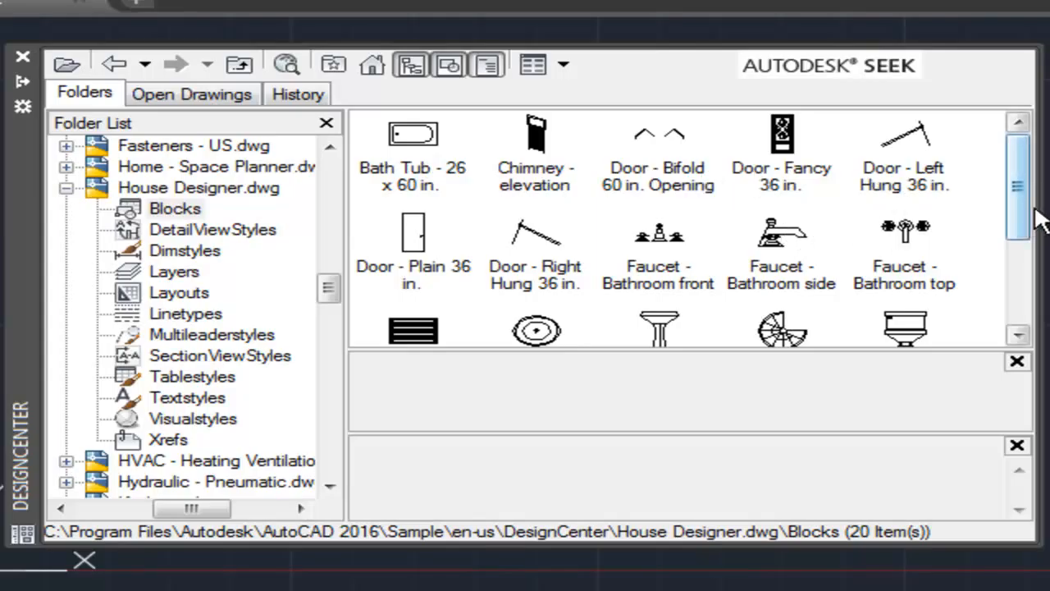
left_click_drag(1022, 216, 1044, 190)
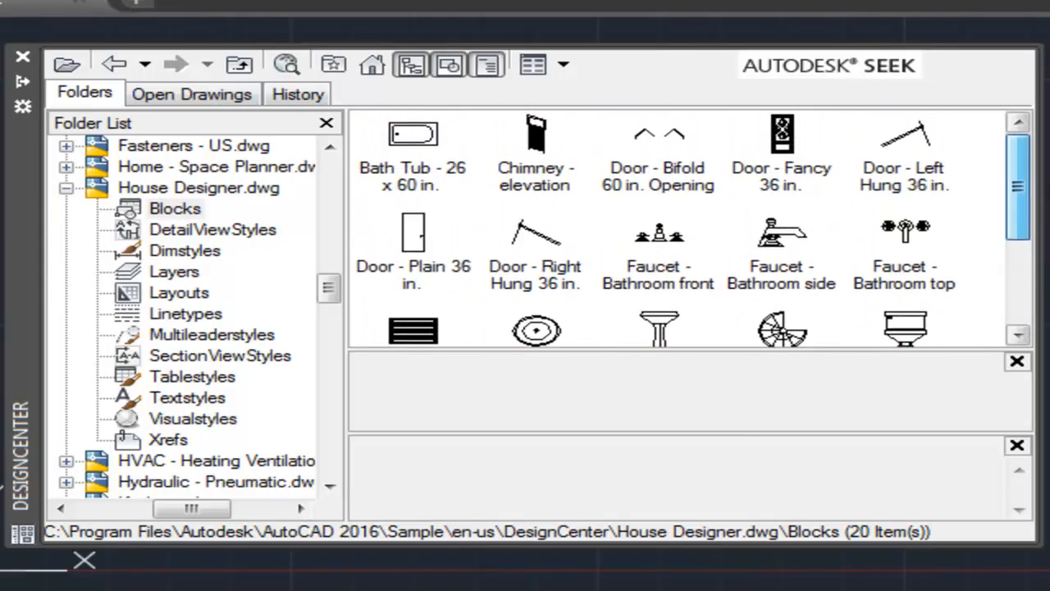
Display the blocks of Home - Space Planner.dwg and select the Computer Terminal block.
left_click(163, 168)
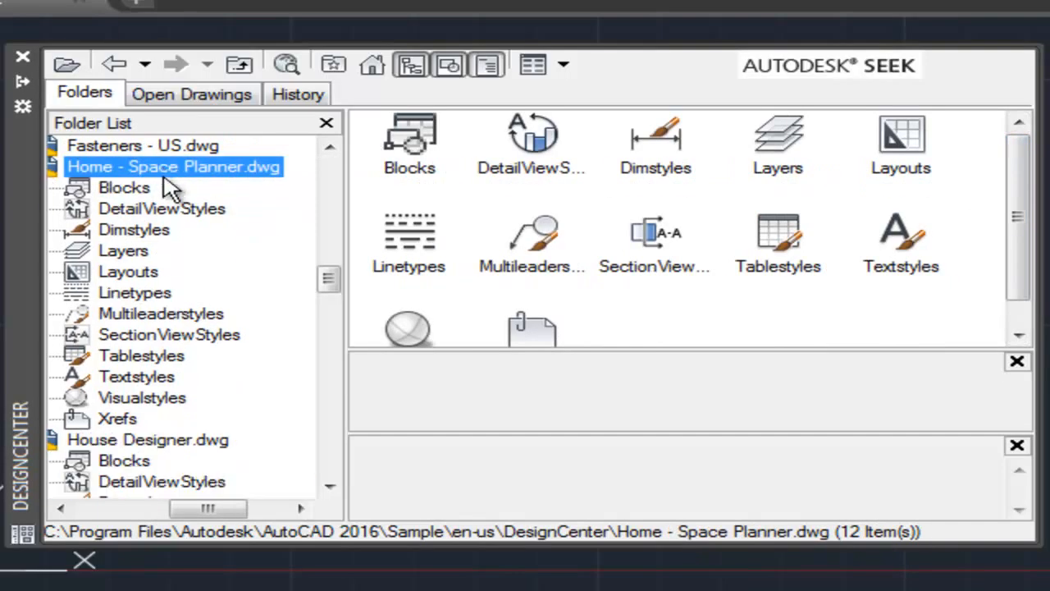
double_click(423, 161)
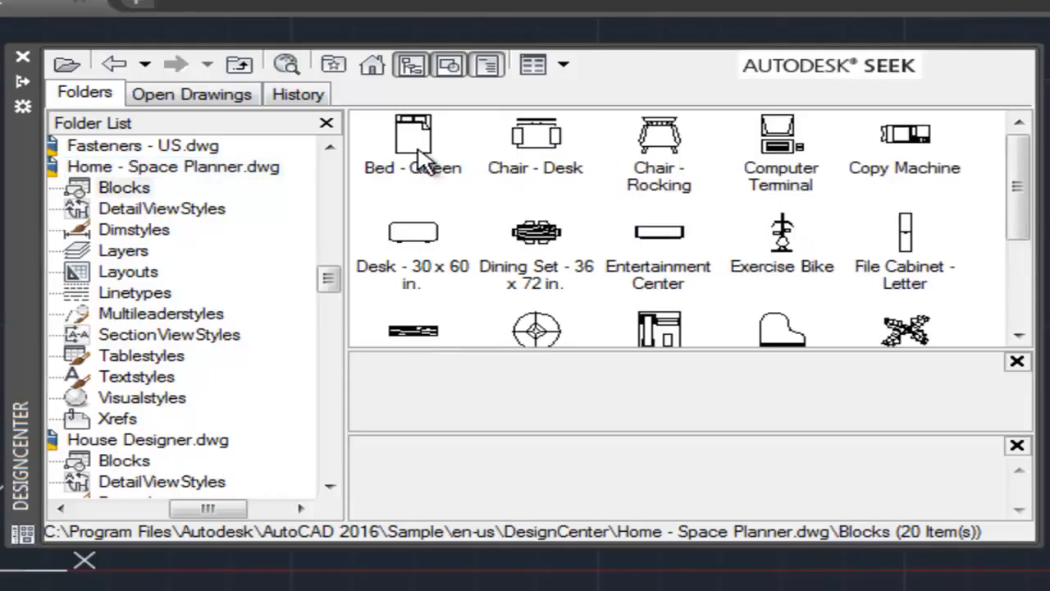
left_click(790, 163)
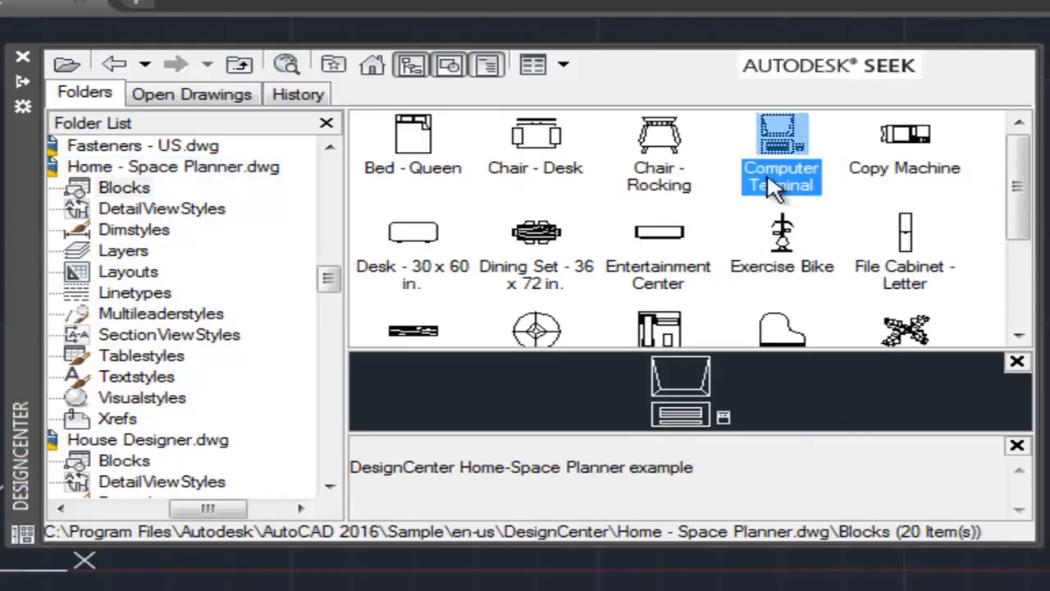
Insert the Computer Terminal block at scale 1 and rotation 0, placing it on the desk's wide wing at about 4'-9", 6'-0".
double_click(785, 134)
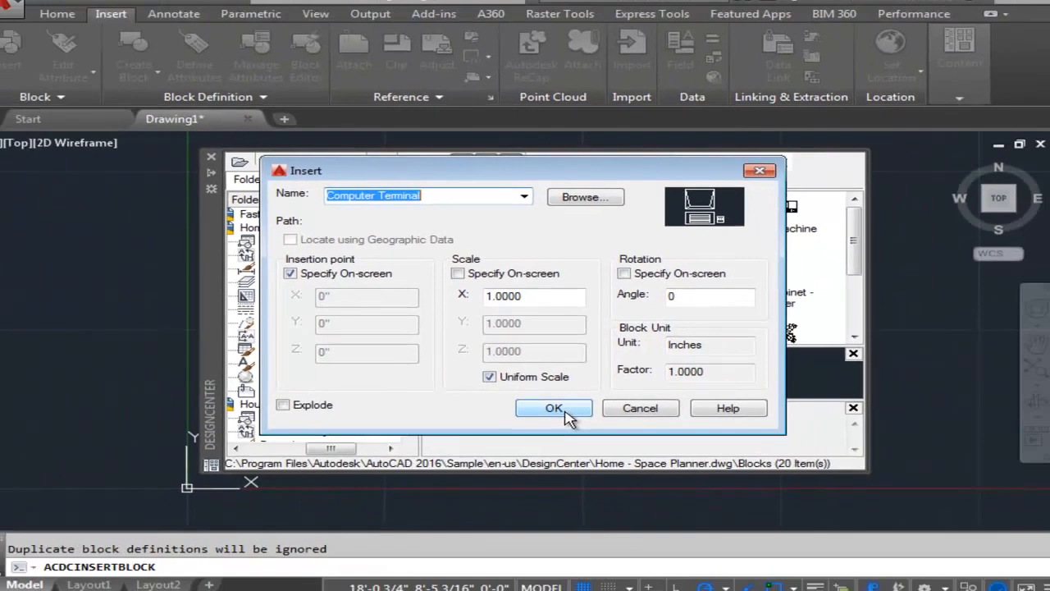
left_click(568, 449)
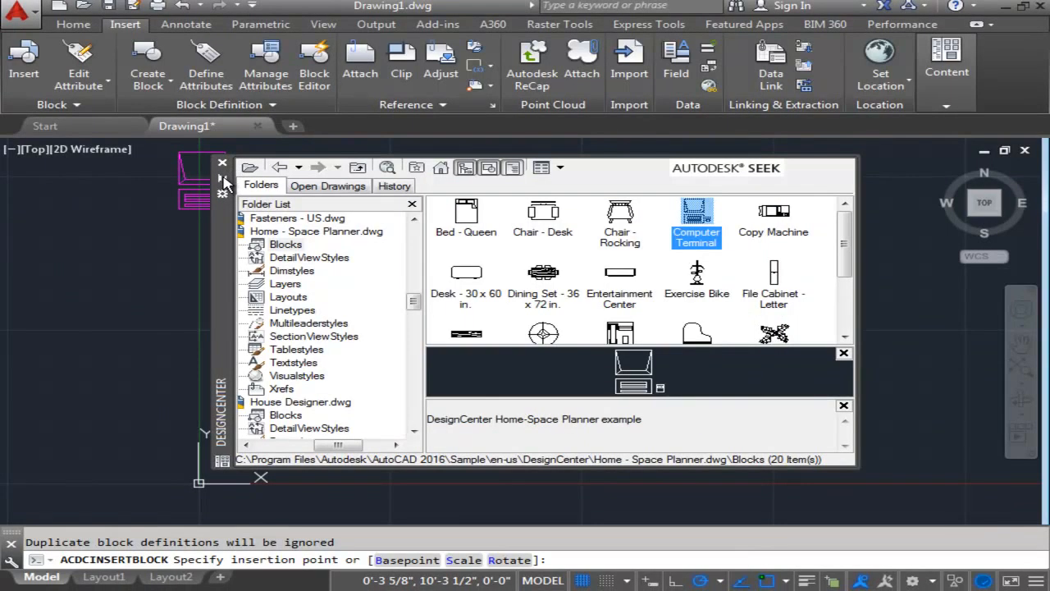
scroll(377, 310, "up", 2)
middle_click_drag(370, 317, 457, 312)
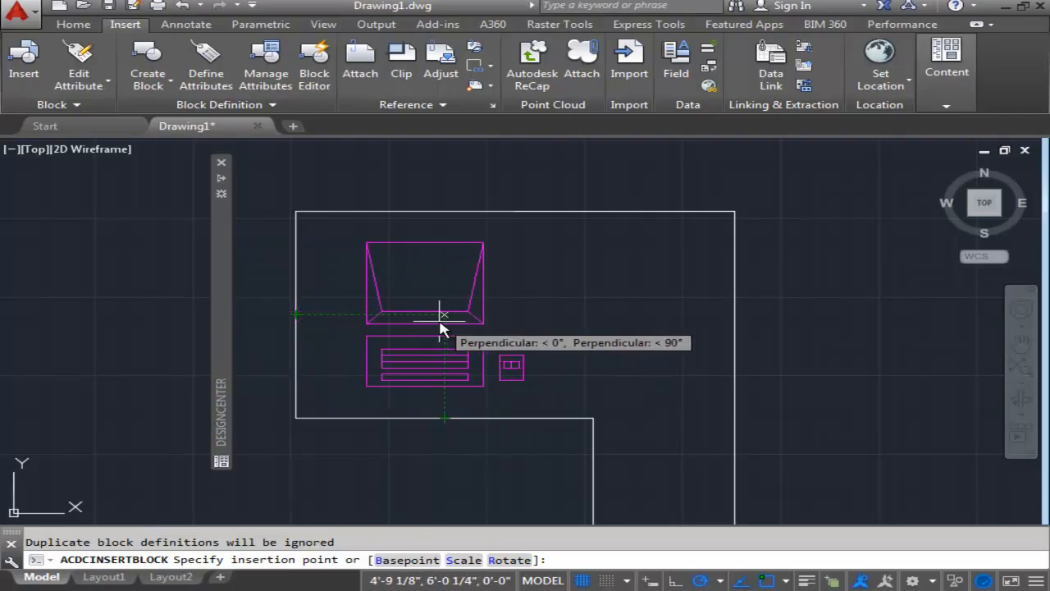
left_click(445, 320)
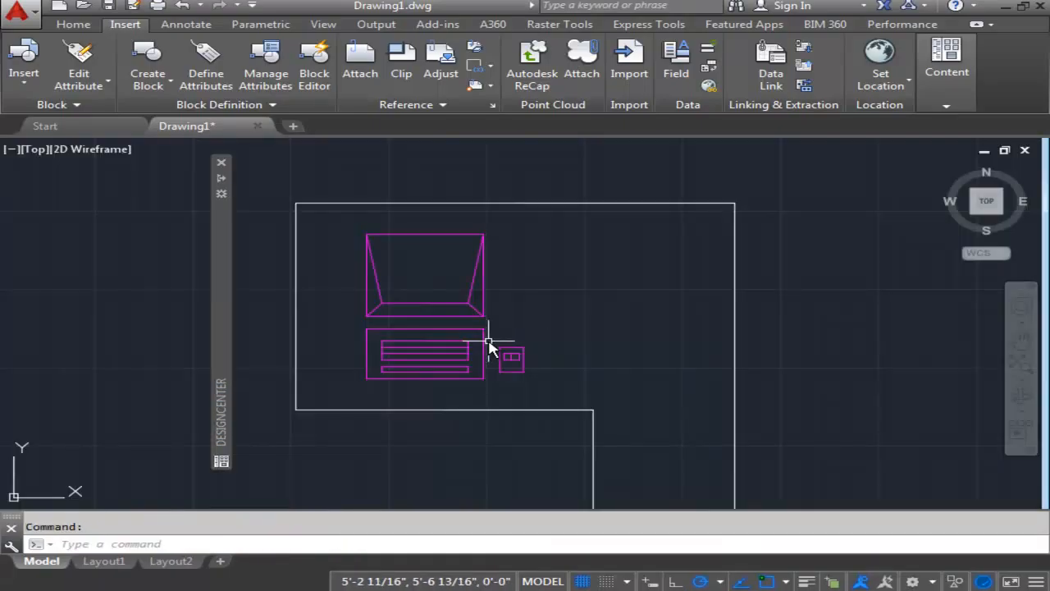
Select the Chair - Desk block in DesignCenter and make A-Furn-Char the current layer.
scroll(492, 344, "down", 2)
middle_click_drag(492, 347, 482, 269)
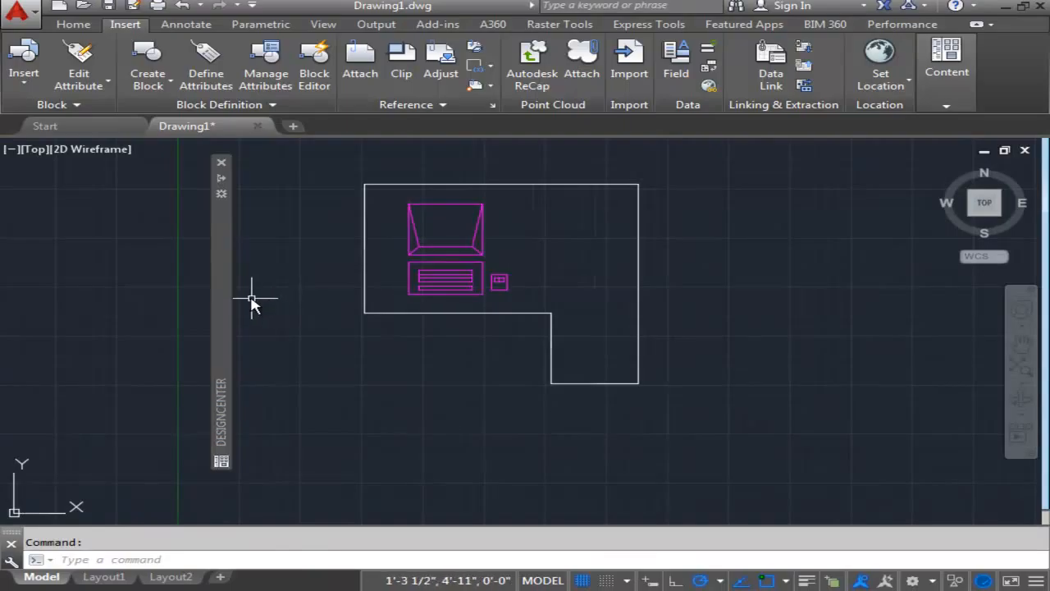
mouse_move(220, 293)
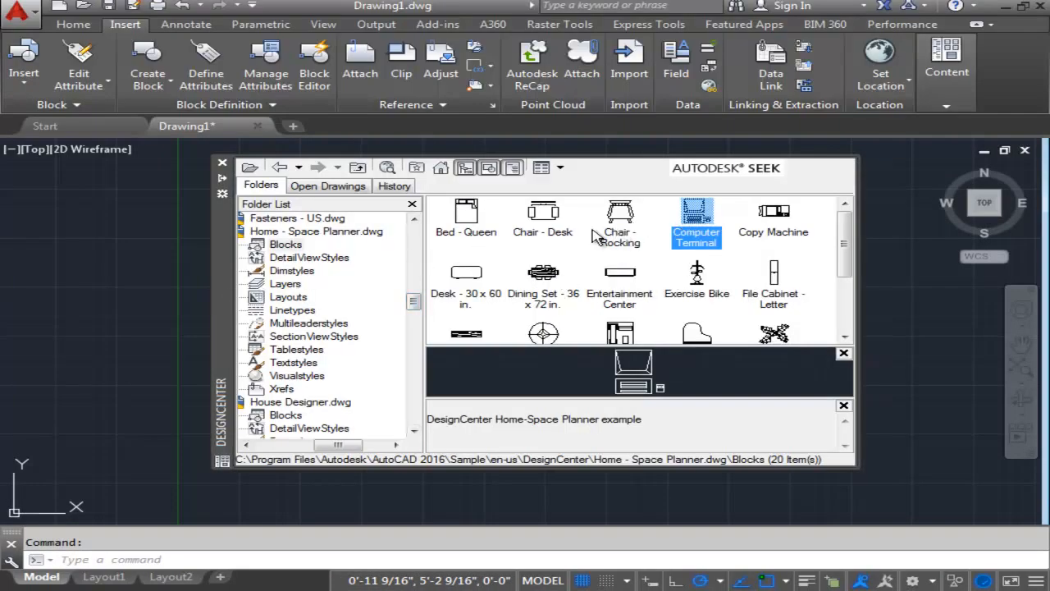
left_click(548, 228)
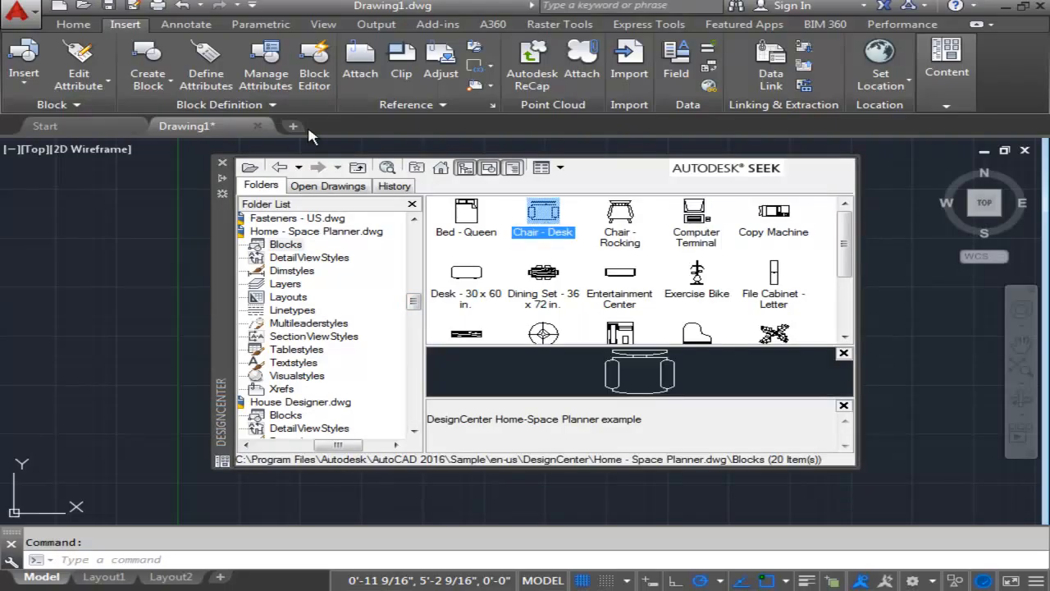
left_click(74, 25)
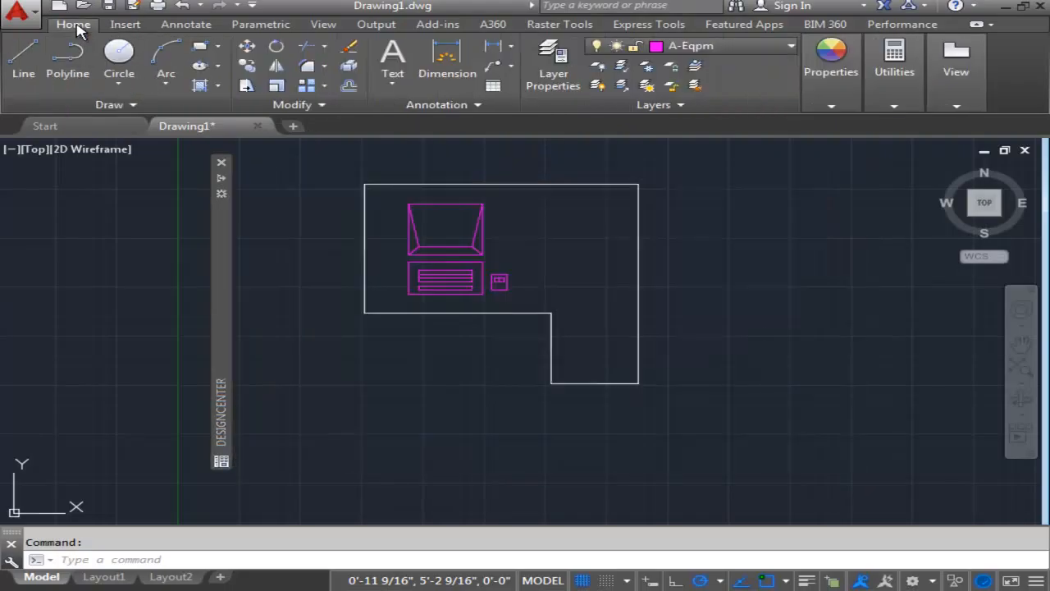
left_click(830, 61)
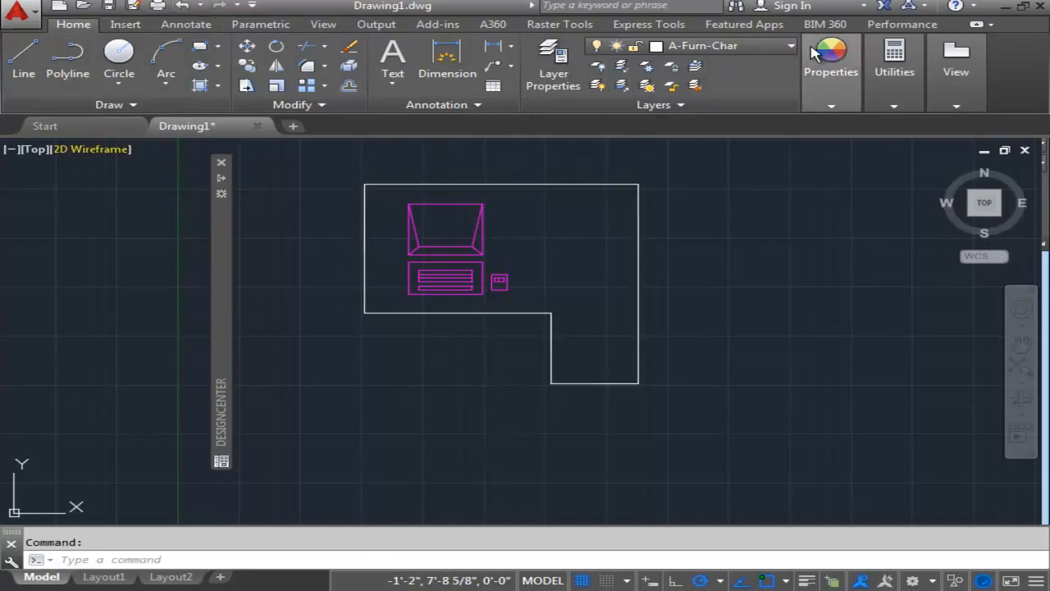
Insert the Chair - Desk block at scale 1, rotated 180 degrees, below the desk in front of the keyboard at about 4'-8", 2'-9".
mouse_move(222, 274)
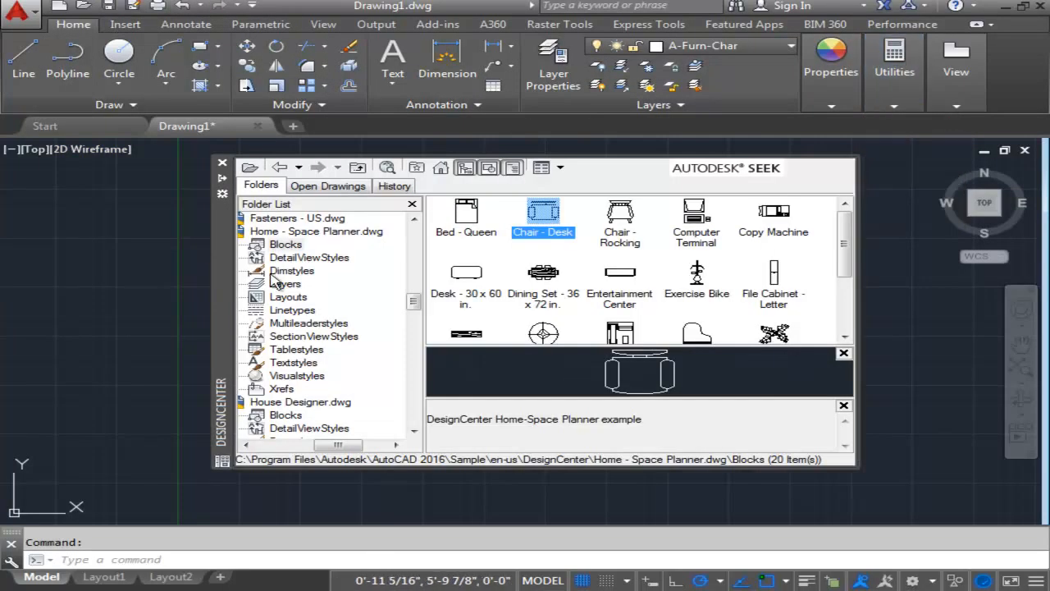
double_click(539, 215)
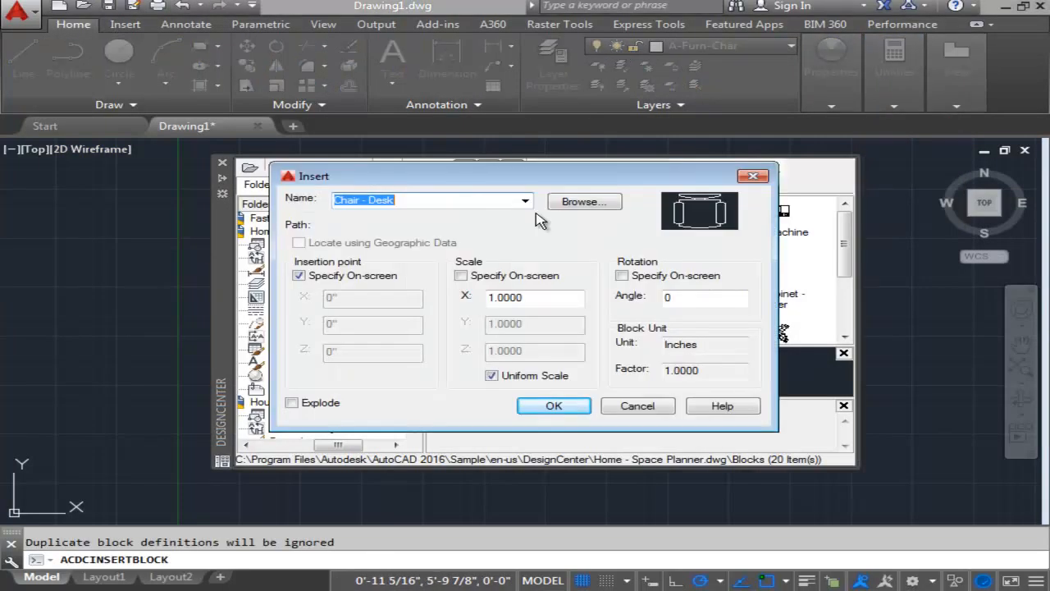
left_click(554, 406)
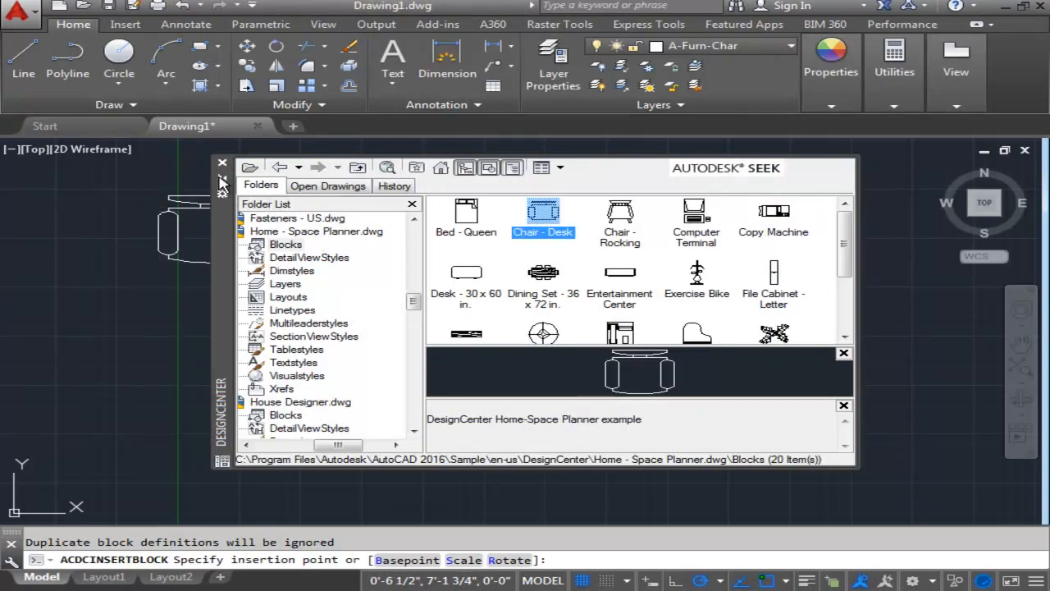
scroll(452, 353, "up", 3)
middle_click_drag(452, 356, 488, 346)
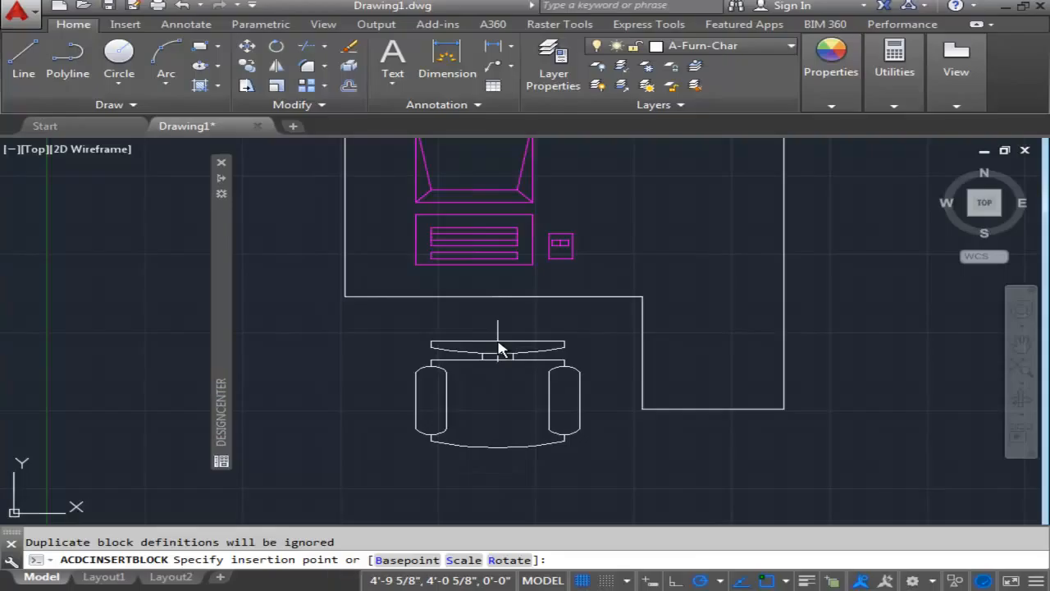
left_click(518, 561)
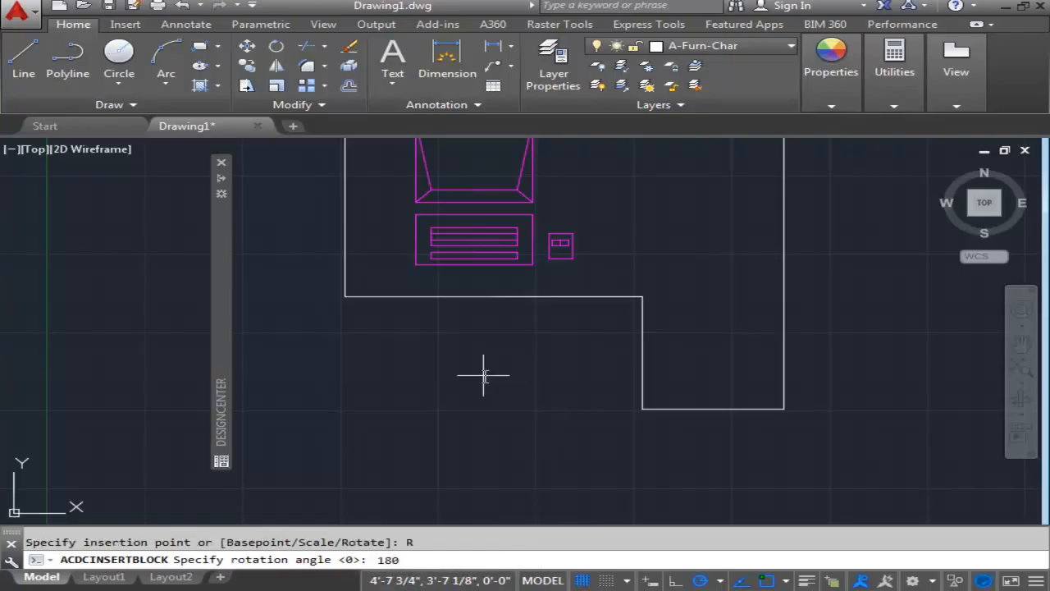
key("Return")
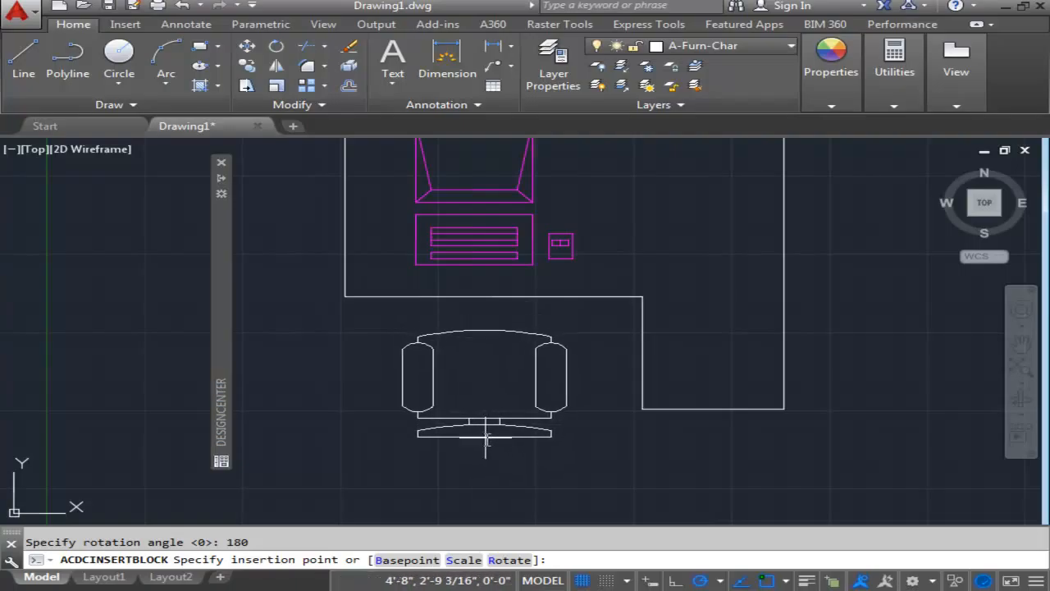
left_click(482, 435)
Make A-Eqpm-Hidden the current layer.
scroll(621, 438, "down", 3)
middle_click_drag(621, 438, 617, 399)
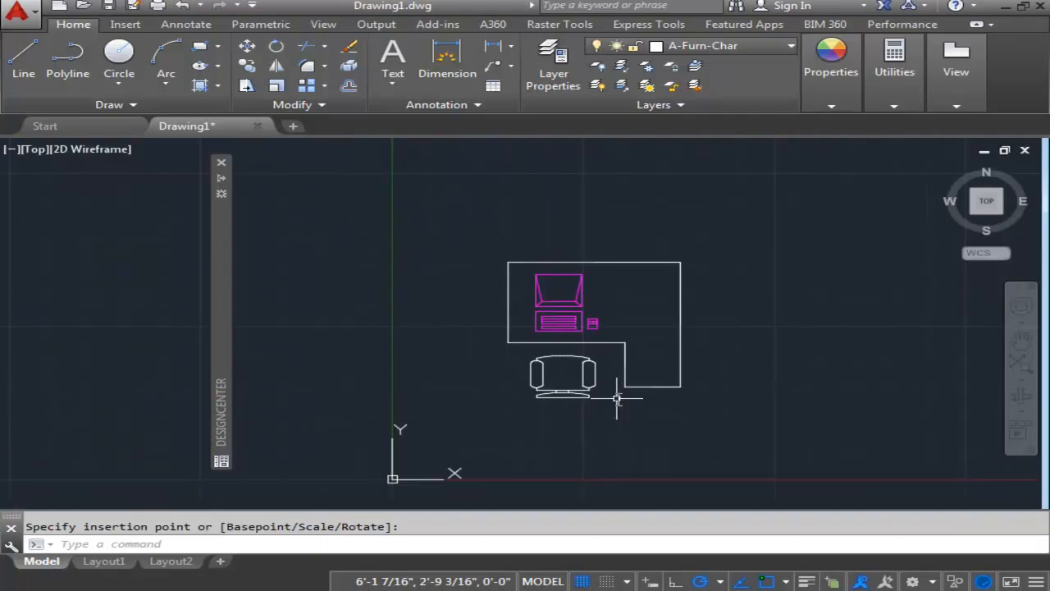
scroll(500, 265, "up", 2)
middle_click_drag(499, 265, 447, 263)
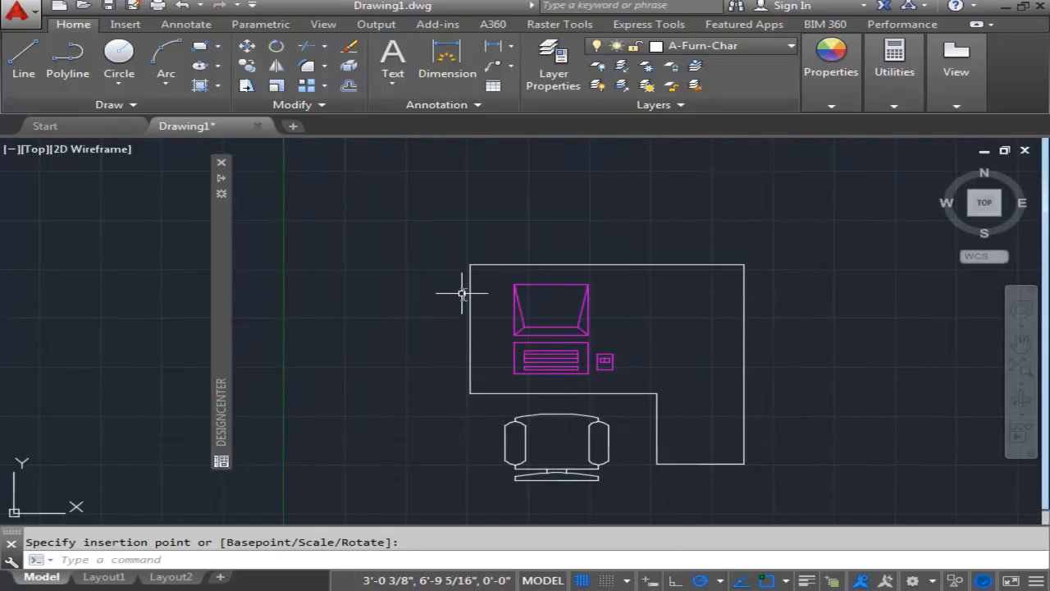
scroll(455, 301, "up", 2)
middle_click_drag(534, 297, 424, 262)
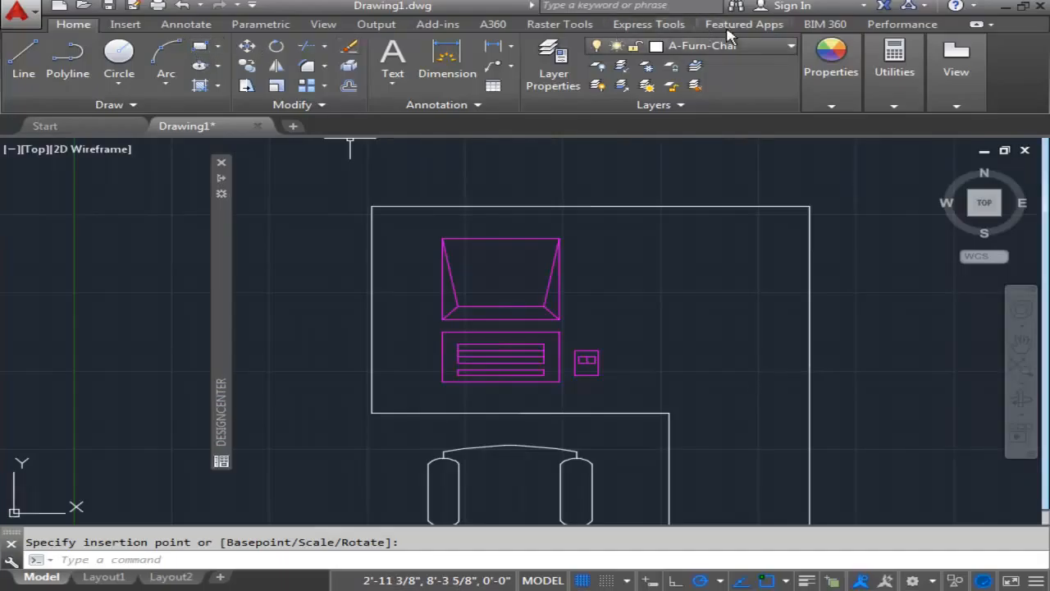
left_click(741, 147)
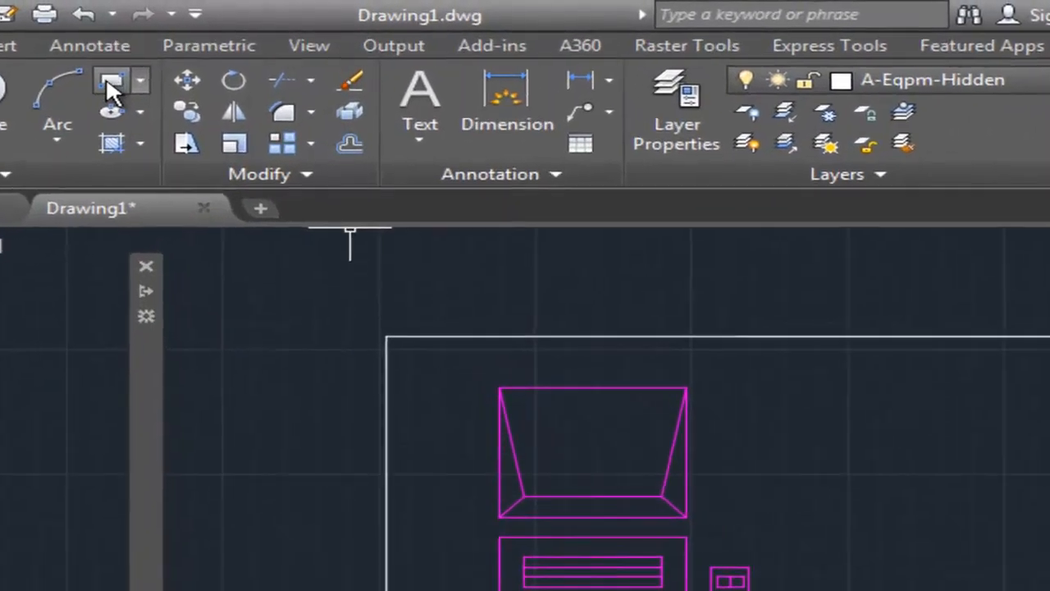
Draw a tall, narrow rectangle between the desk's left edge and the computer terminal, starting level with the keyboard's lower edge.
left_click(106, 83)
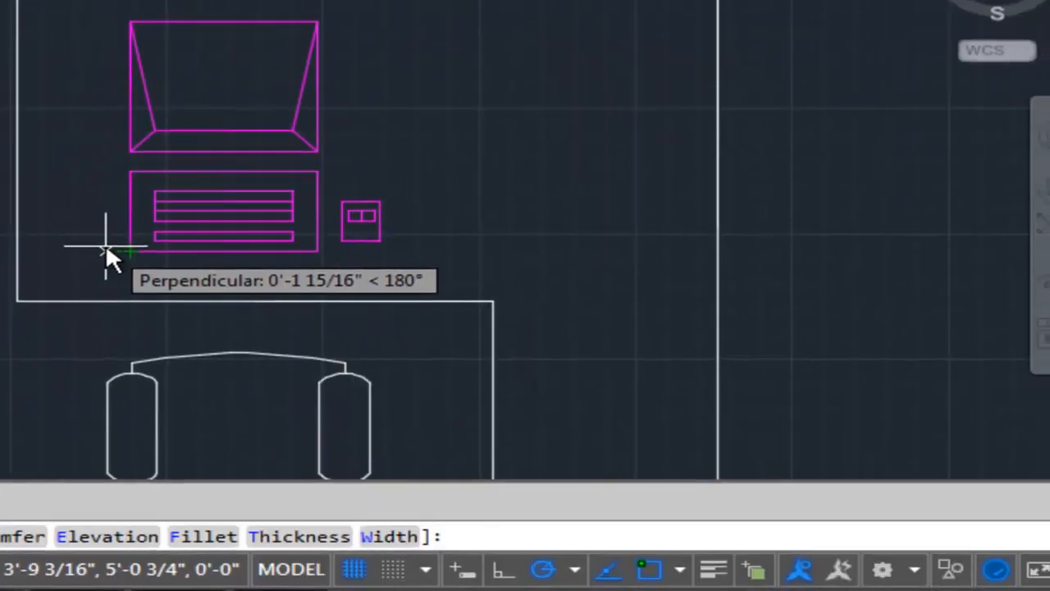
left_click(106, 250)
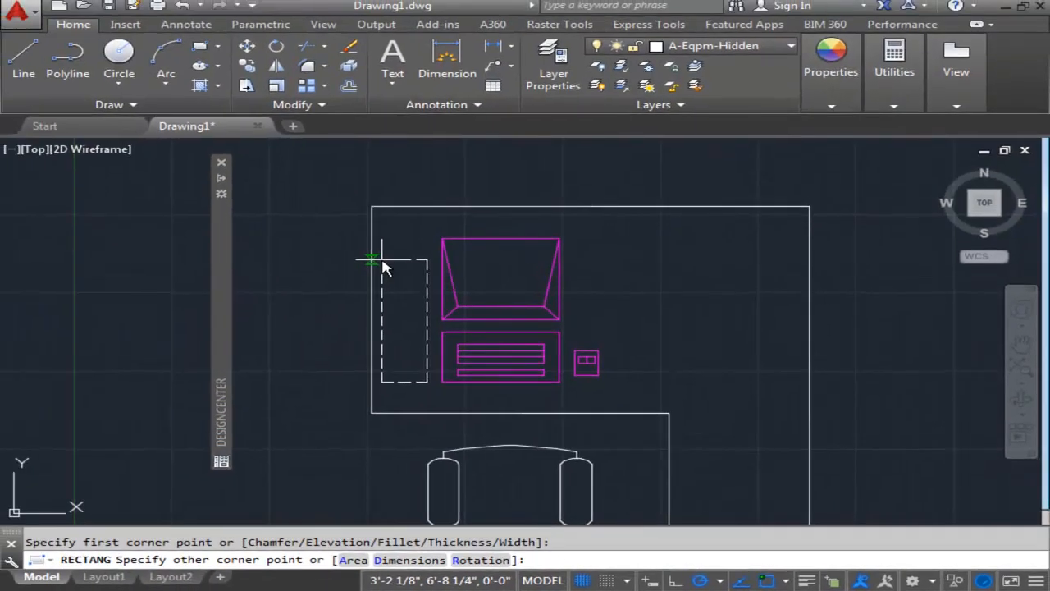
scroll(269, 201, "up", 4)
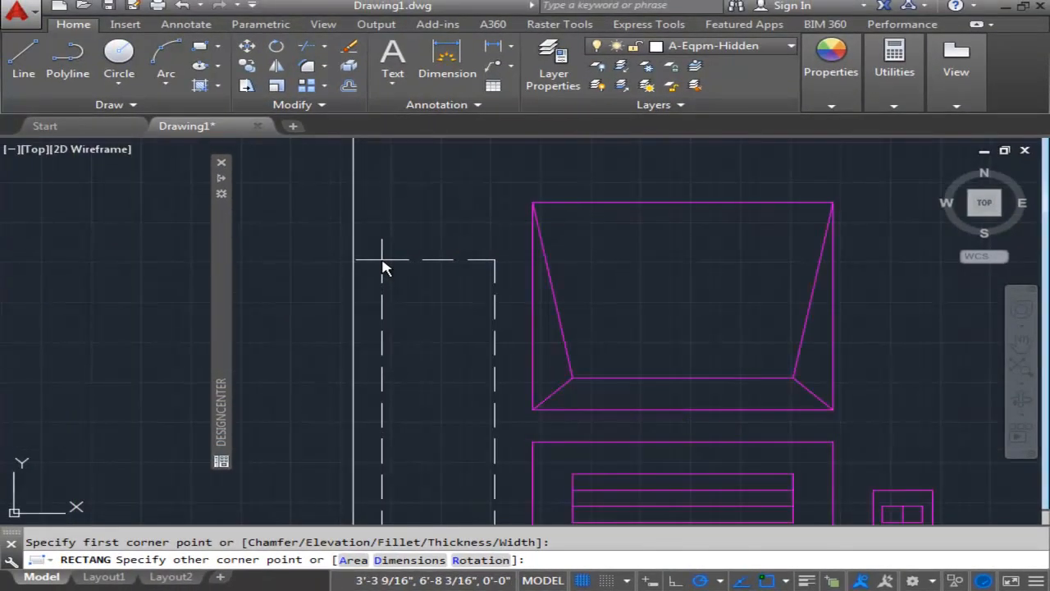
scroll(279, 198, "down", 6)
scroll(604, 288, "up", 2)
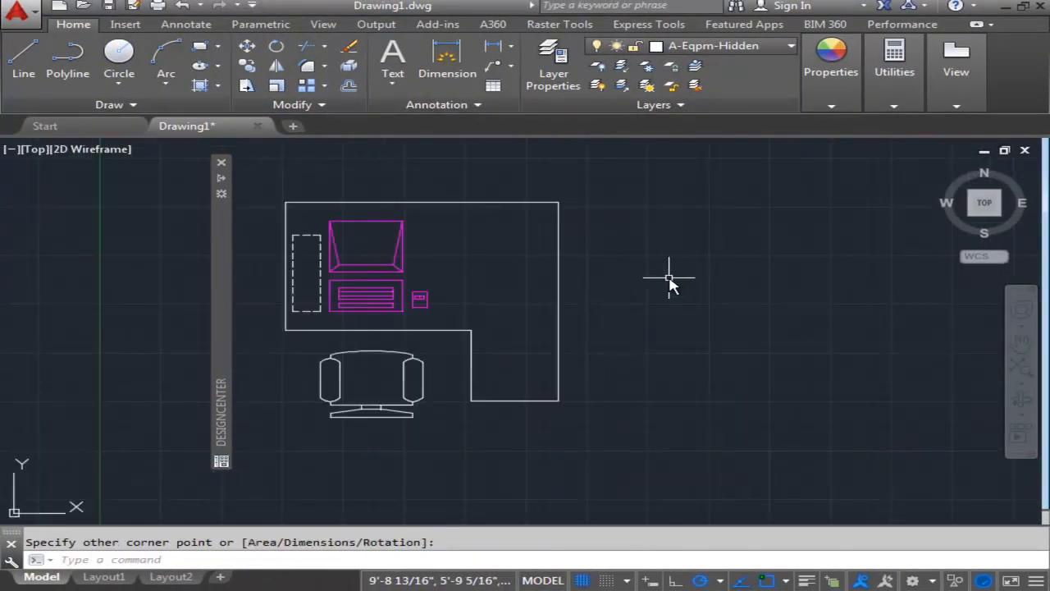
key("Escape")
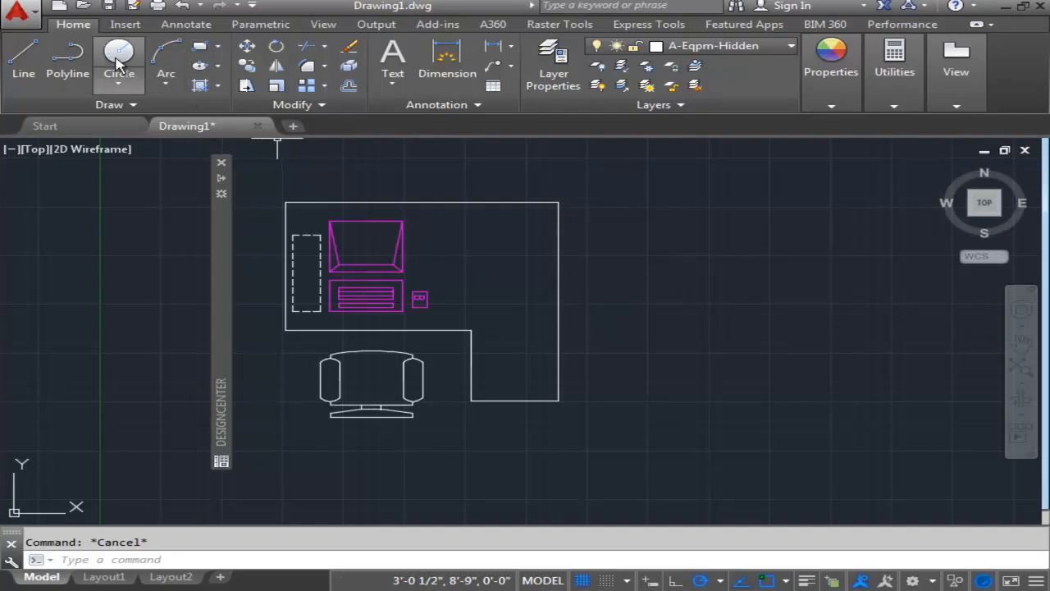
Save the drawing to the Desktop as P6-1 in AutoCAD 2013 Drawing format.
left_click(109, 6)
left_click(115, 317)
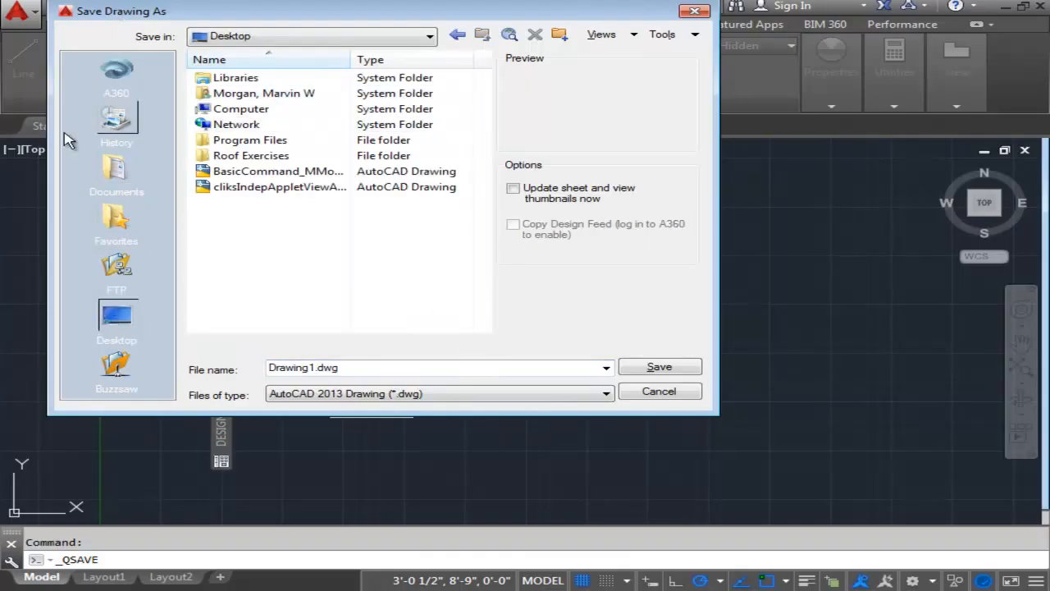
double_click(368, 366)
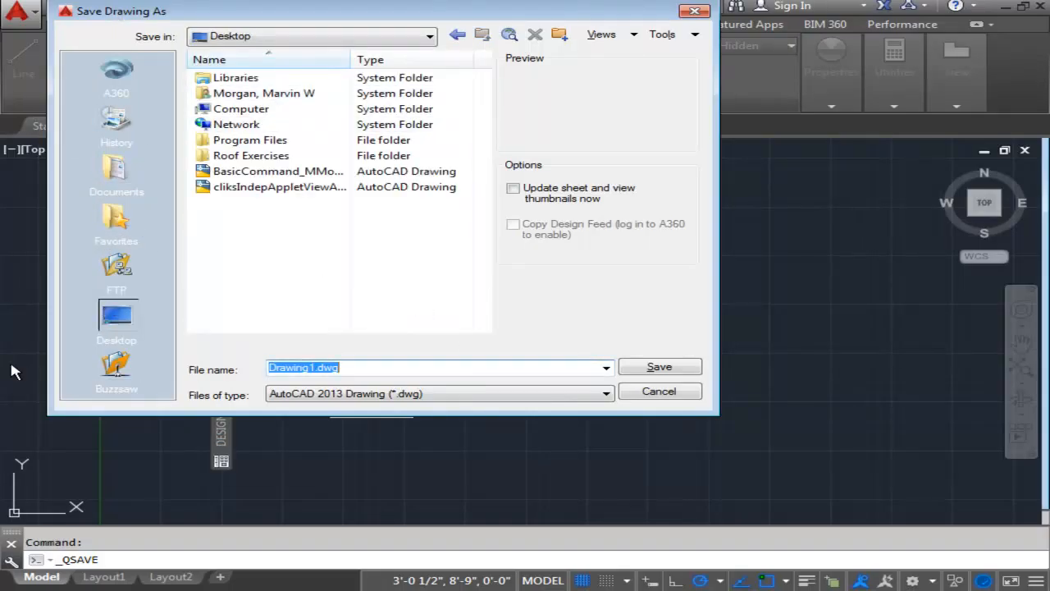
type("P6-1")
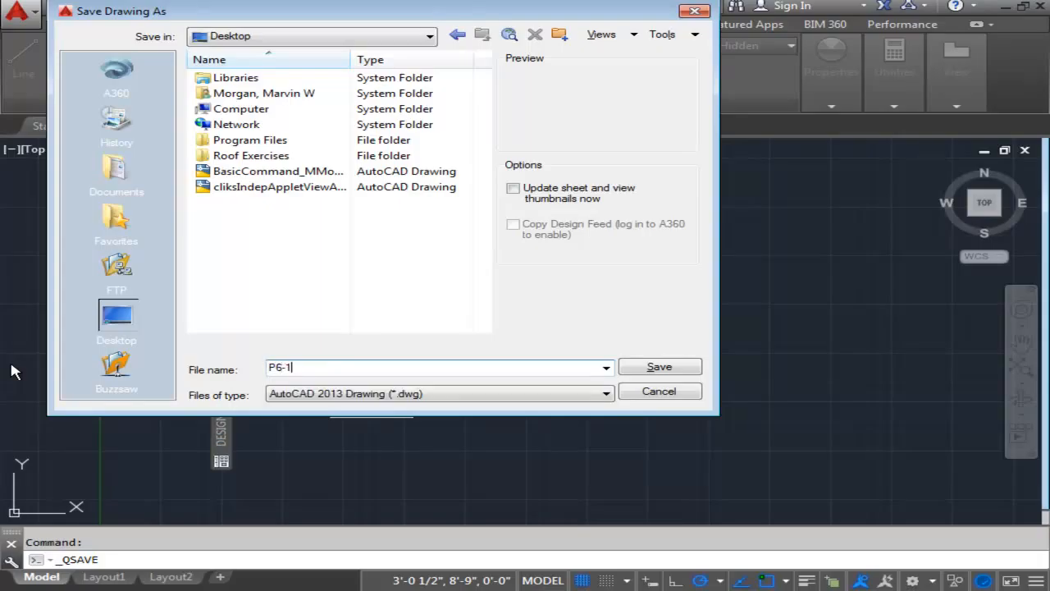
key("Return")
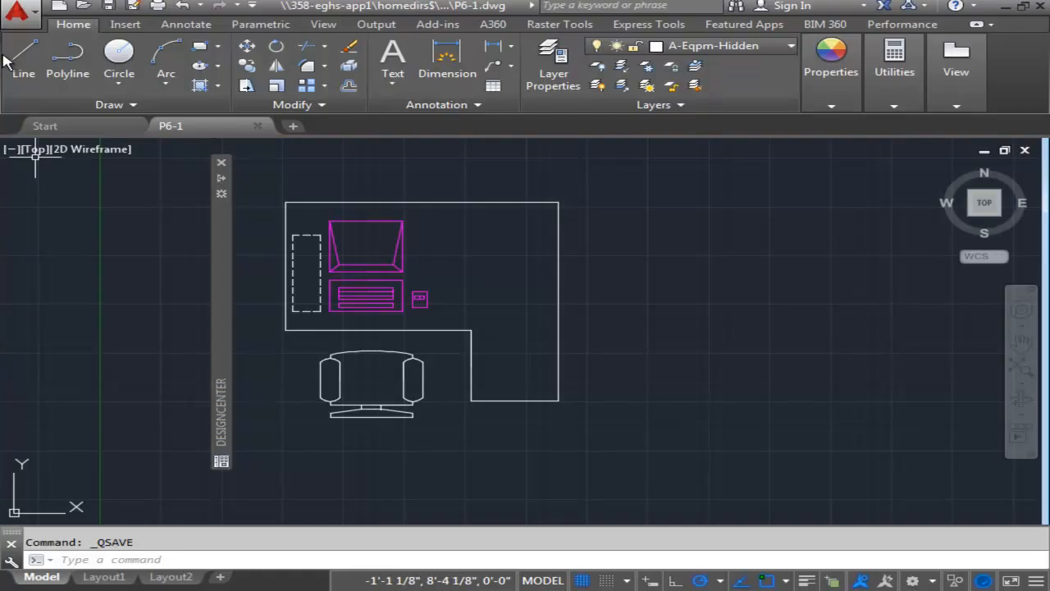
Move the desk with its equipment and chair by the desk's upper-right corner to about -4'-1", 10'-7", left of the Y axis.
scroll(570, 328, "down", 4)
scroll(616, 321, "up", 2)
scroll(608, 319, "down", 2)
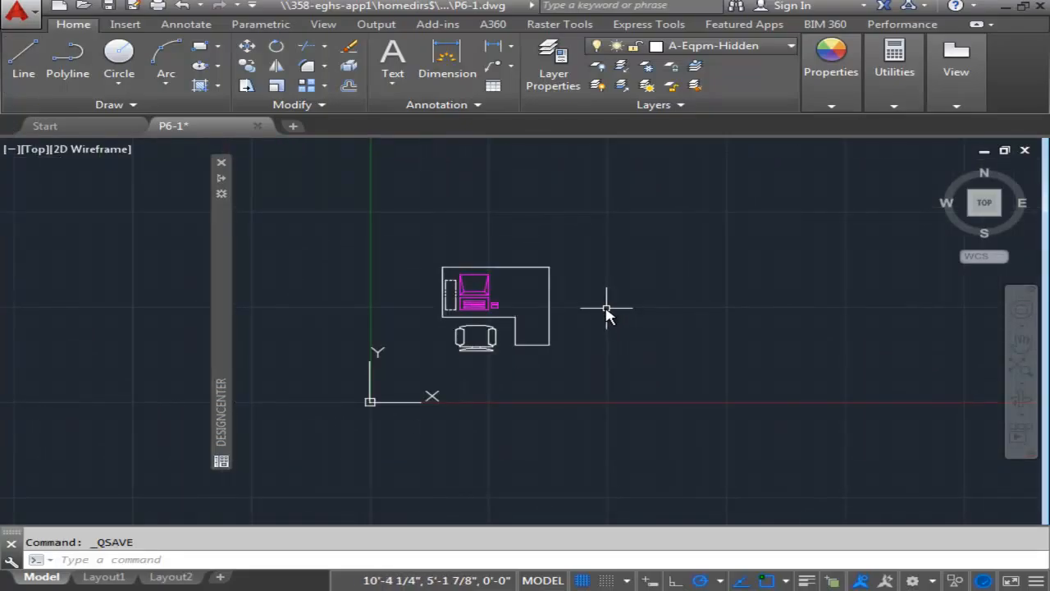
scroll(623, 293, "down", 2)
key("Escape")
middle_click_drag(624, 294, 507, 326)
left_click(375, 276)
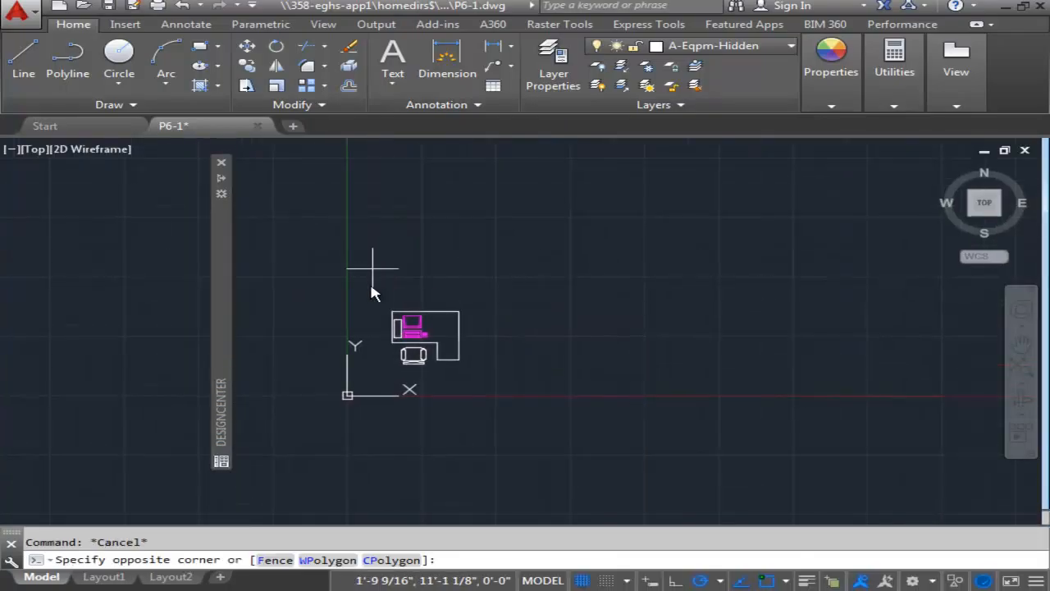
left_click(485, 417)
scroll(458, 351, "up", 2)
middle_click_drag(452, 347, 532, 334)
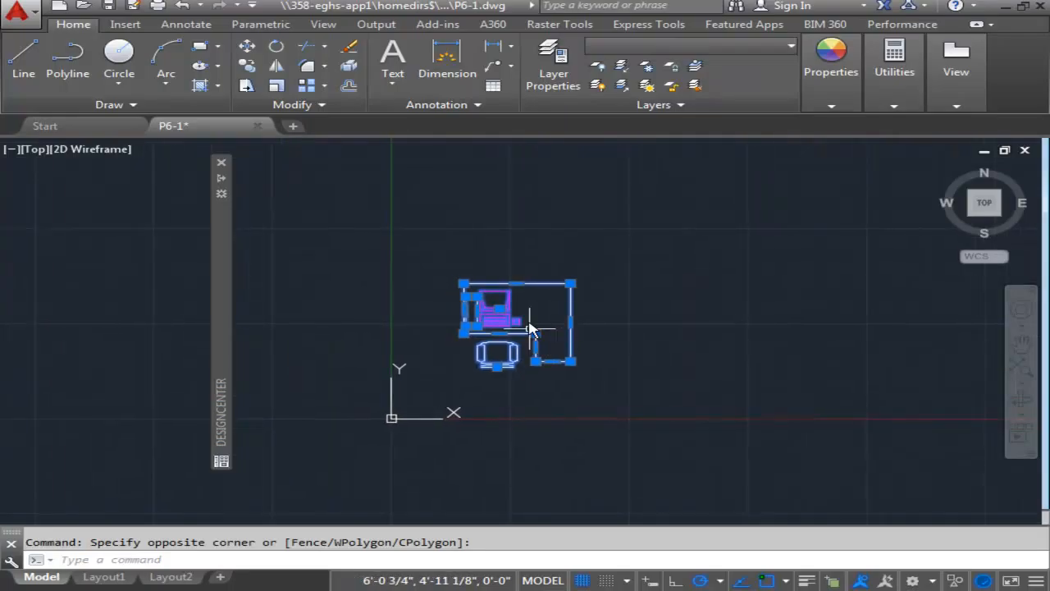
left_click(246, 46)
left_click(570, 283)
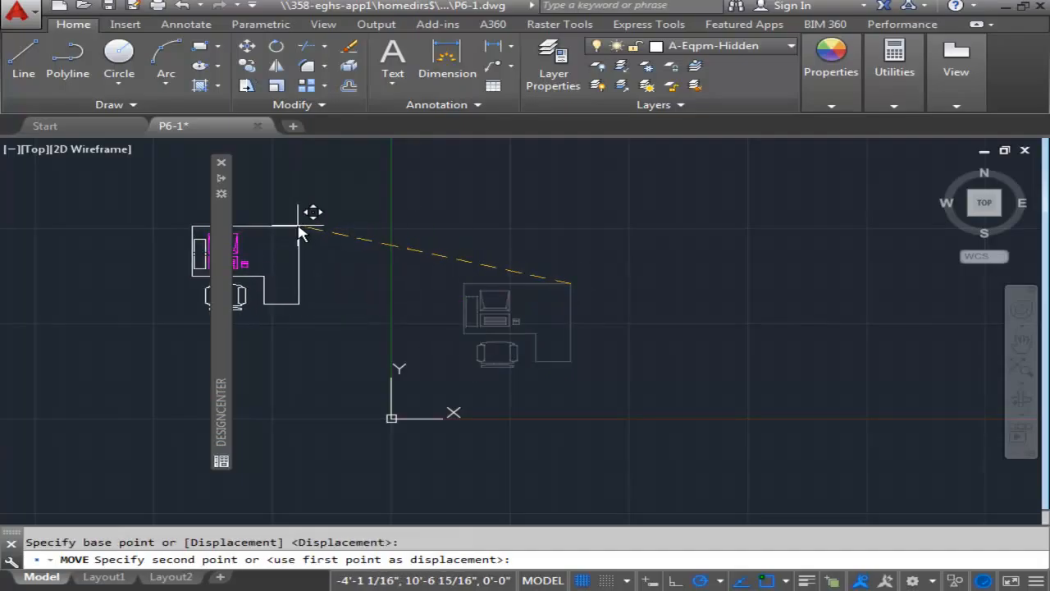
left_click(299, 228)
key("Escape")
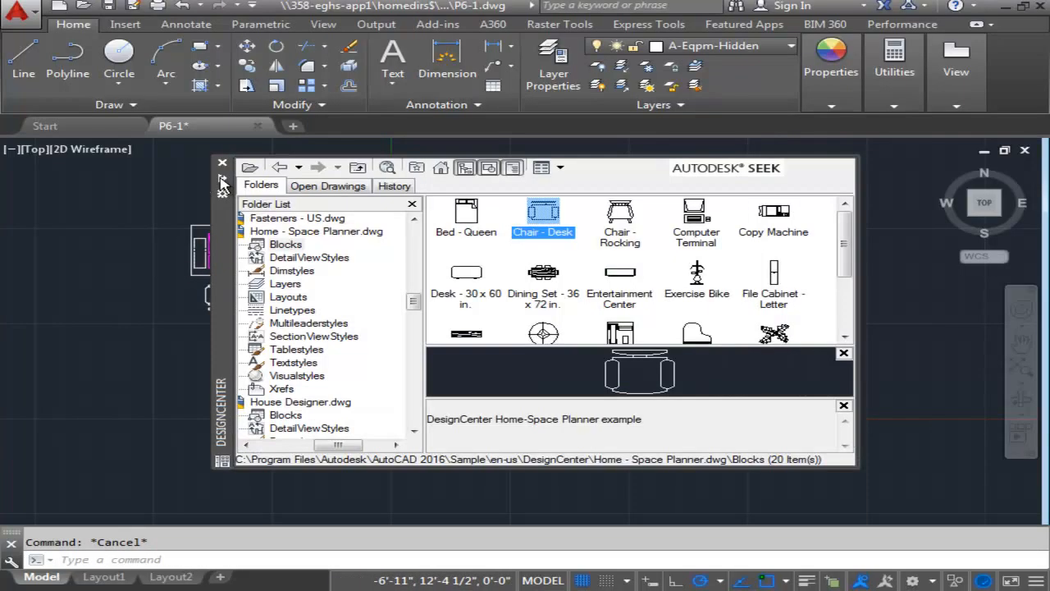
Close DesignCenter and make room in the view beside the relocated workstation.
left_click(221, 178)
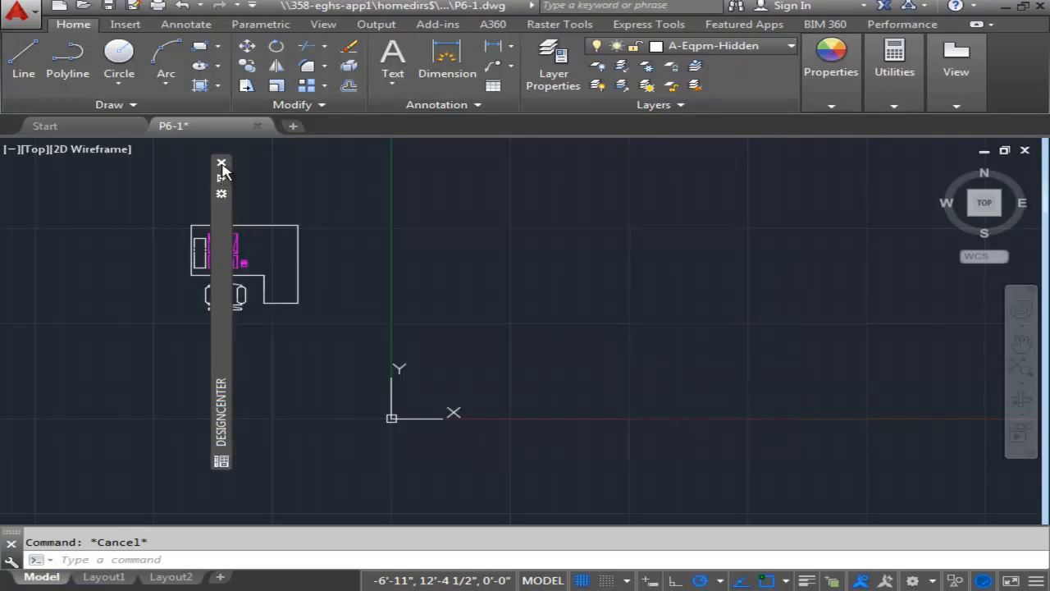
left_click(221, 163)
scroll(472, 267, "down", 2)
mouse_move(479, 270)
middle_mouse_down()
mouse_move(363, 281)
mouse_move(359, 325)
middle_mouse_up()
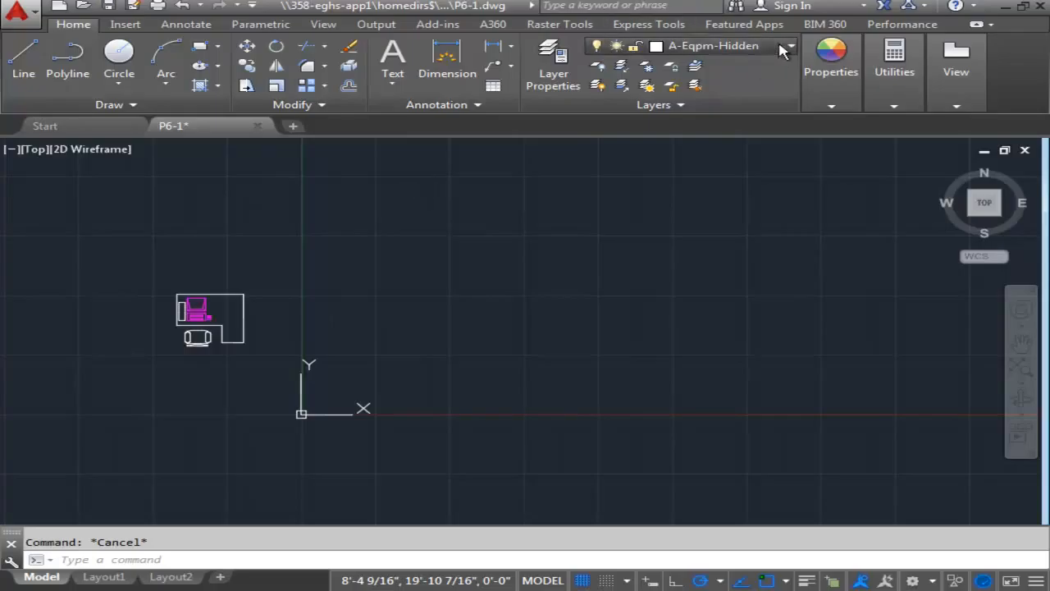
Make A-Wall the current layer and draw a 43' horizontal line running right from 0,0.
left_click(704, 229)
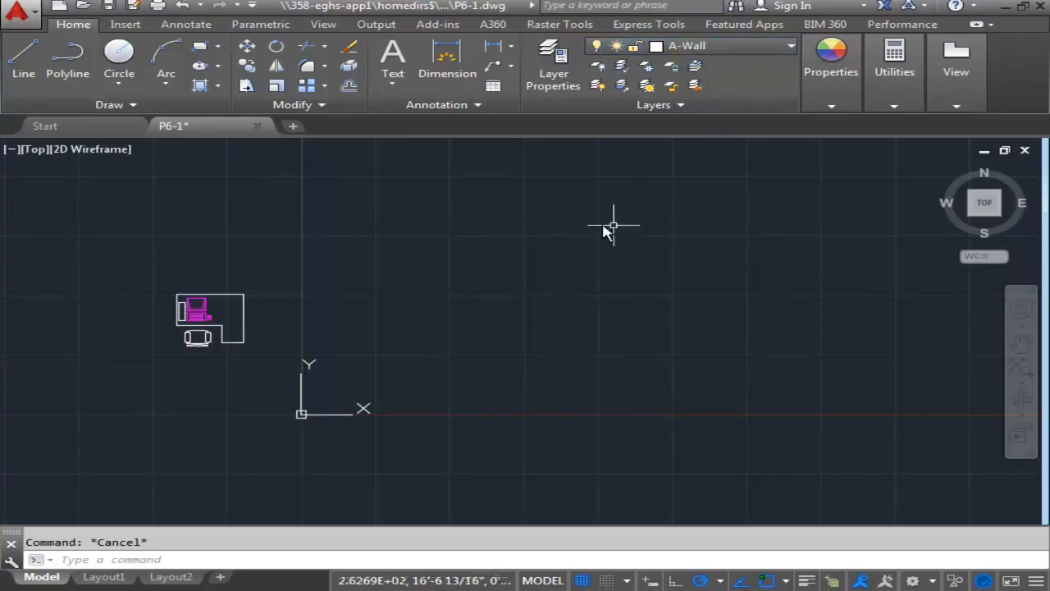
left_click(22, 65)
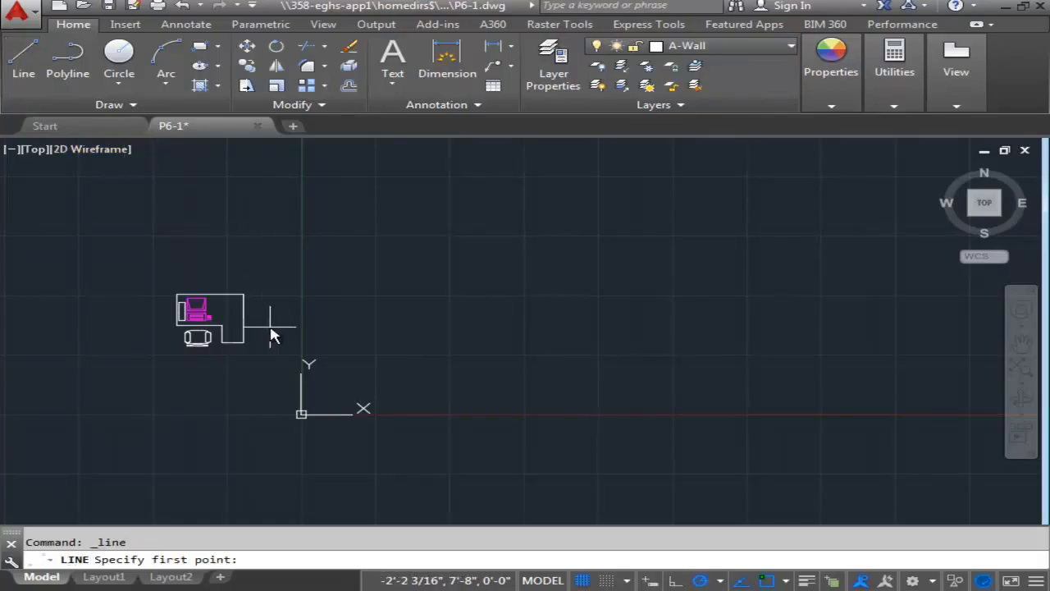
type("0,0")
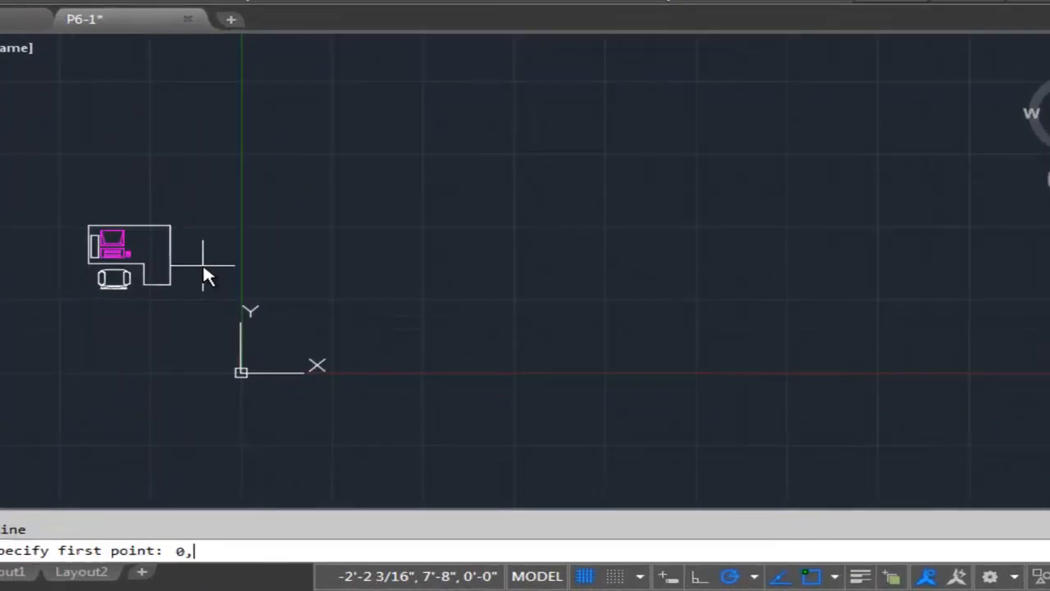
key("Return")
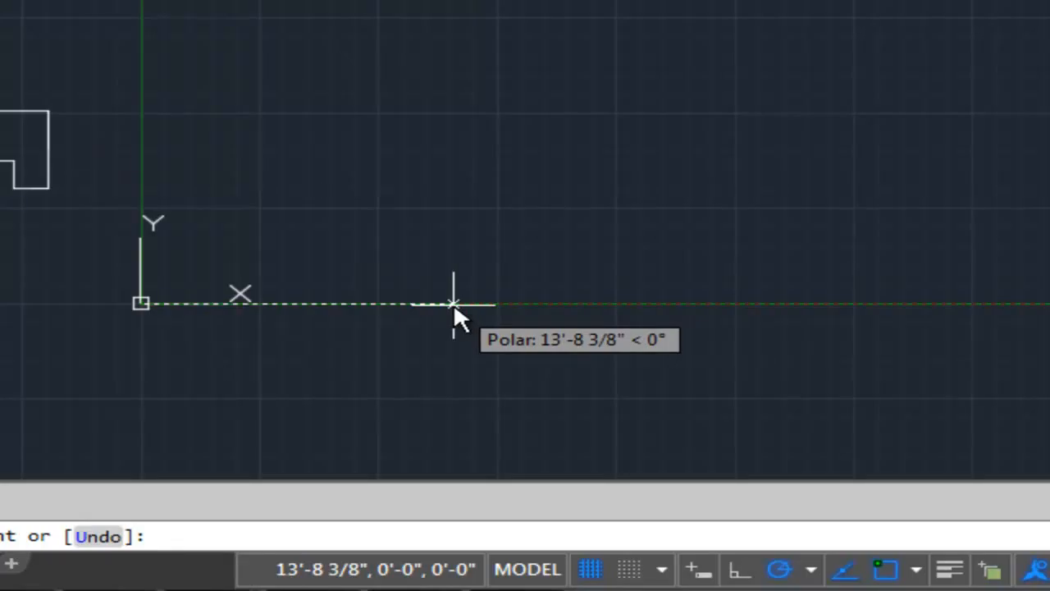
type("43'")
key("Return")
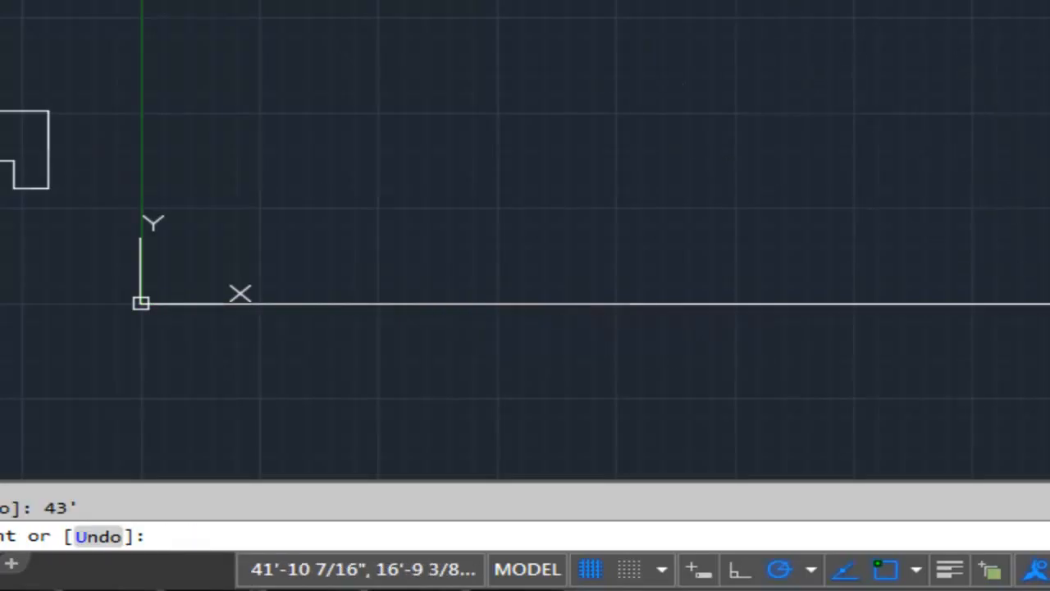
middle_click_drag(1049, 53, 1026, 111)
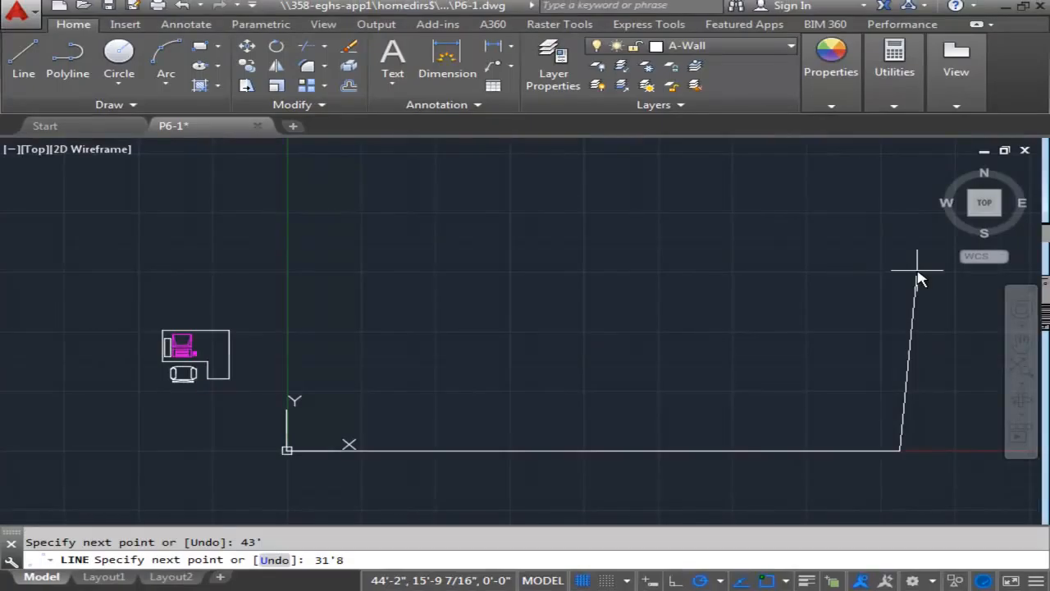
type("31'8\"")
key("Return")
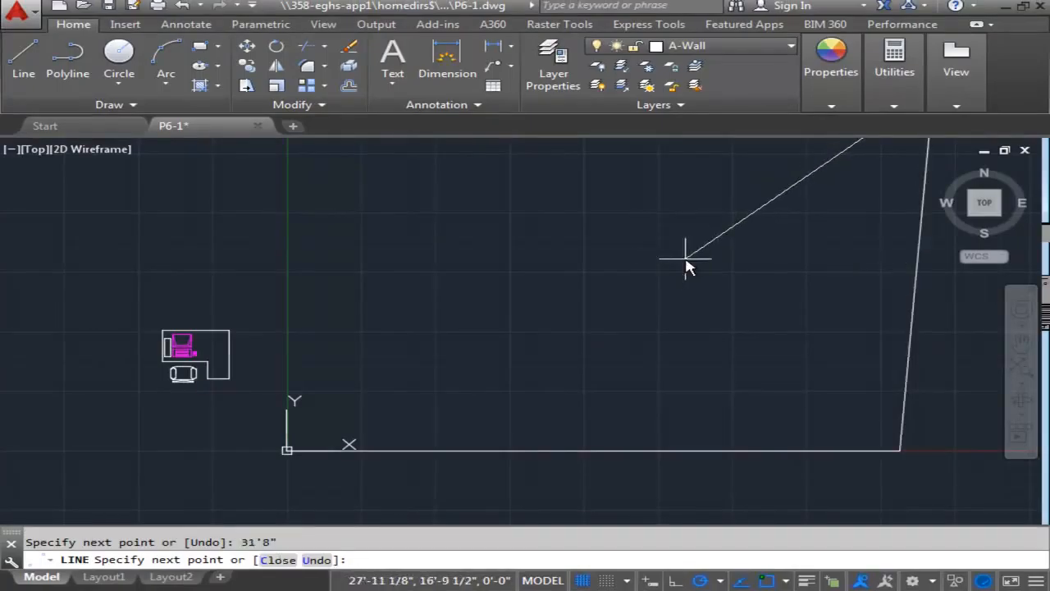
key("ctrl+z")
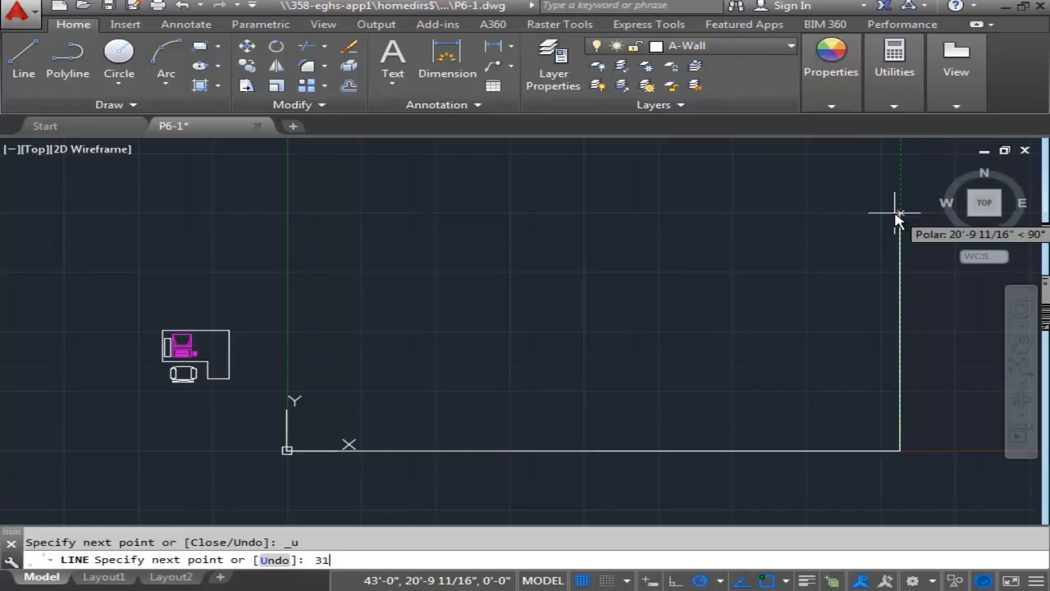
Draw a 31'8" vertical wall line upward from the right end of the 43' line and end the line.
type("31'8\"")
key("Return")
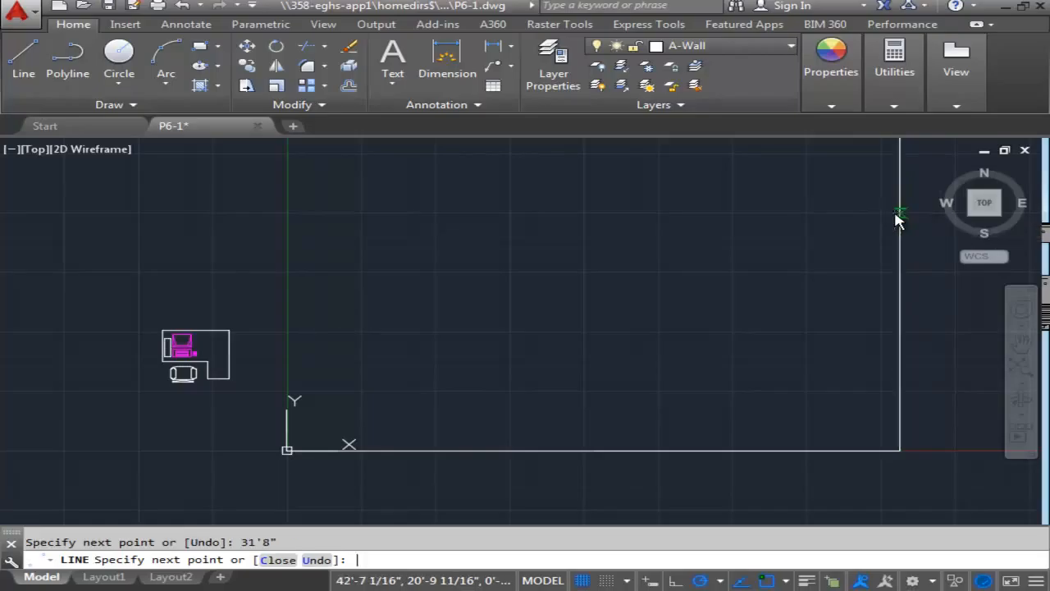
scroll(607, 210, "down", 1)
middle_click_drag(608, 212, 610, 244)
scroll(645, 255, "down", 1)
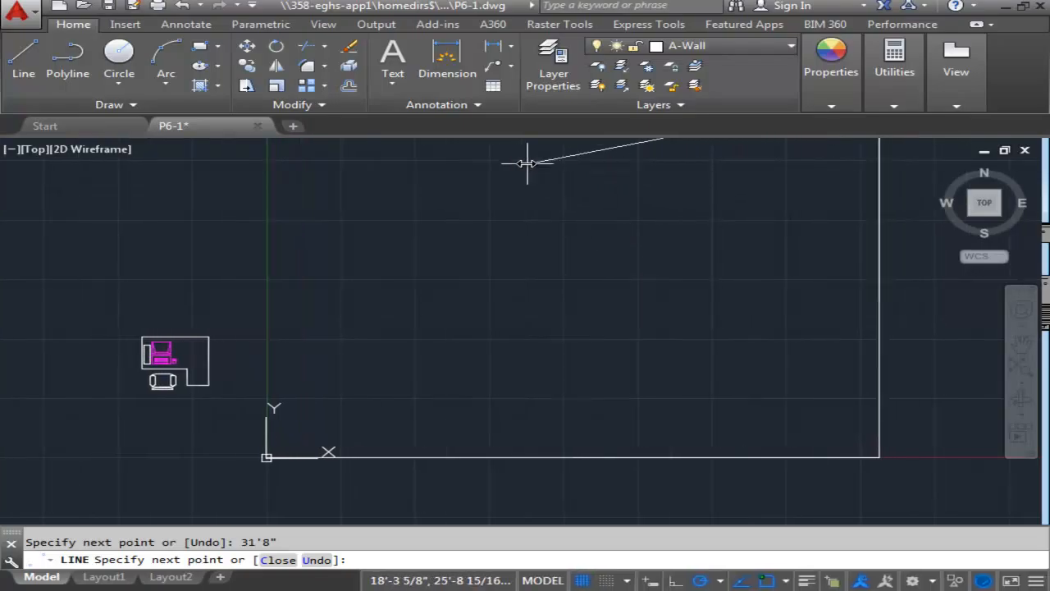
mouse_move(515, 188)
middle_mouse_down()
mouse_move(544, 247)
mouse_move(537, 296)
middle_mouse_up()
scroll(536, 255, "up", 2)
scroll(539, 301, "down", 1)
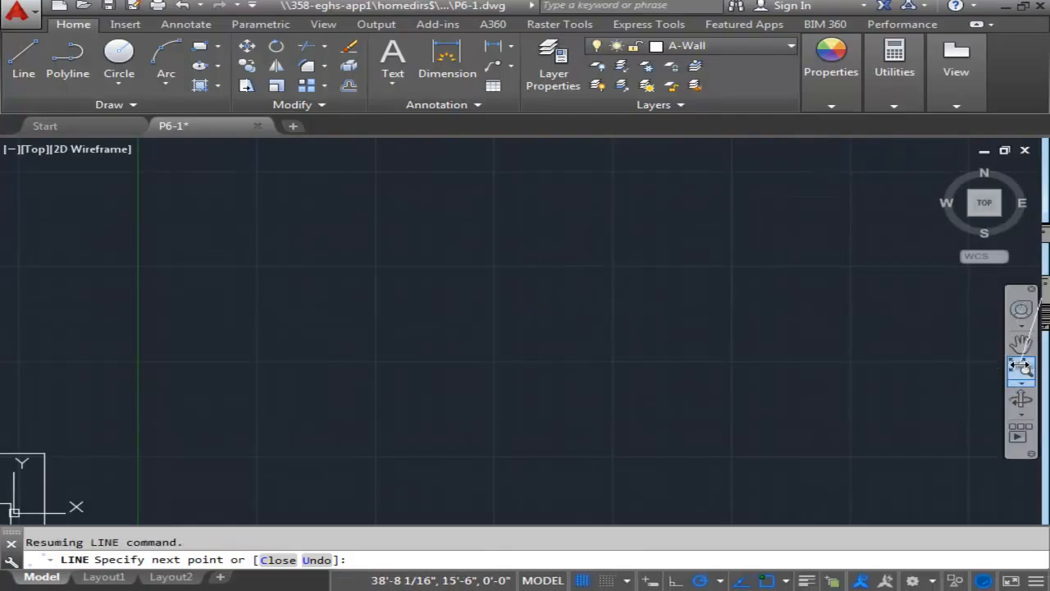
scroll(789, 331, "down", 1)
mouse_move(730, 279)
middle_mouse_down()
mouse_move(780, 227)
mouse_move(740, 265)
middle_mouse_up()
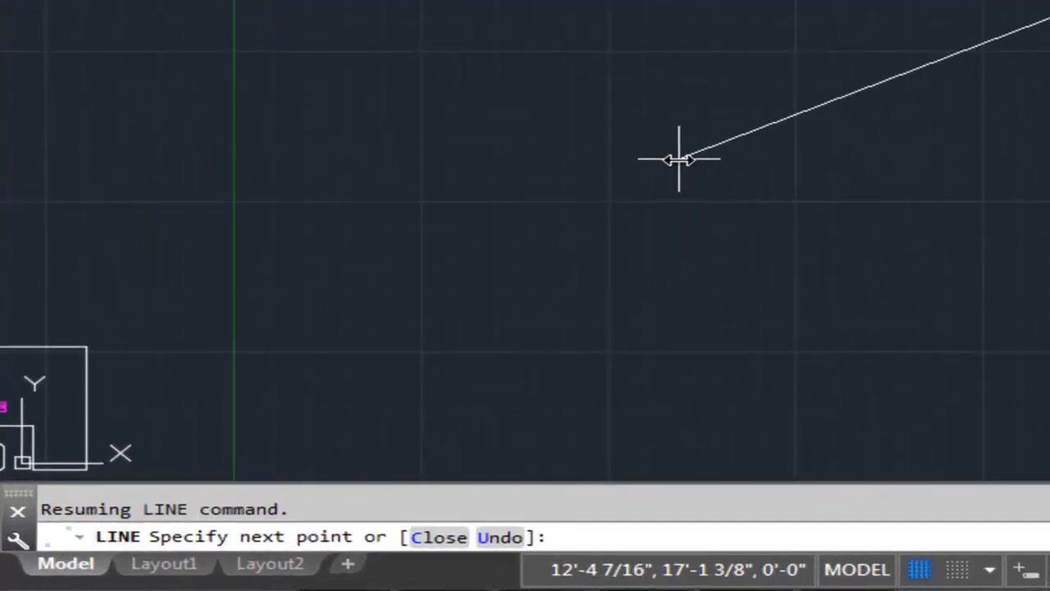
key("Return")
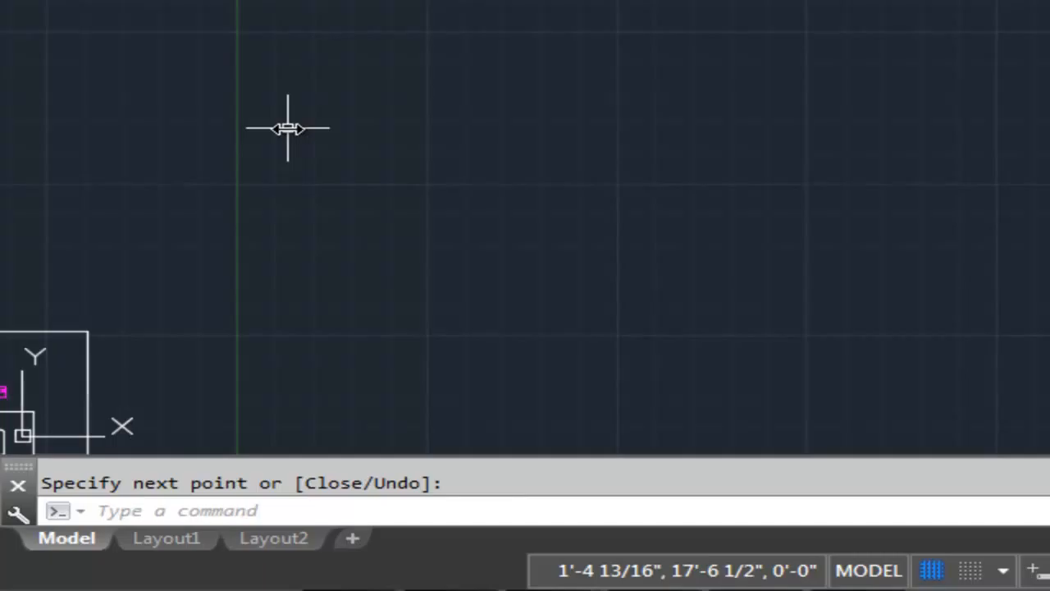
Set the model space limits with the default lower-left corner 0,0 and the upper-right corner at 50',50'.
type("limits")
key("Return")
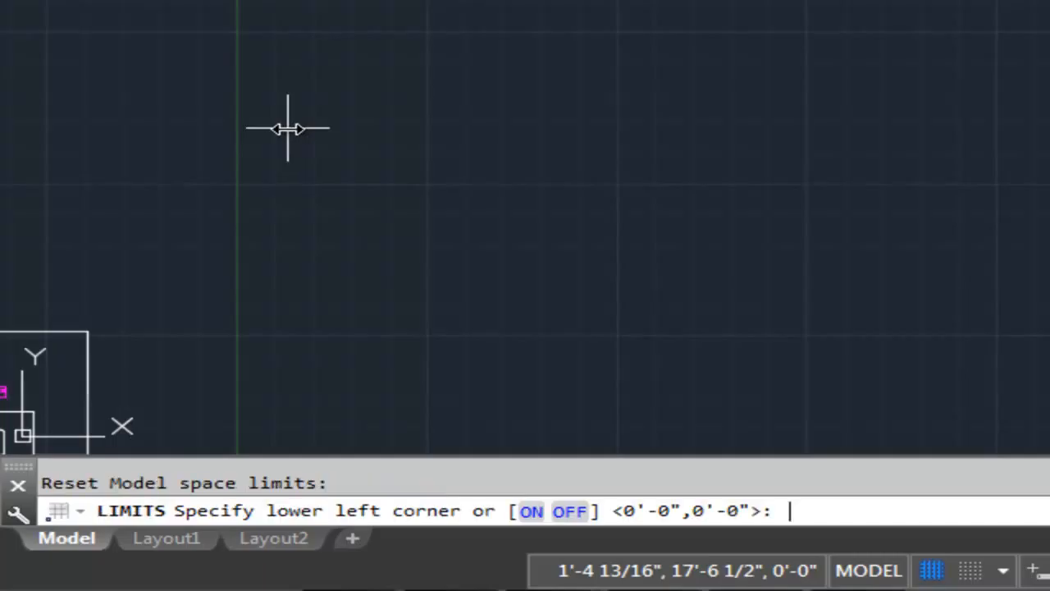
key("Return")
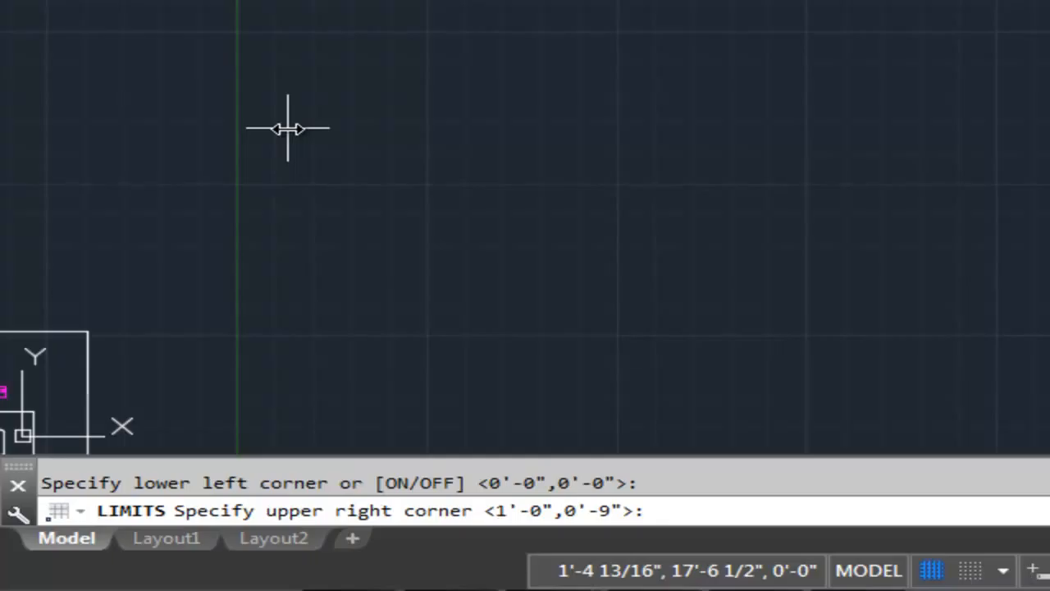
type("50',50")
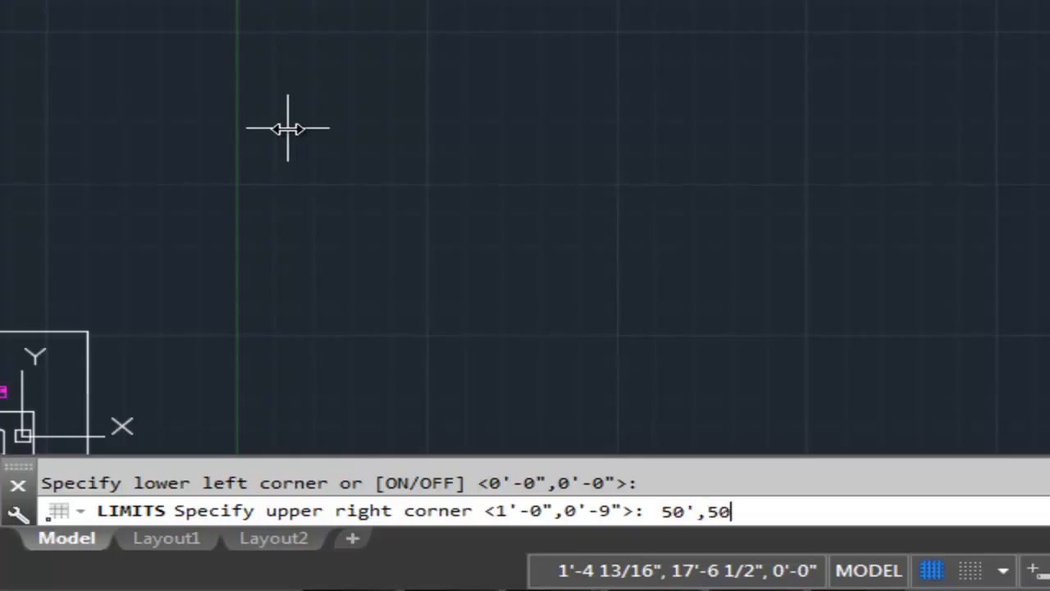
type("'")
key("Return")
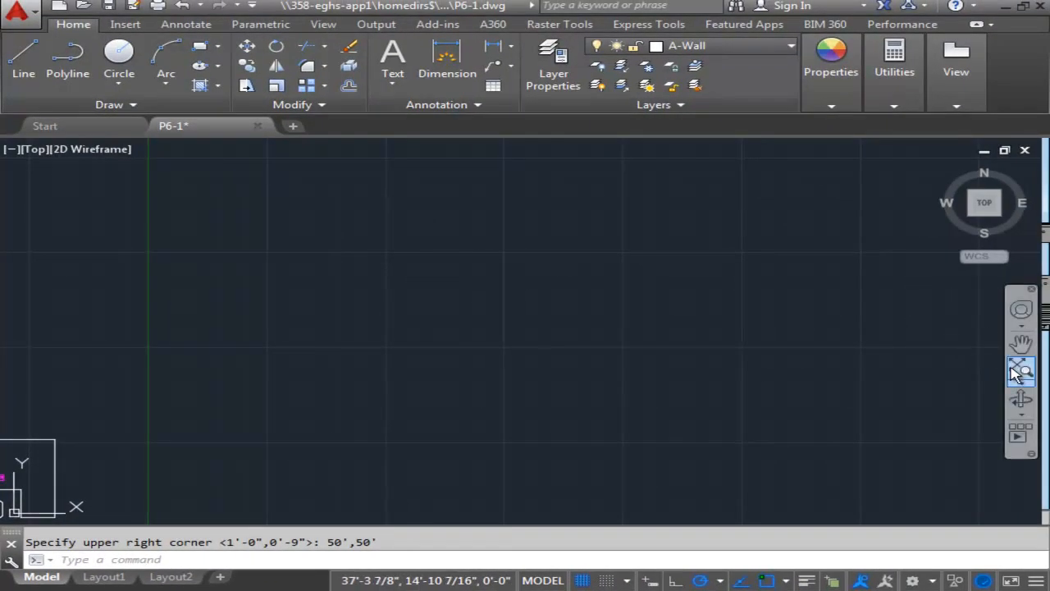
Draw a 43' line leftward from the right wall's upper end and continue it down to the origin to complete the outline.
left_click(1020, 372)
scroll(660, 330, "down", 3)
scroll(660, 330, "down", 1)
scroll(656, 329, "up", 1)
middle_click(653, 327)
middle_click(653, 327)
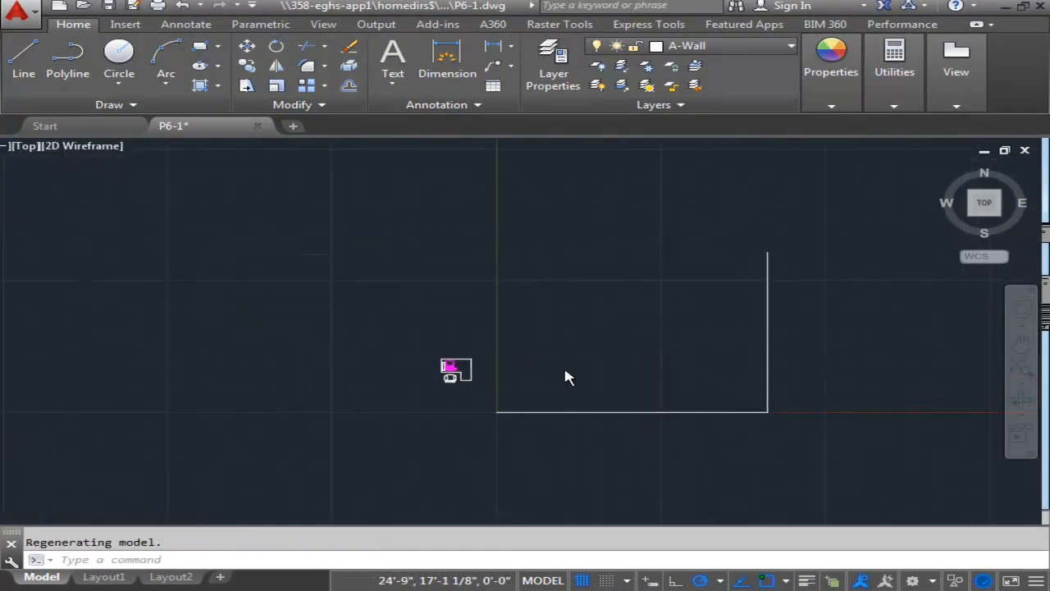
scroll(609, 326, "down", 2)
scroll(610, 327, "up", 2)
scroll(563, 352, "down", 2)
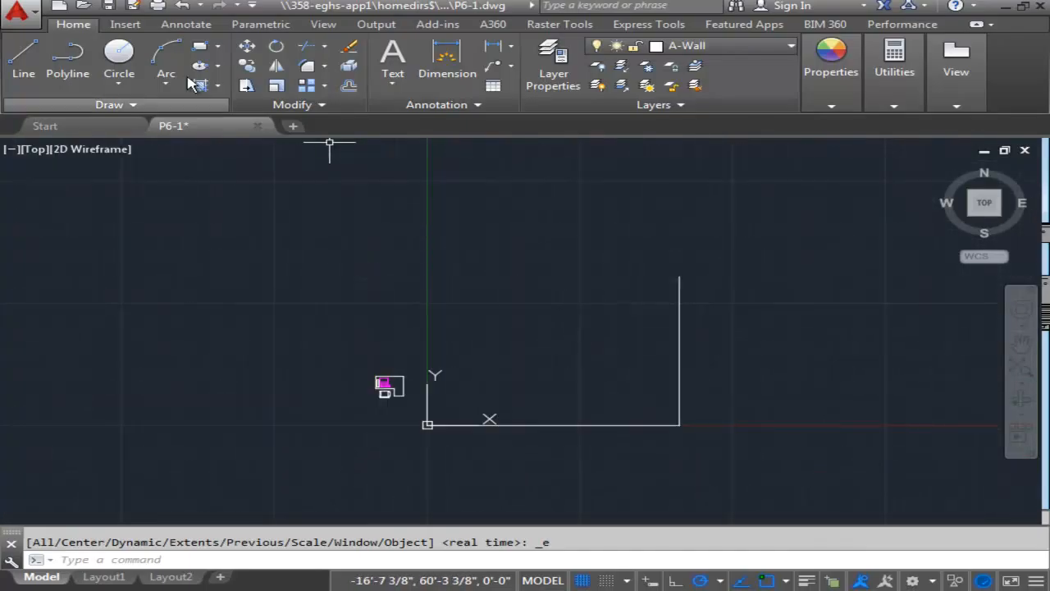
left_click(19, 59)
left_click(679, 278)
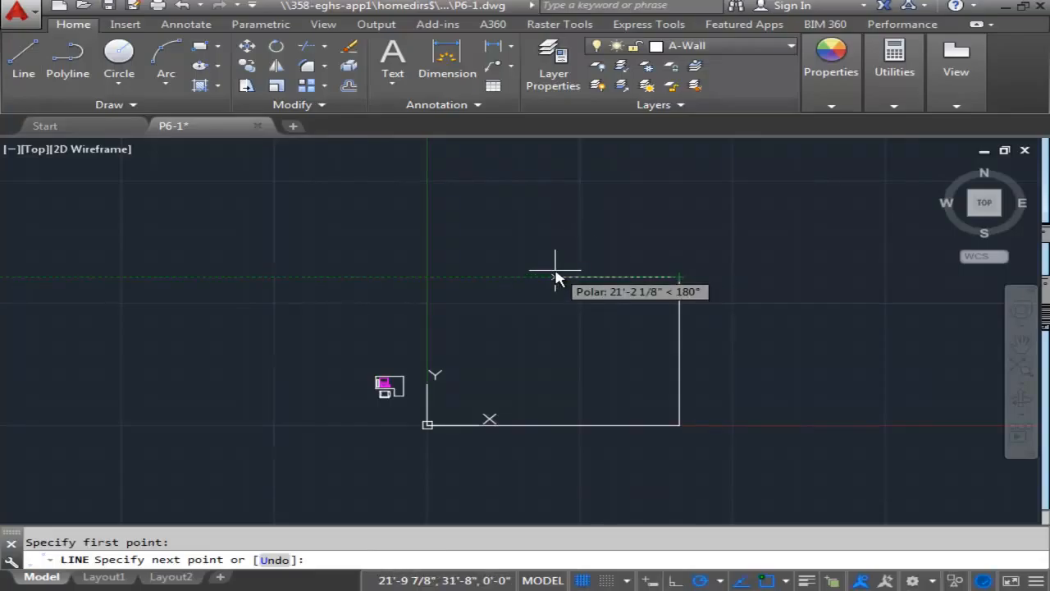
type("43'")
key("Return")
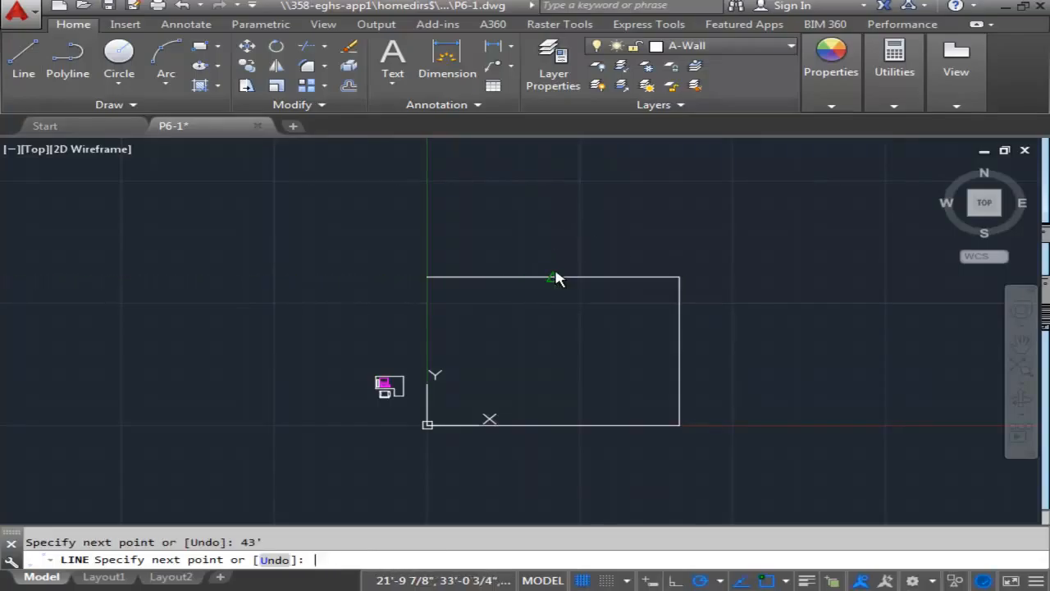
left_click(426, 425)
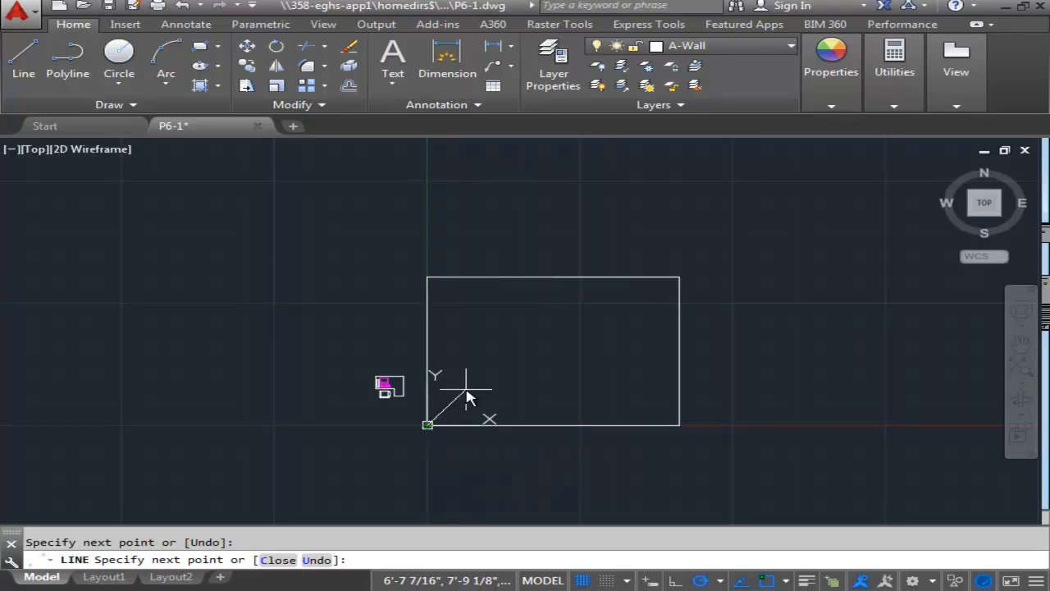
key("Escape")
Offset the upper, left and lower wall lines 4" toward the inside of the rectangle.
scroll(484, 369, "up", 2)
middle_click_drag(504, 342, 448, 272)
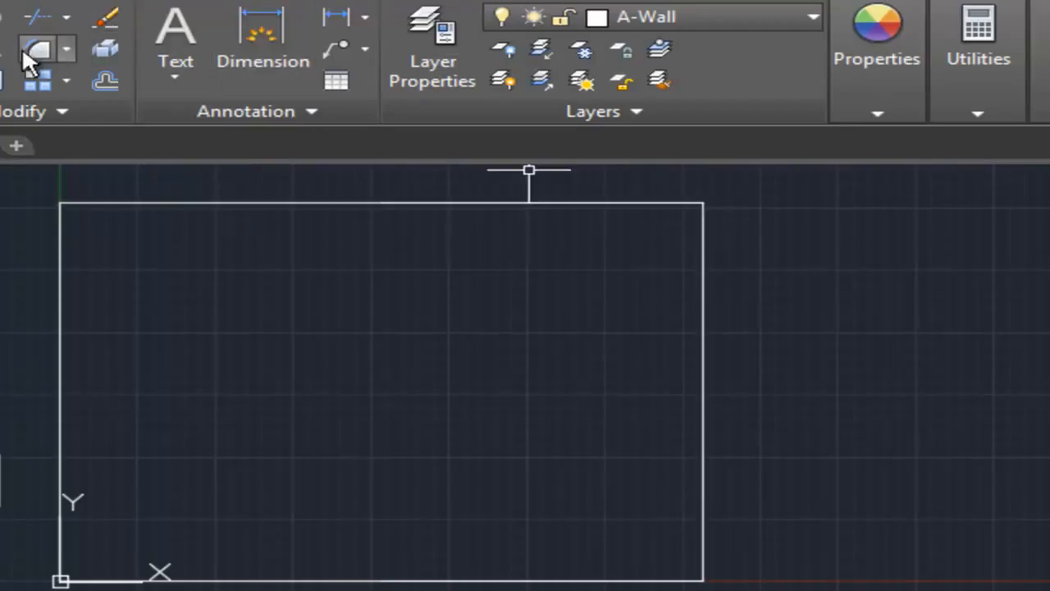
left_click(106, 81)
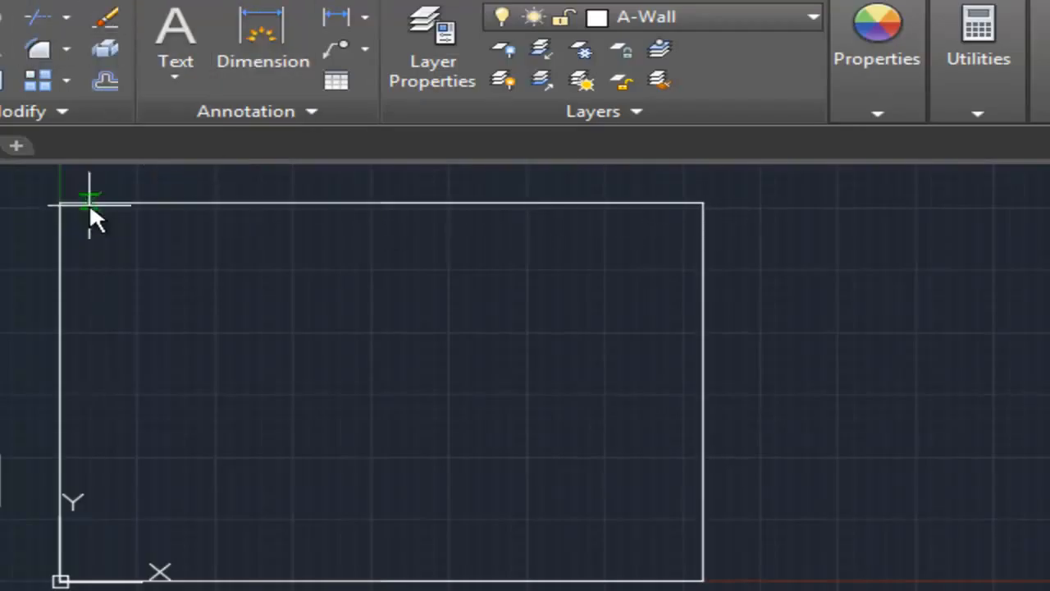
type("4\"")
key("Return")
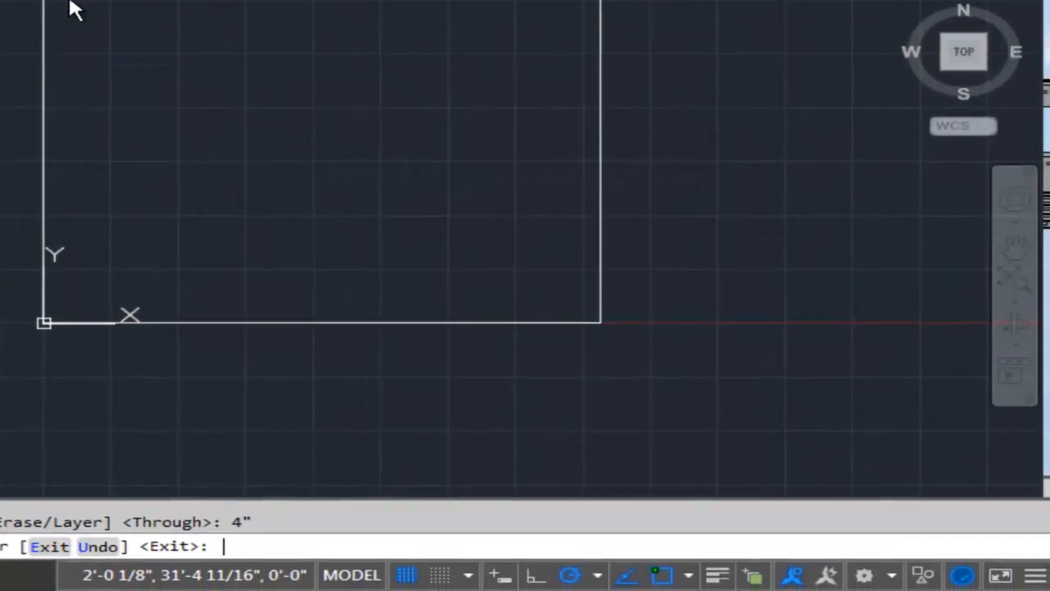
left_click(265, 2)
left_click(265, 51)
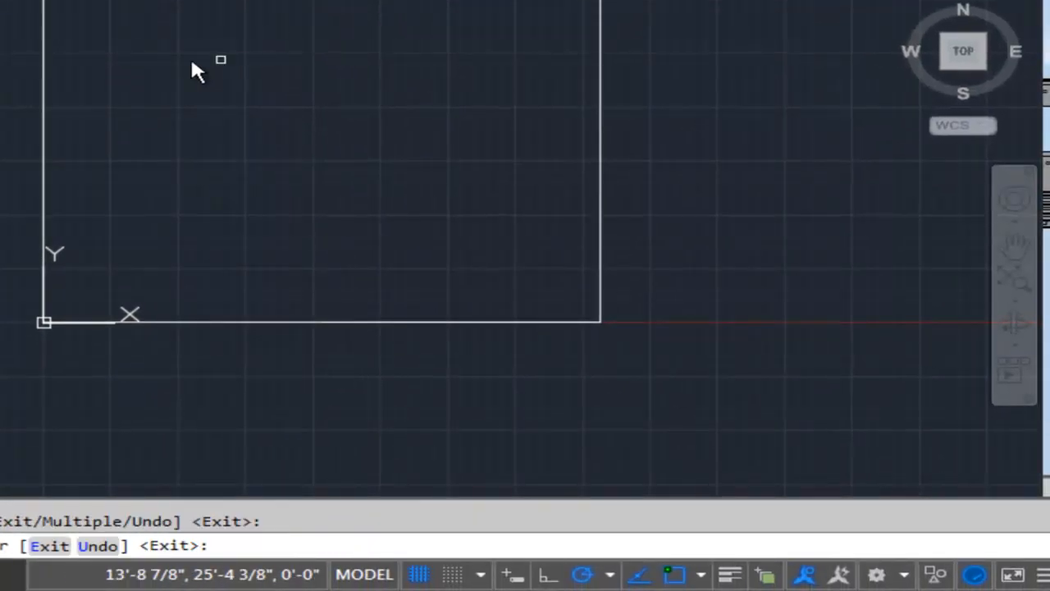
left_click(43, 70)
left_click(92, 74)
left_click(244, 319)
left_click(246, 284)
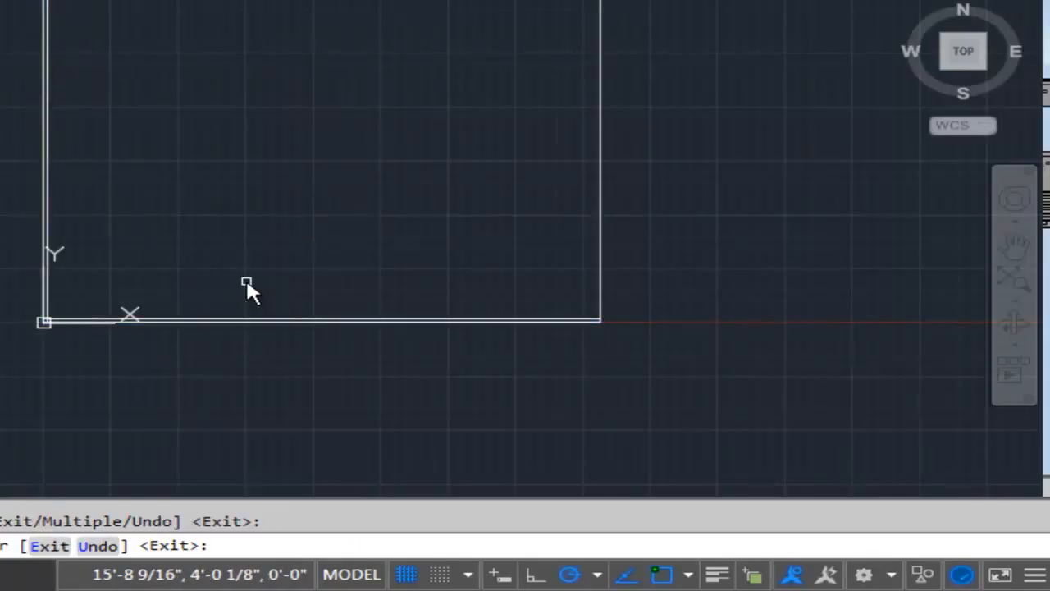
Offset the right wall line 8" toward the inside of the rectangle.
key("Return")
key("Return")
type("8")
key("Return")
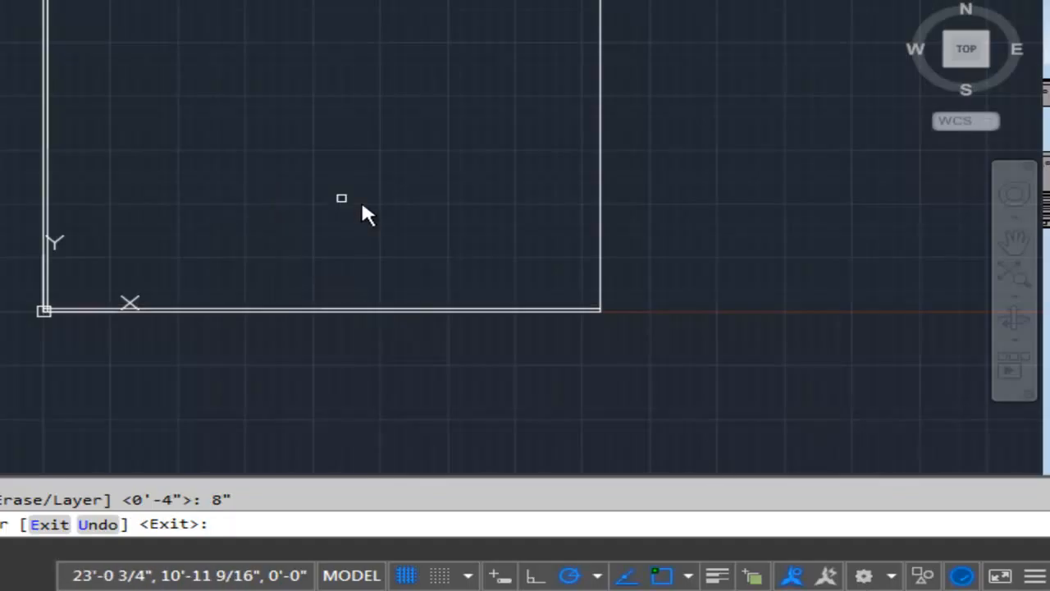
left_click(603, 187)
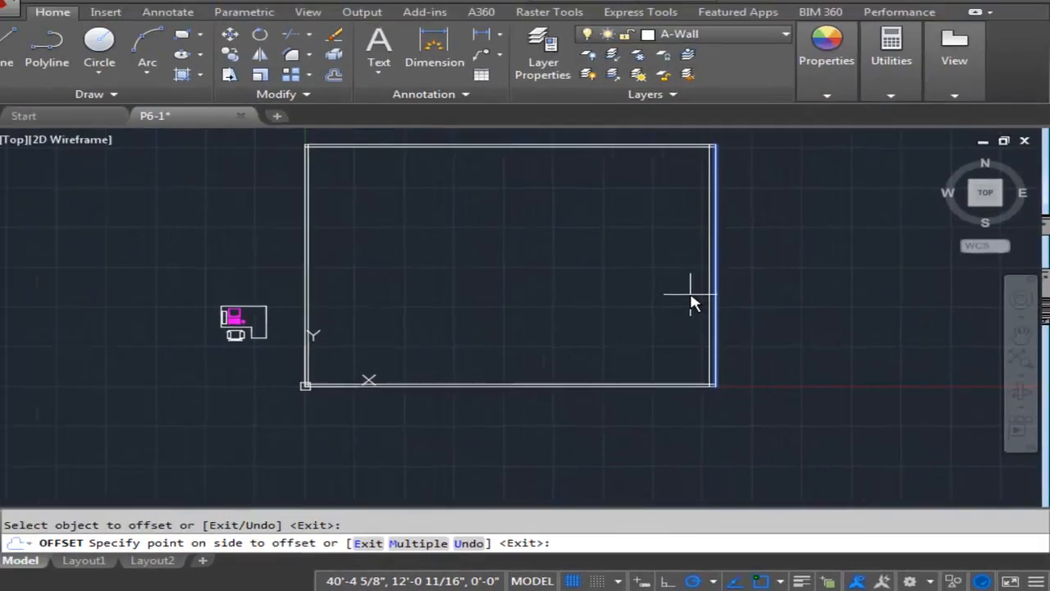
left_click(691, 304)
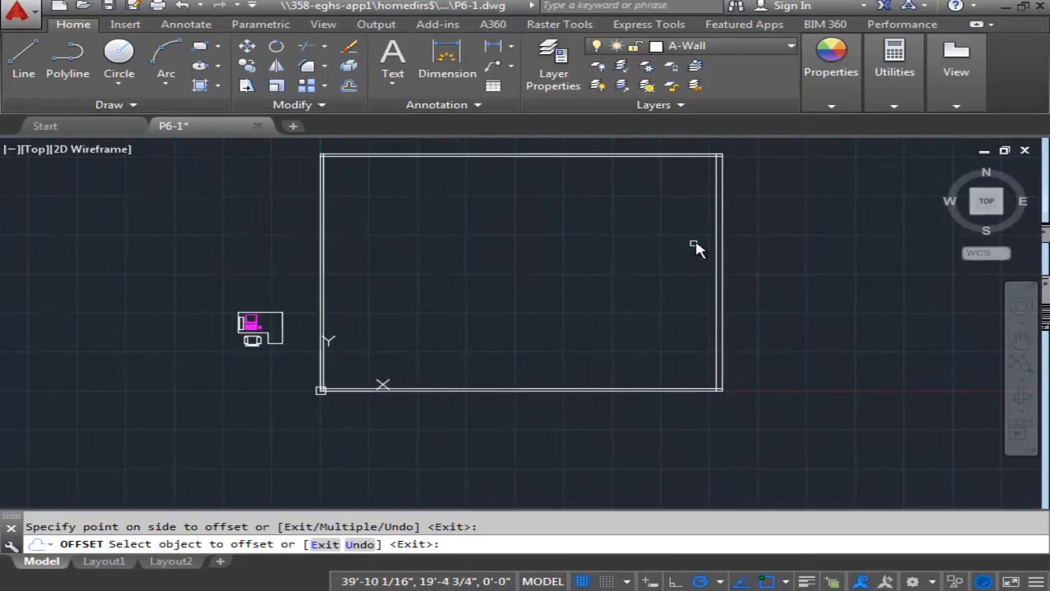
scroll(683, 231, "up", 2)
scroll(685, 227, "down", 2)
middle_click_drag(683, 231, 662, 258)
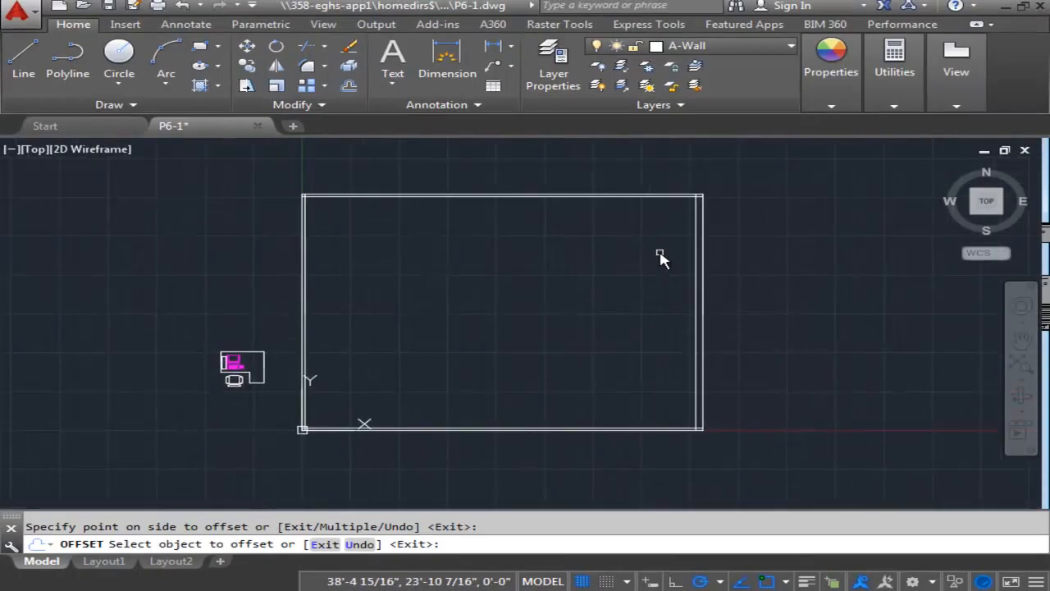
key("Return")
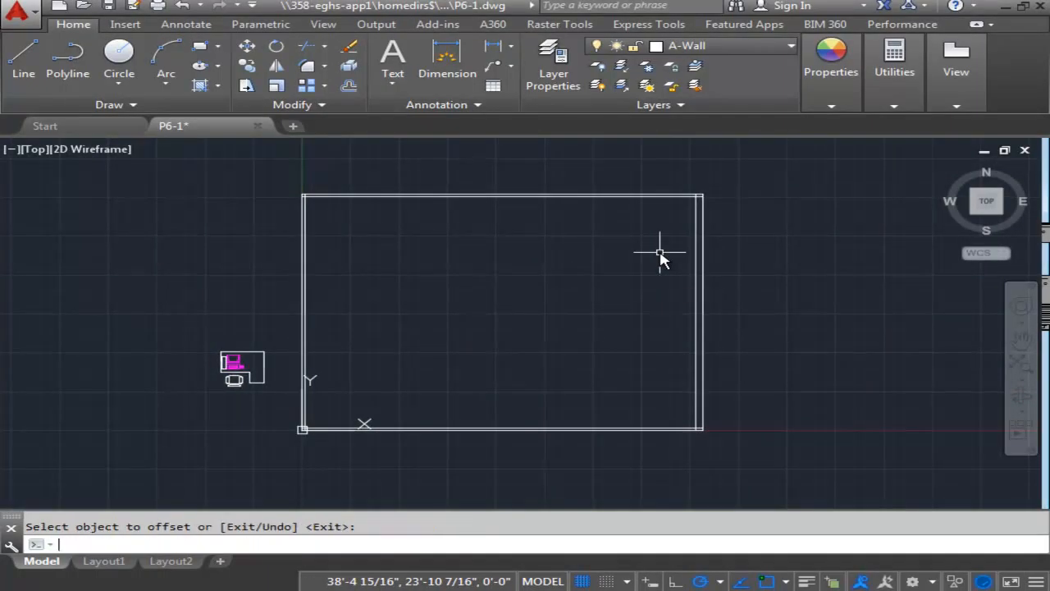
Trim the inner wall lines where they overrun each other at the building's upper-right corner.
type("trim")
key("Return")
key("Return")
scroll(668, 250, "up", 5)
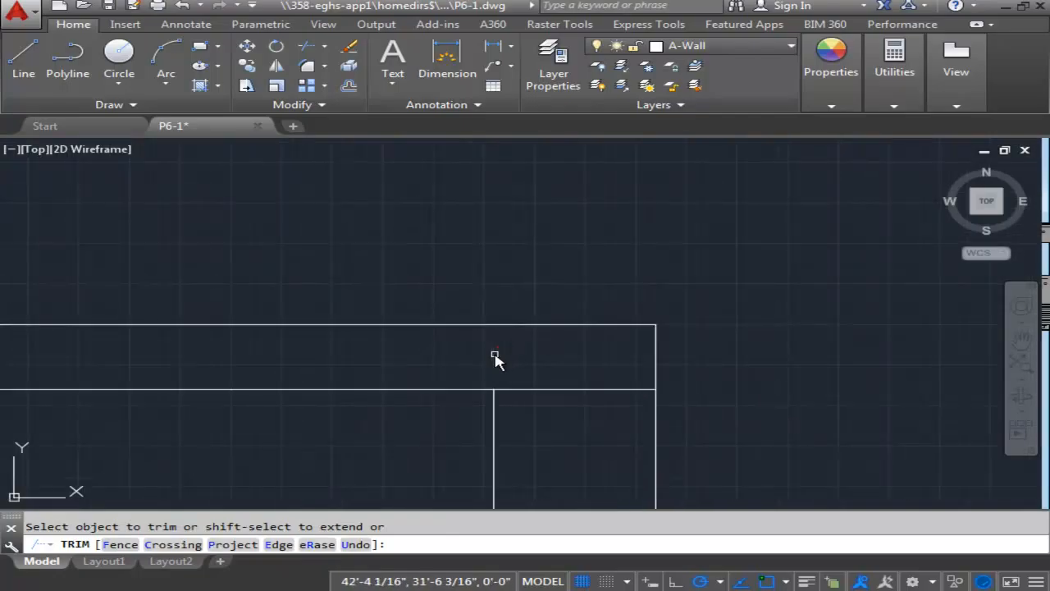
left_click(531, 390)
Trim the overrunning inner wall line at the building's upper-left corner.
scroll(530, 392, "down", 7)
middle_click_drag(248, 379, 1034, 330)
middle_click_drag(380, 359, 811, 351)
scroll(293, 321, "up", 4)
left_click(291, 365)
Trim both overrunning inner wall lines at the lower-left corner by the origin.
scroll(448, 480, "down", 5)
middle_click_drag(440, 459, 384, 210)
scroll(431, 378, "down", 2)
scroll(411, 495, "up", 4)
middle_click_drag(405, 489, 410, 291)
scroll(410, 292, "down", 2)
scroll(387, 322, "up", 6)
left_click(343, 210)
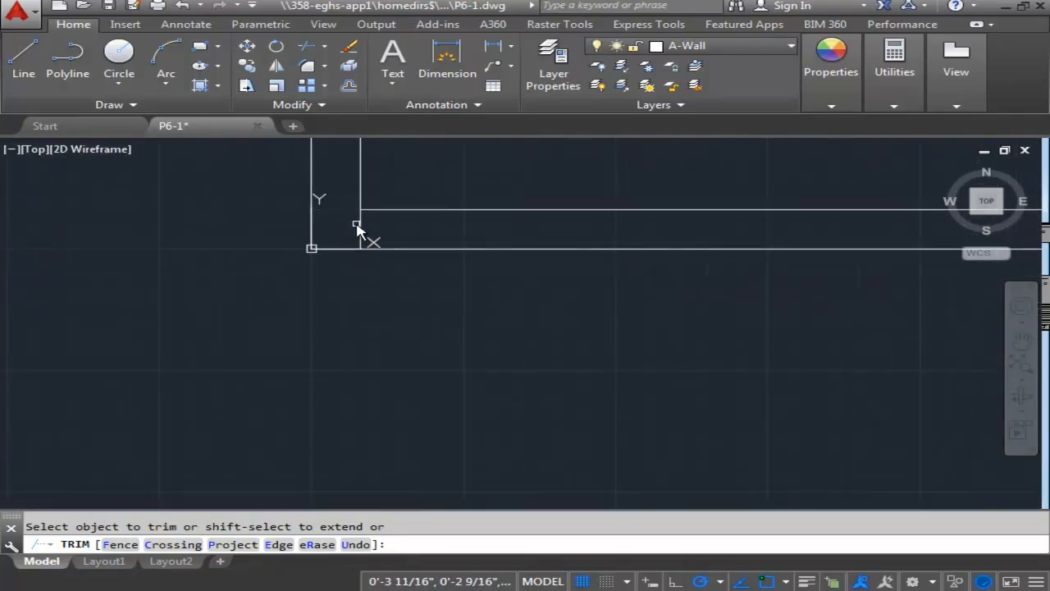
left_click(357, 224)
Trim both overrunning inner wall lines at the building's lower-right corner.
scroll(478, 248, "down", 6)
middle_click_drag(804, 251, 131, 261)
middle_click_drag(770, 343, 183, 332)
scroll(545, 266, "up", 4)
left_click(504, 224)
left_click(509, 220)
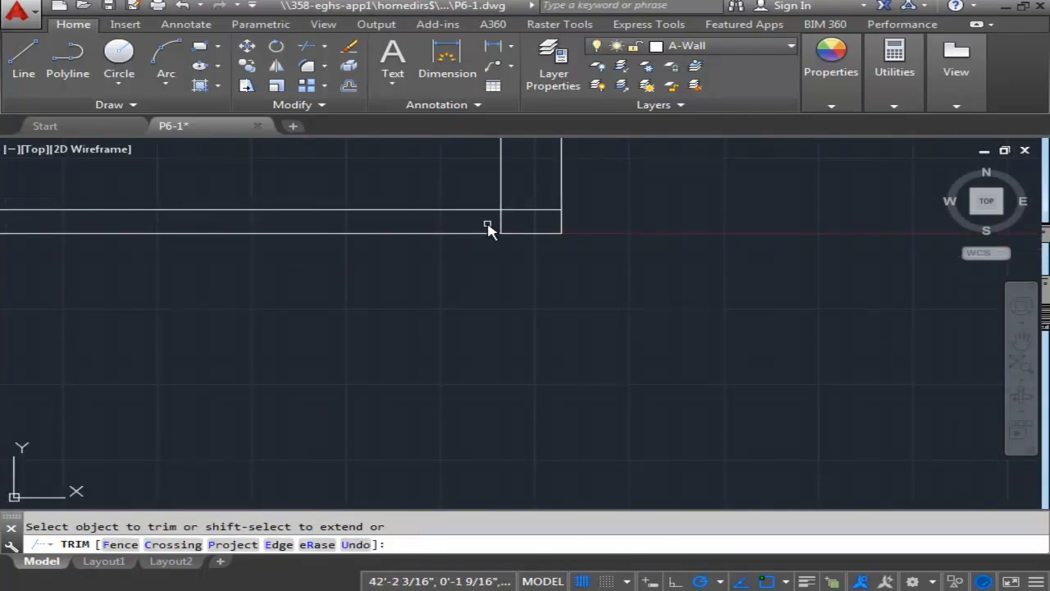
left_click(502, 220)
left_click(537, 210)
scroll(538, 223, "down", 7)
middle_click_drag(538, 223, 609, 398)
scroll(563, 331, "down", 4)
scroll(481, 321, "up", 2)
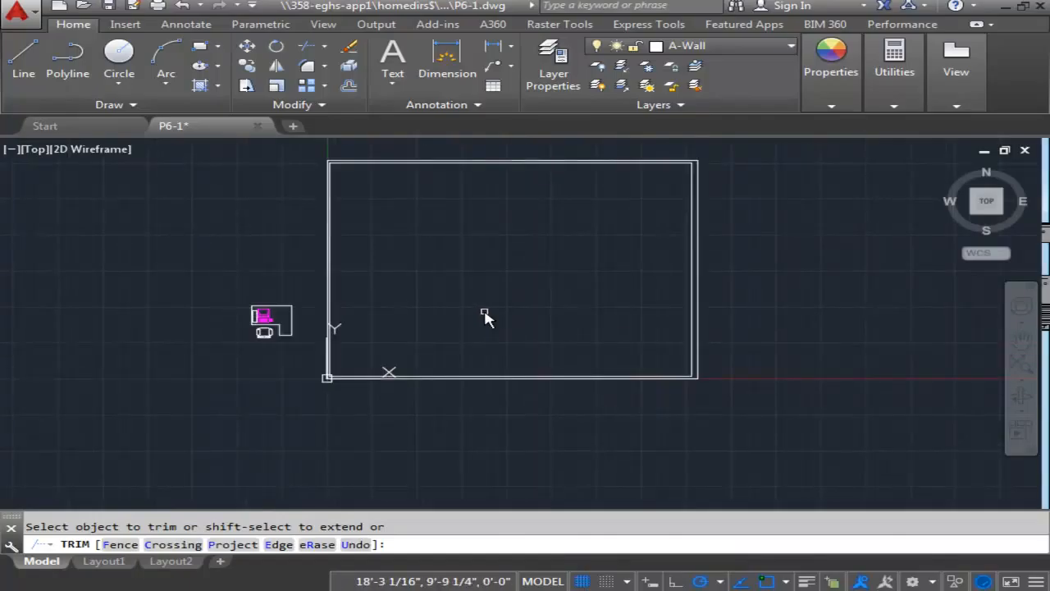
key("Escape")
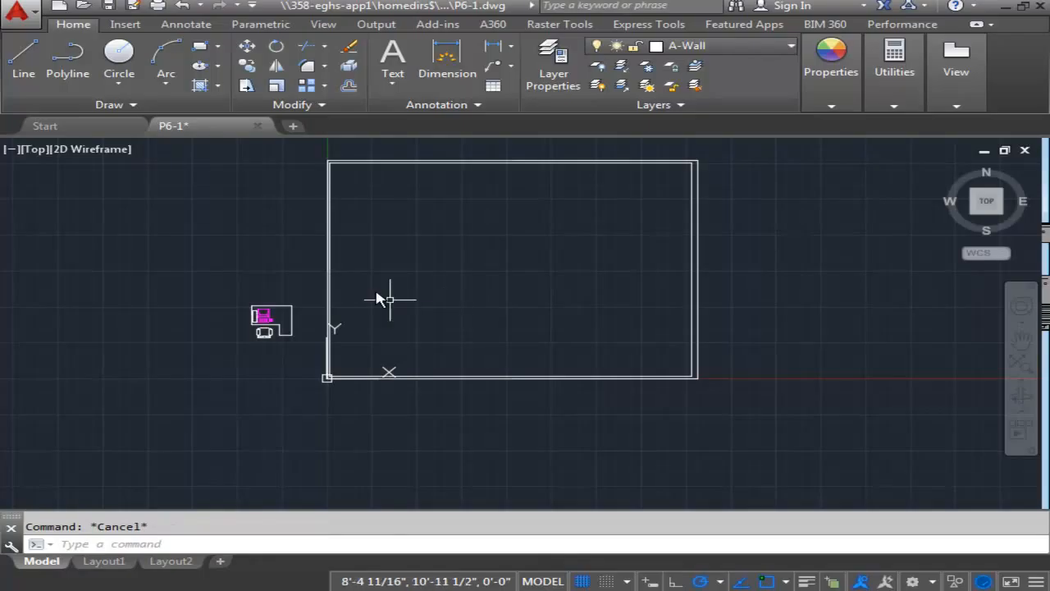
Draw a line from the outer upper-left corner 2'4" down the left wall, continuing with a short horizontal line across that wall.
middle_click_drag(344, 197, 397, 305)
scroll(398, 295, "up", 8)
middle_click_drag(307, 302, 431, 317)
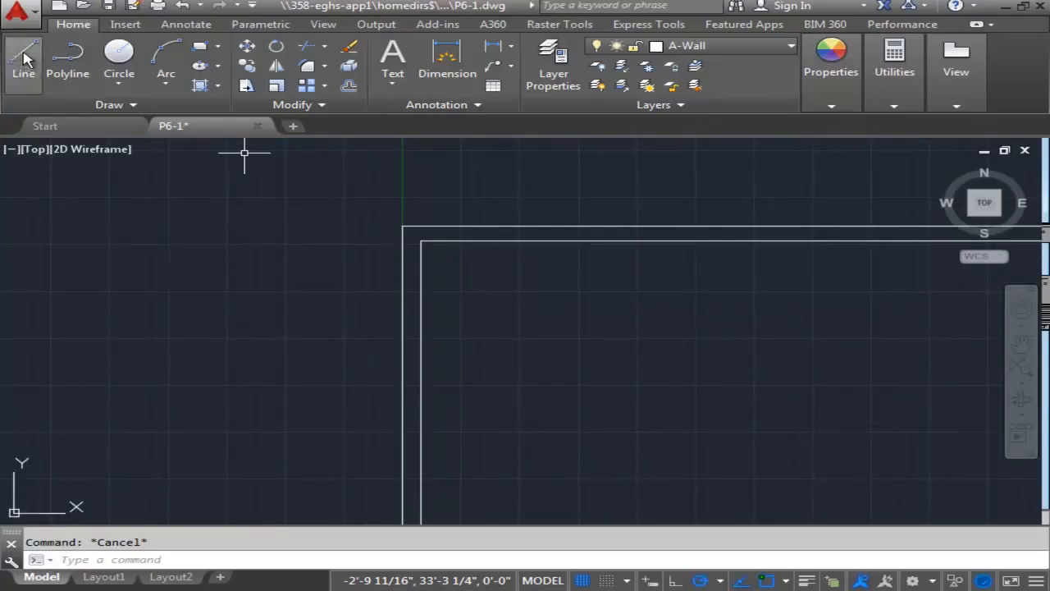
left_click(12, 62)
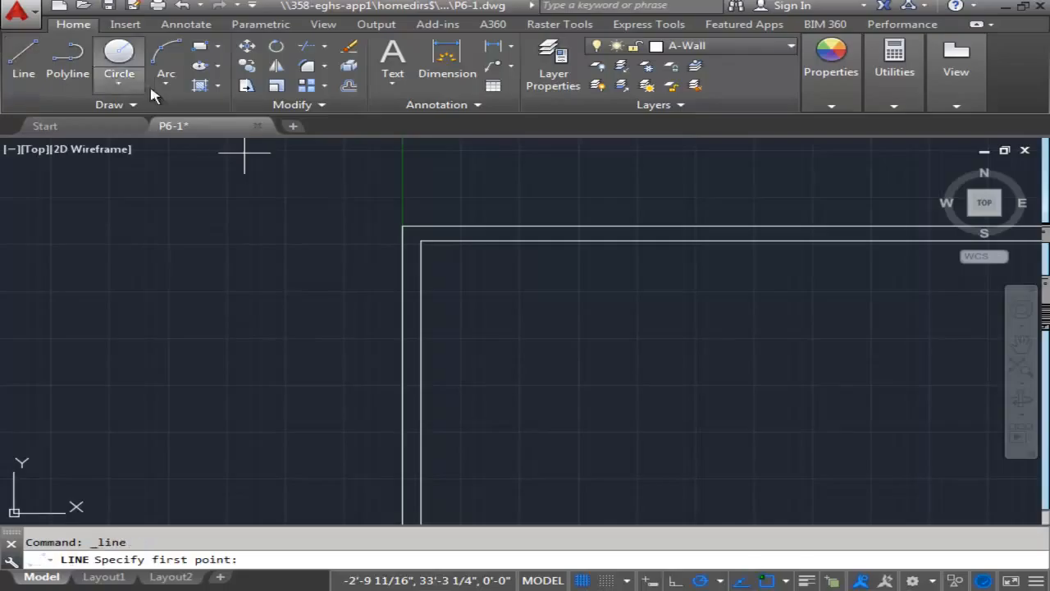
left_click(402, 225)
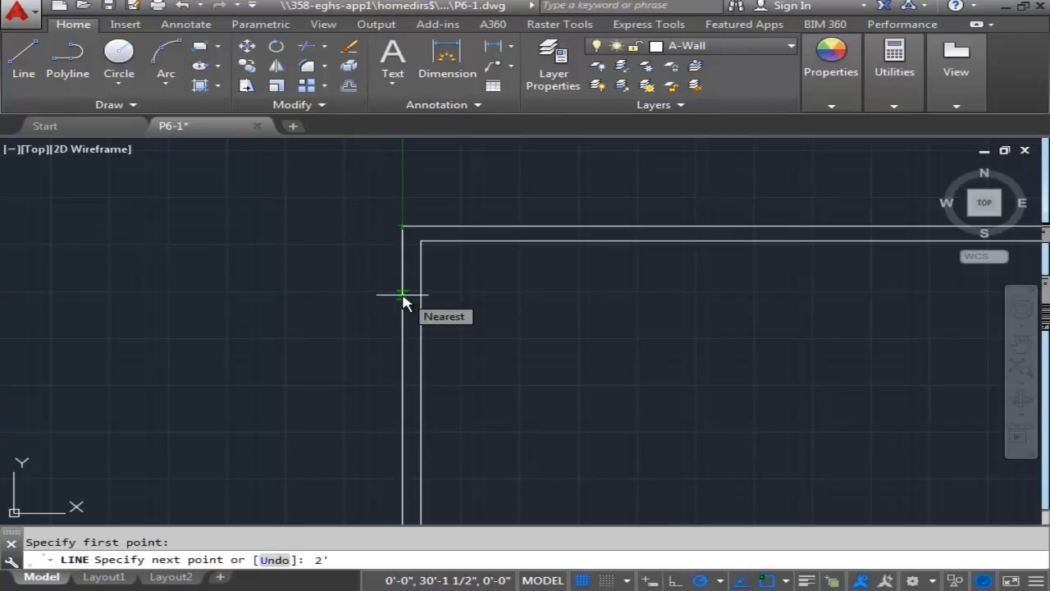
key("Return")
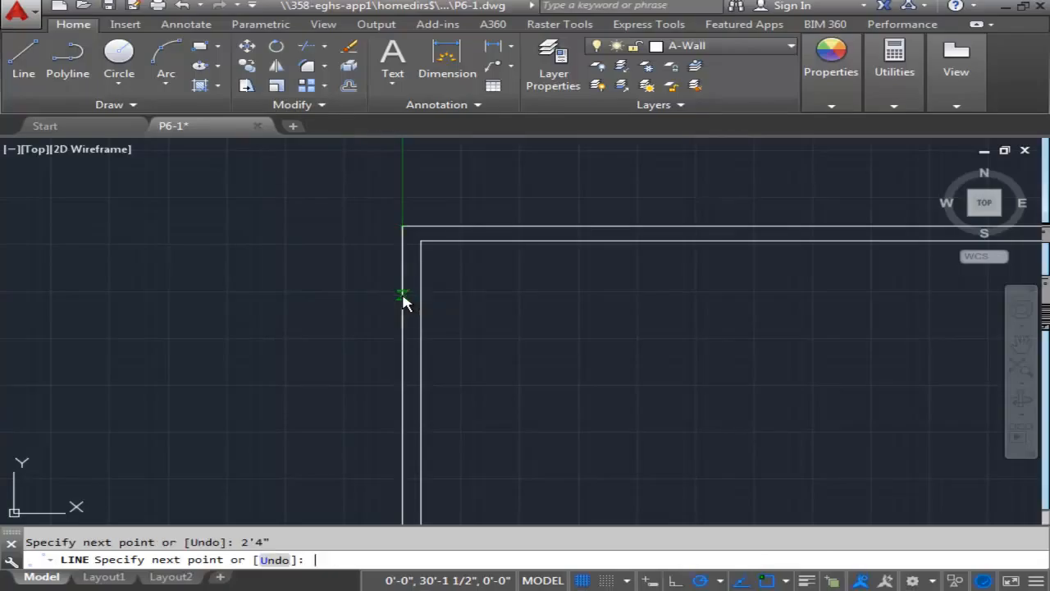
left_click(465, 330)
key("Escape")
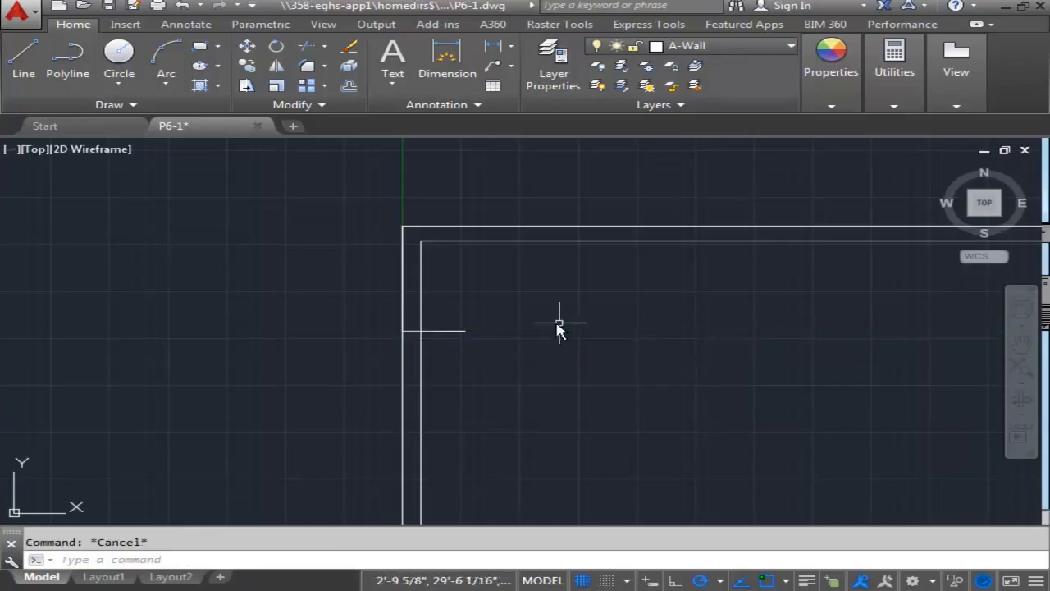
Erase the 2'4" vertical helper line on the left wall and make A-Door the current layer.
left_click(402, 279)
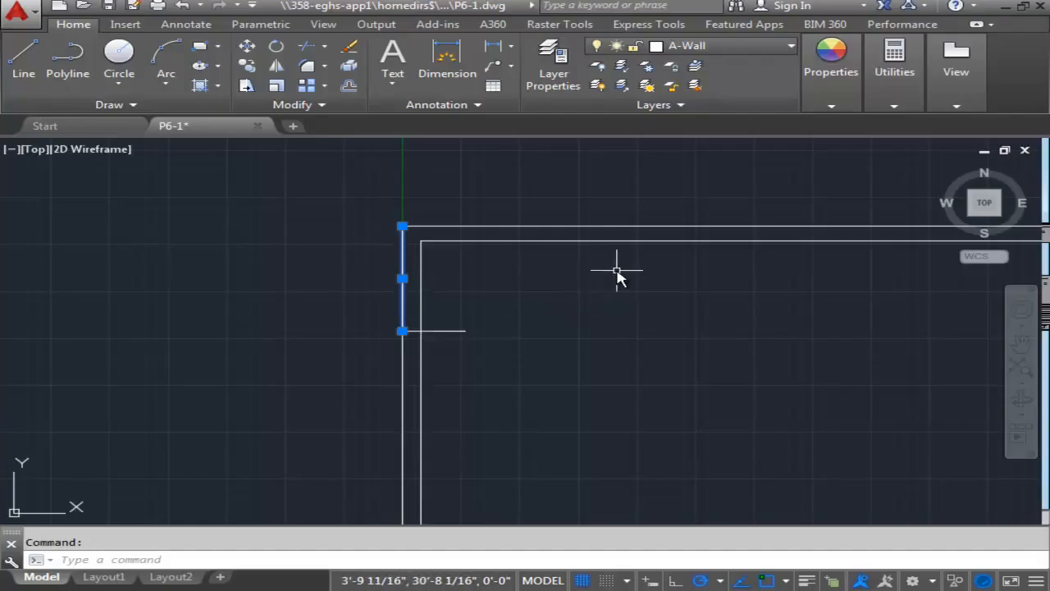
key("Delete")
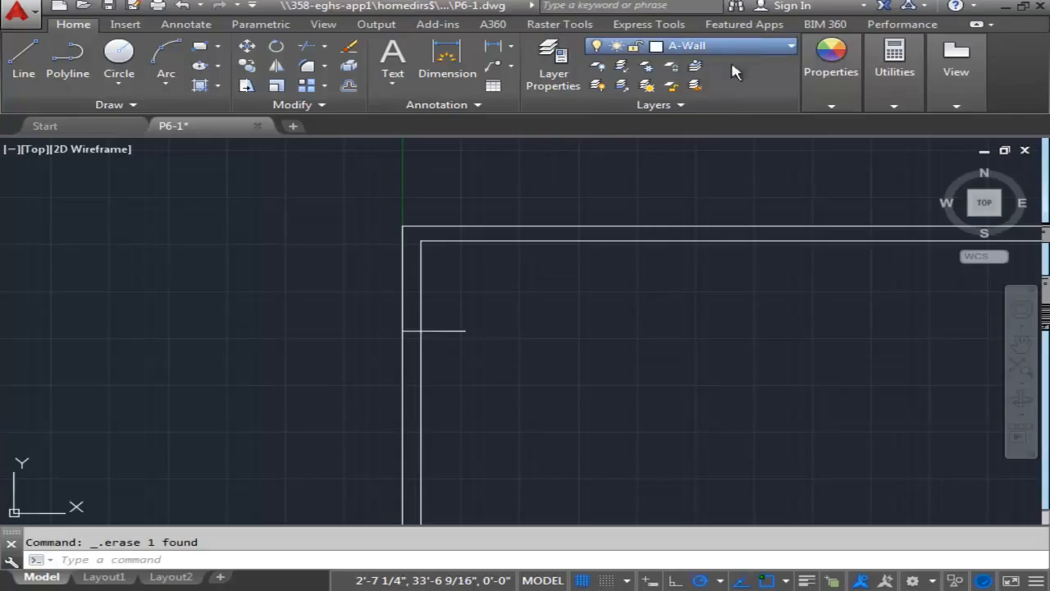
left_click(706, 103)
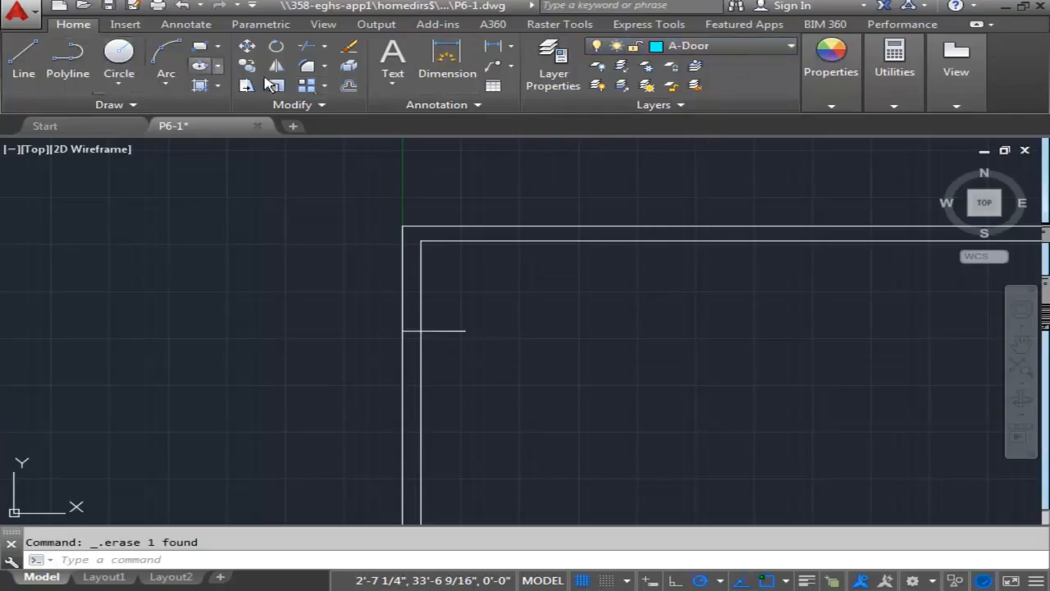
Offset the short horizontal line across the left wall 1'6" both upward and downward.
left_click(348, 86)
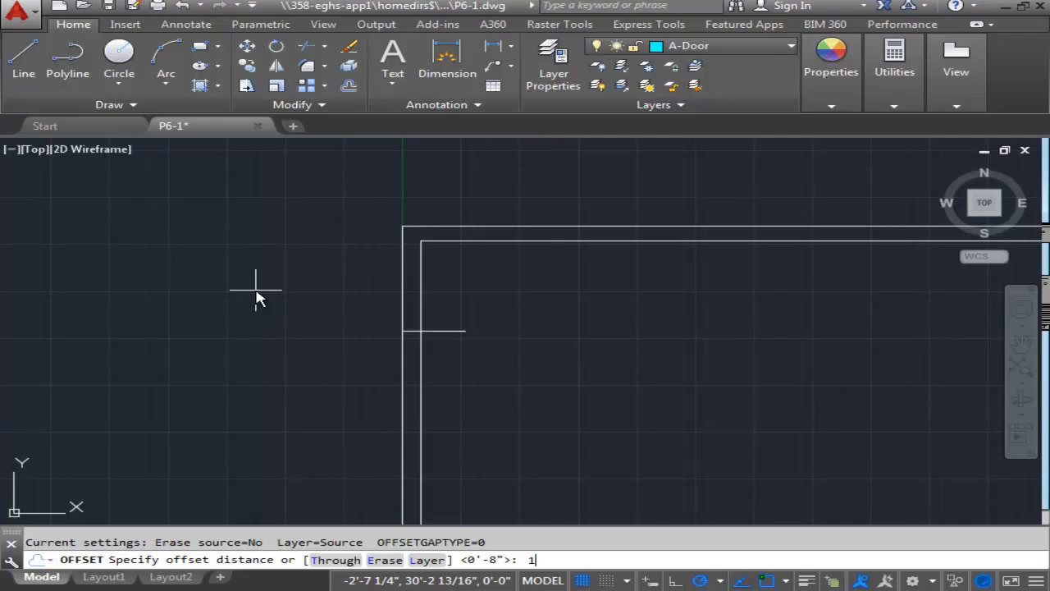
type("'6")
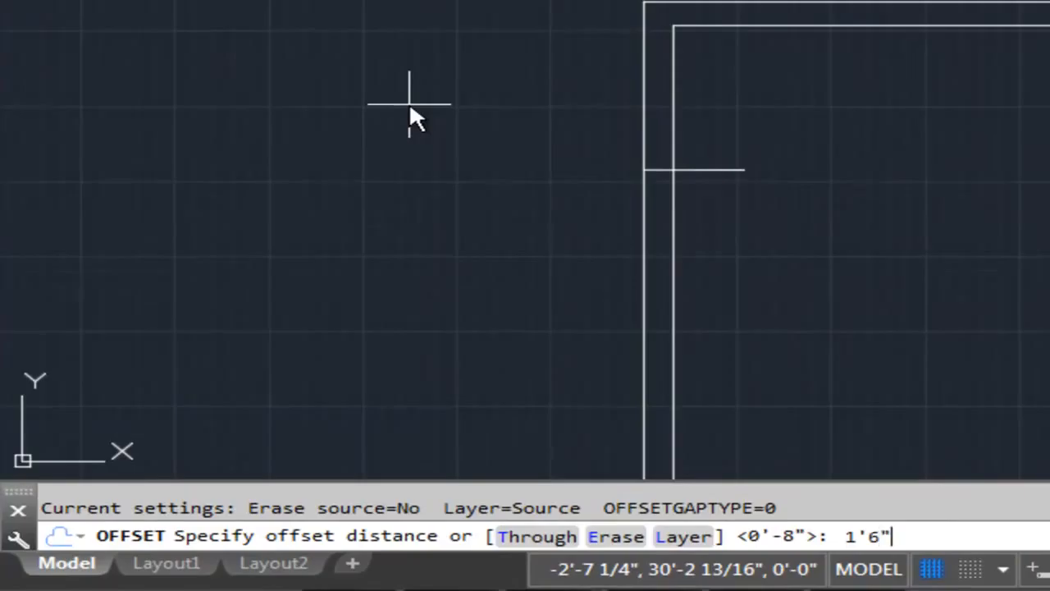
key("Return")
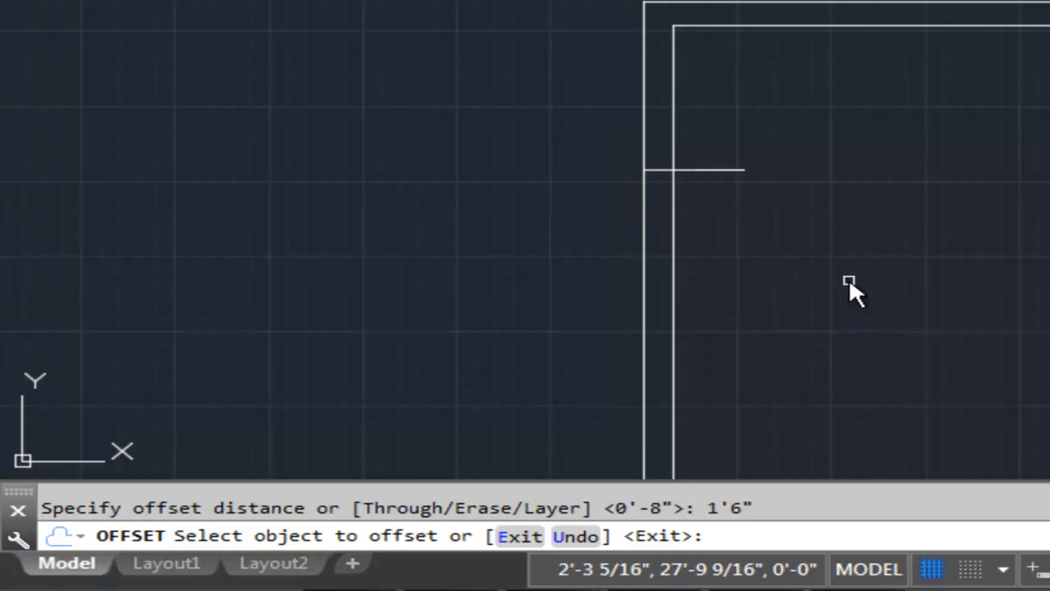
left_click(719, 170)
left_click(726, 115)
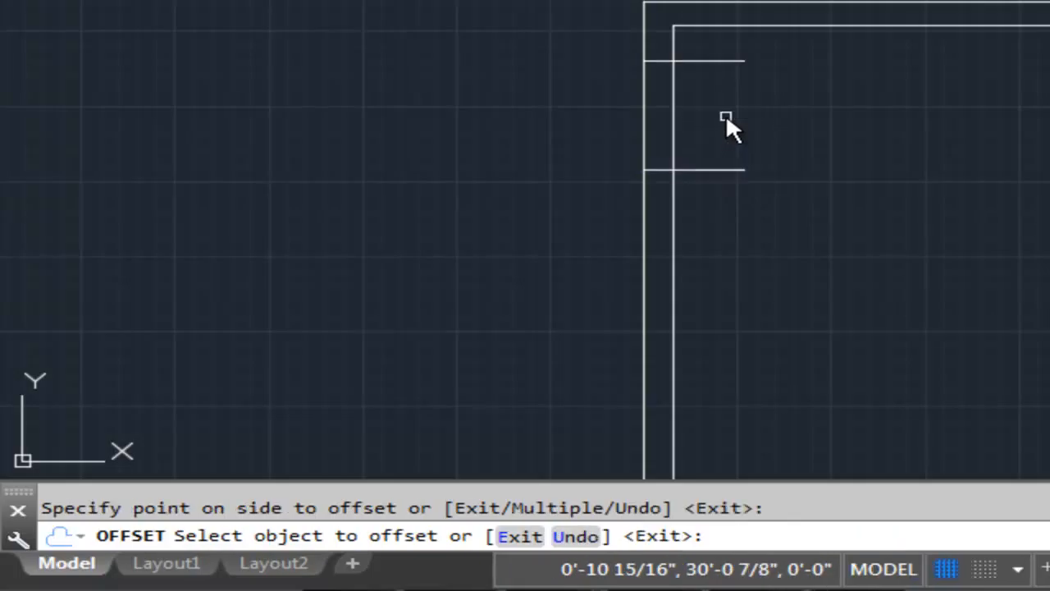
left_click(714, 170)
left_click(716, 228)
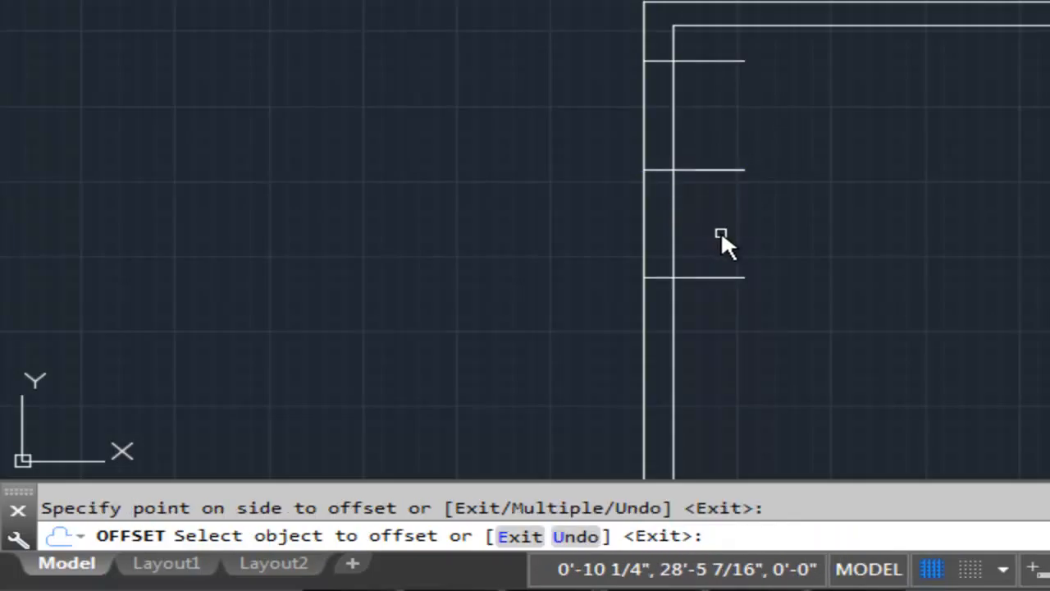
key("Return")
key("Escape")
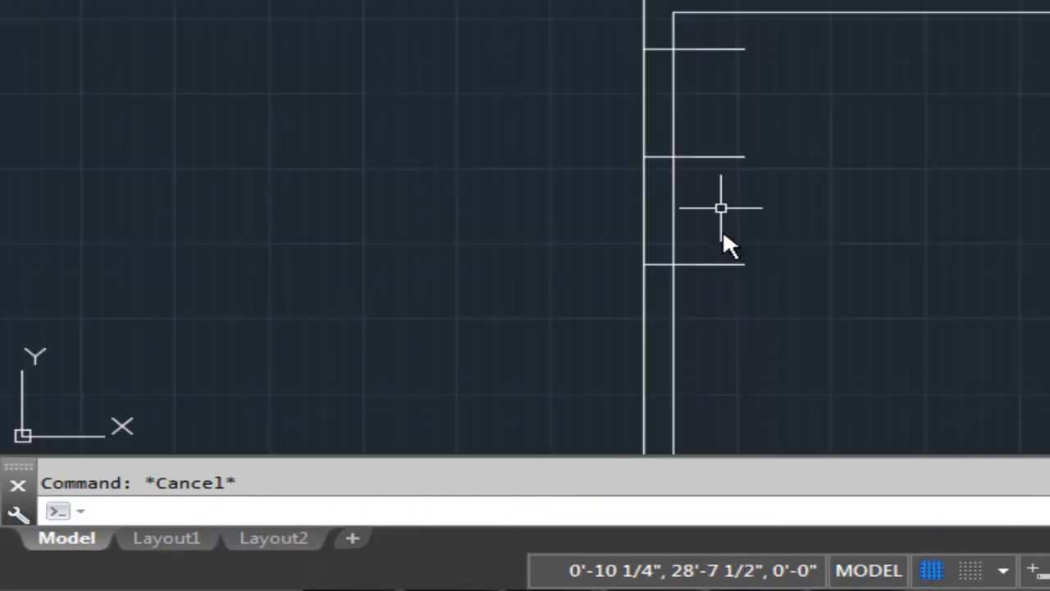
Erase the original centre line between the two offset lines on the left wall.
left_click(710, 160)
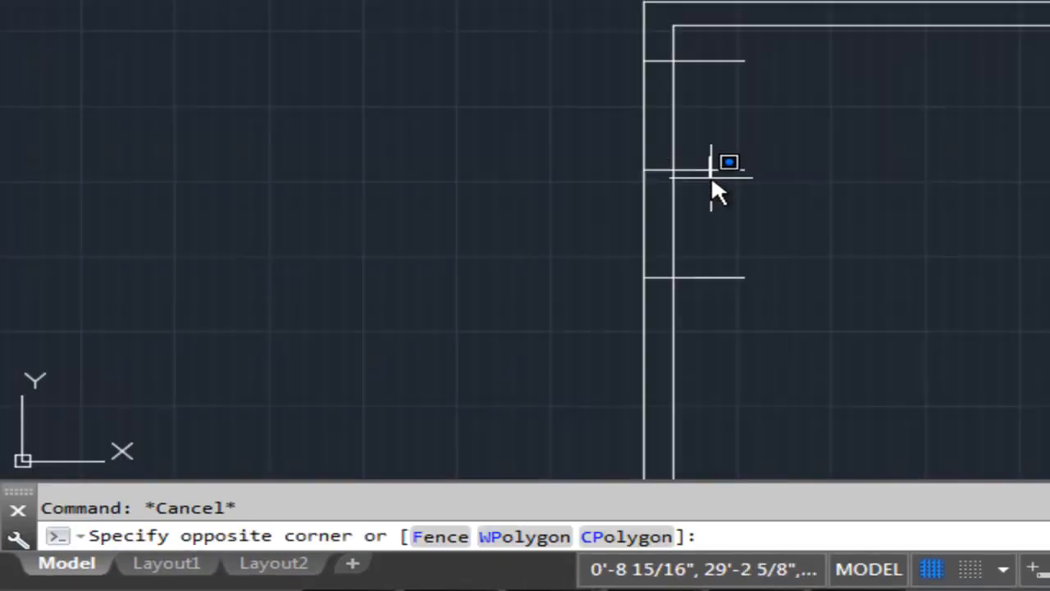
left_click(728, 177)
key("Delete")
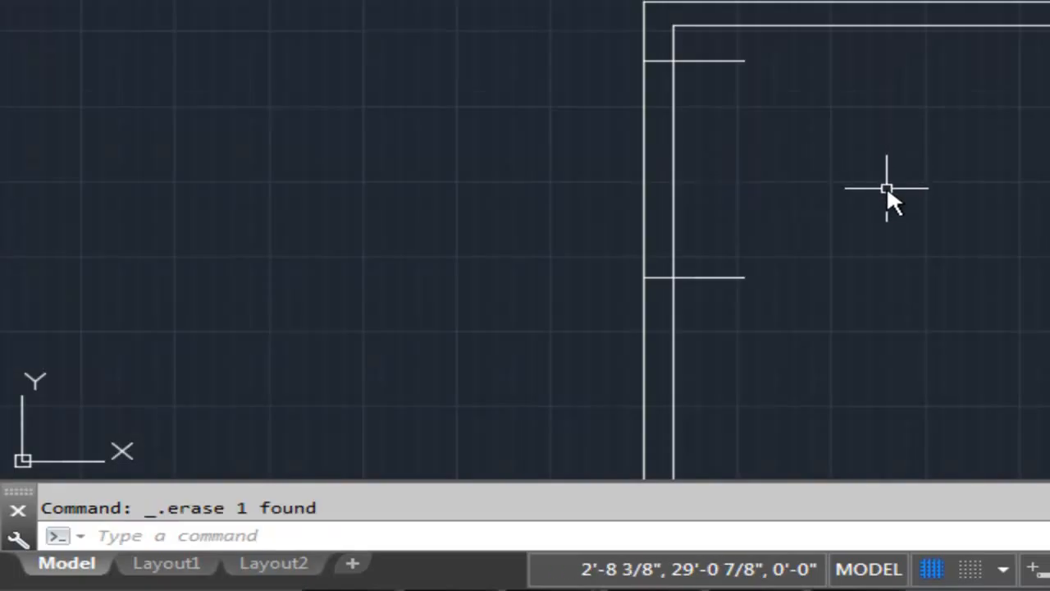
Trim the left wall lines between the two jamb lines to open the doorway, along with the jamb ends projecting into the room.
type("trim")
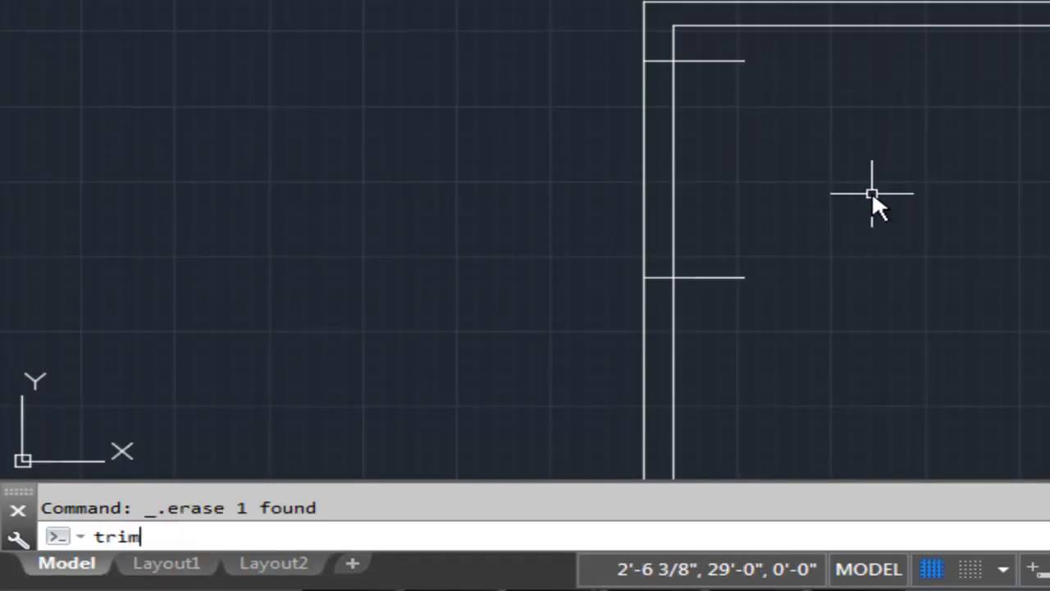
key("Return")
key("Return")
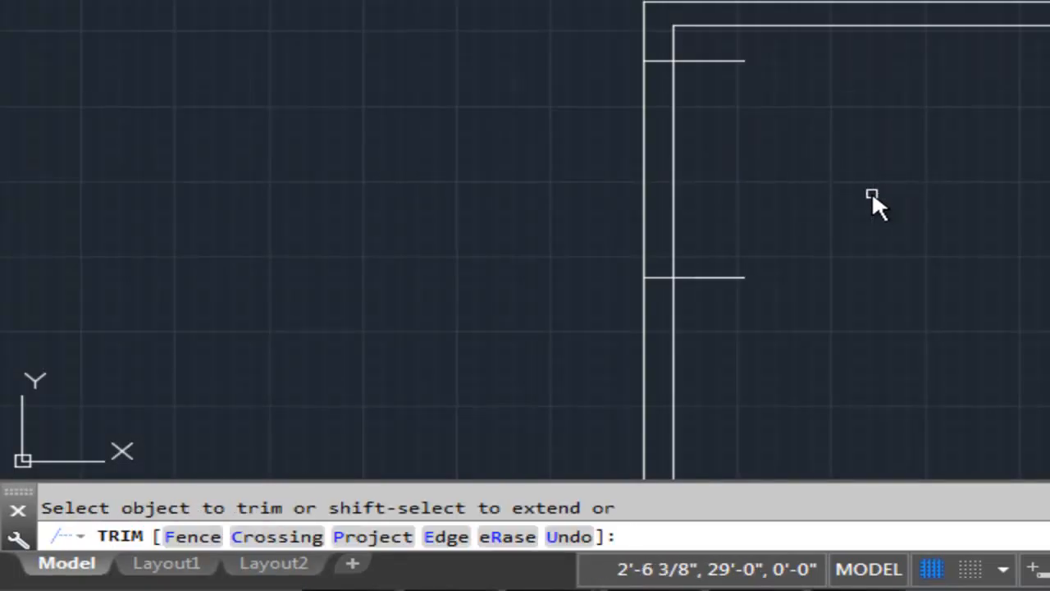
left_click(806, 129)
left_click(586, 180)
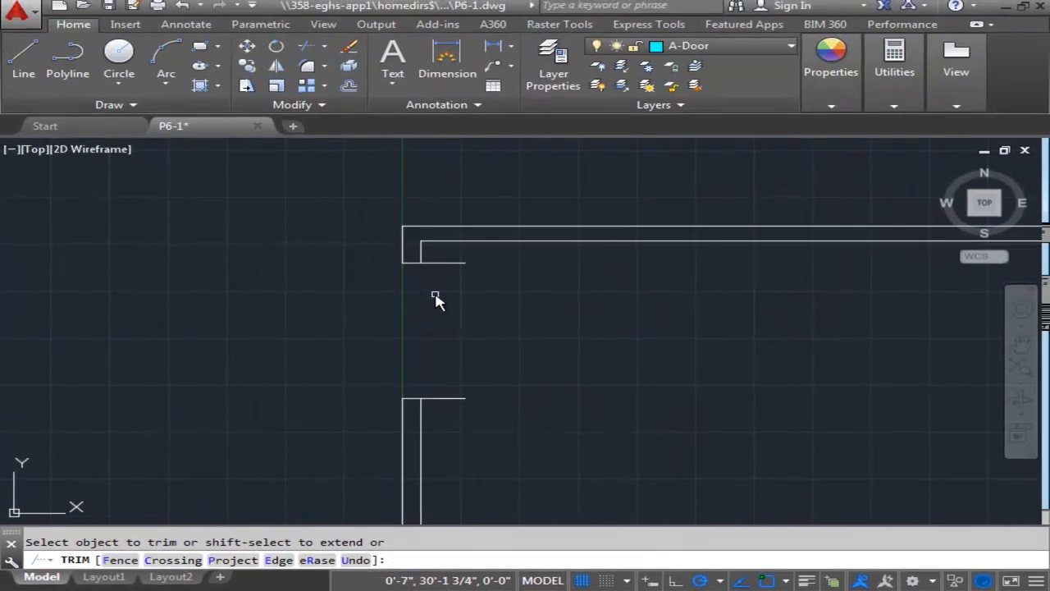
key("Escape")
scroll(566, 378, "down", 2)
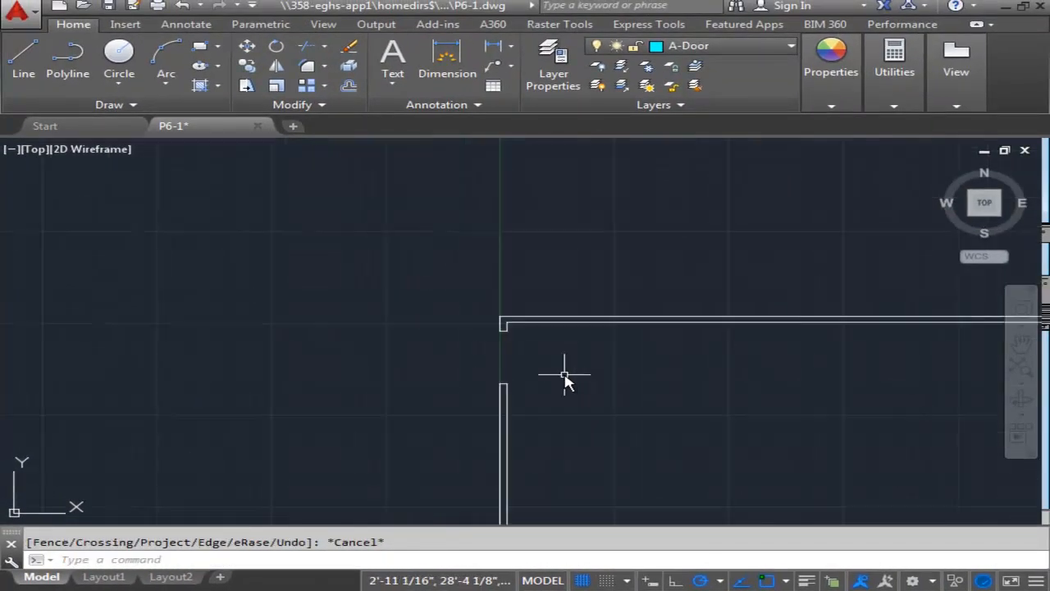
Draw a line from the origin 19' along the bottom wall, continuing with a vertical line about 3'-7" up into the room.
scroll(565, 377, "down", 5)
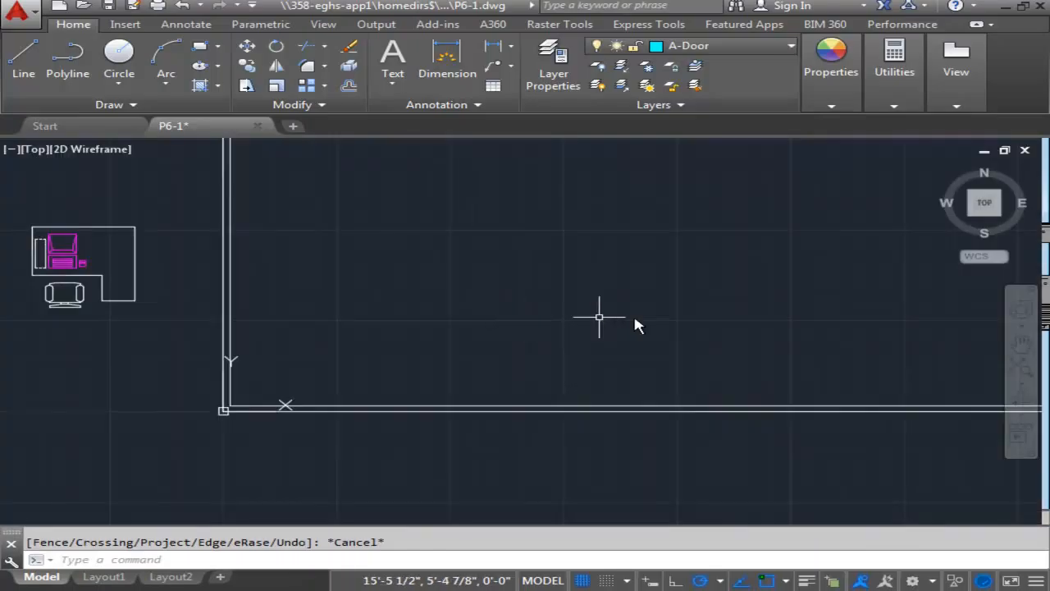
middle_click_drag(632, 320, 577, 244)
middle_click_drag(657, 327, 511, 326)
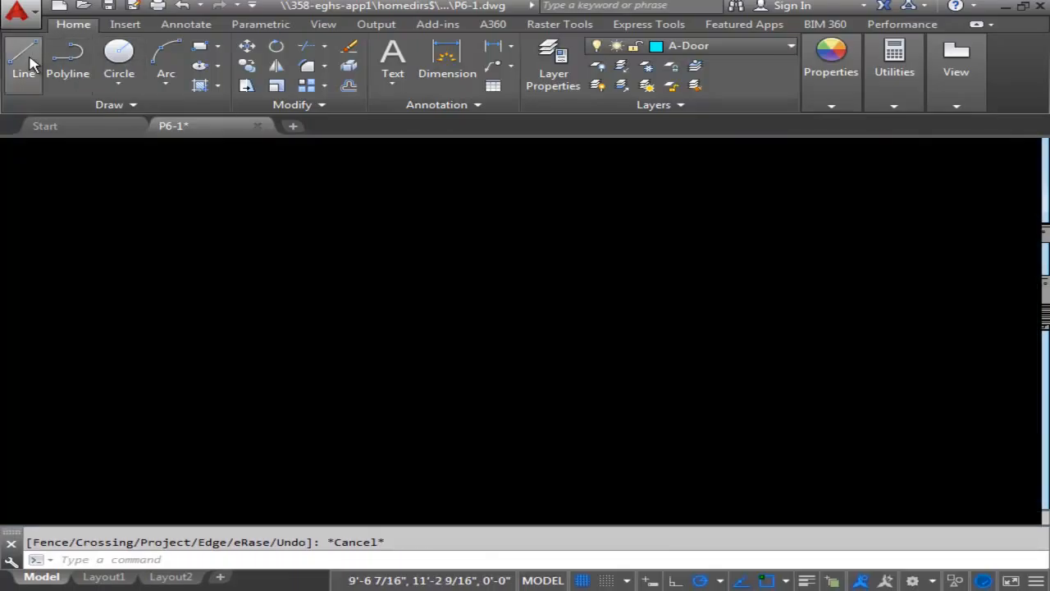
left_click(33, 61)
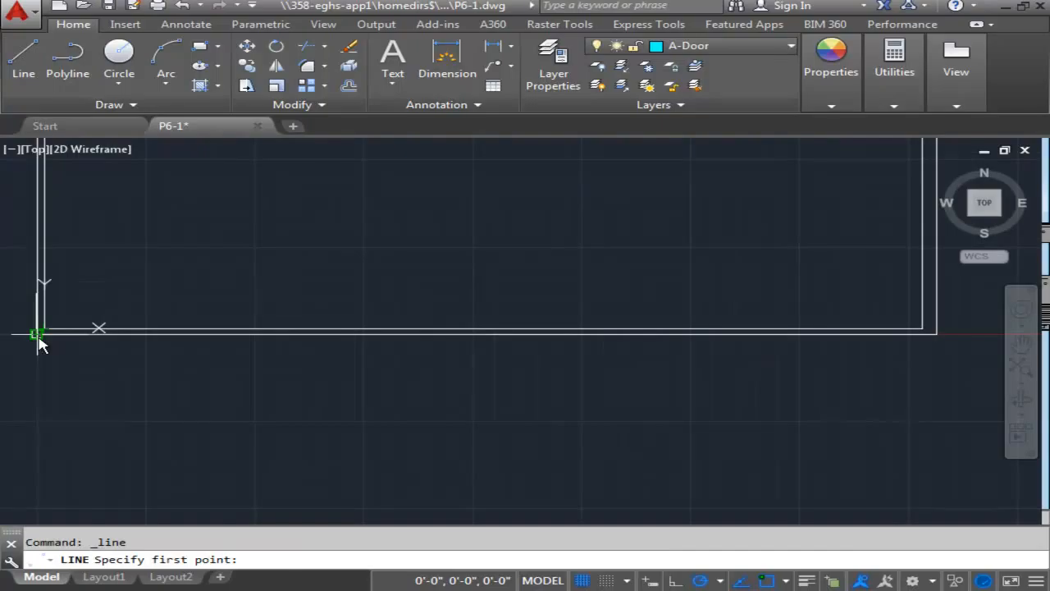
left_click(38, 334)
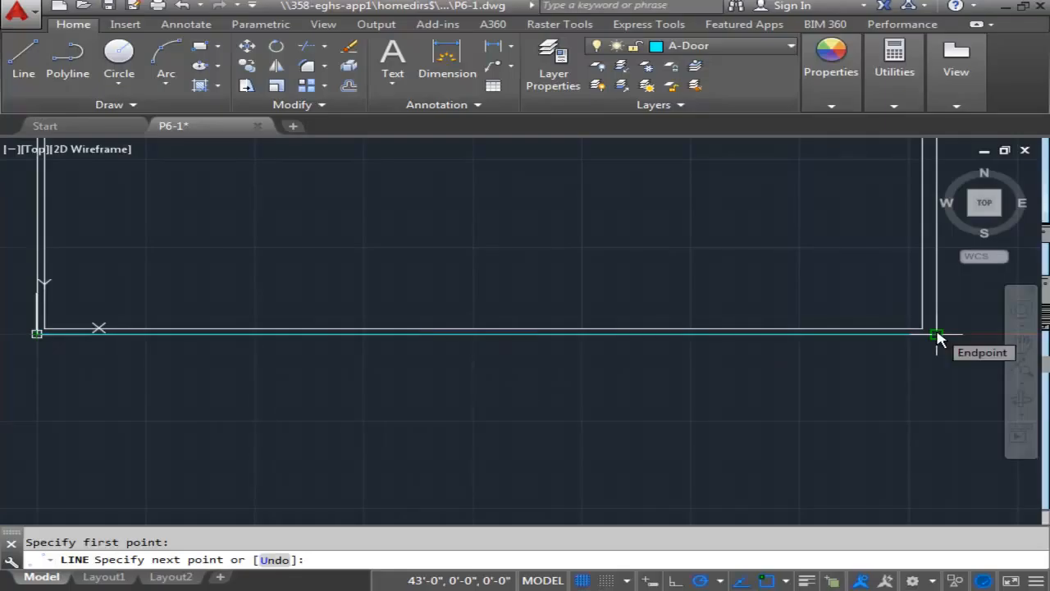
type("'")
key("Return")
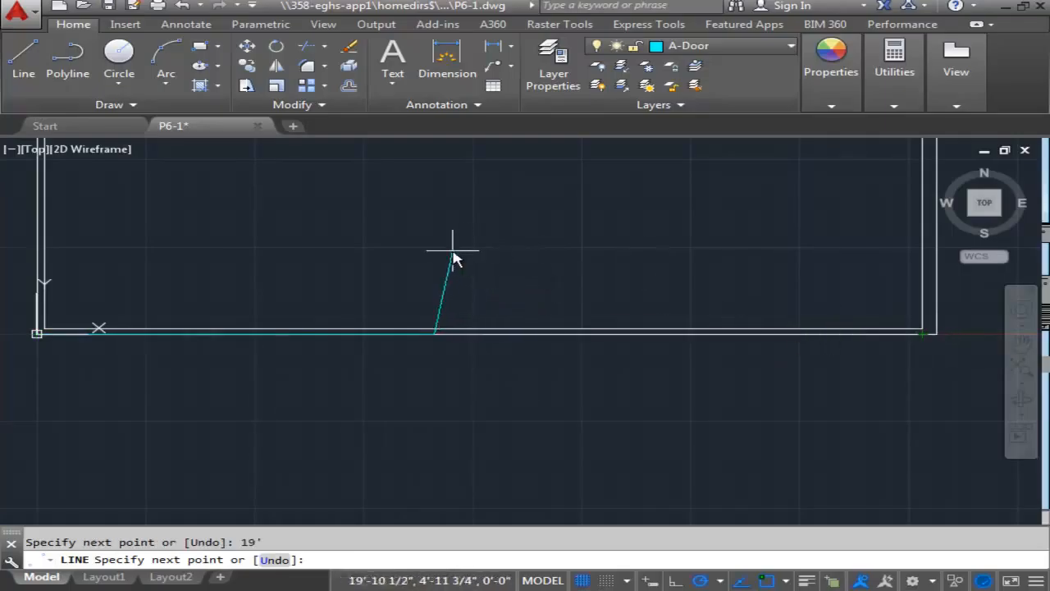
scroll(435, 246, "up", 3)
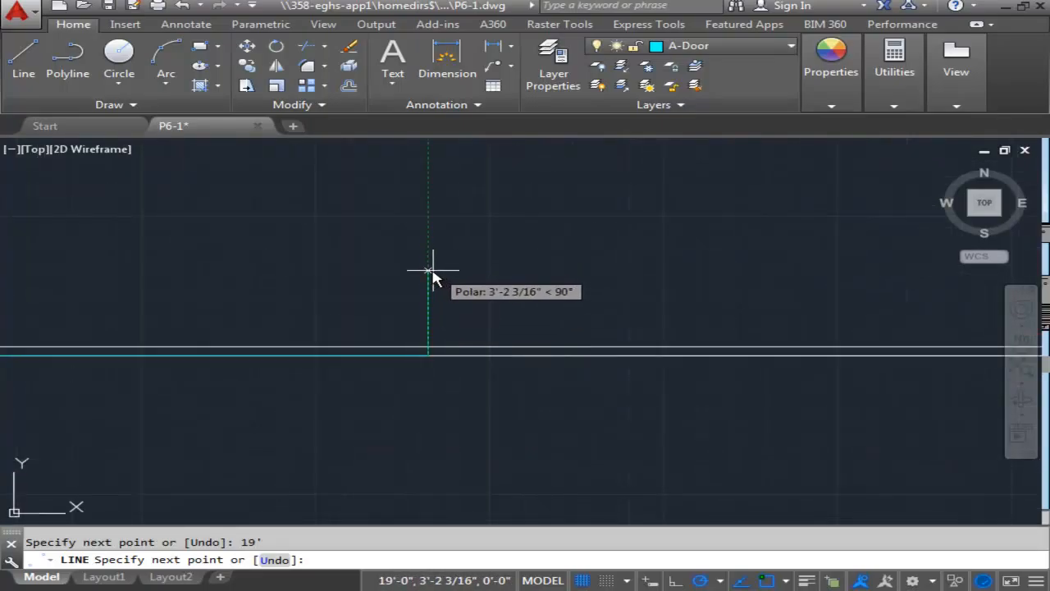
left_click(427, 259)
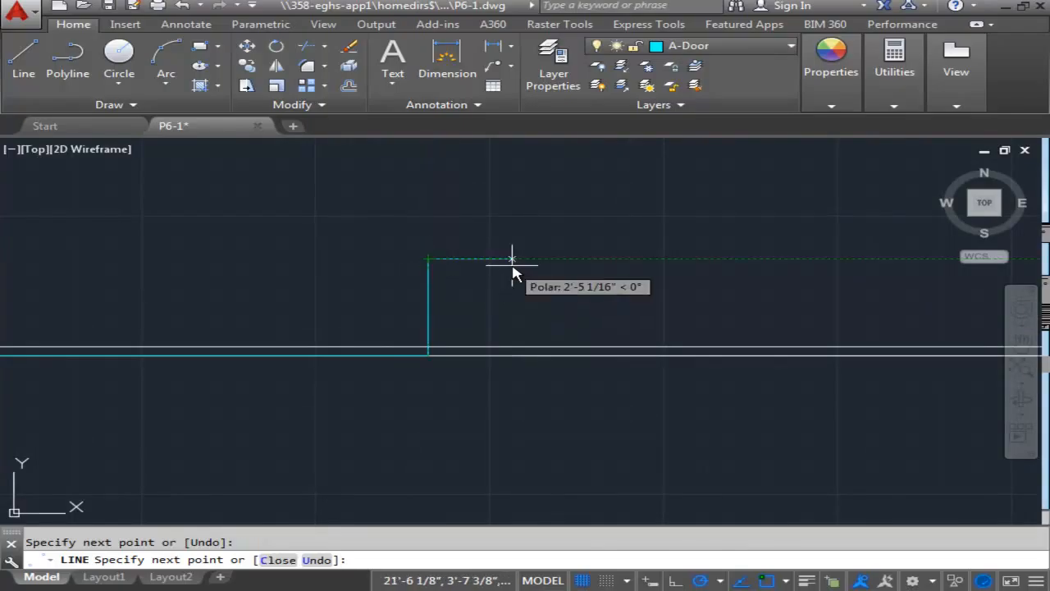
key("Escape")
Offset the vertical line at the bottom wall 1'-6" to both its right and left sides.
scroll(468, 297, "down", 2)
middle_click_drag(476, 298, 572, 297)
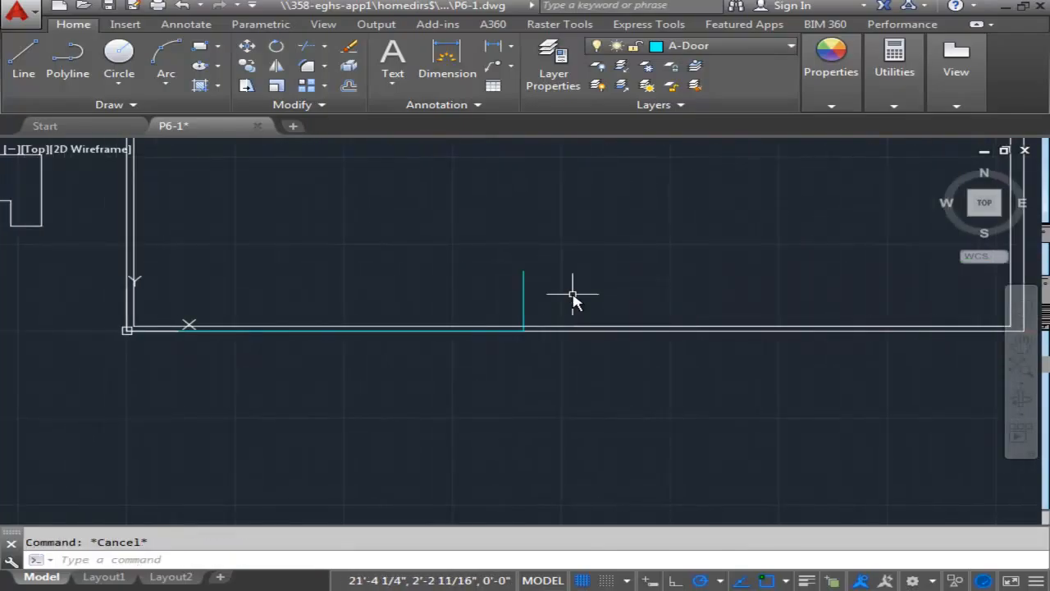
key("Return")
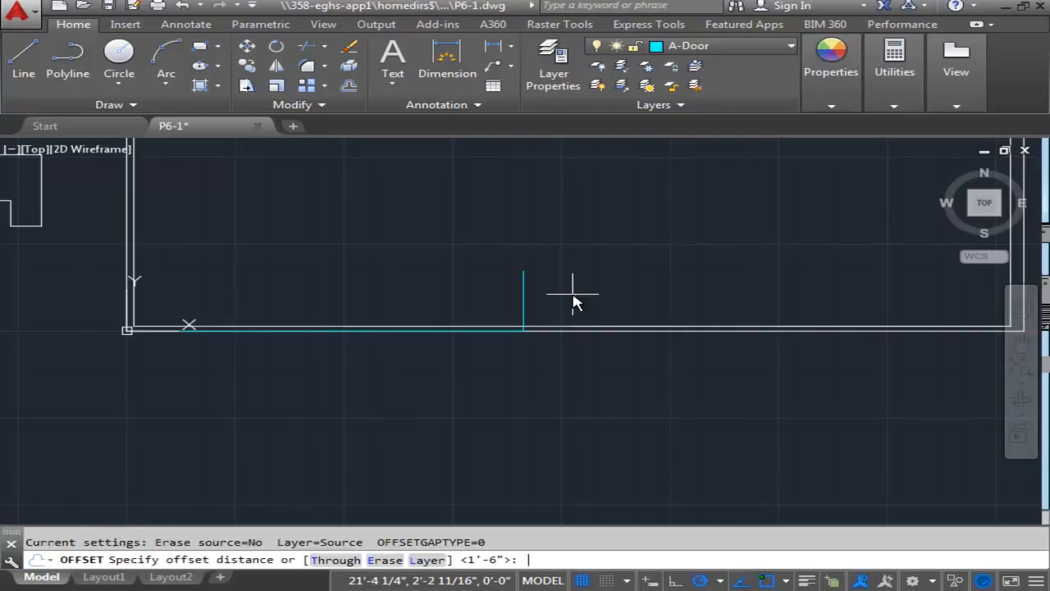
key("Return")
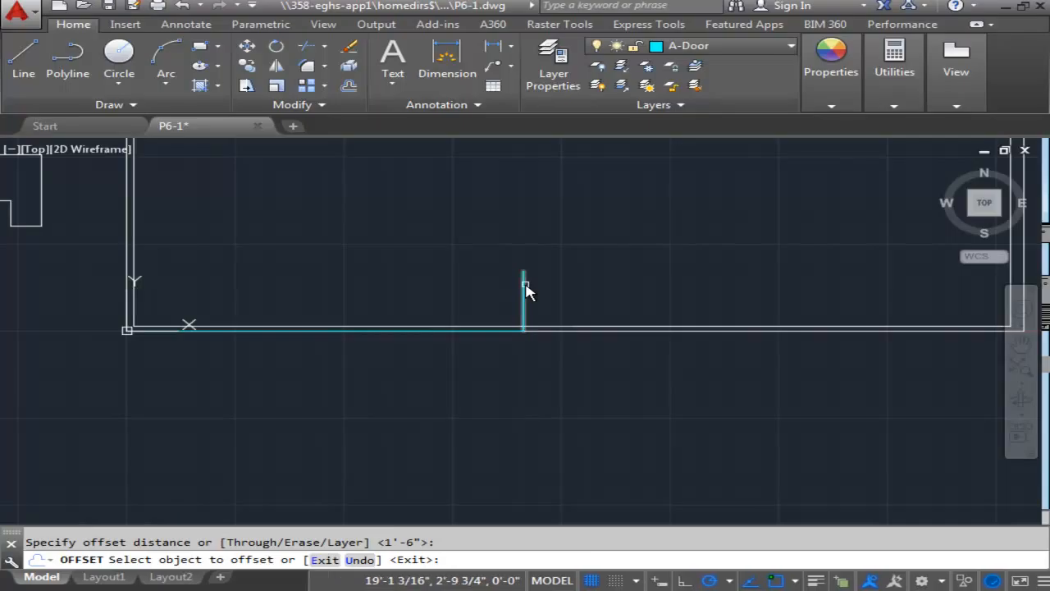
left_click(526, 284)
left_click(593, 296)
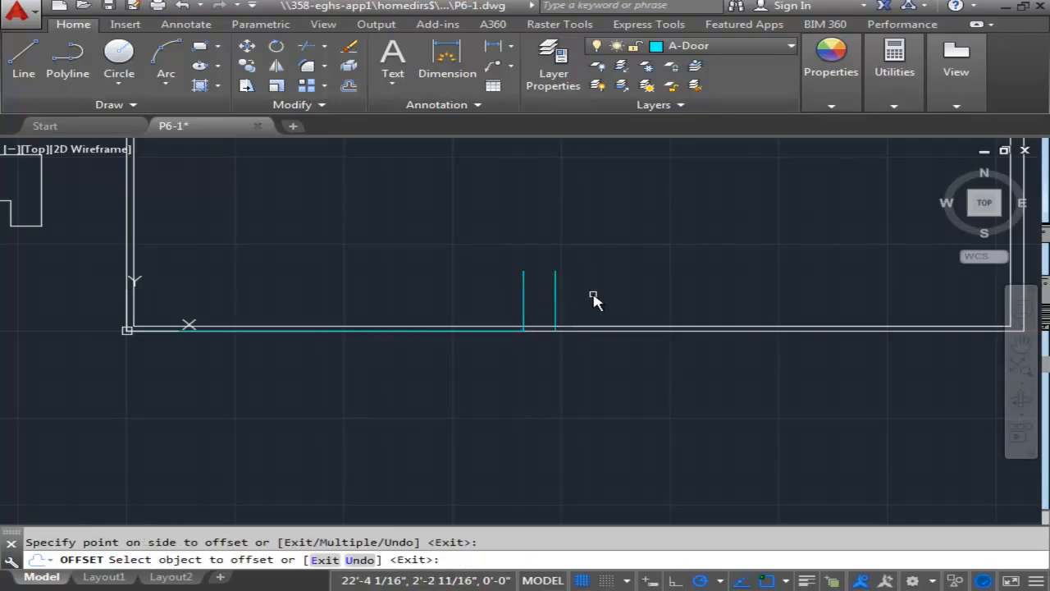
left_click(523, 302)
left_click(436, 305)
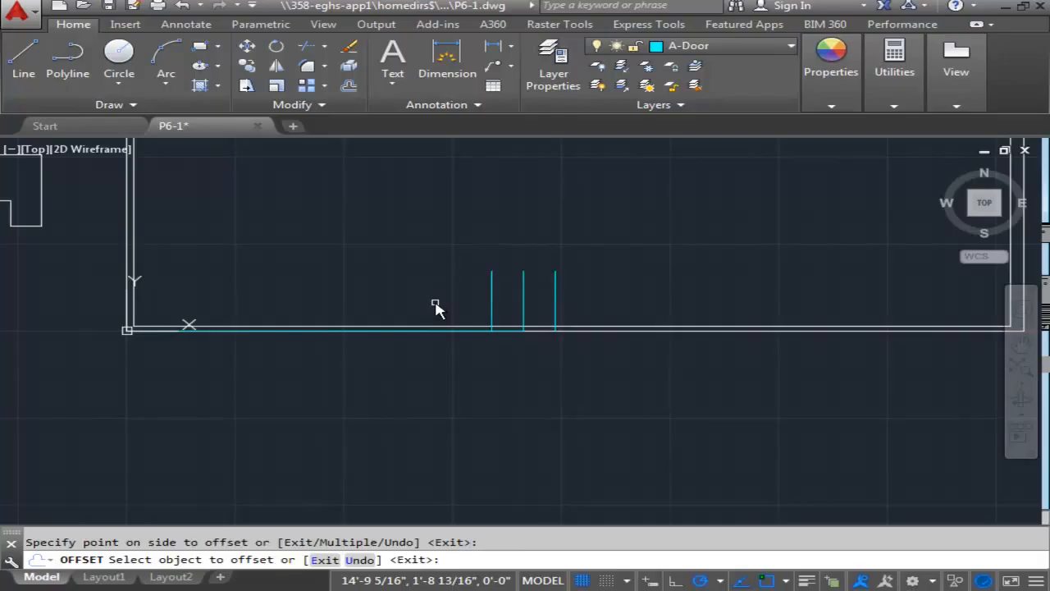
Erase the 19' construction line along the bottom wall and the centre vertical line between the two offset jamb lines.
key("Escape")
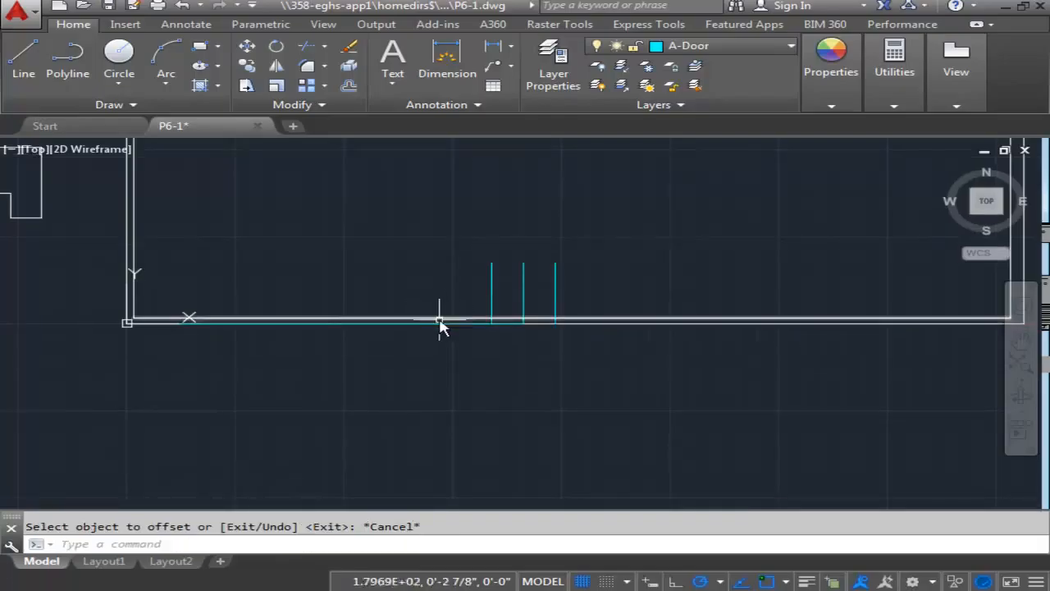
left_click(441, 324)
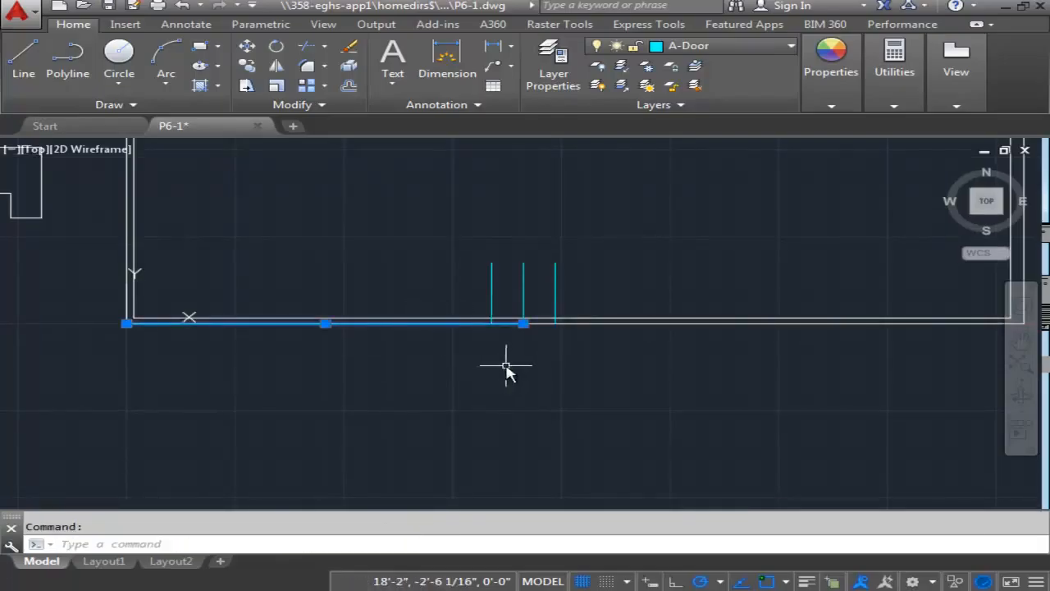
key("Delete")
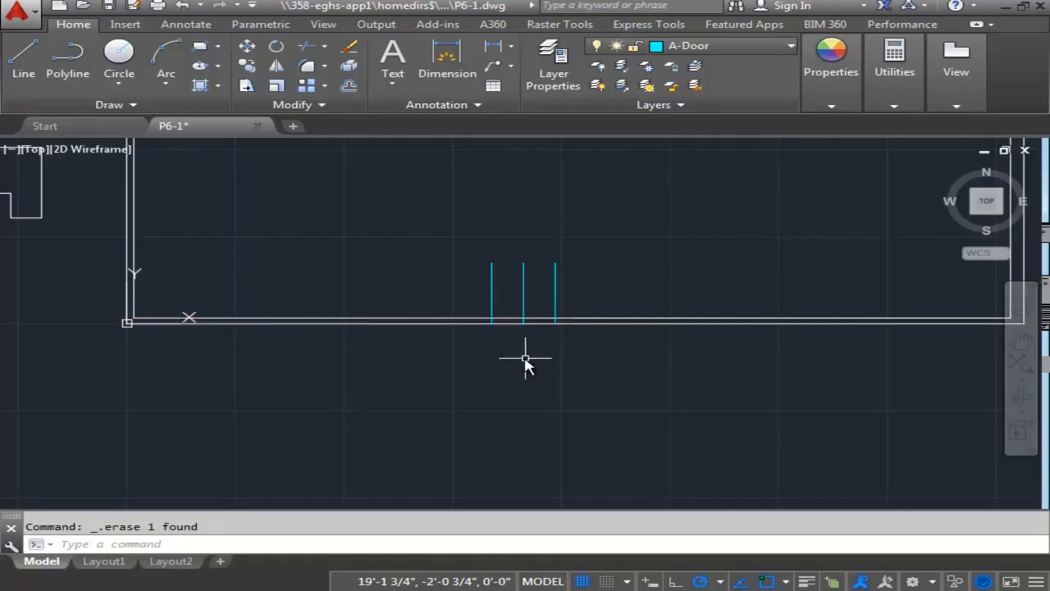
left_click(523, 295)
key("Delete")
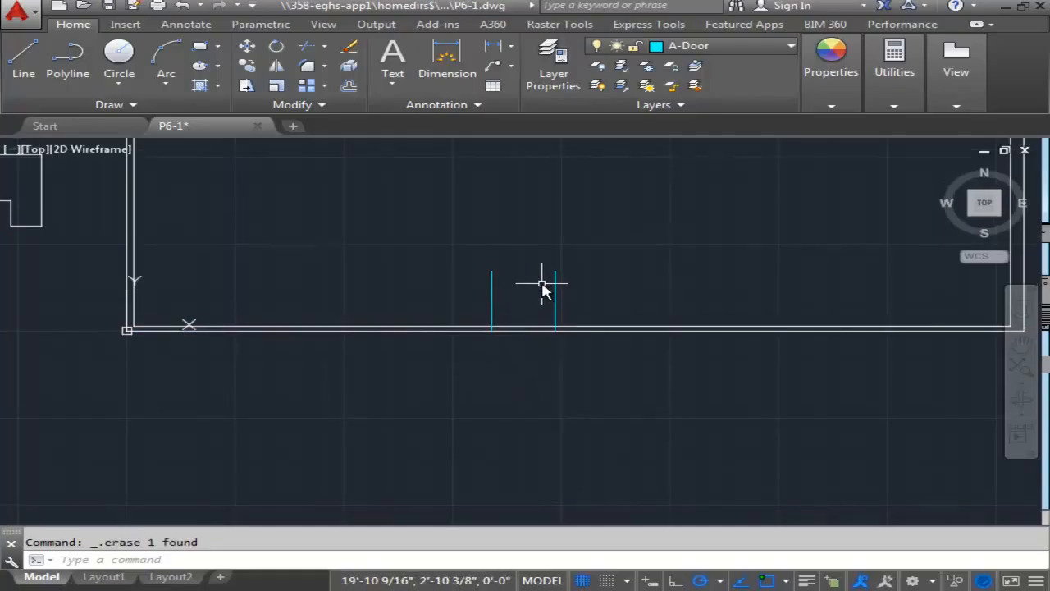
Trim the jamb ends projecting into the room and the bottom wall lines between the jambs to open the doorway.
key("Return")
key("Return")
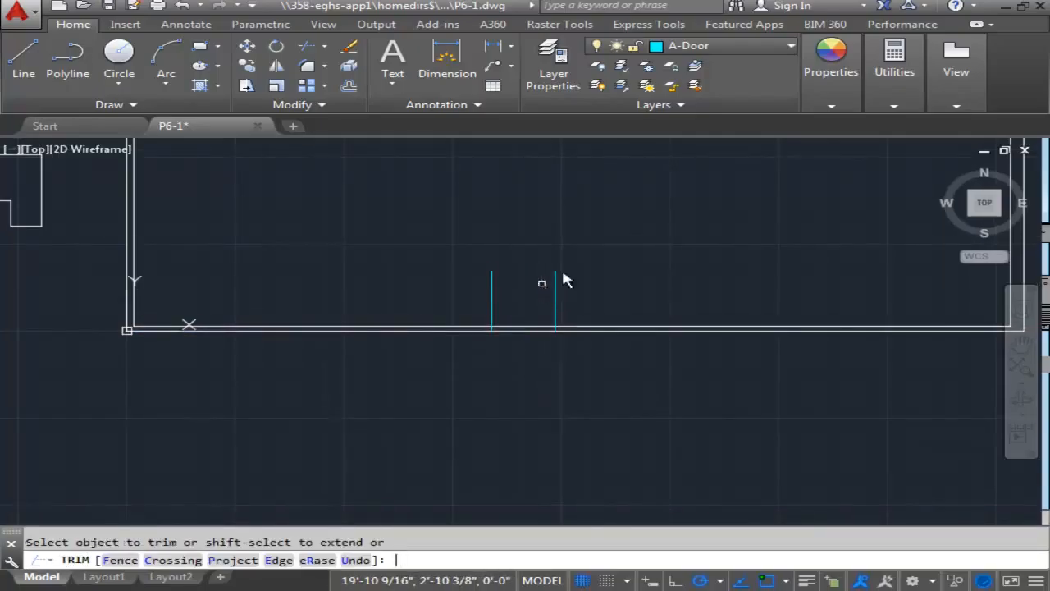
left_click(444, 263)
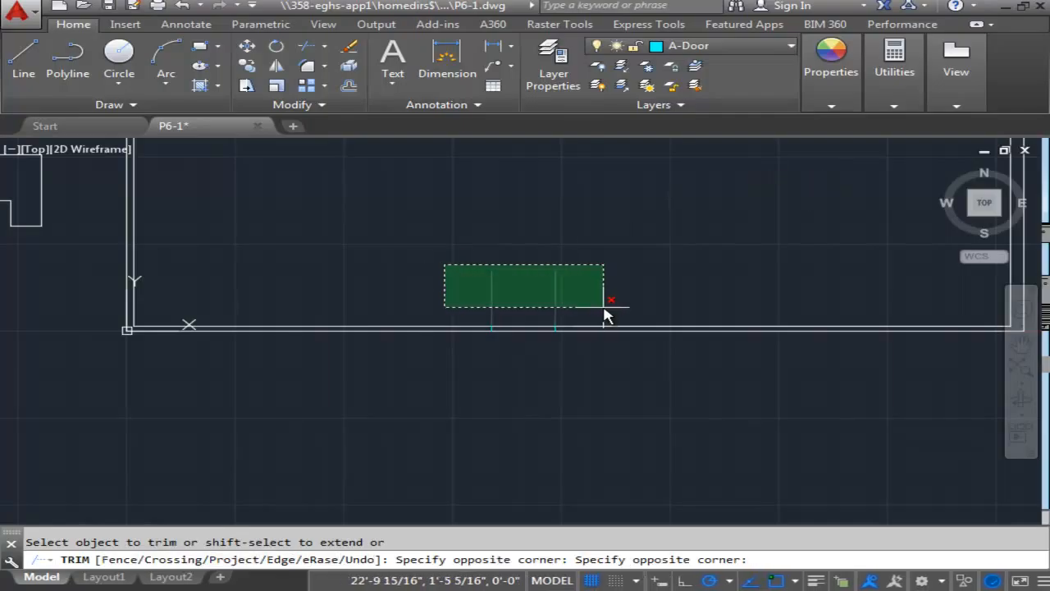
left_click(602, 310)
left_click(523, 328)
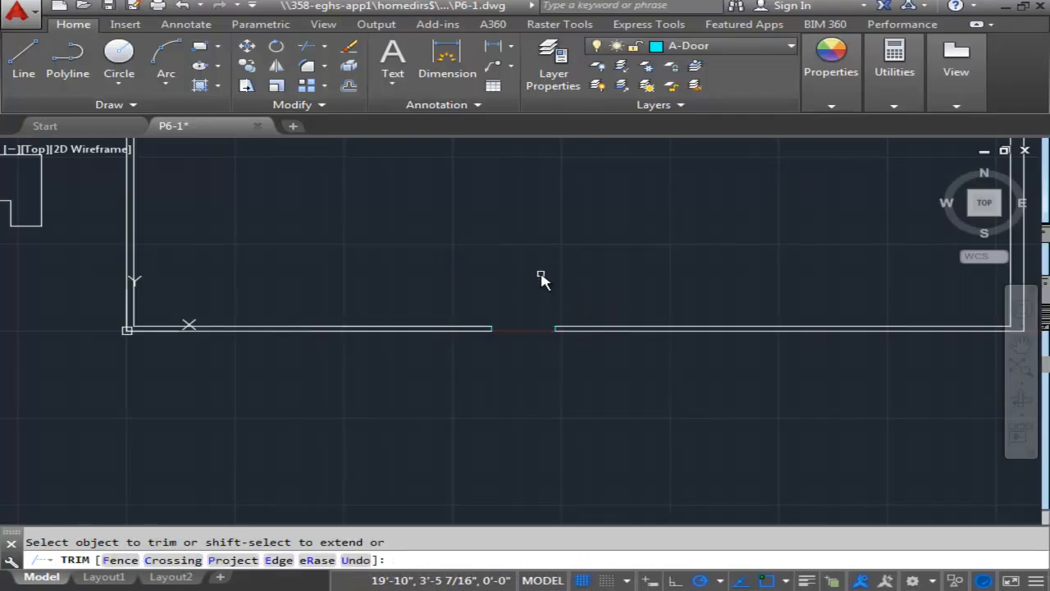
key("Escape")
Draw a 3' door line at 225° from the outer corner of the left doorway's upper jamb, using 45° polar tracking increments.
scroll(539, 295, "up", 3)
middle_click_drag(560, 306, 607, 266)
middle_click_drag(495, 260, 527, 226)
scroll(526, 226, "down", 2)
scroll(457, 218, "up", 1)
mouse_move(456, 217)
middle_mouse_down()
mouse_move(495, 271)
mouse_move(577, 447)
middle_mouse_up()
scroll(344, 292, "down", 4)
mouse_move(339, 284)
middle_mouse_down()
mouse_move(350, 325)
mouse_move(424, 449)
middle_mouse_up()
scroll(335, 244, "up", 6)
middle_click_drag(360, 234, 385, 269)
left_click(390, 189)
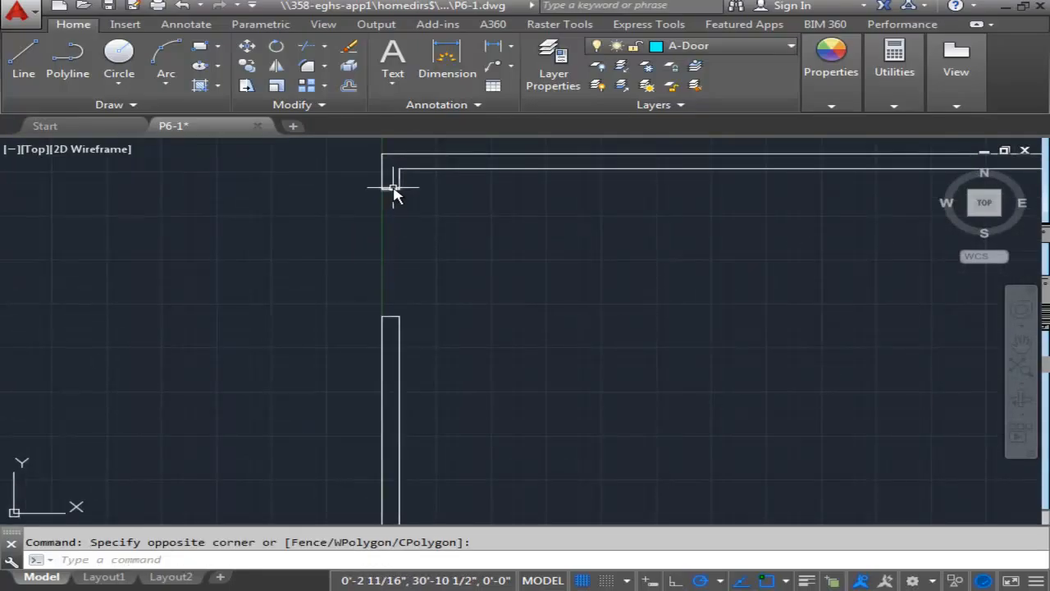
key("Escape")
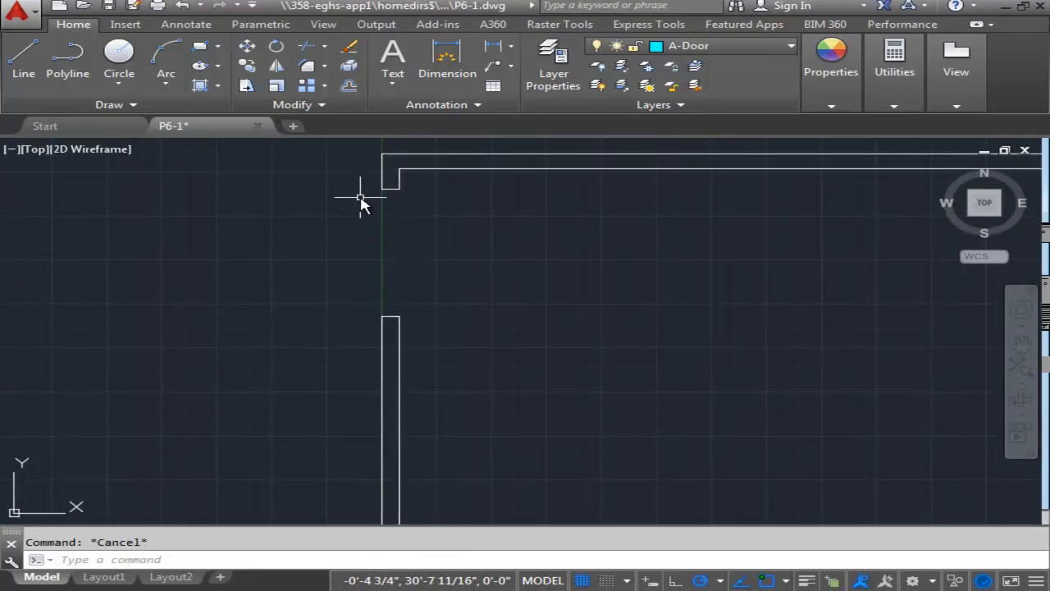
left_click(24, 58)
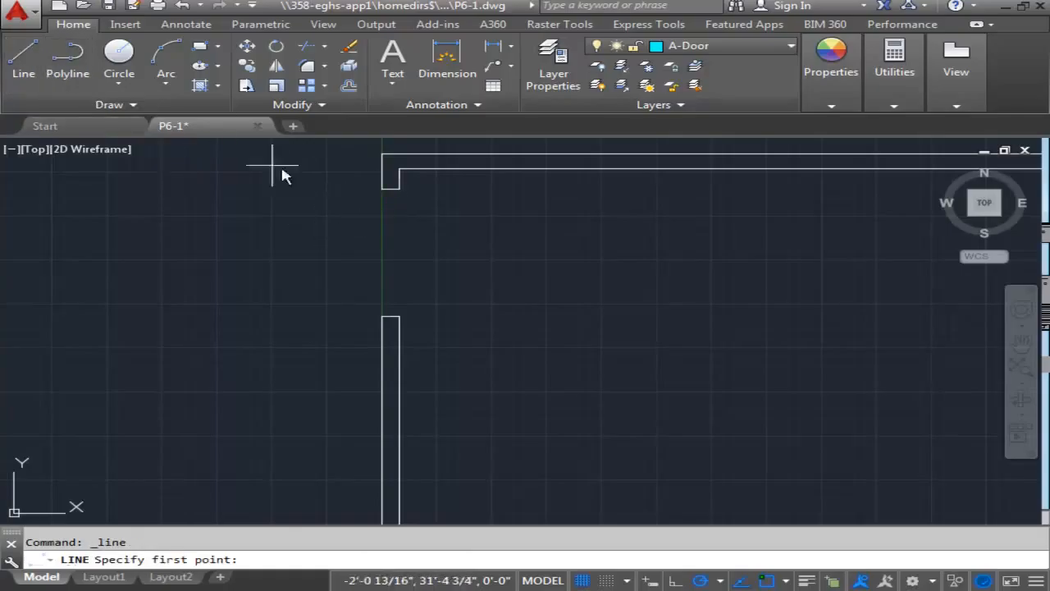
left_click(382, 189)
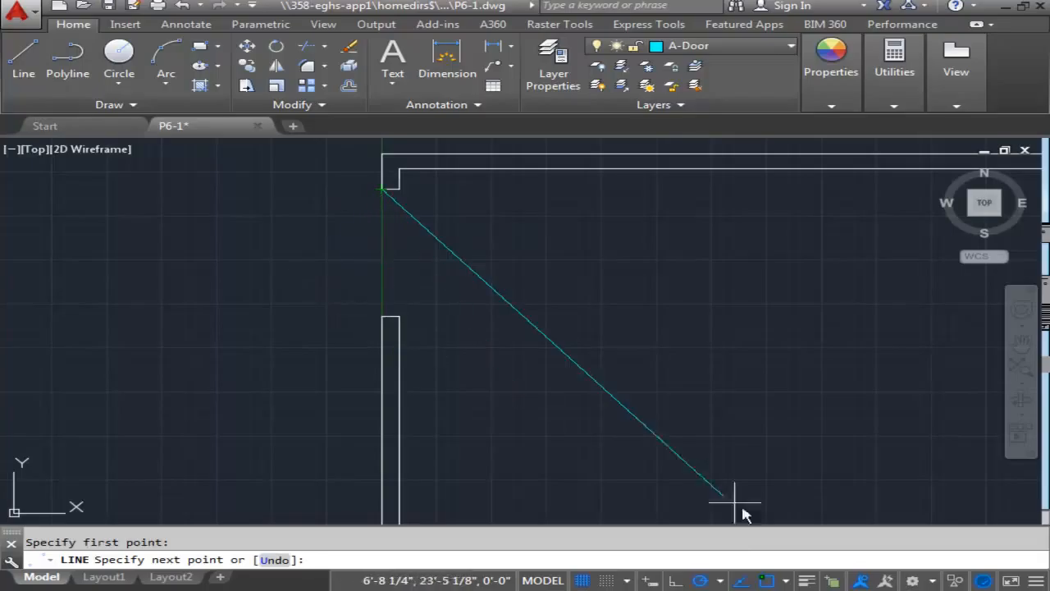
left_click(720, 580)
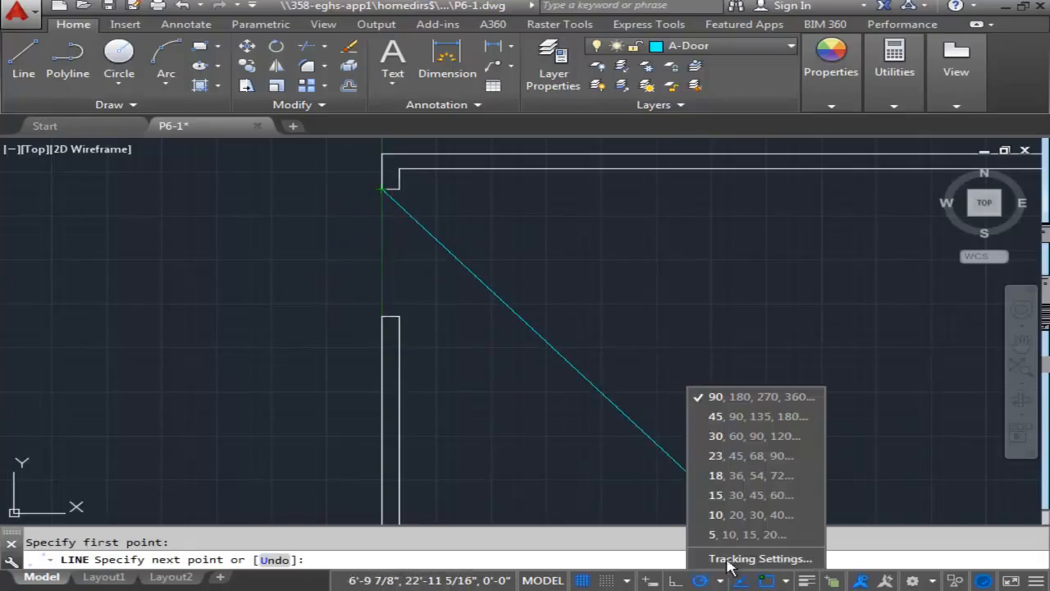
left_click(727, 417)
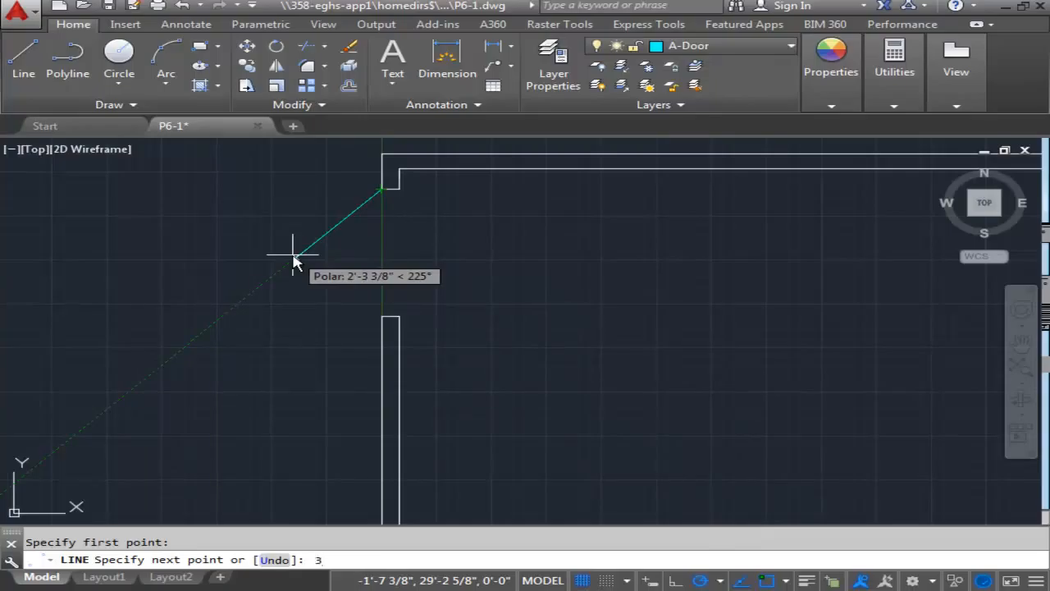
type("3'")
key("Return")
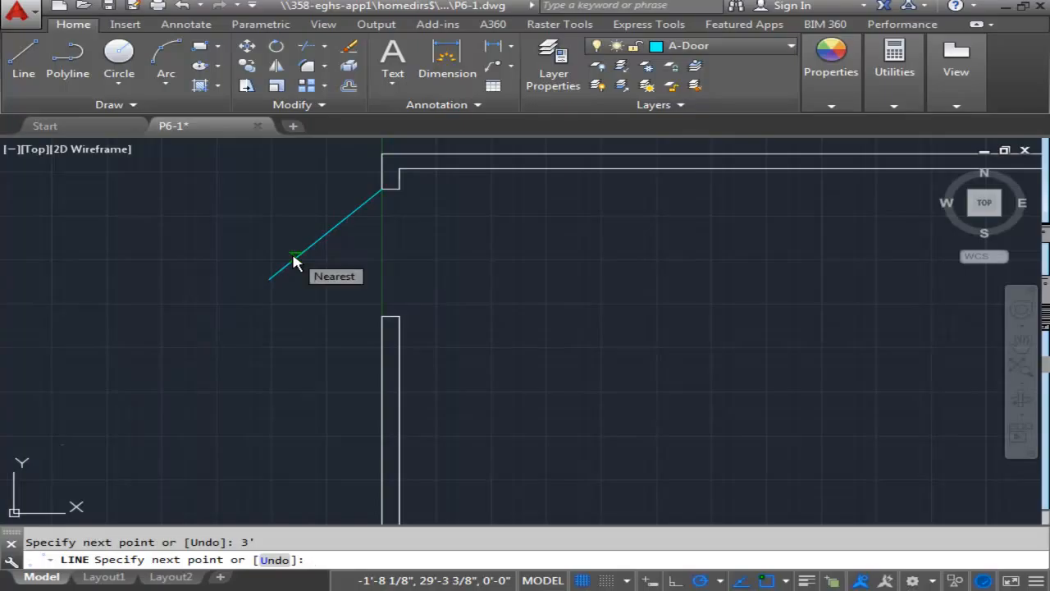
key("Return")
Draw a 3' door line at 225° from the outer corner of the bottom doorway's right jamb.
scroll(369, 288, "down", 6)
middle_click_drag(613, 388, 500, 225)
mouse_move(590, 352)
middle_mouse_down()
mouse_move(605, 302)
mouse_move(585, 244)
middle_mouse_up()
scroll(479, 173, "up", 4)
middle_click_drag(511, 187, 583, 280)
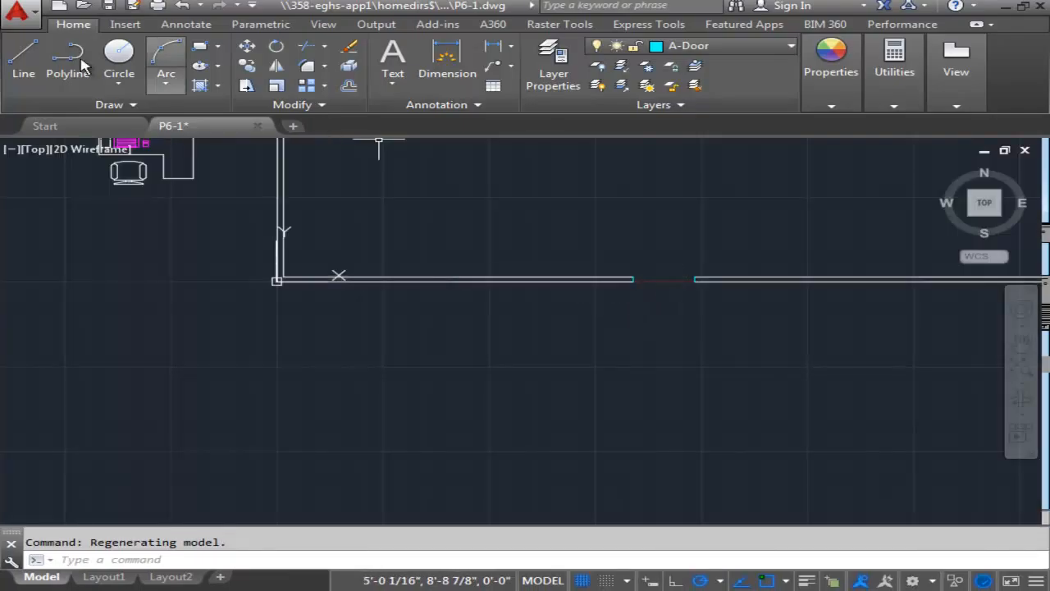
left_click(23, 57)
scroll(694, 289, "up", 3)
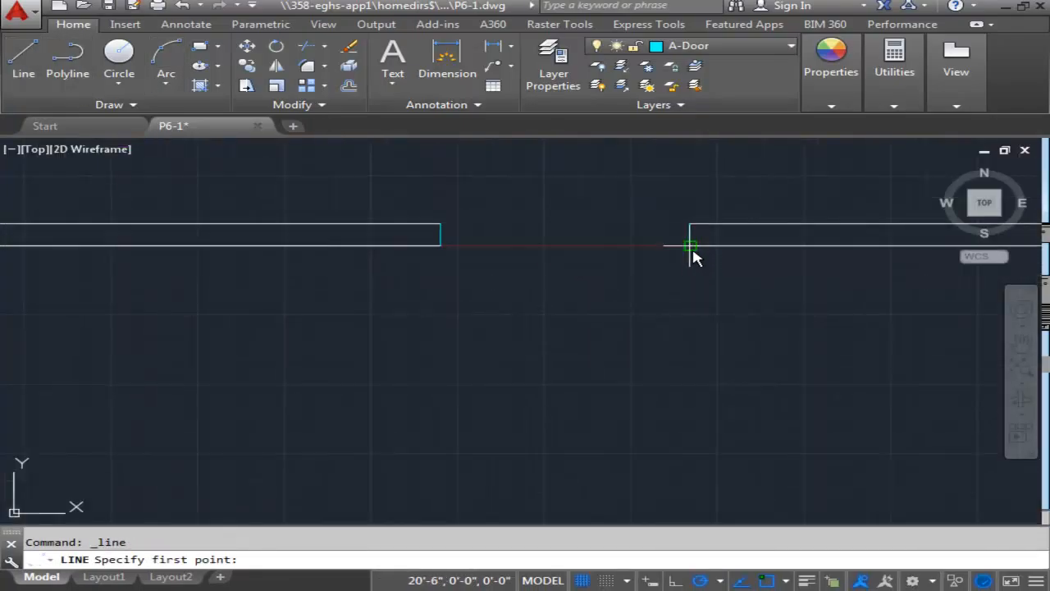
left_click(690, 245)
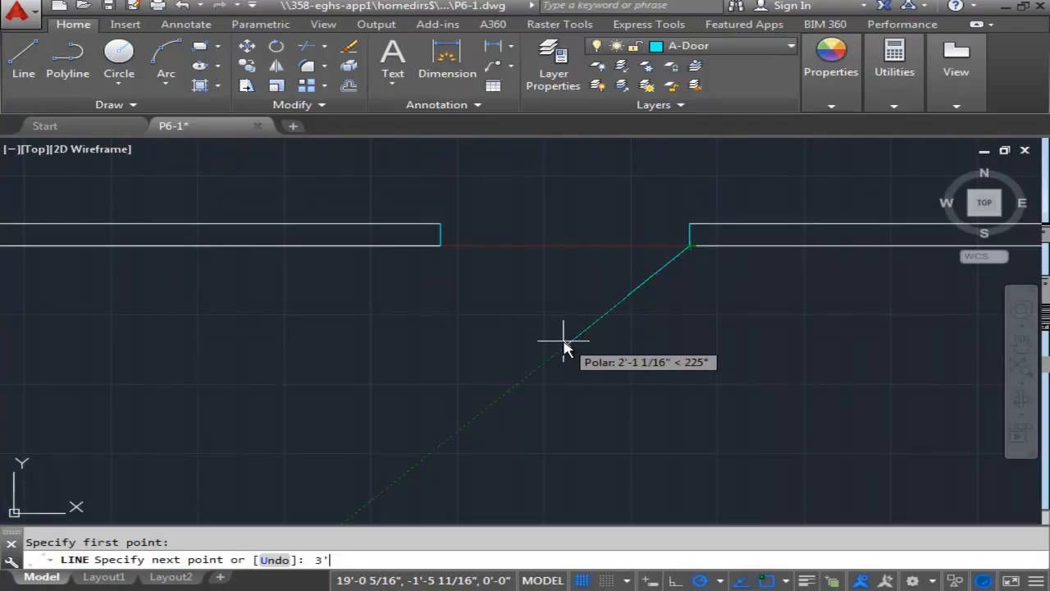
key("Return")
key("Escape")
Draw a circle centred on the left door's hinge corner with its radius reaching the outer corner of the opposite jamb.
scroll(483, 324, "down", 4)
mouse_move(484, 324)
middle_mouse_down()
mouse_move(485, 364)
mouse_move(581, 408)
mouse_move(596, 369)
middle_mouse_up()
scroll(675, 343, "down", 4)
middle_click_drag(564, 322, 575, 354)
scroll(575, 354, "down", 4)
middle_click_drag(495, 302, 549, 471)
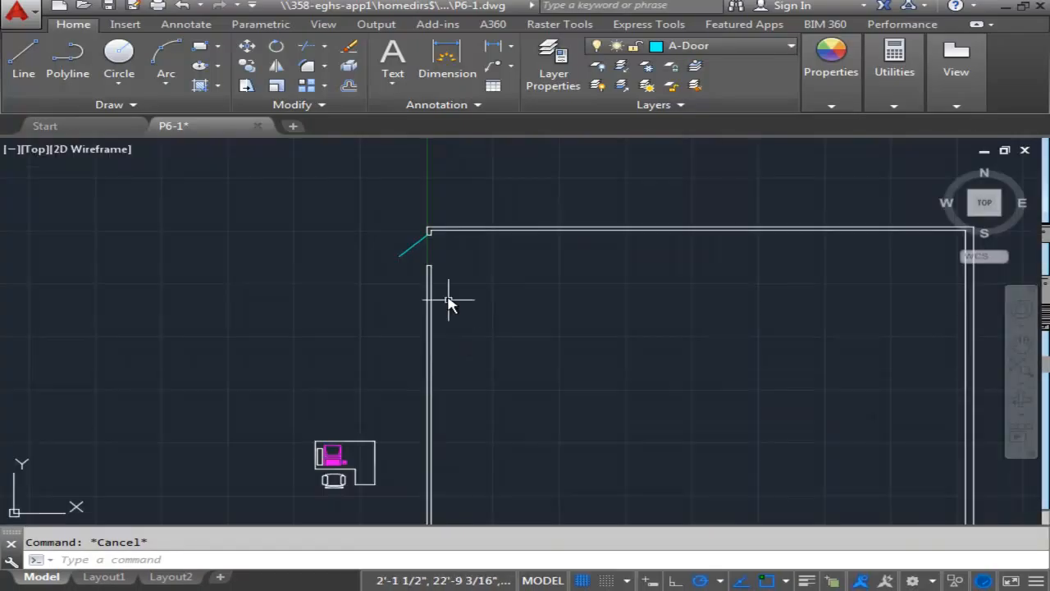
scroll(449, 296, "up", 2)
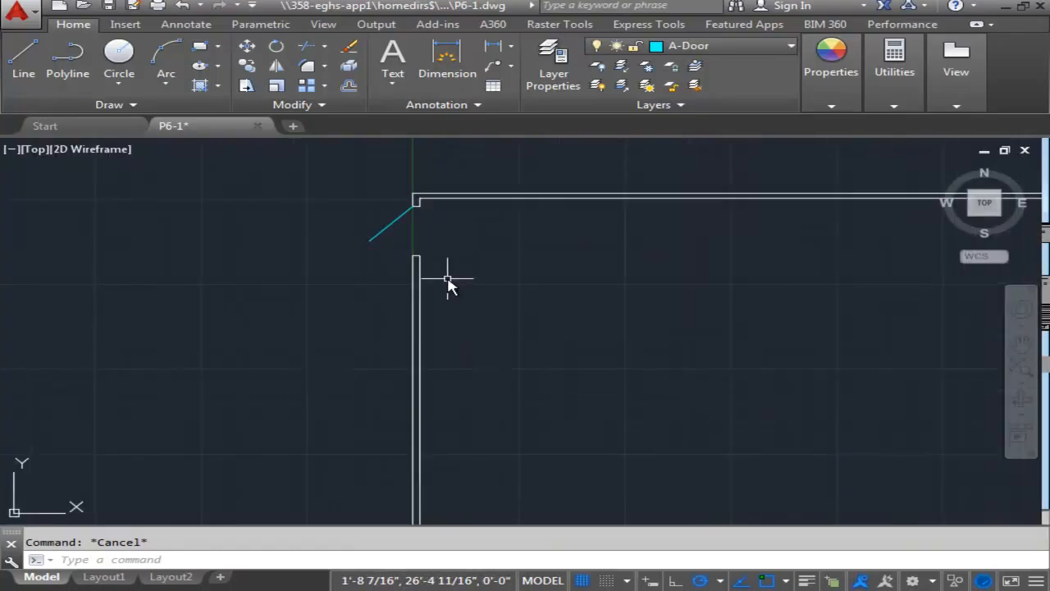
scroll(418, 236, "up", 3)
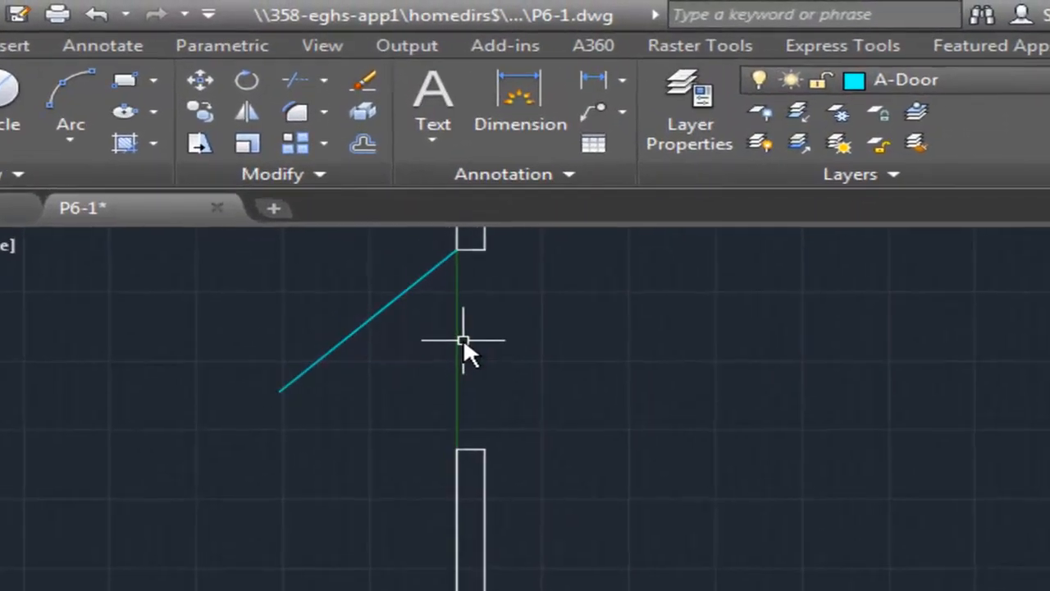
middle_click_drag(411, 206, 421, 214)
middle_click_drag(478, 349, 487, 353)
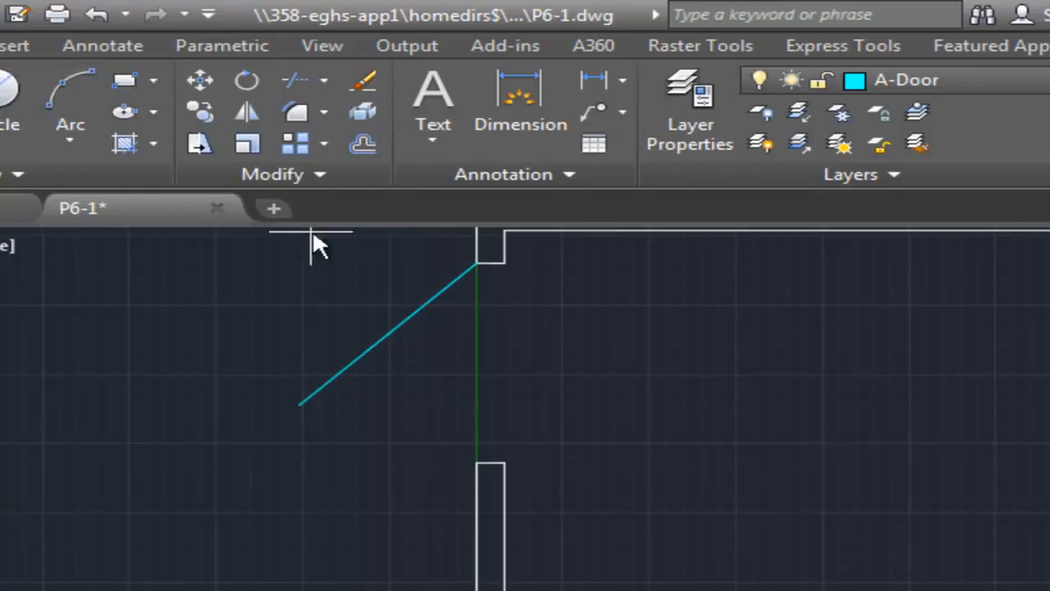
left_click(13, 111)
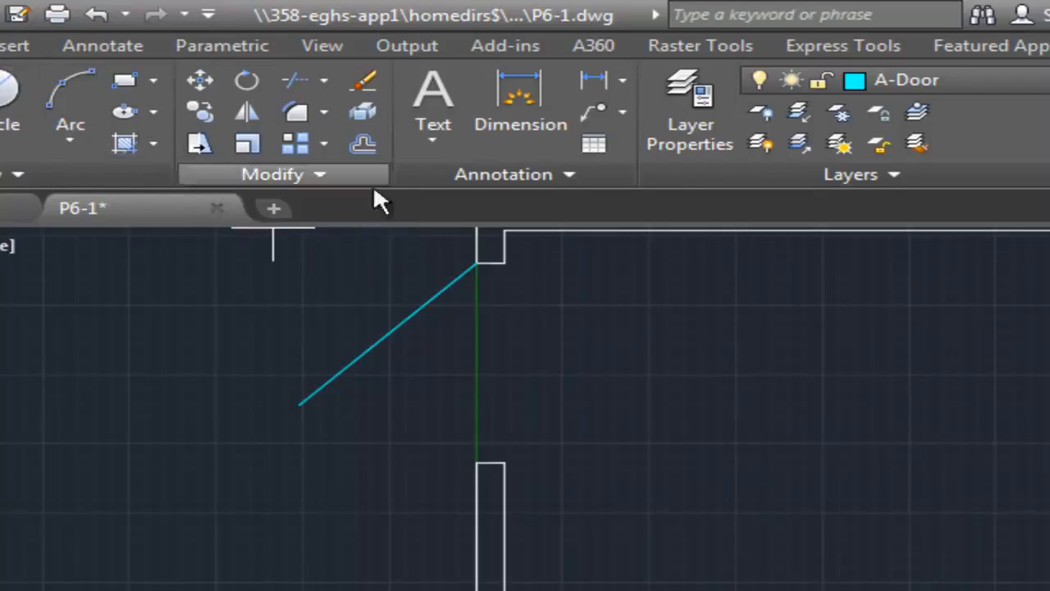
left_click(480, 266)
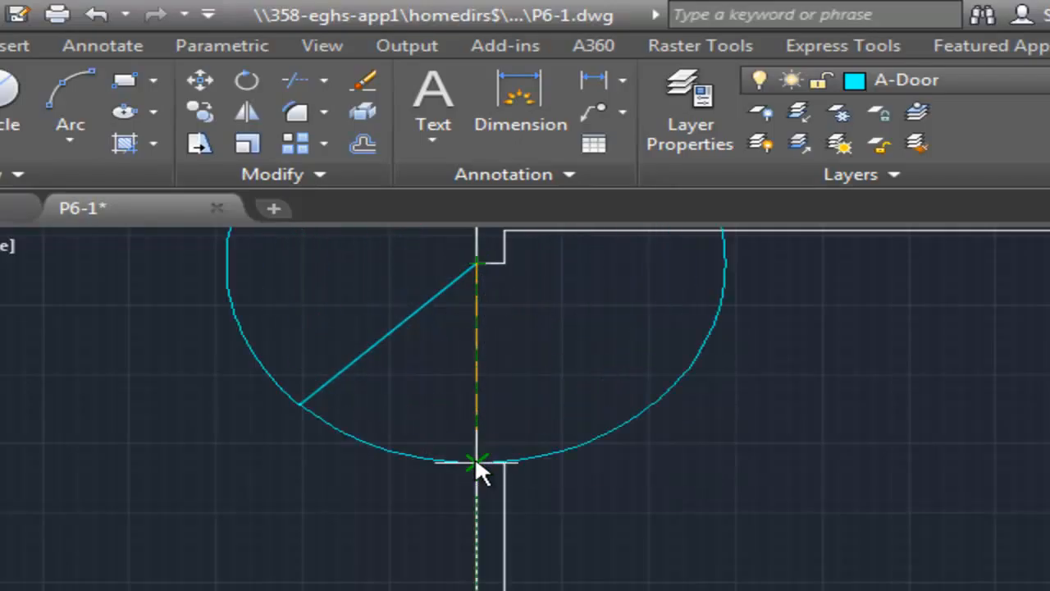
left_click(476, 461)
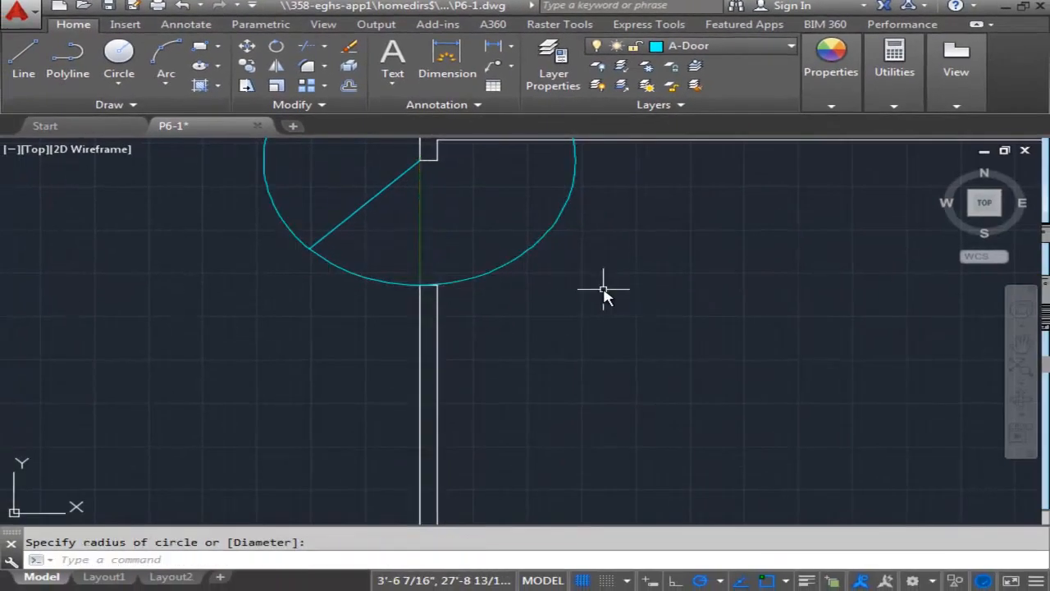
Draw a 3' radius circle centred on the bottom door's hinge corner, reaching the opposite jamb.
scroll(604, 289, "down", 2)
middle_click_drag(539, 298, 548, 340)
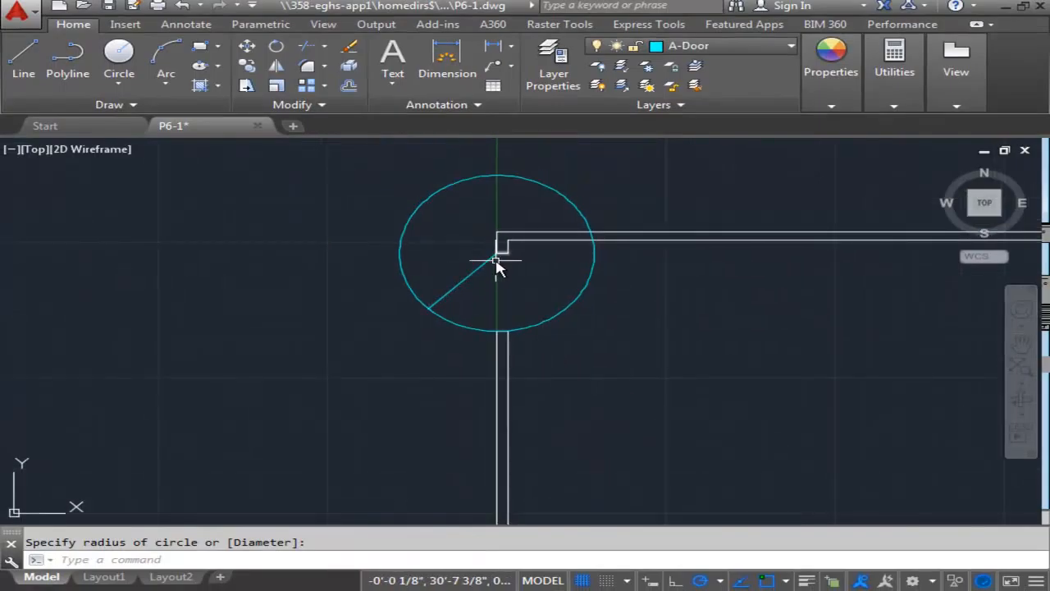
middle_click_drag(715, 356, 661, 323)
scroll(661, 323, "down", 2)
scroll(714, 348, "down", 2)
middle_click_drag(733, 368, 539, 281)
scroll(540, 283, "down", 2)
scroll(495, 286, "up", 2)
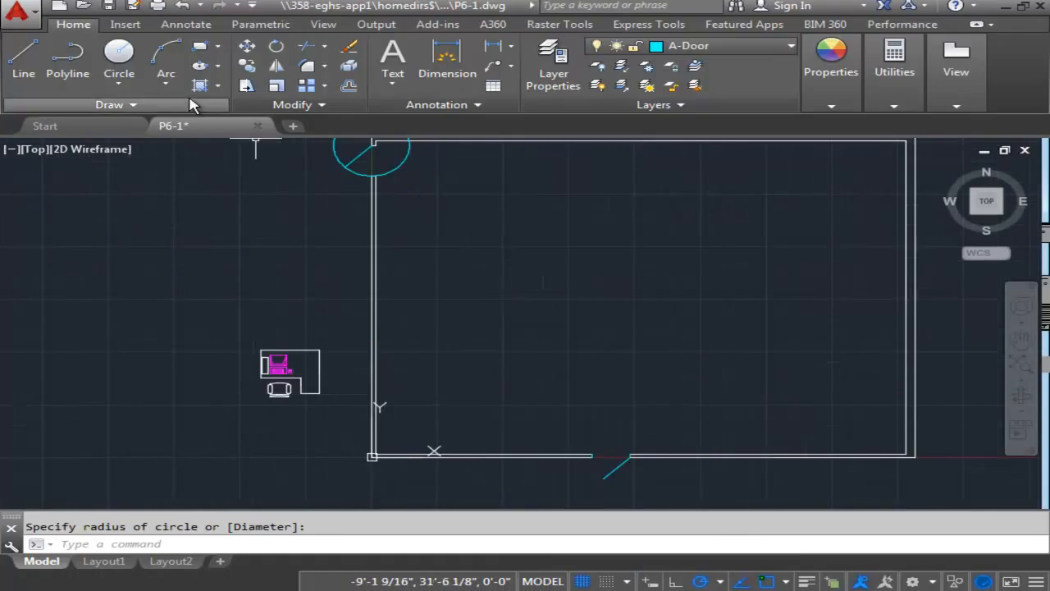
left_click(119, 53)
scroll(637, 445, "up", 5)
scroll(625, 377, "up", 2)
left_click(598, 339)
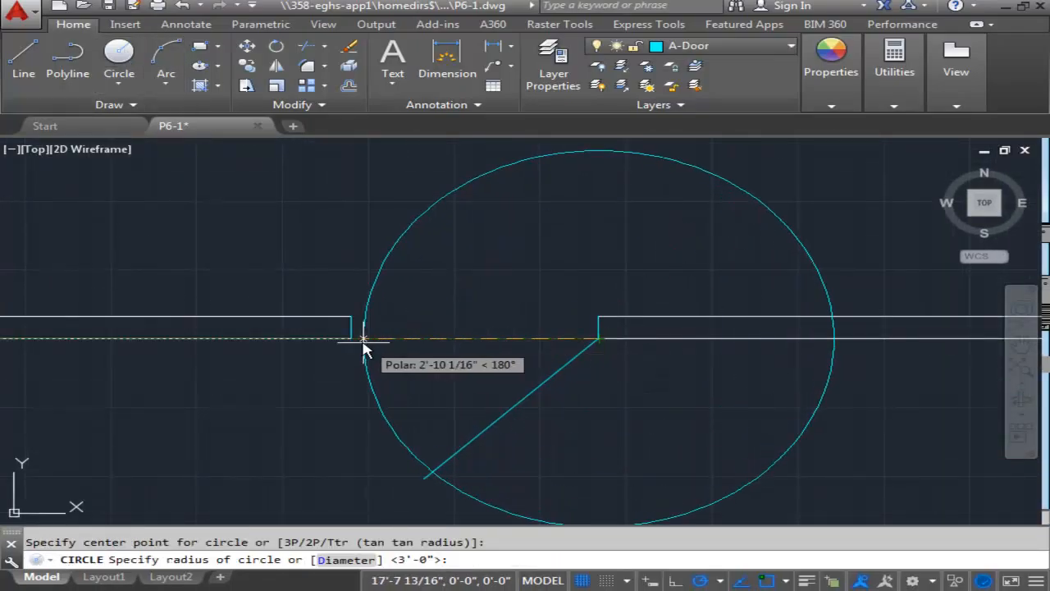
left_click(365, 339)
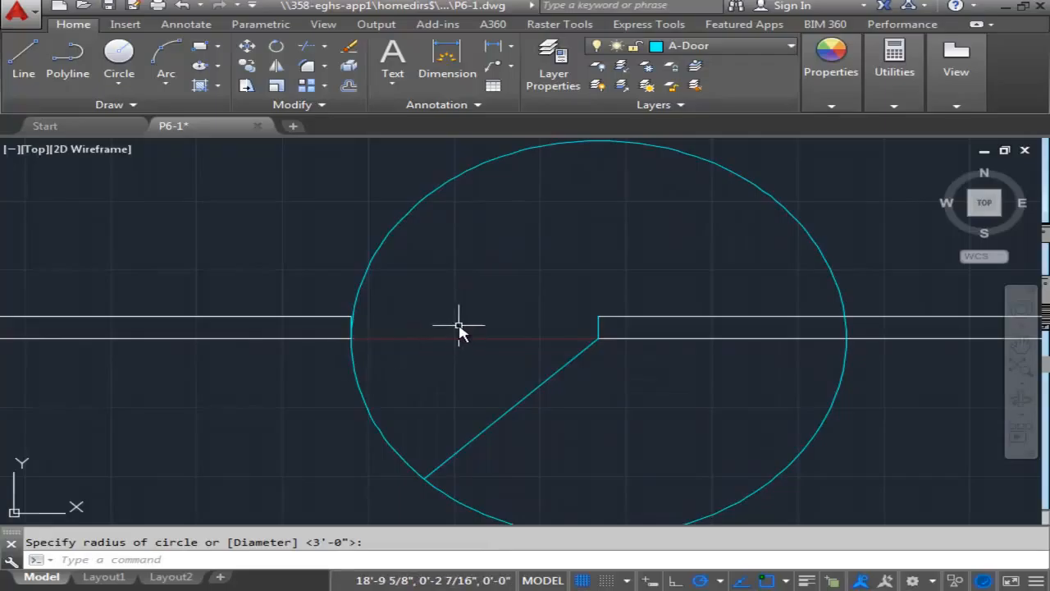
key("Escape")
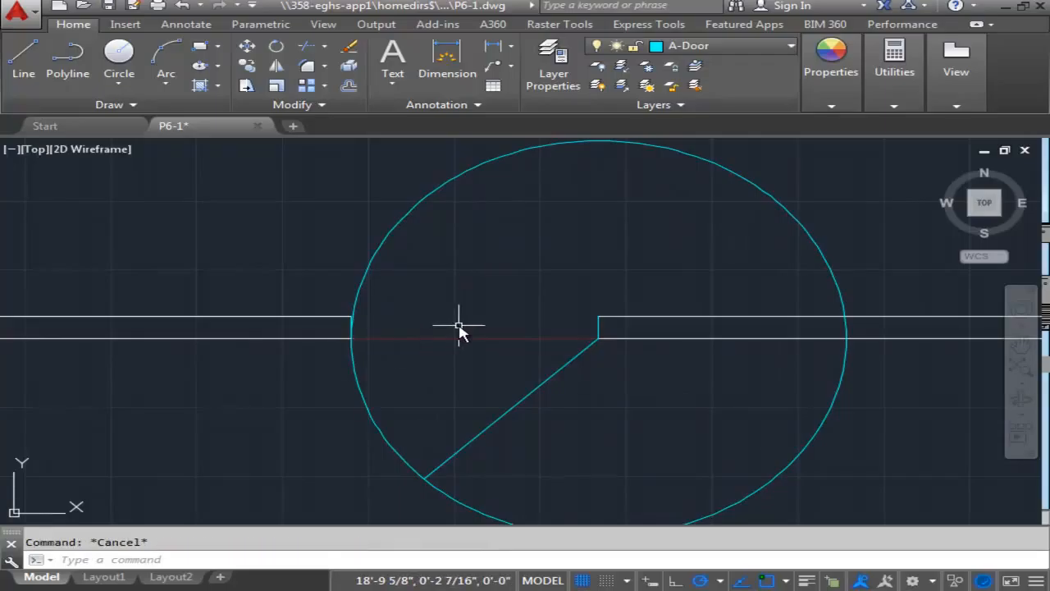
Trim the bottom doorway's circle to leave only the swing arc between the left jamb and the door line's end.
type("tri")
key("Return")
key("Return")
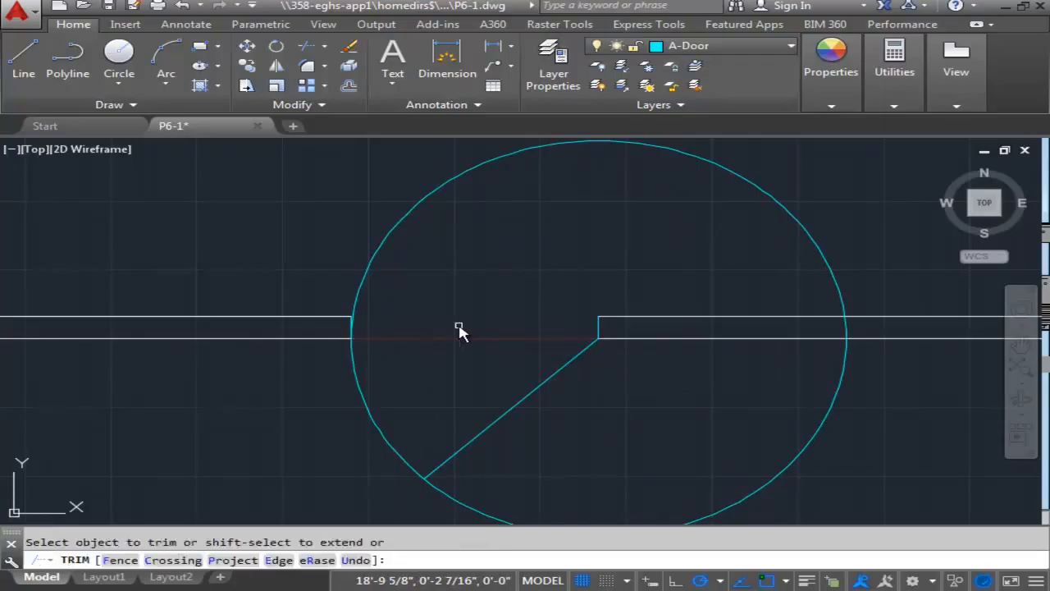
left_click(414, 209)
left_click(847, 327)
Trim the left doorway's circle to leave only the swing arc between the door line's end and the lower jamb.
scroll(457, 391, "down", 3)
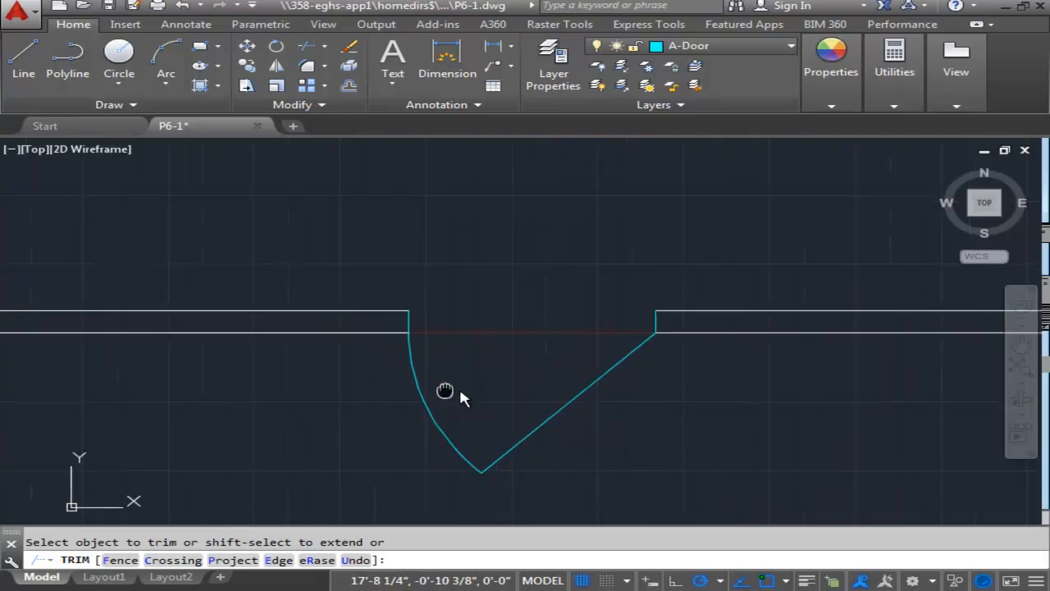
scroll(402, 378, "down", 2)
middle_click_drag(293, 319, 498, 522)
middle_click_drag(354, 205, 489, 533)
scroll(472, 447, "up", 2)
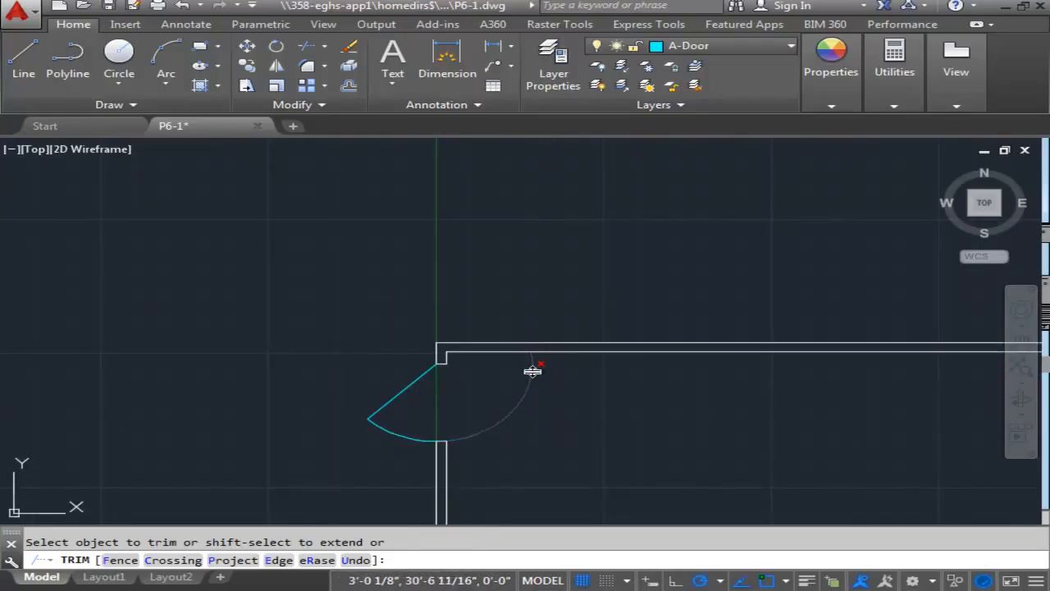
scroll(458, 432, "up", 2)
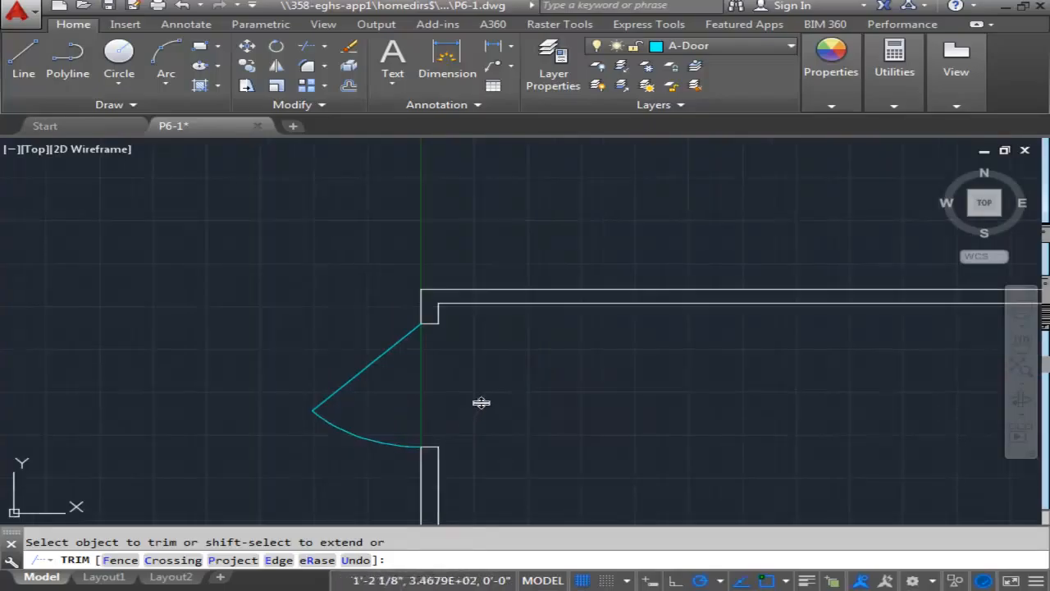
key("Escape")
scroll(482, 402, "down", 5)
scroll(508, 369, "down", 2)
middle_click_drag(562, 425, 526, 320)
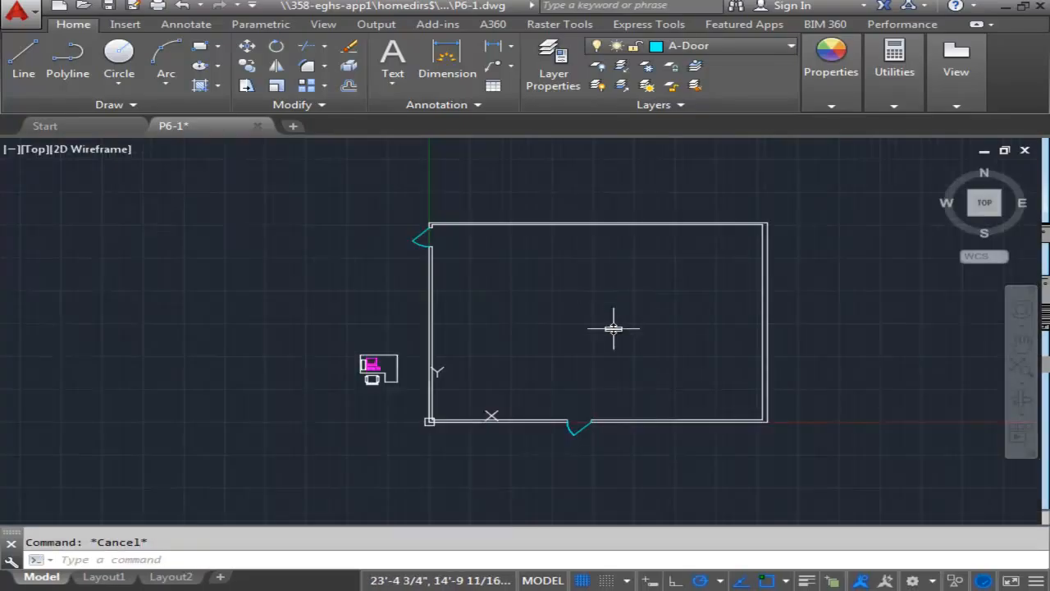
scroll(600, 312, "up", 2)
middle_click_drag(558, 273, 553, 239)
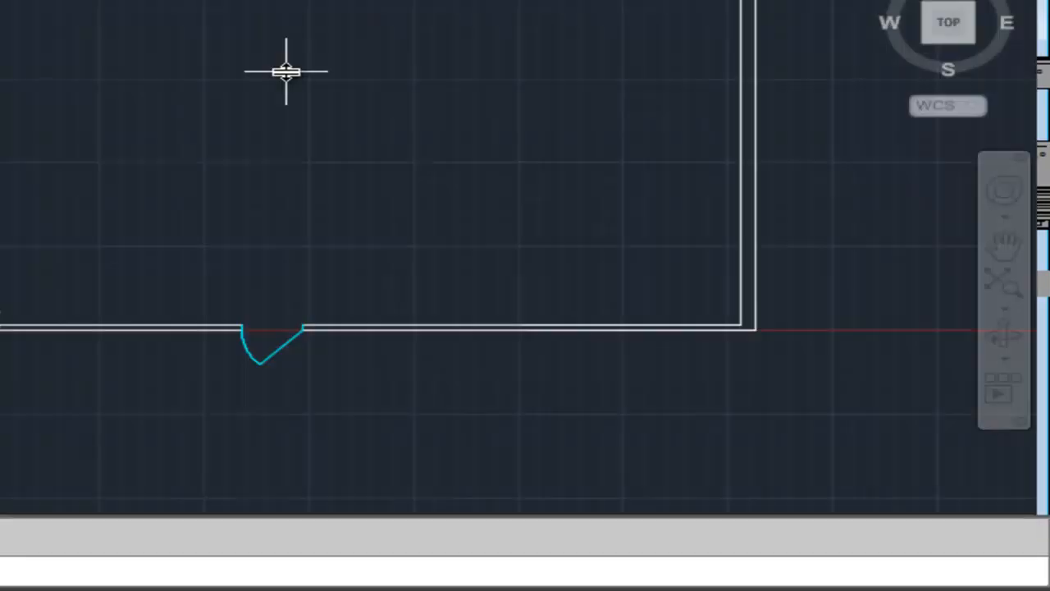
Make A-Eqpm the current layer and offset the right wall's inner line 1' into the room.
middle_click_drag(488, 148, 252, 262)
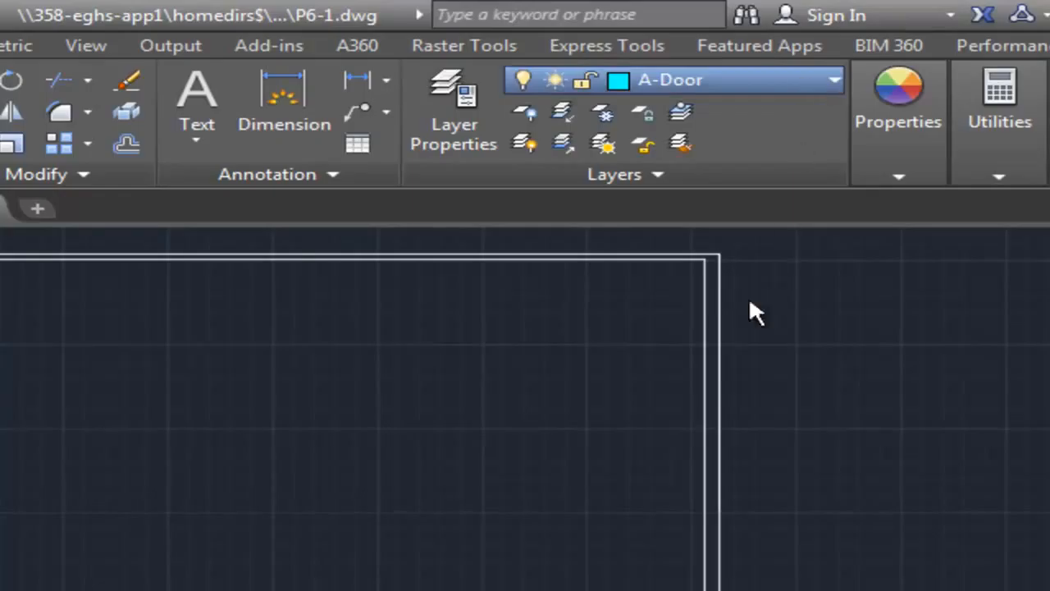
left_click(687, 210)
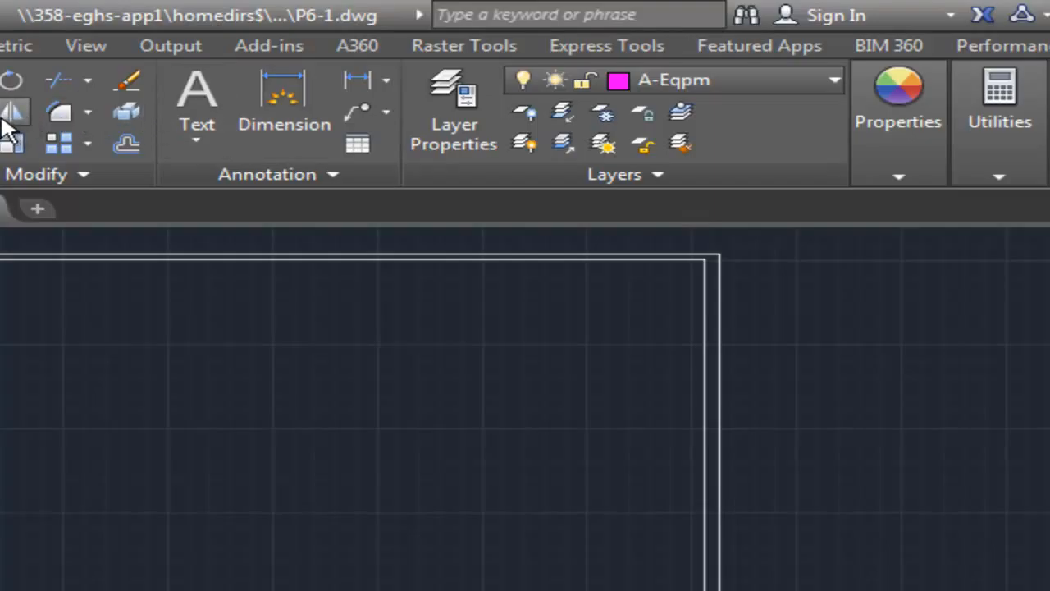
left_click(123, 145)
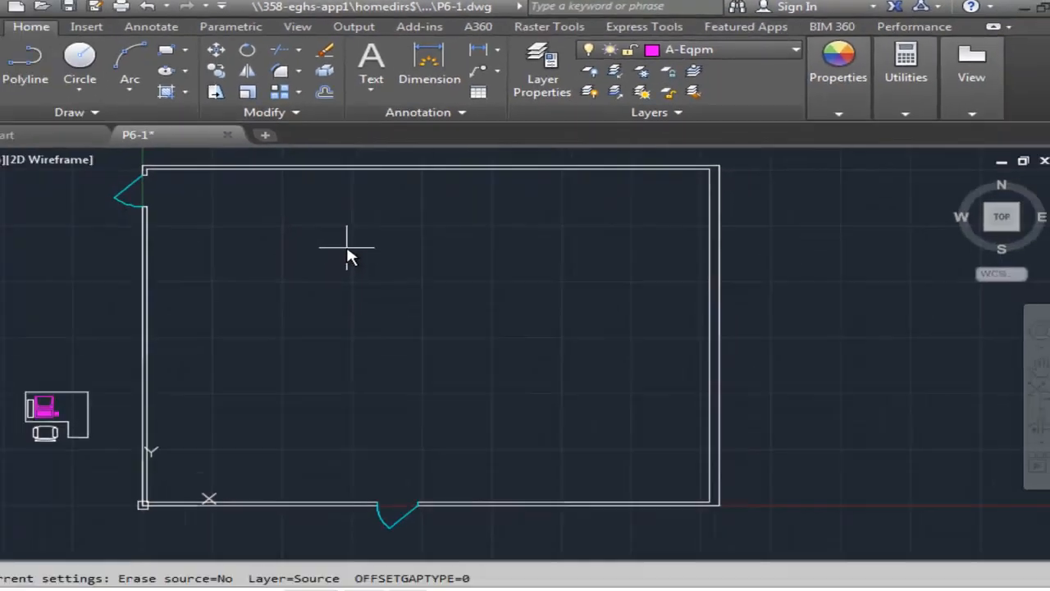
type("1'")
key("Return")
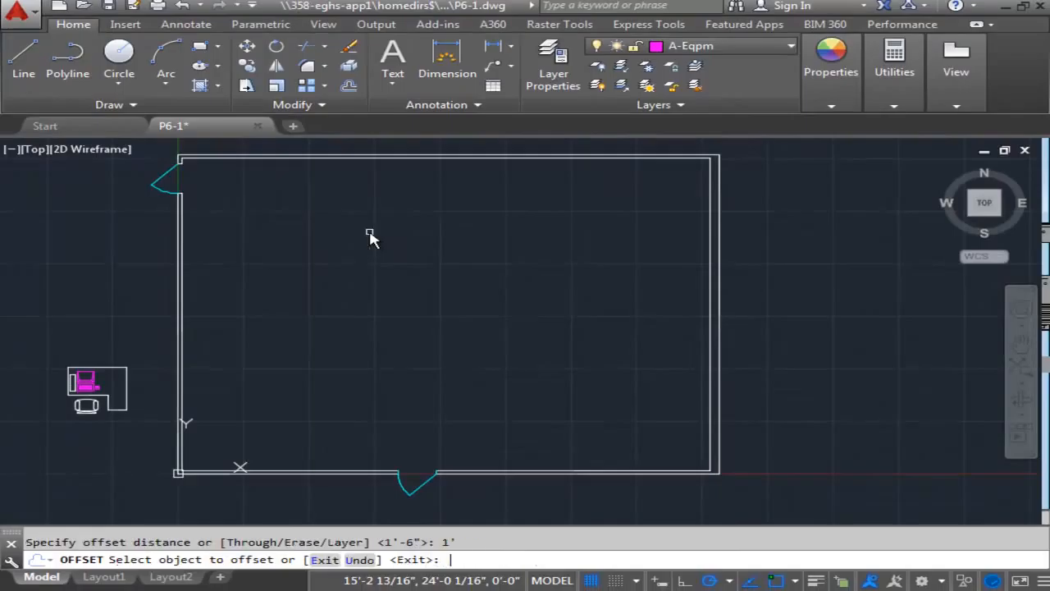
left_click(710, 263)
left_click(665, 264)
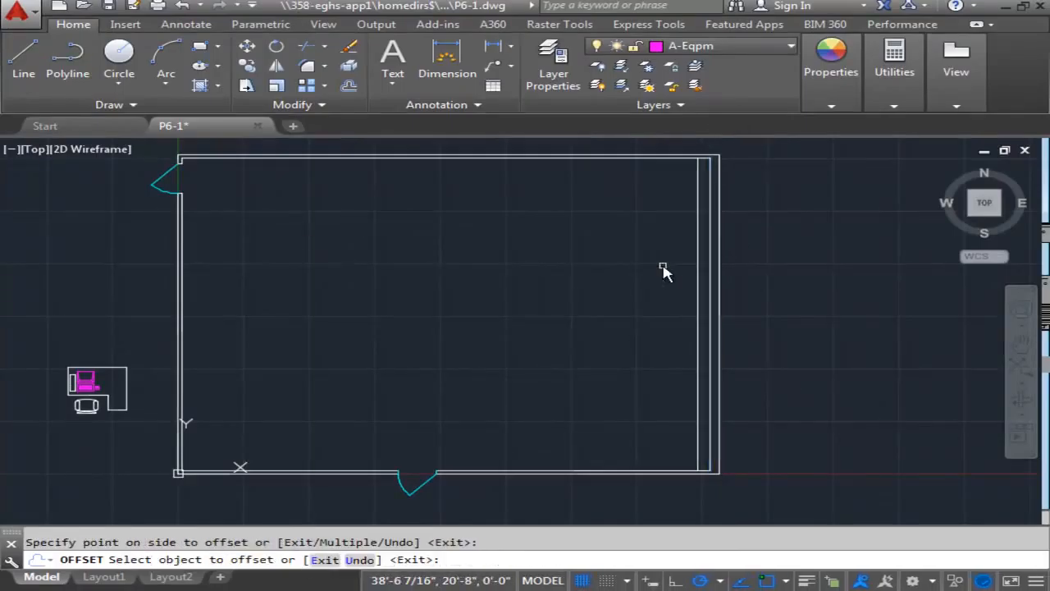
key("Escape")
scroll(686, 241, "up", 2)
scroll(694, 222, "down", 4)
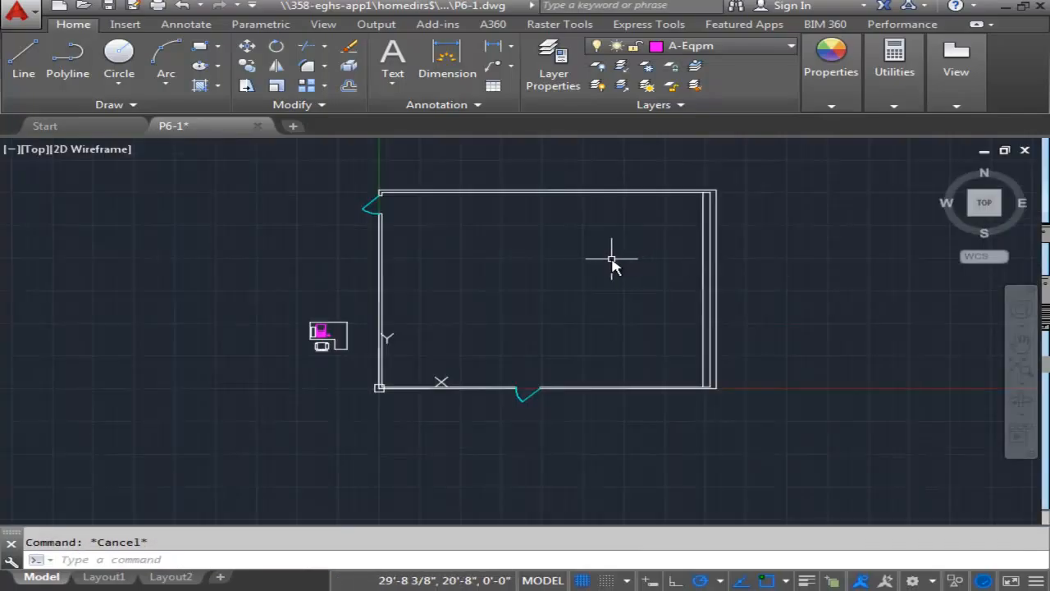
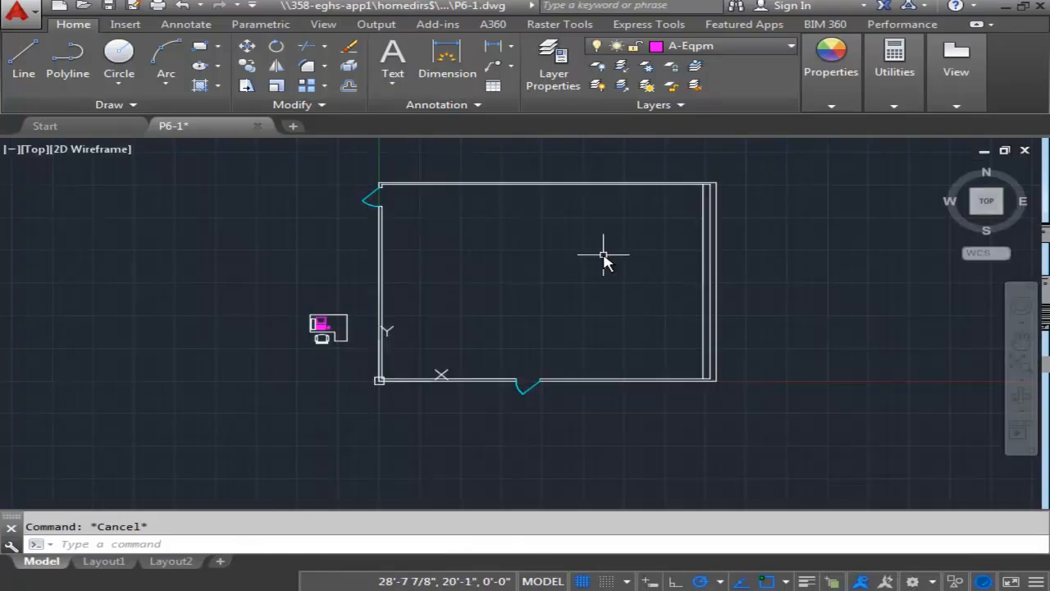
Move the whole desk workstation by its upper-left corner onto the left wall's inner line, about 7'-8" above the origin.
scroll(599, 258, "up", 2)
middle_click_drag(597, 257, 645, 279)
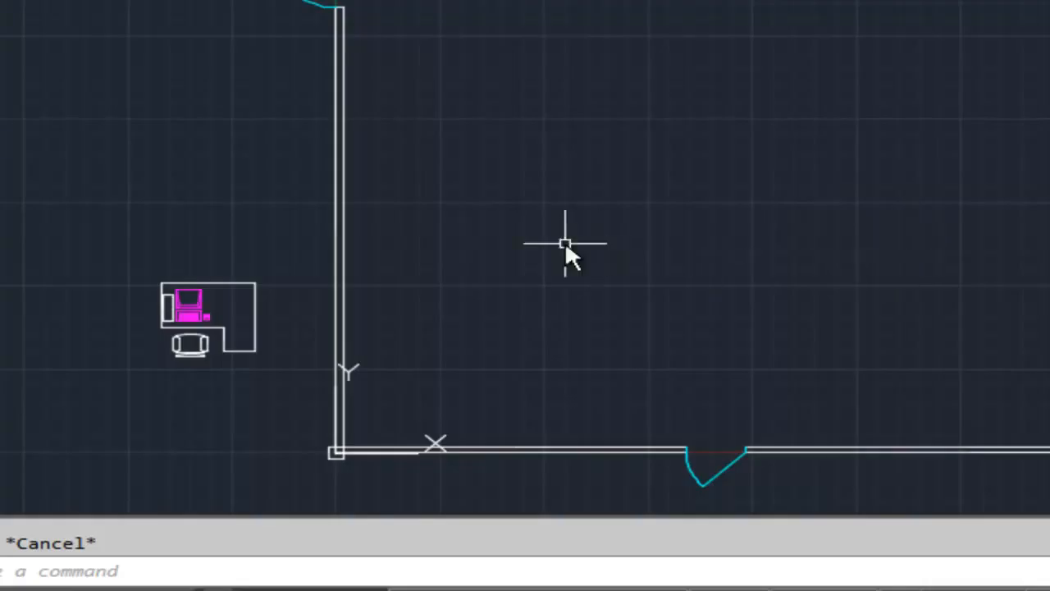
left_click(107, 217)
left_click(270, 391)
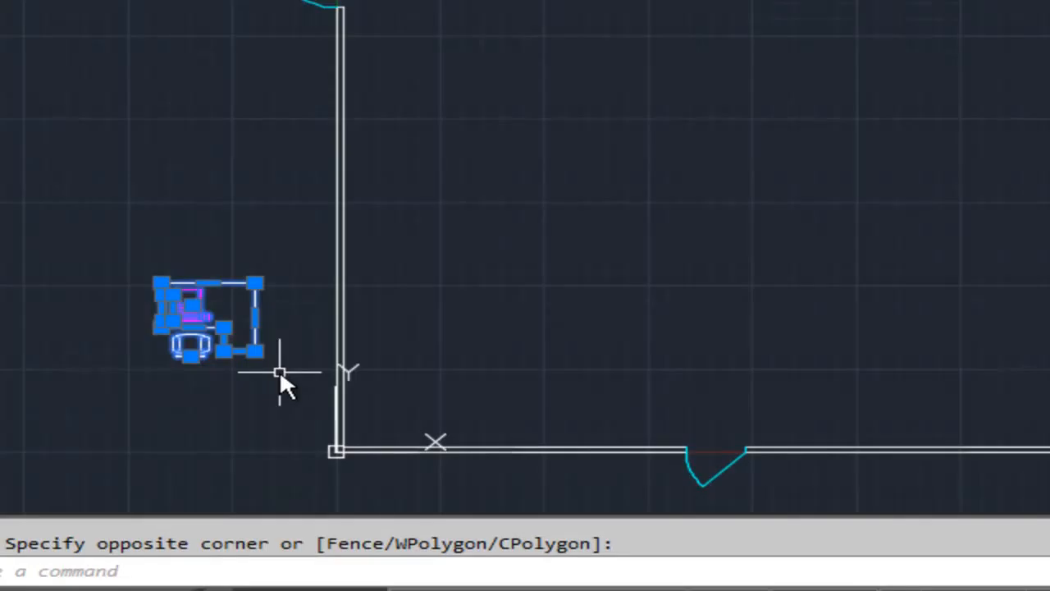
scroll(279, 258, "up", 2)
middle_click_drag(218, 269, 318, 247)
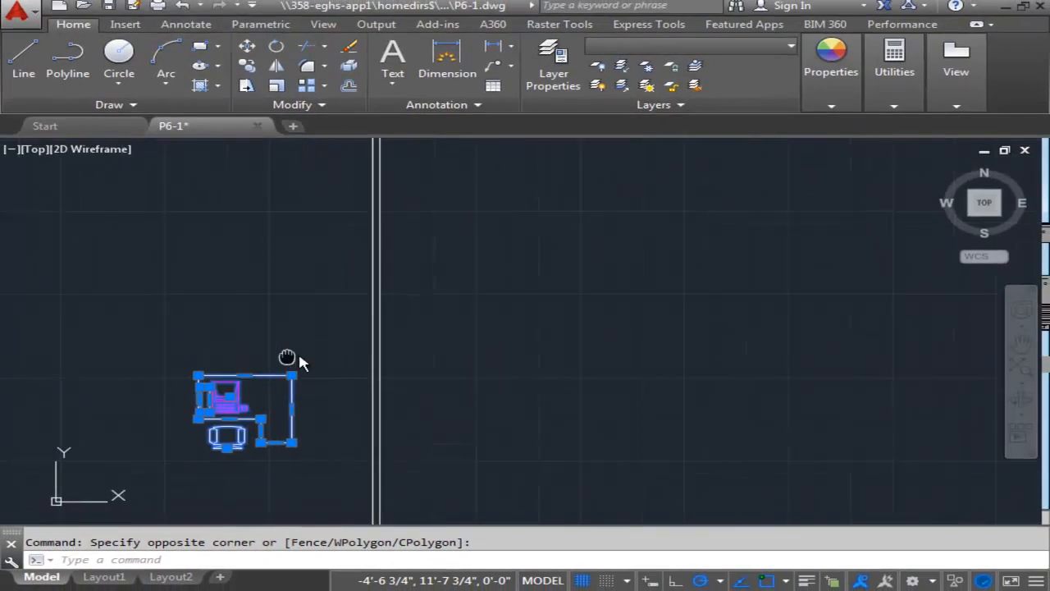
scroll(368, 336, "up", 2)
middle_click_drag(369, 335, 399, 305)
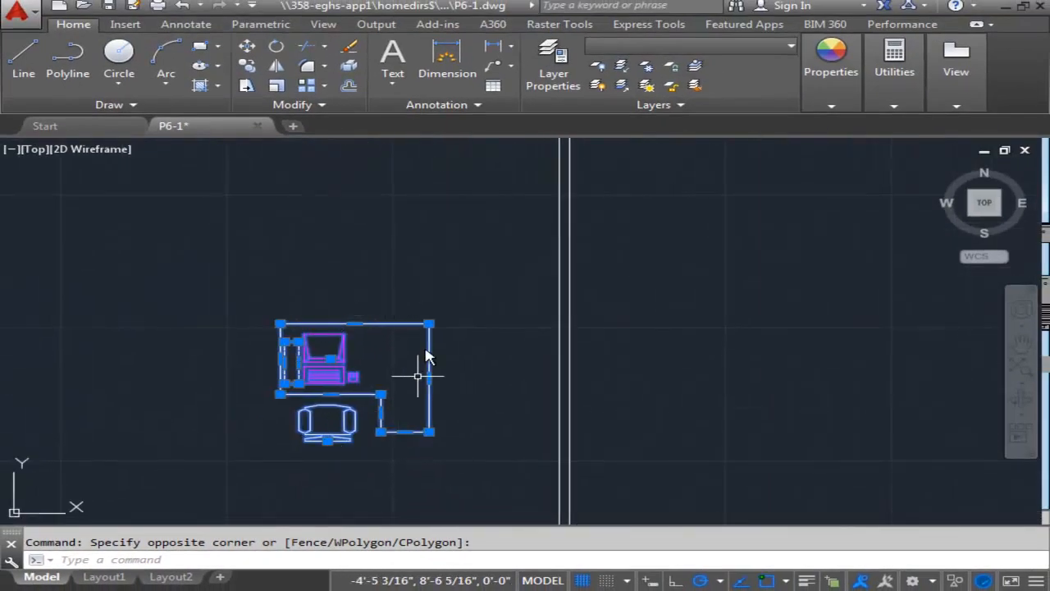
left_click(246, 46)
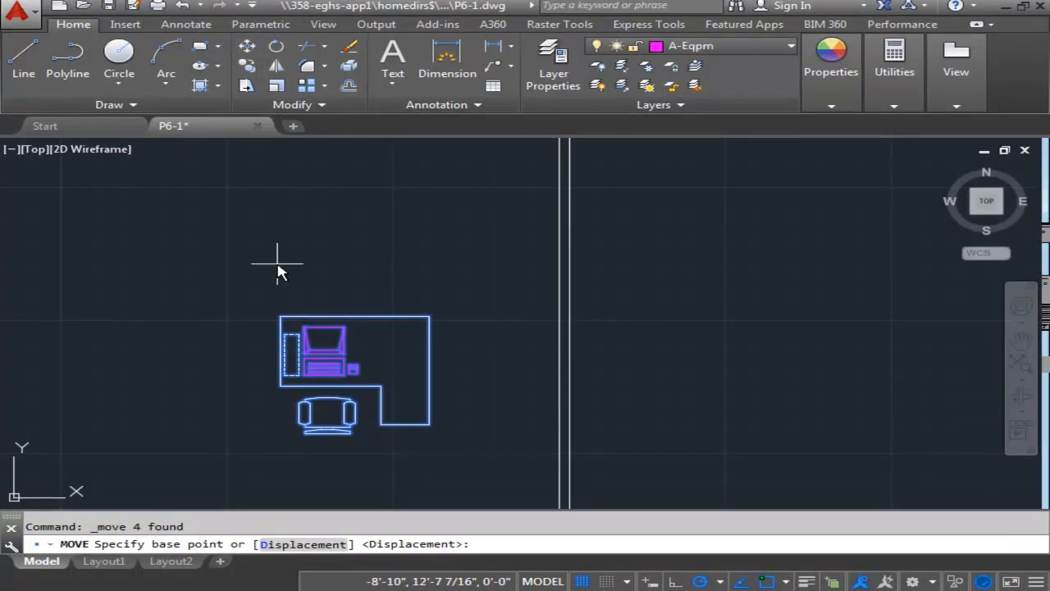
left_click(281, 317)
scroll(639, 345, "up", 2)
middle_click_drag(637, 345, 586, 200)
scroll(587, 199, "down", 2)
scroll(578, 256, "down", 2)
scroll(578, 261, "up", 2)
middle_click_drag(579, 258, 495, 253)
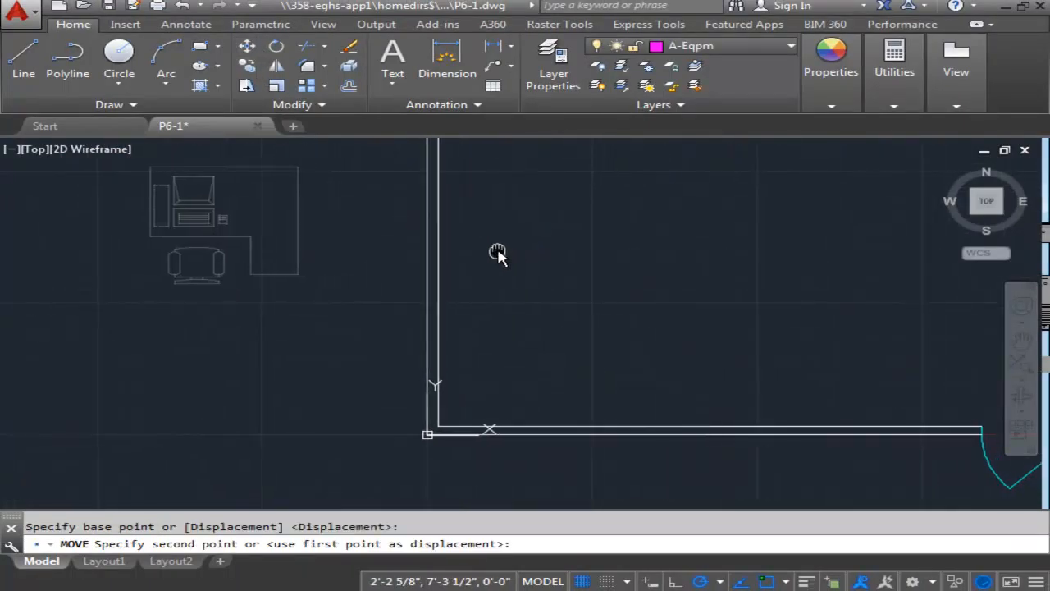
scroll(485, 246, "up", 2)
scroll(467, 239, "down", 2)
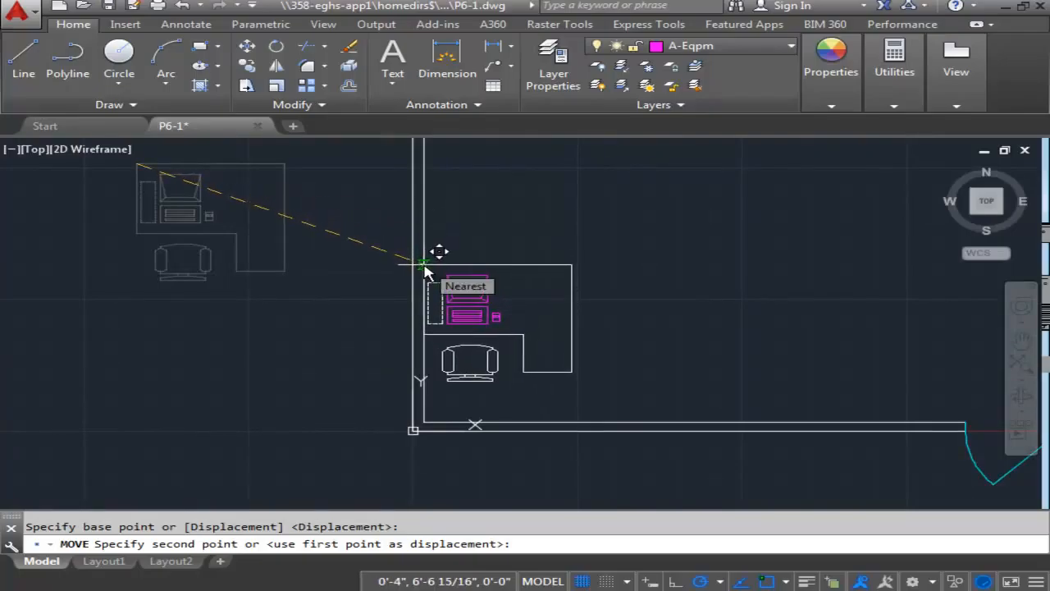
left_click(423, 238)
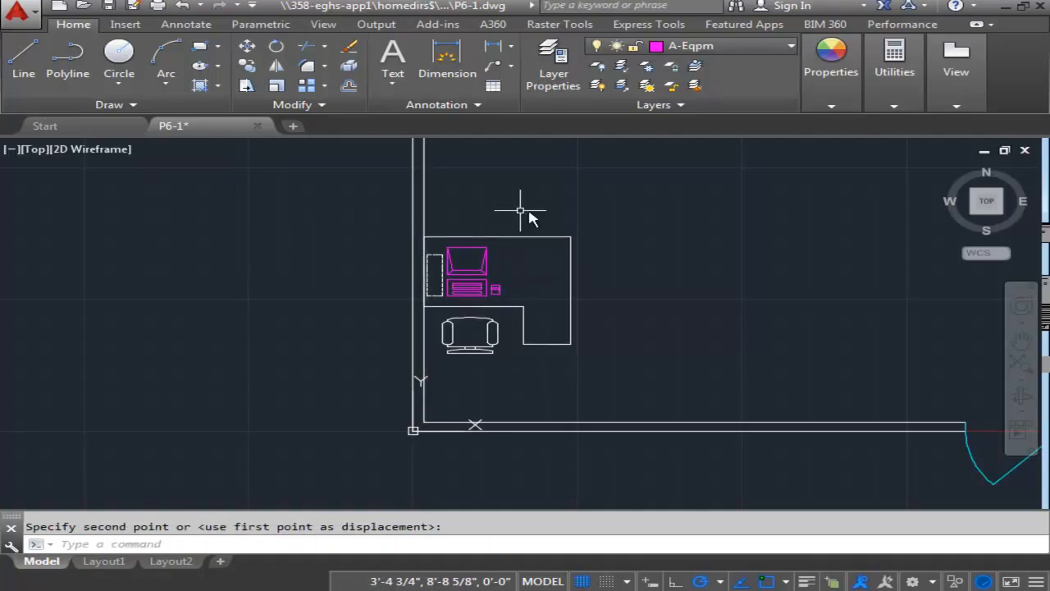
Mirror the workstation about its desk's vertical right edge, keeping the original.
scroll(574, 208, "down", 4)
mouse_move(632, 235)
middle_mouse_down()
mouse_move(525, 300)
mouse_move(394, 328)
mouse_move(563, 304)
middle_mouse_up()
scroll(394, 327, "up", 2)
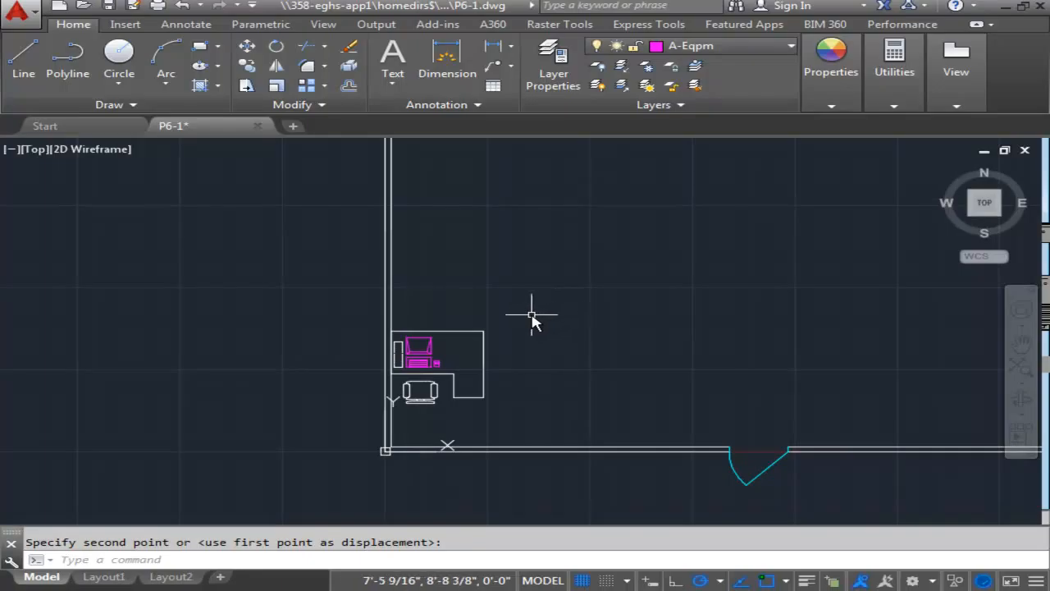
middle_click_drag(586, 367, 583, 314)
scroll(477, 357, "up", 2)
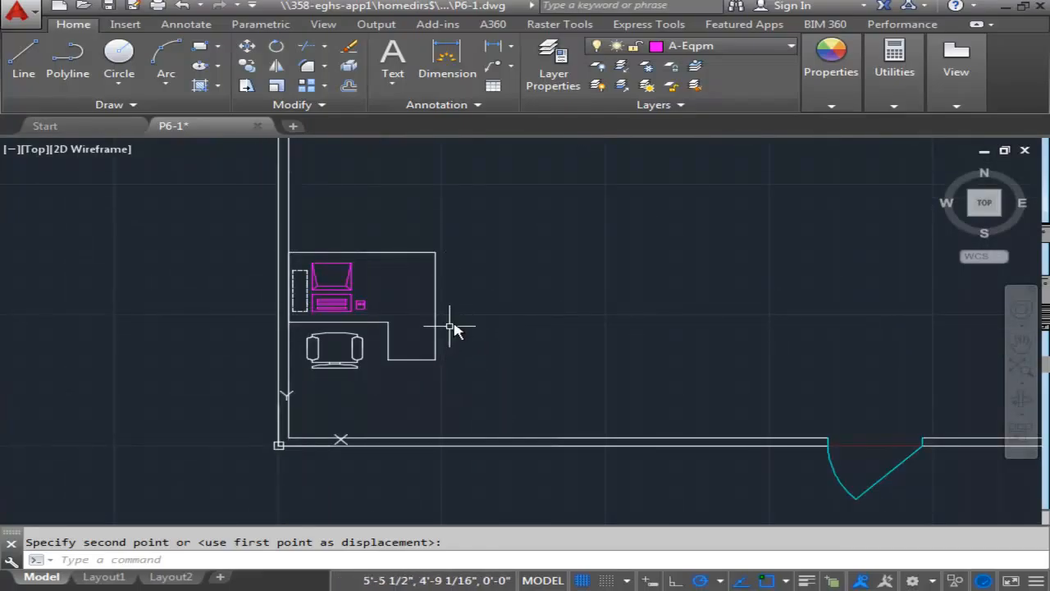
left_click(466, 224)
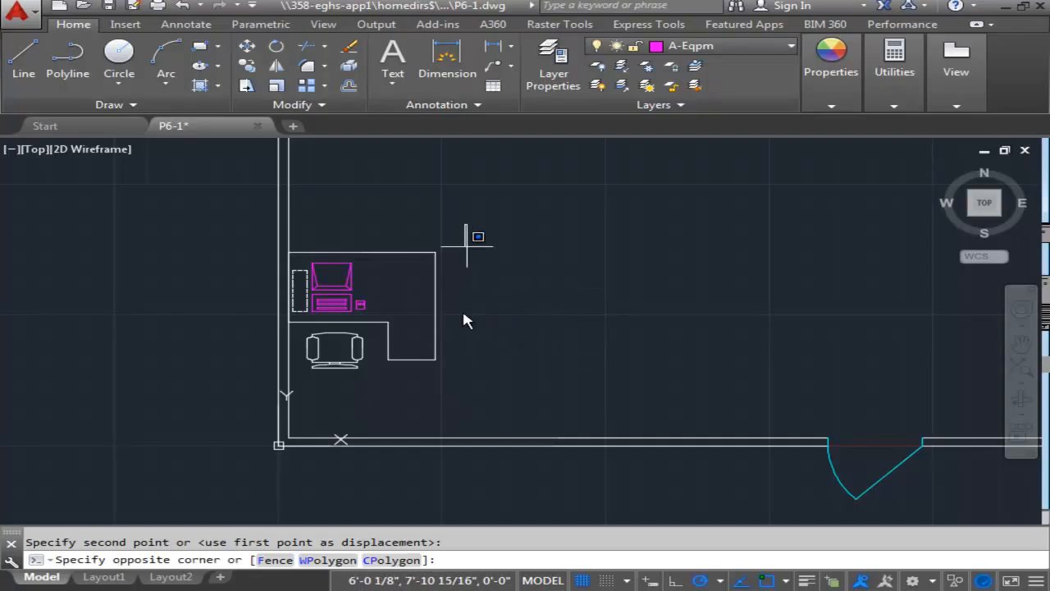
left_click(290, 373)
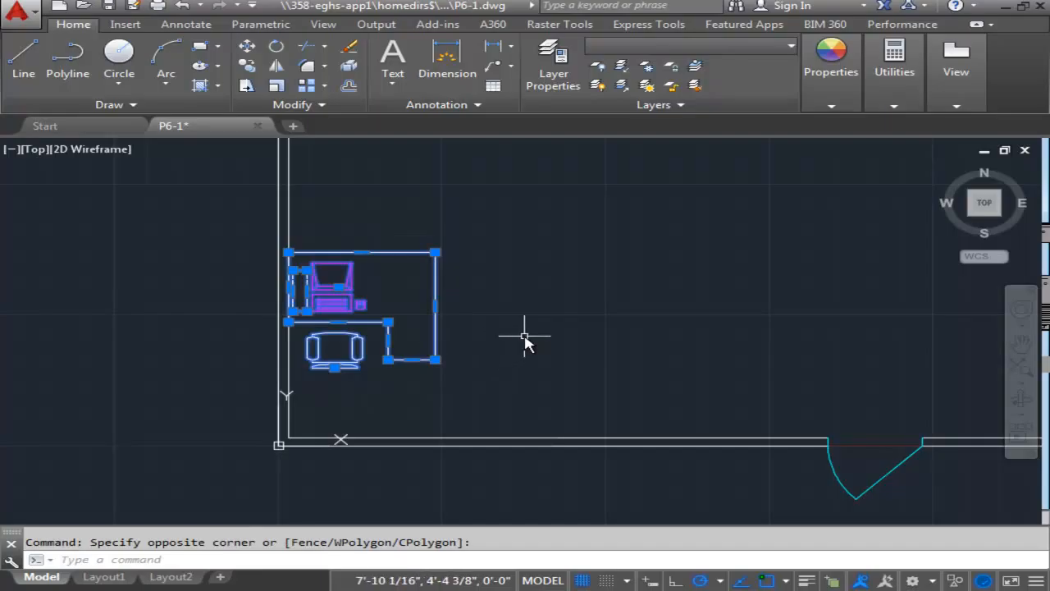
left_click(276, 66)
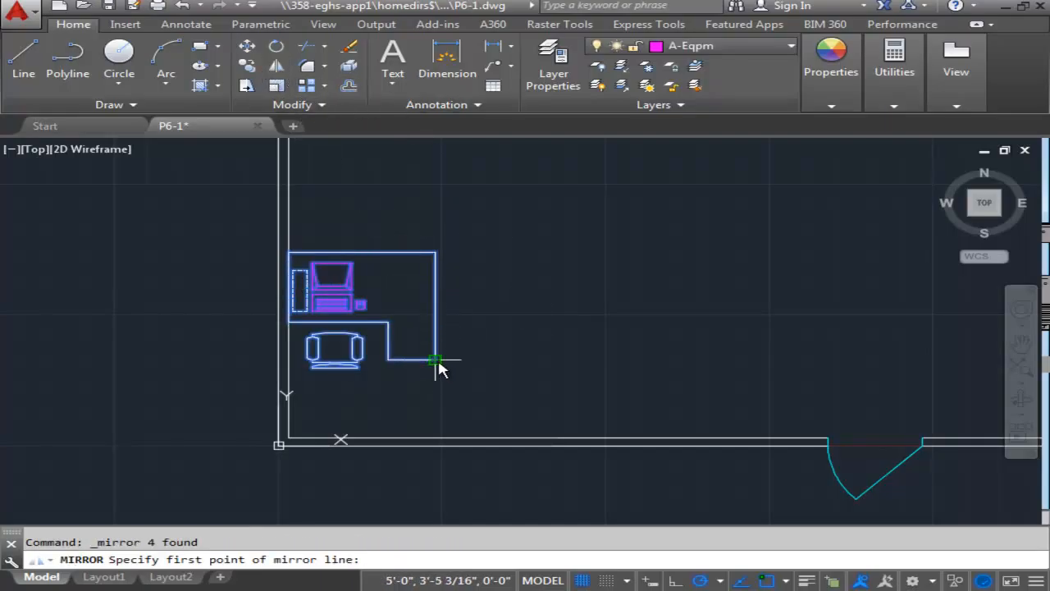
left_click(436, 361)
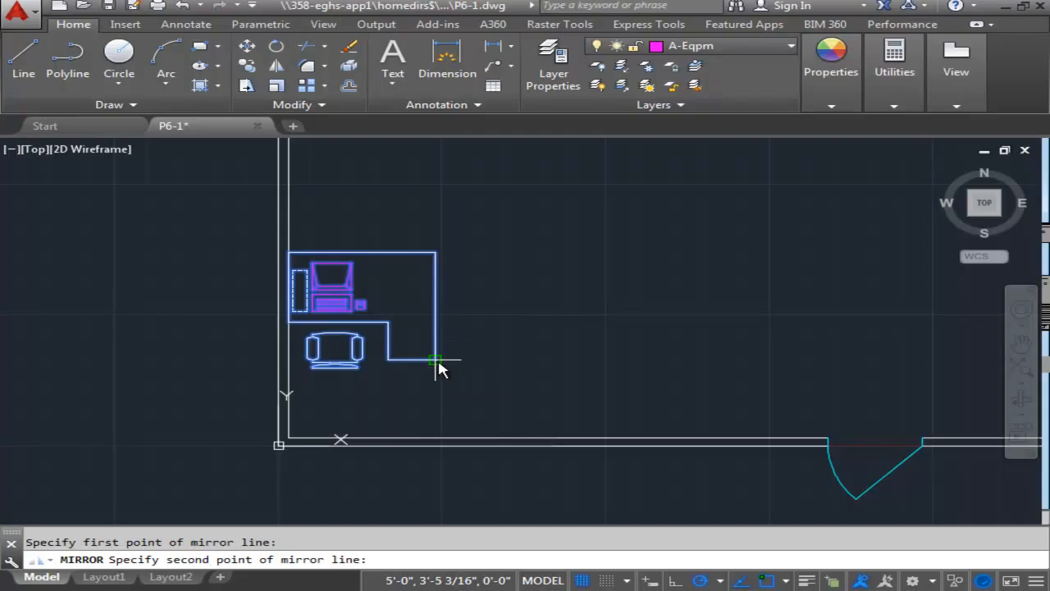
left_click(436, 248)
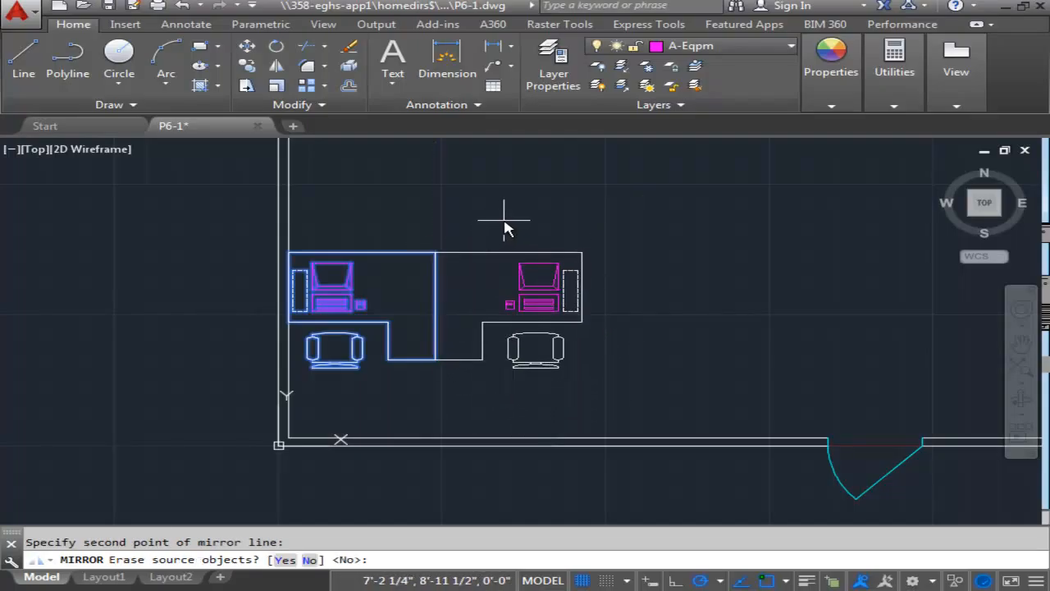
key("Return")
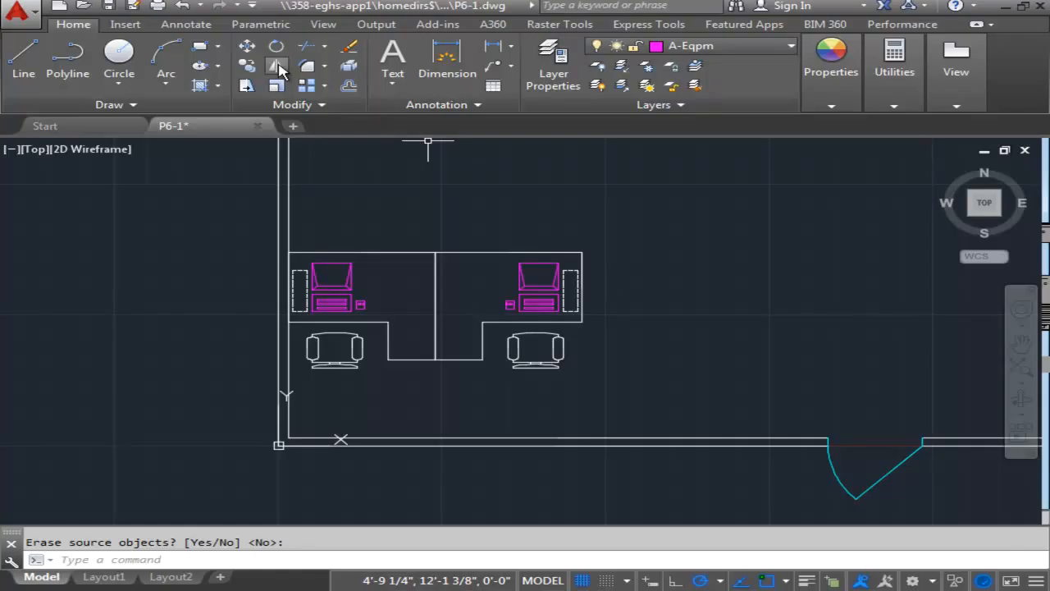
Mirror the second workstation about its vertical right edge to form a row of three, keeping the source.
left_click(278, 64)
left_click(673, 215)
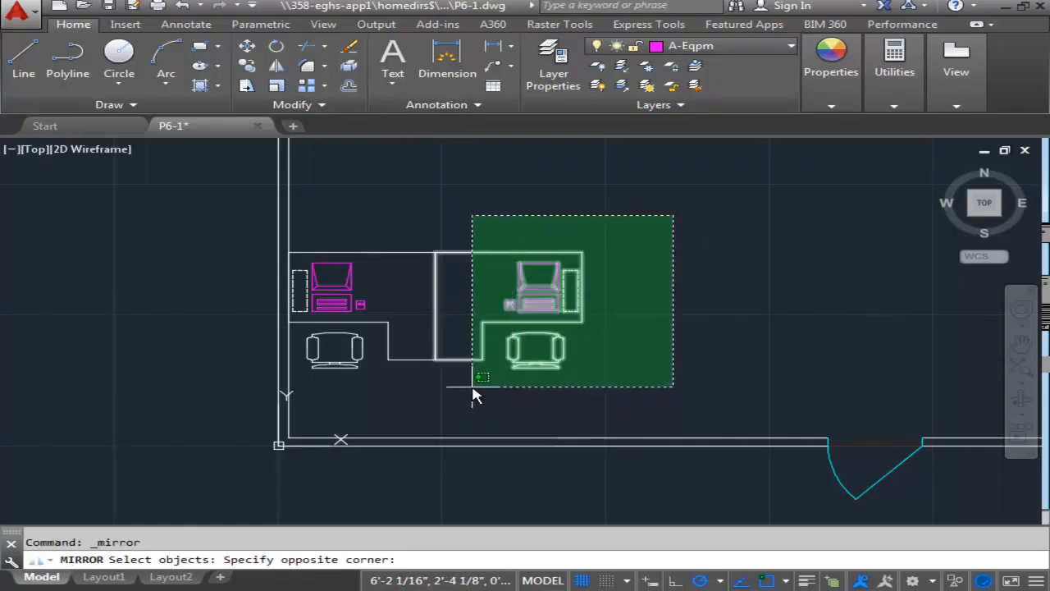
left_click(476, 393)
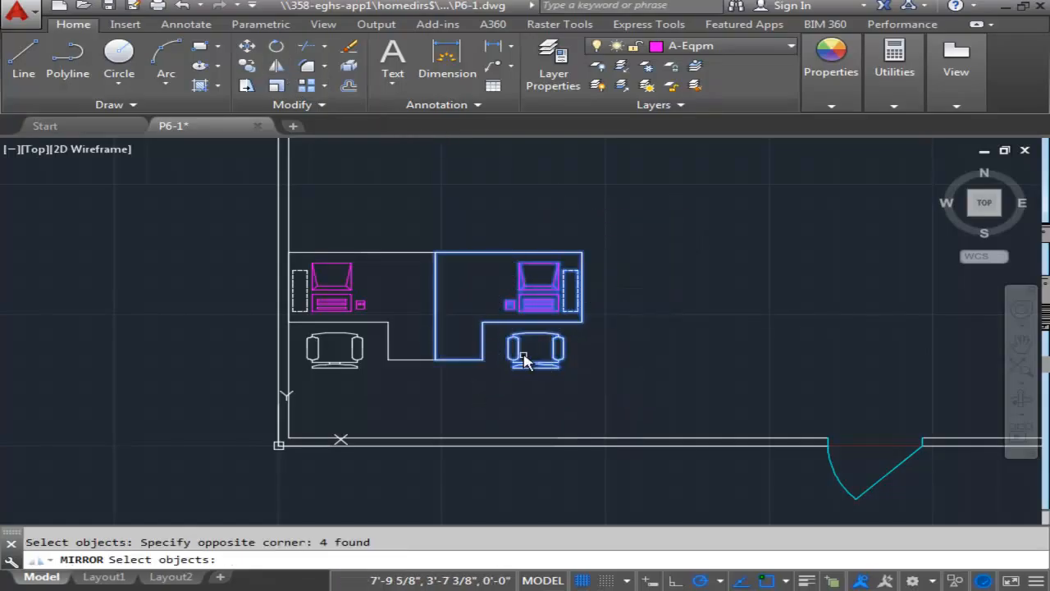
key("Return")
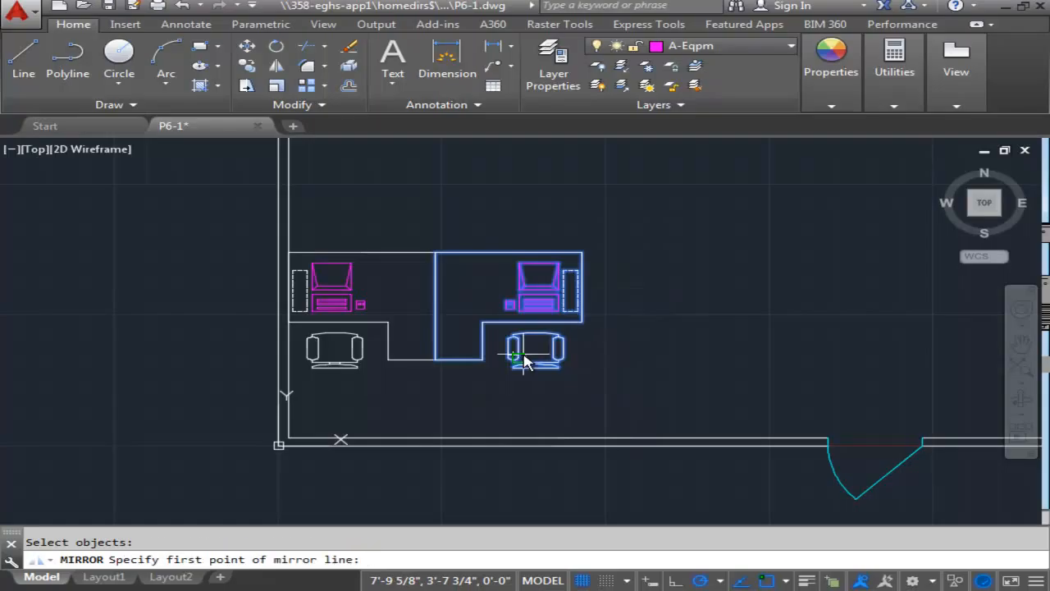
left_click(582, 253)
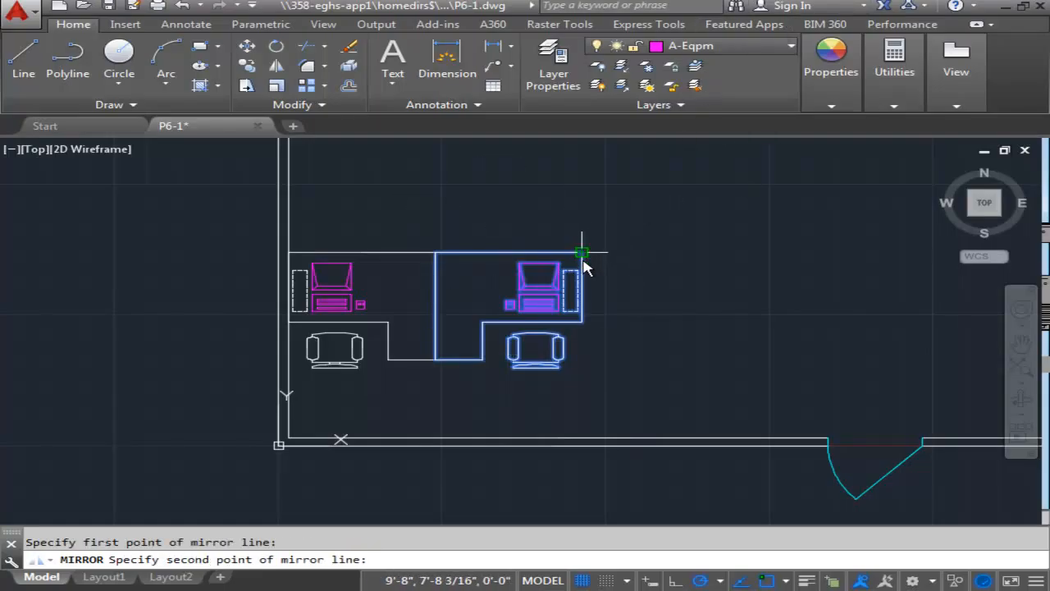
left_click(579, 331)
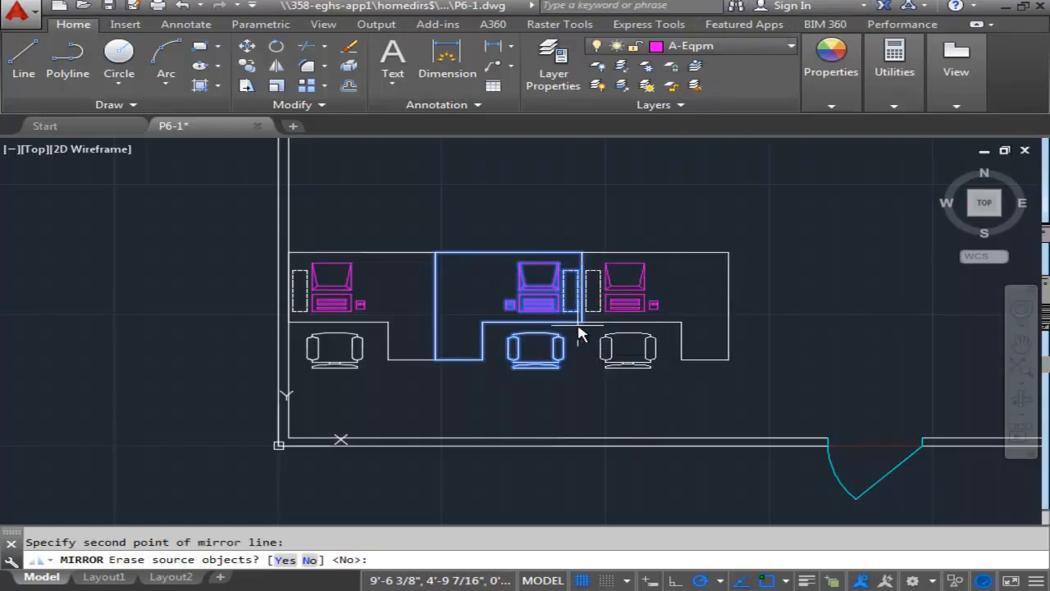
key("Return")
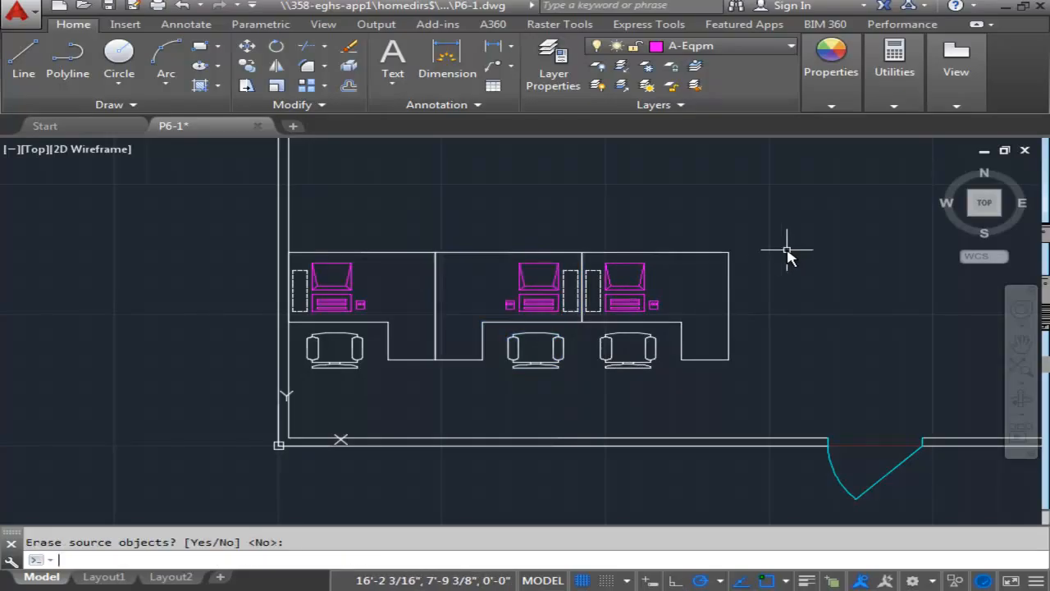
Copy the row of three workstations, without the wall line, 7'3" straight up from its lower-right desk corner.
scroll(785, 263, "down", 4)
mouse_move(832, 237)
middle_mouse_down()
mouse_move(544, 267)
mouse_move(616, 323)
middle_mouse_up()
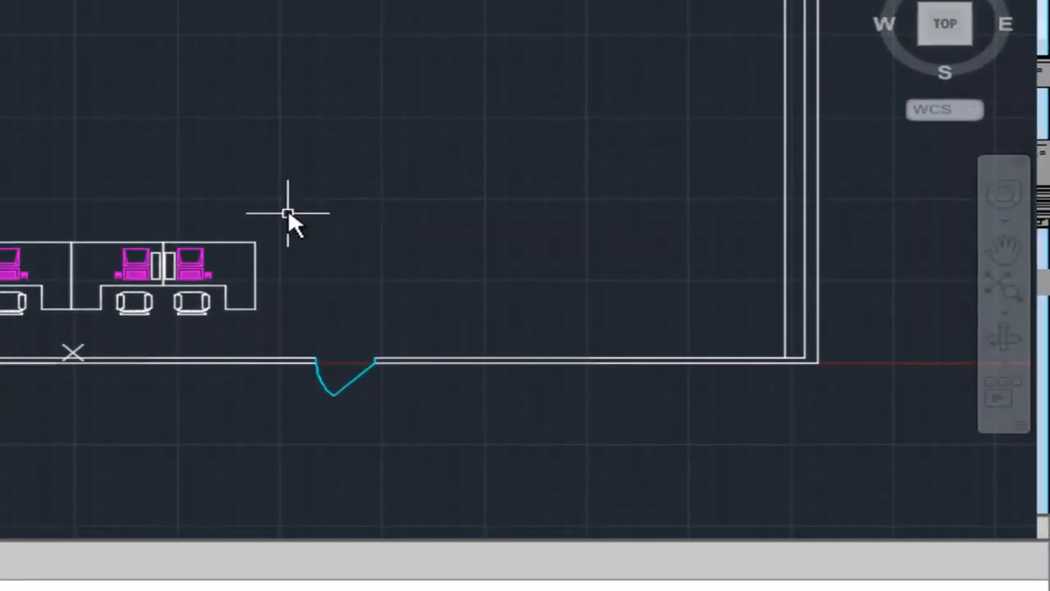
middle_click_drag(301, 221, 371, 265)
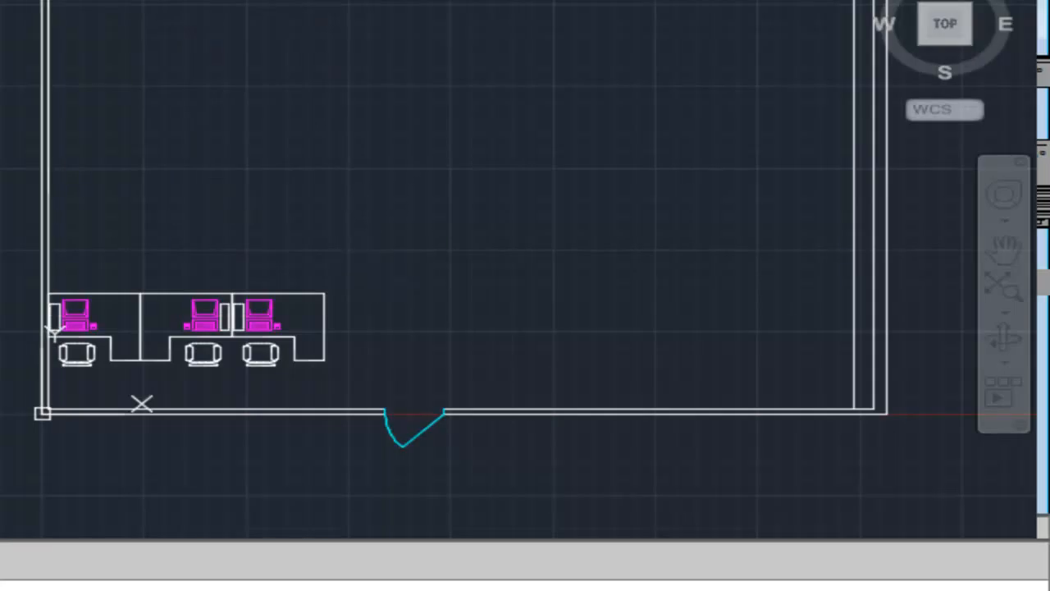
left_click(335, 260)
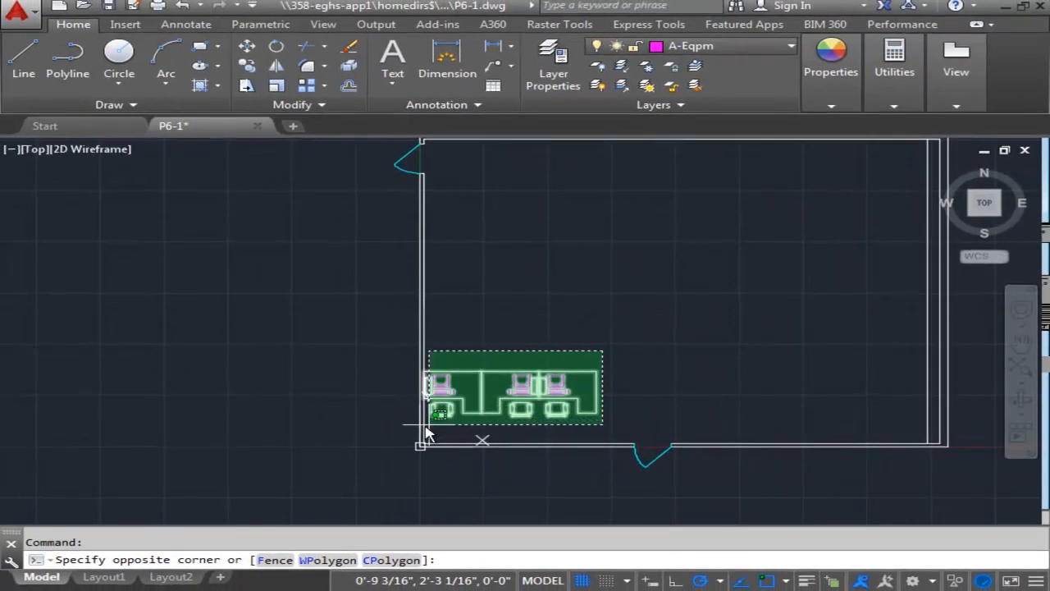
left_click(363, 426)
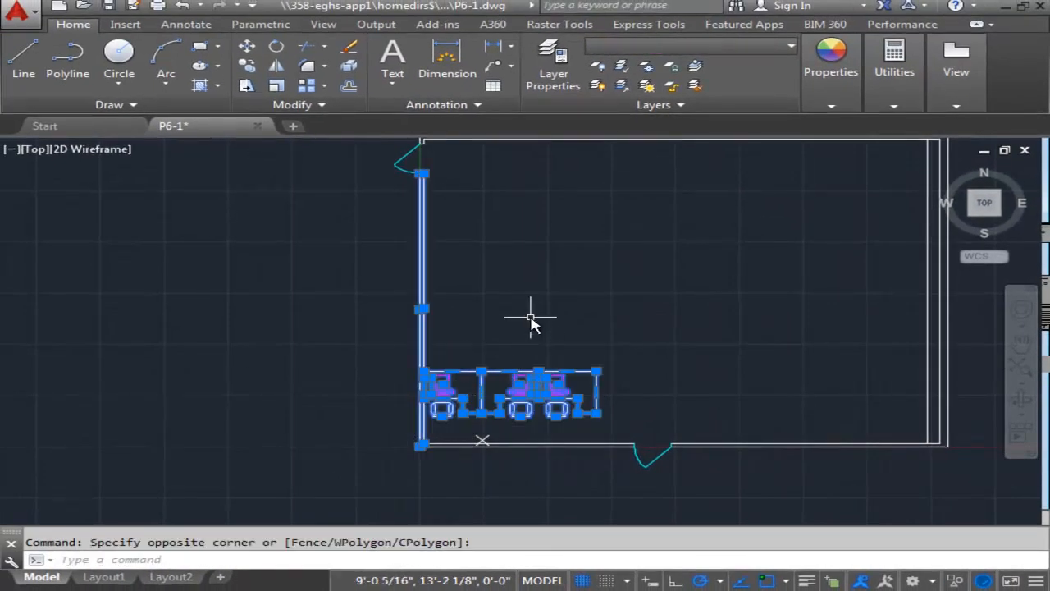
left_click(421, 279, "shift")
scroll(435, 378, "up", 4)
mouse_move(488, 279)
middle_mouse_down()
mouse_move(539, 159)
mouse_move(509, 180)
mouse_move(424, 335)
mouse_move(376, 312)
mouse_move(332, 269)
middle_mouse_up()
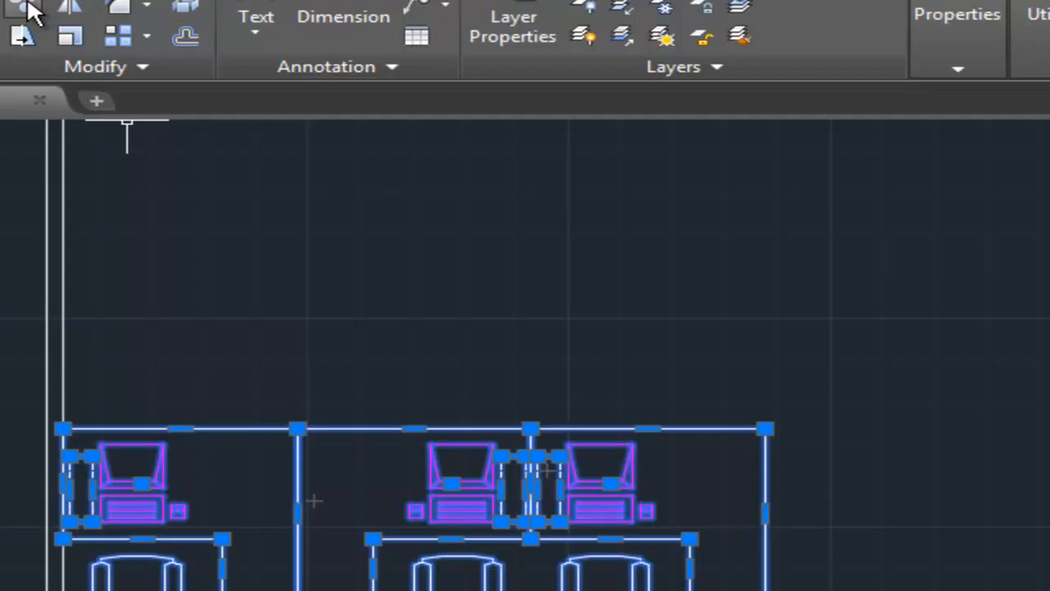
left_click(27, 4)
middle_click_drag(598, 179, 426, 83)
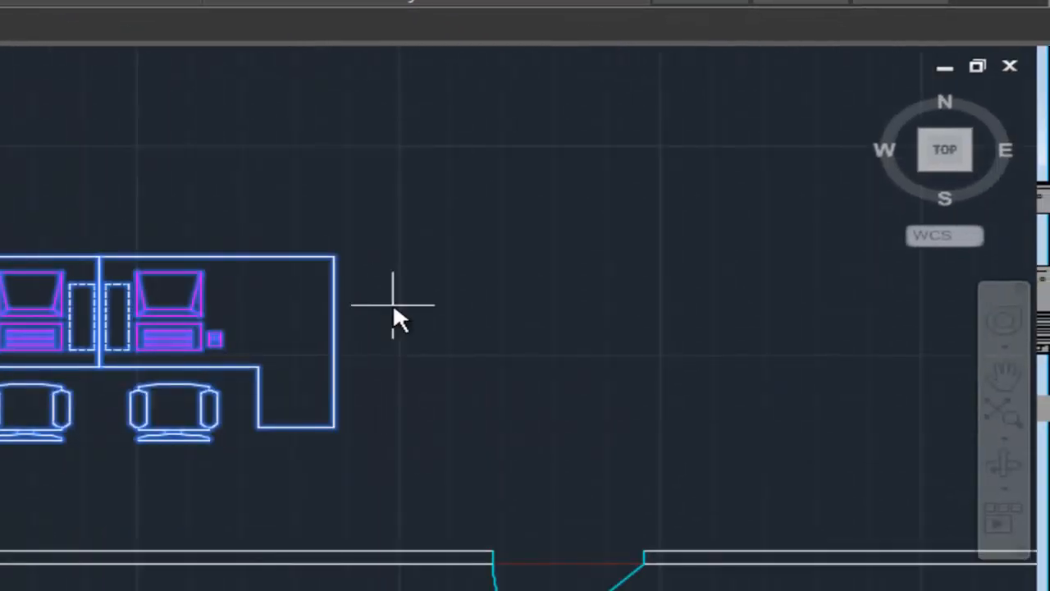
left_click(327, 428)
middle_click_drag(334, 262, 365, 455)
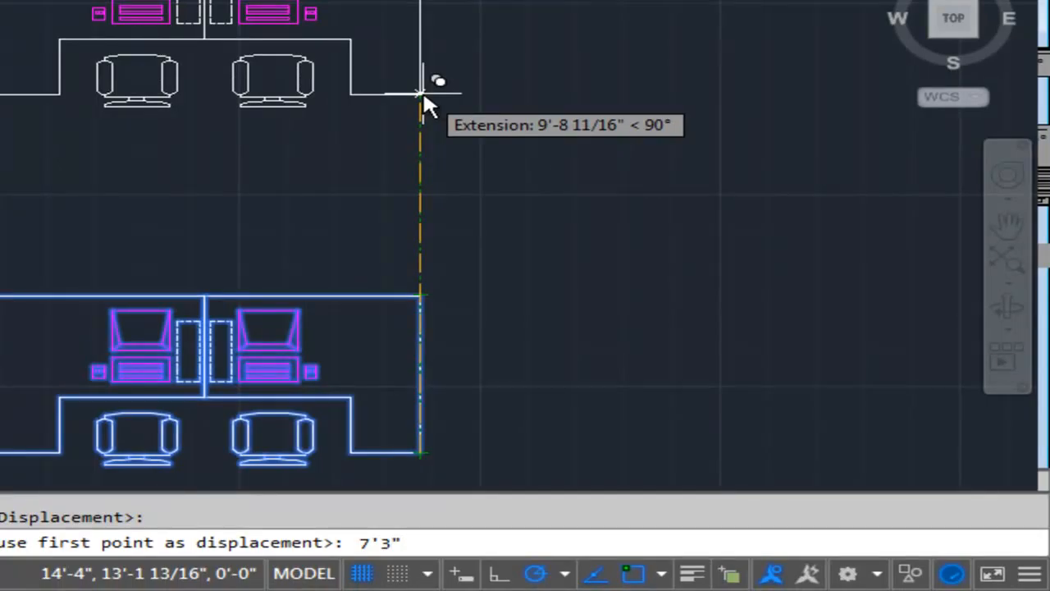
key("Return")
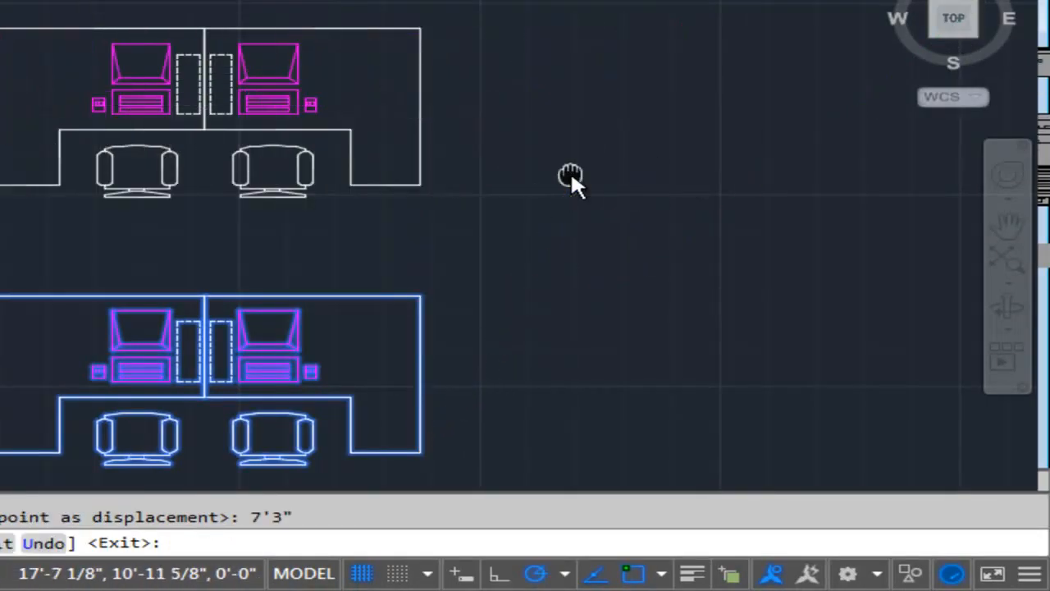
Place another copy of the workstation row 14'6" straight up from the same base point.
middle_click_drag(571, 175, 572, 230)
scroll(508, 168, "down", 2)
mouse_move(510, 133)
middle_mouse_down()
mouse_move(551, 84)
mouse_move(484, 176)
middle_mouse_up()
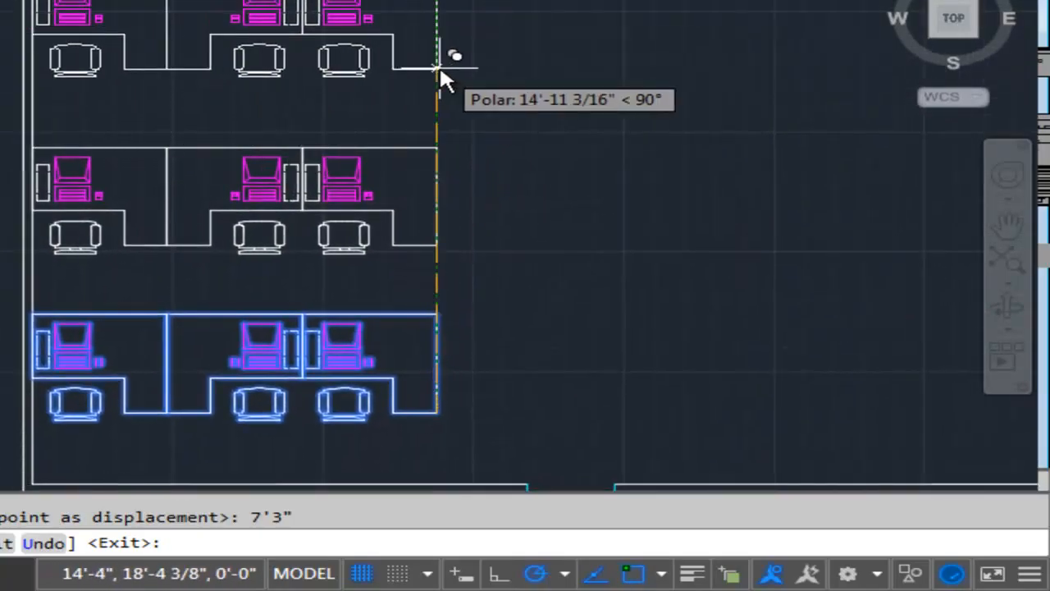
middle_click_drag(441, 70, 461, 135)
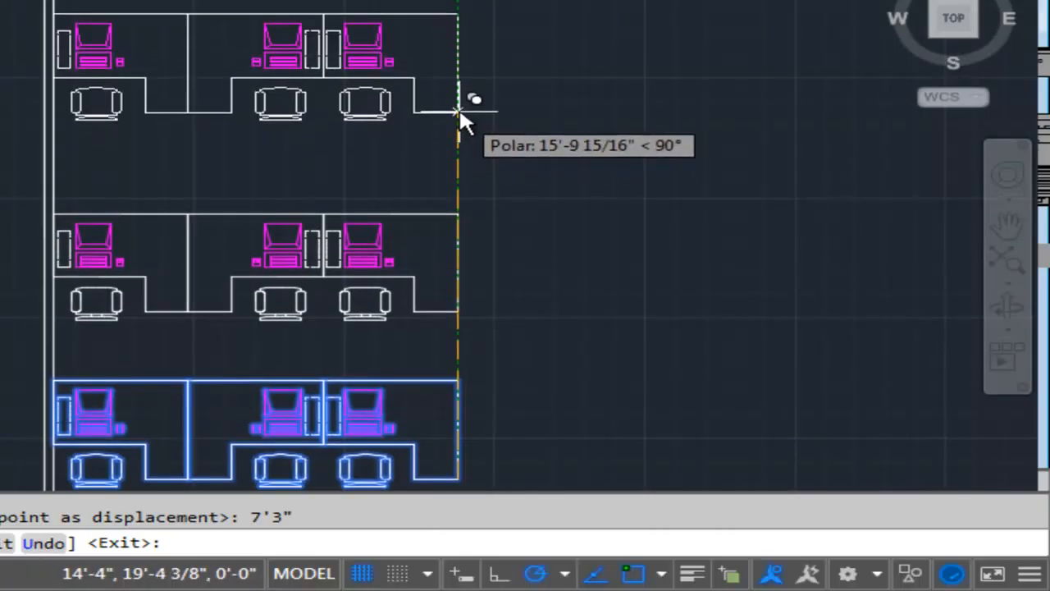
mouse_move(455, 113)
middle_mouse_down()
mouse_move(486, 168)
mouse_move(441, 82)
middle_mouse_up()
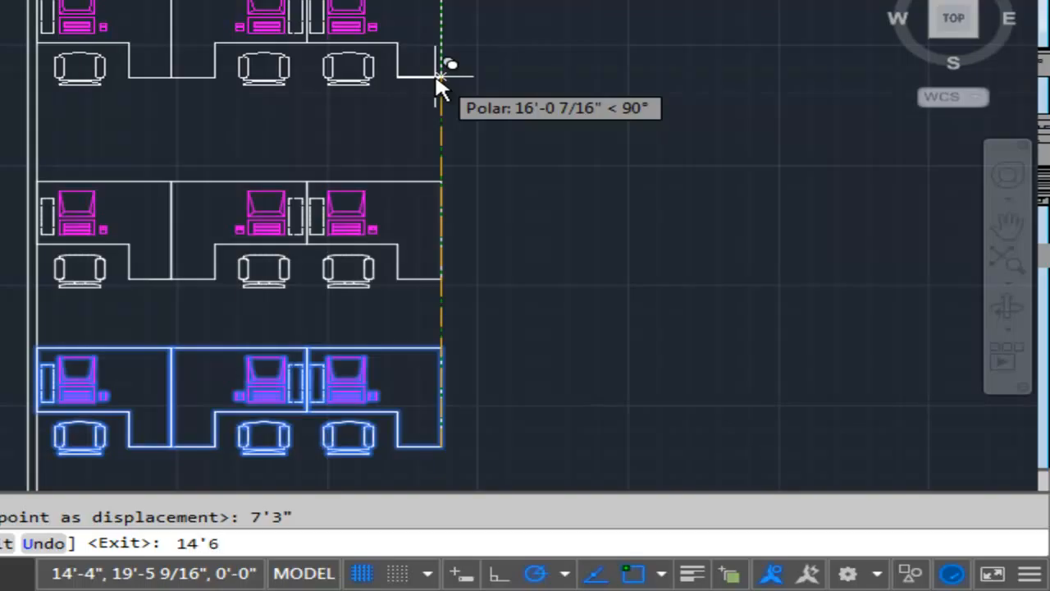
key("Return")
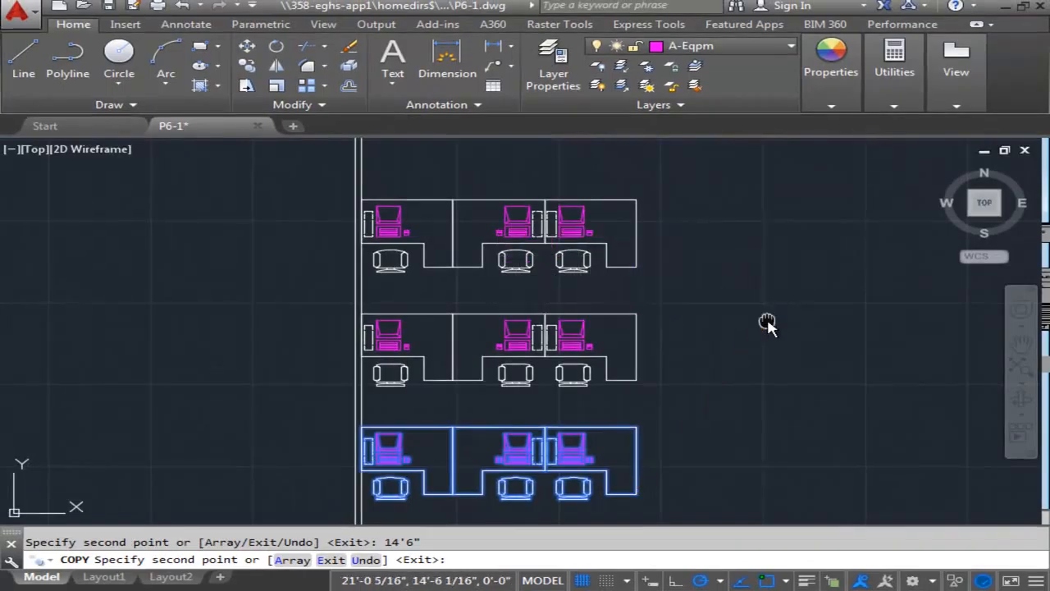
middle_click_drag(767, 323, 700, 380)
scroll(700, 380, "down", 2)
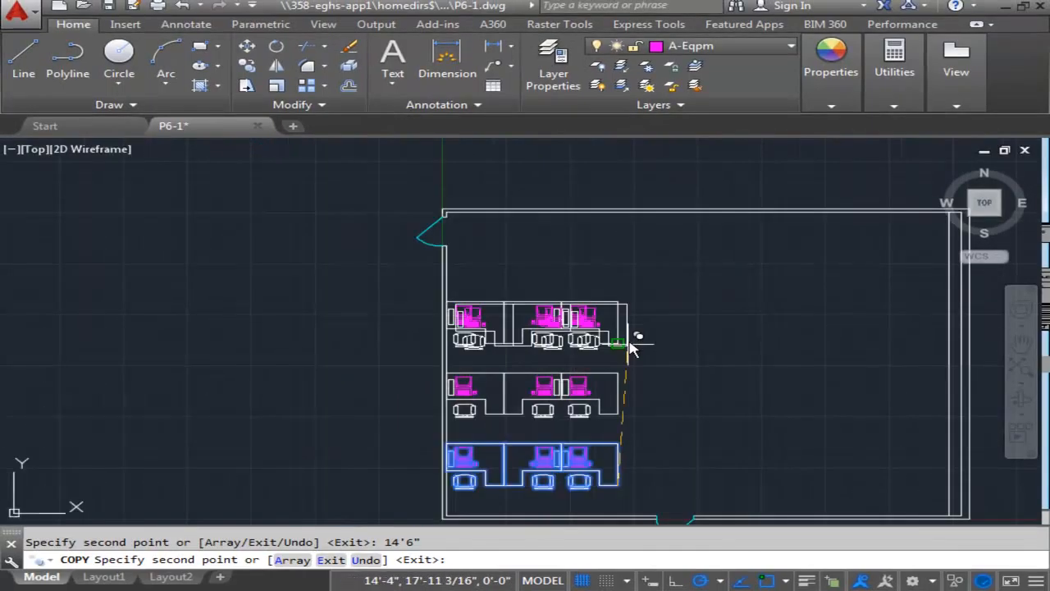
End the copying of the workstation row after the third row along the left wall.
middle_click_drag(675, 287, 663, 279)
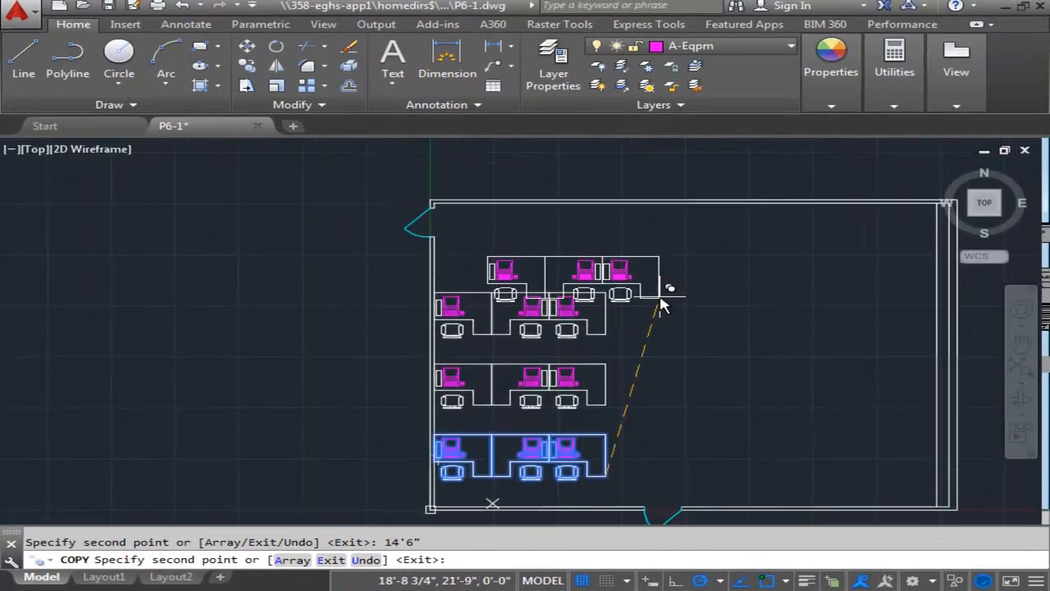
scroll(660, 294, "up", 2)
scroll(656, 279, "down", 1)
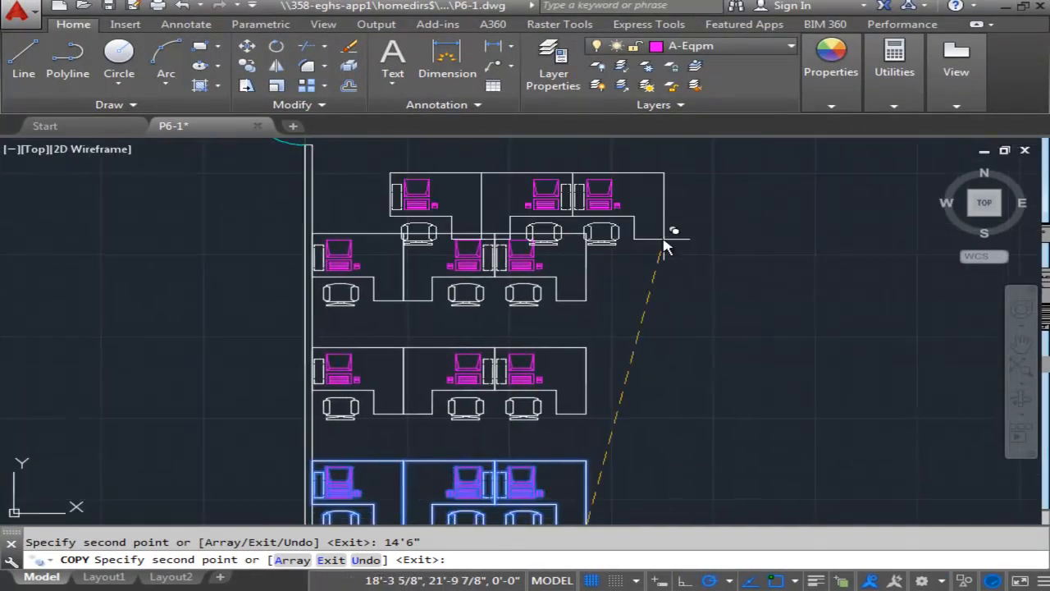
scroll(648, 233, "down", 2)
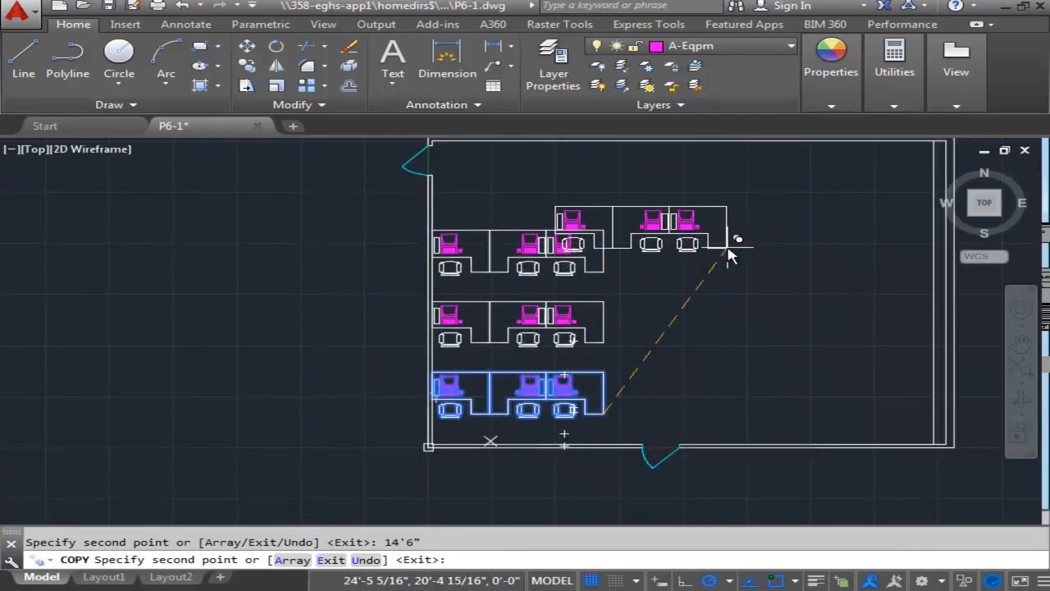
key("Return")
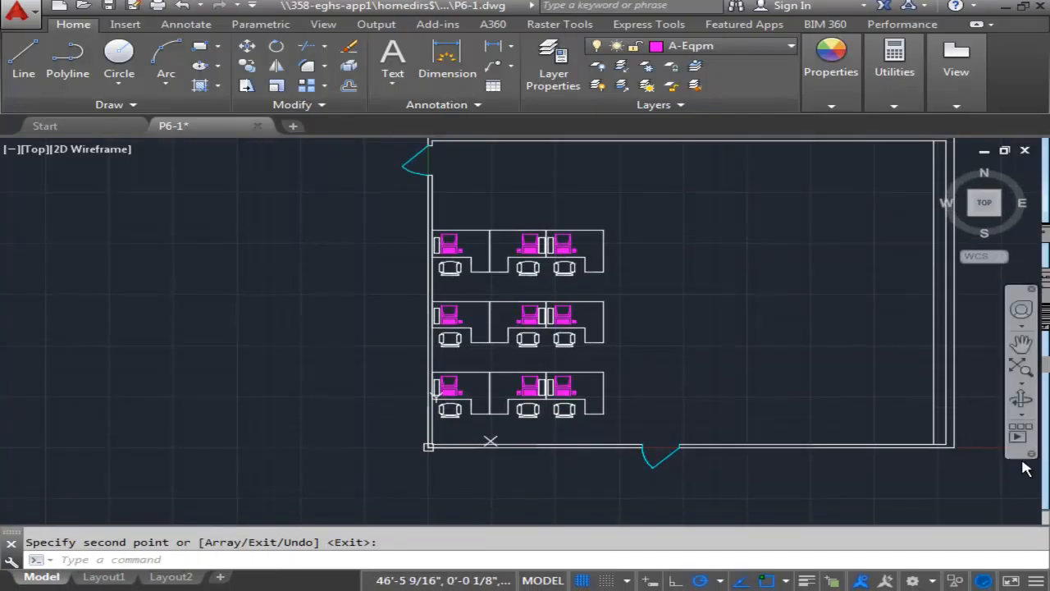
Select the middle workstation of the bottom row, including its desk, computer, dashed rectangle and chair.
middle_click_drag(1025, 462, 677, 398)
middle_click_drag(521, 348, 629, 351)
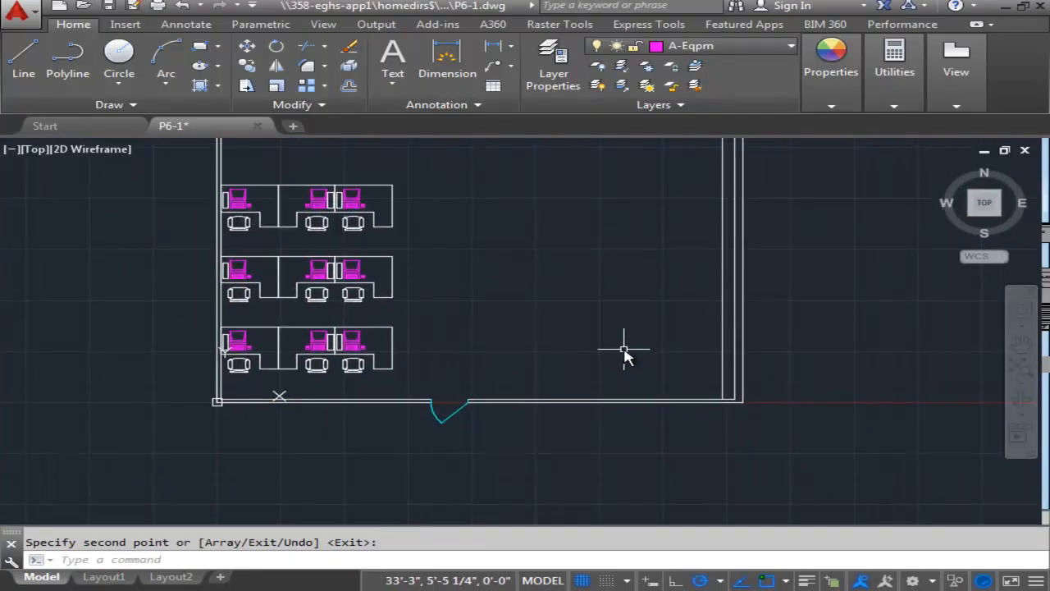
middle_click_drag(441, 330, 466, 332)
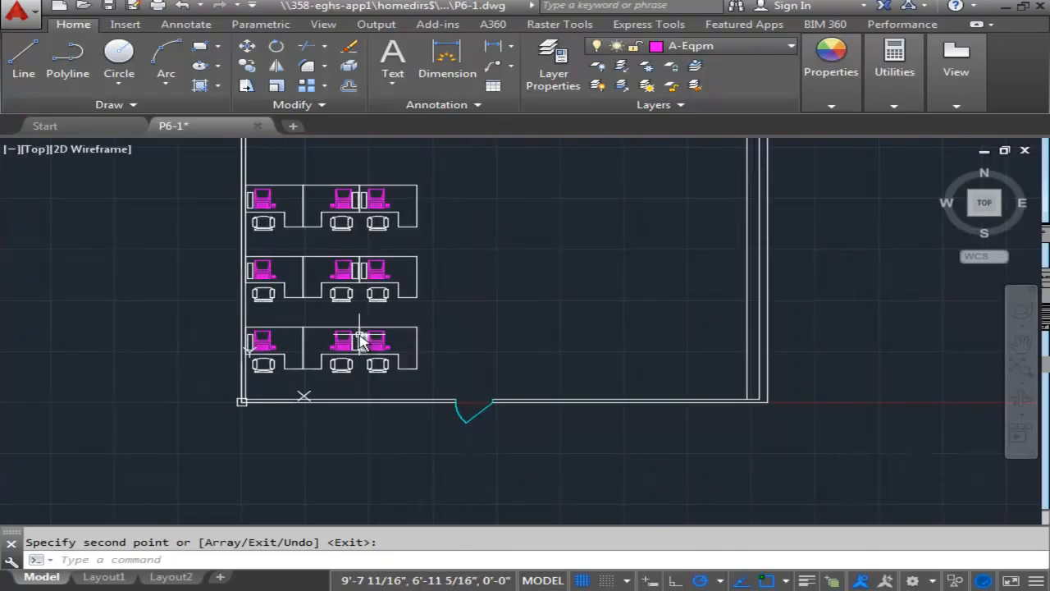
scroll(357, 330, "up", 4)
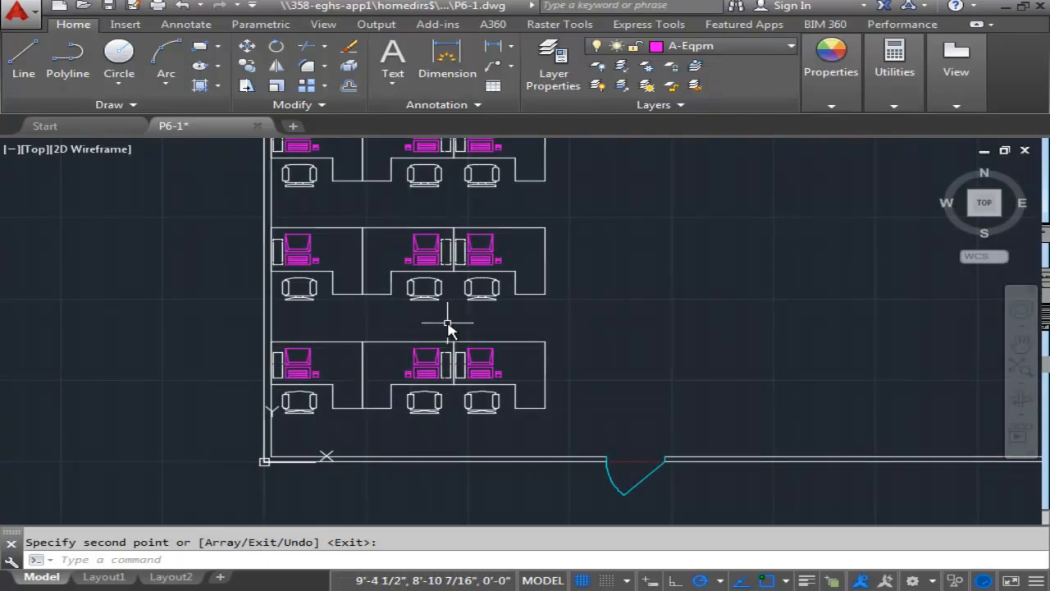
key("Escape")
left_click(452, 365)
scroll(452, 369, "up", 5)
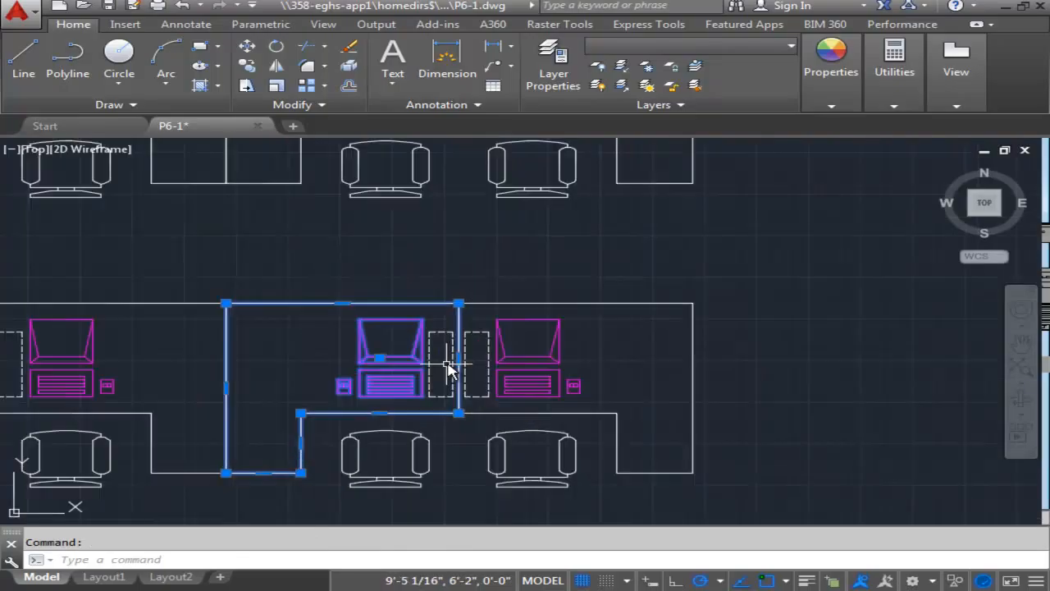
left_click(446, 300)
left_click(440, 327)
scroll(440, 327, "down", 5)
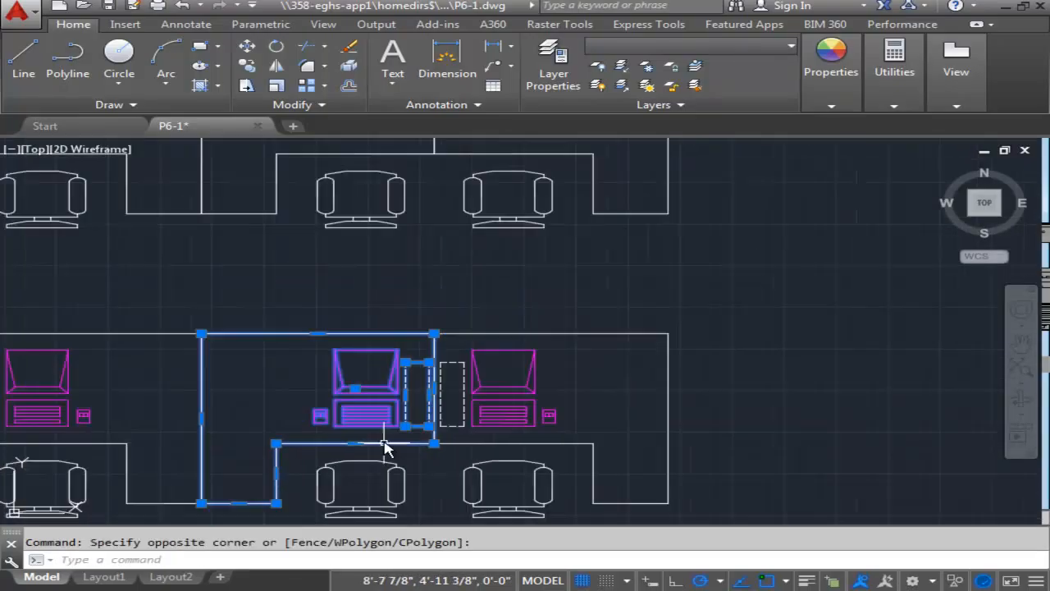
left_click(430, 358)
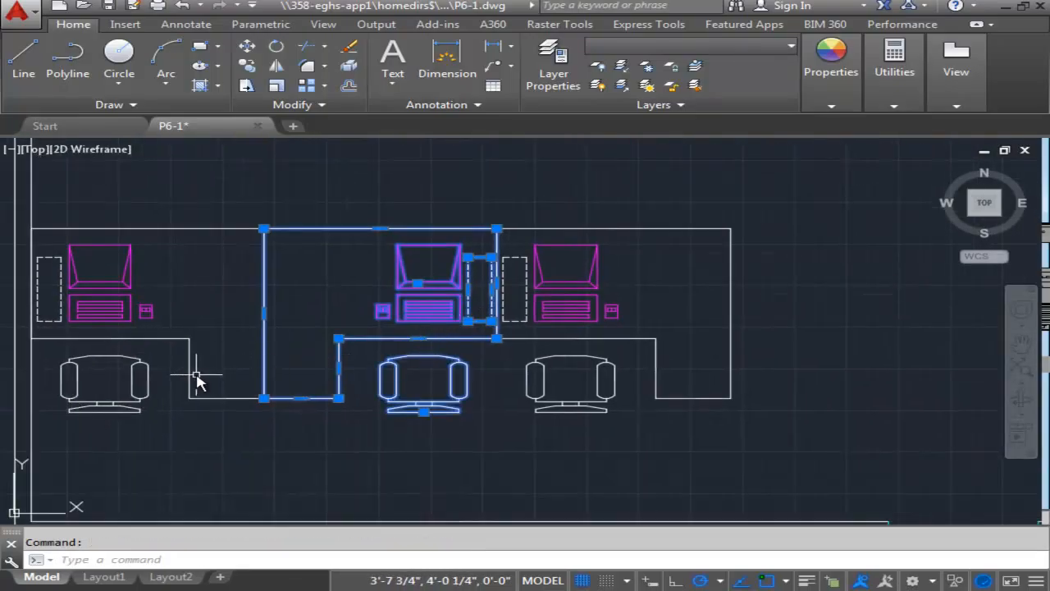
Add the bottom row's workstation against the left wall to the selection, with its desk, chair, computer and dashed rectangle.
left_click(189, 374)
left_click(128, 379)
left_click(130, 369)
left_click(130, 358)
left_click(120, 310)
left_click(61, 297)
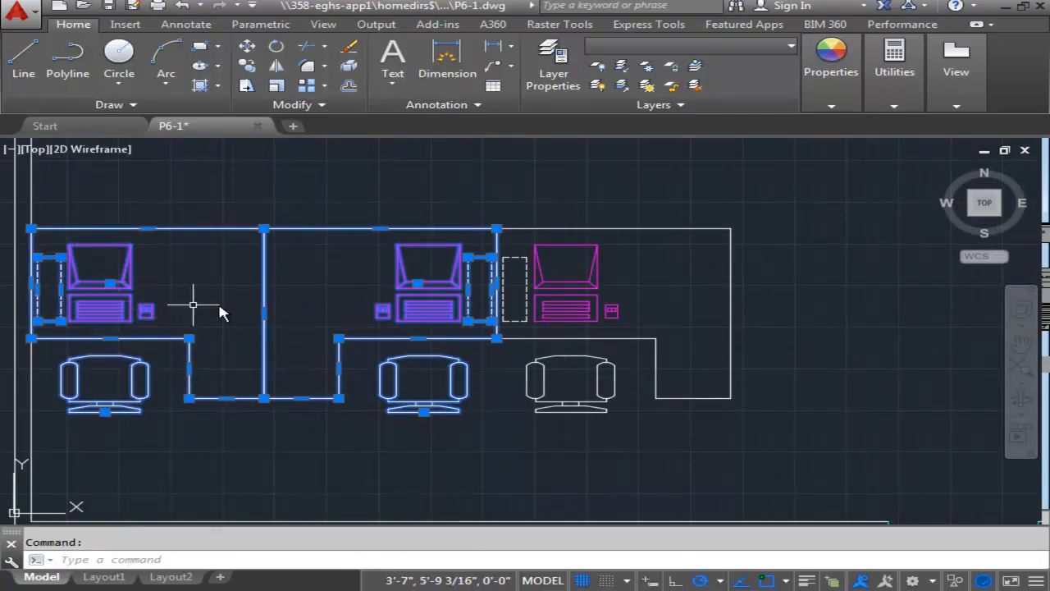
Add the two left workstations of the middle row to the selection, with their desks, chairs, computers and dashed rectangles.
scroll(241, 307, "down", 2)
middle_click_drag(288, 333, 382, 404)
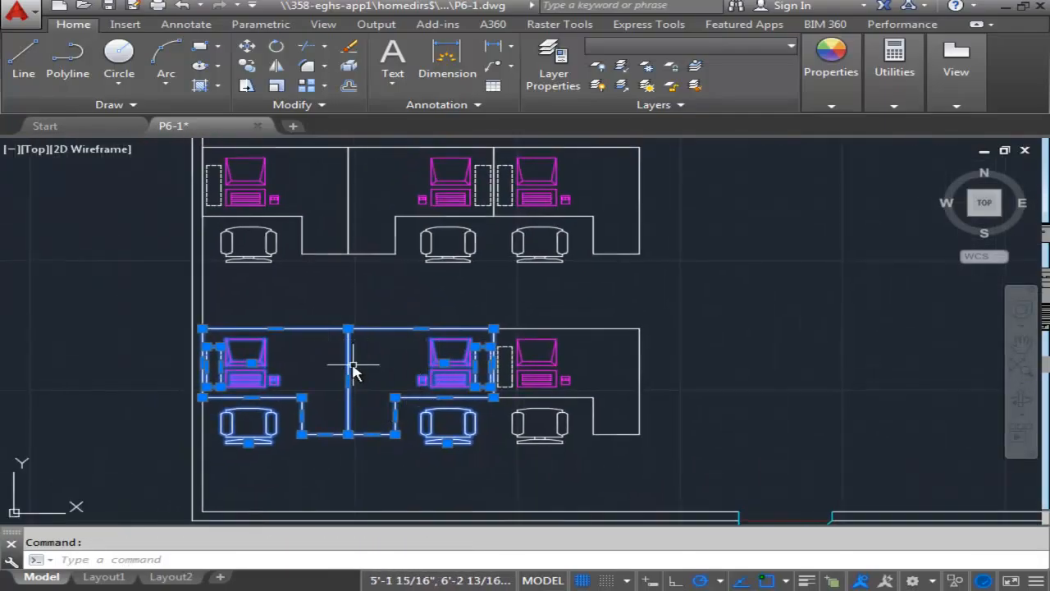
scroll(435, 398, "down", 3)
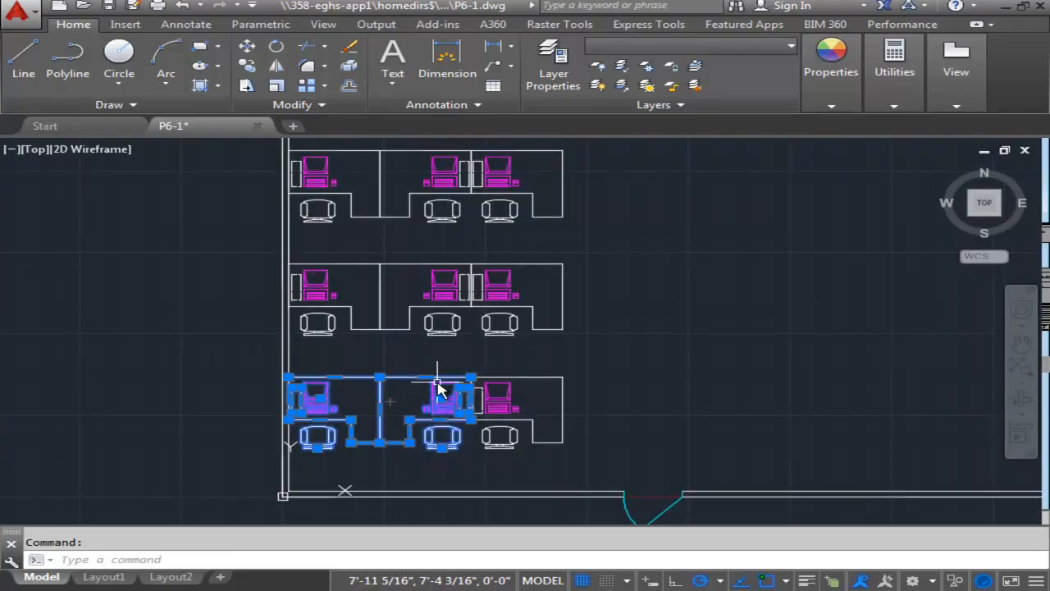
scroll(451, 347, "up", 2)
middle_click_drag(453, 353, 533, 381)
left_click(541, 339)
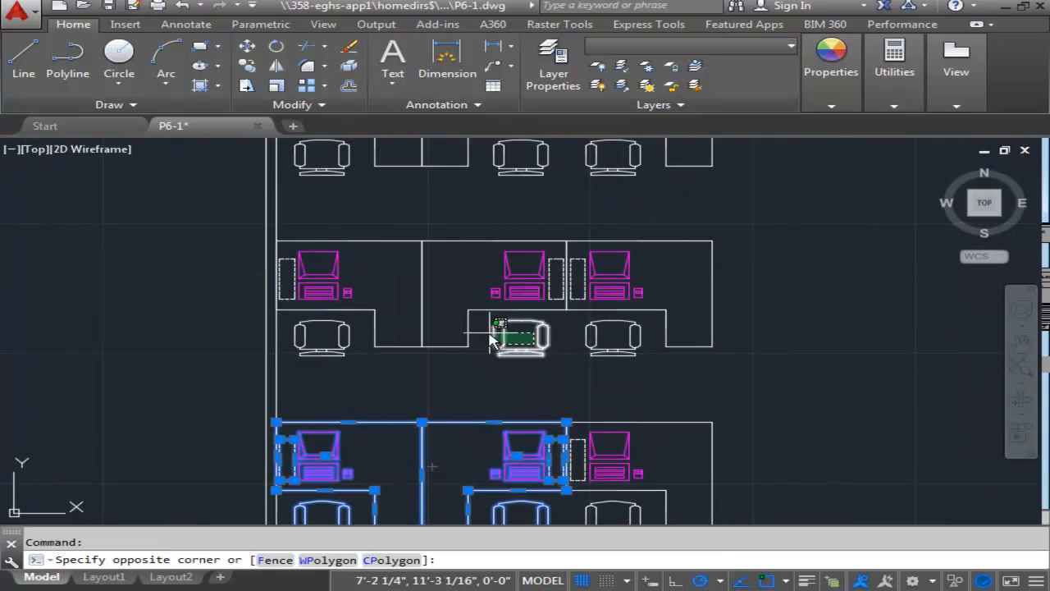
left_click(489, 333)
left_click(451, 319)
left_click(429, 335)
left_click(423, 346)
left_click(402, 347)
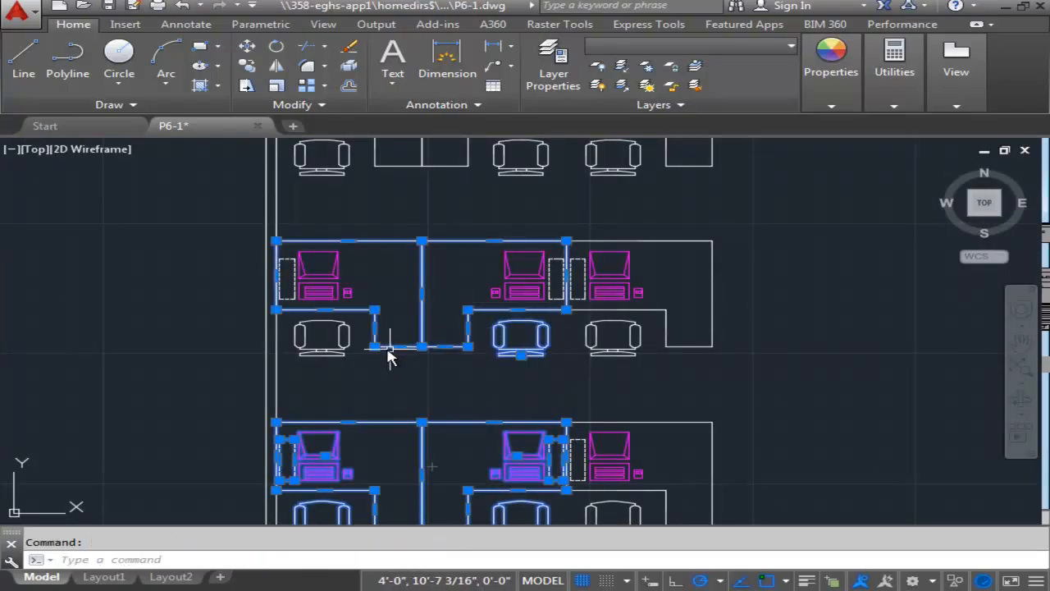
left_click(343, 354)
left_click(302, 275)
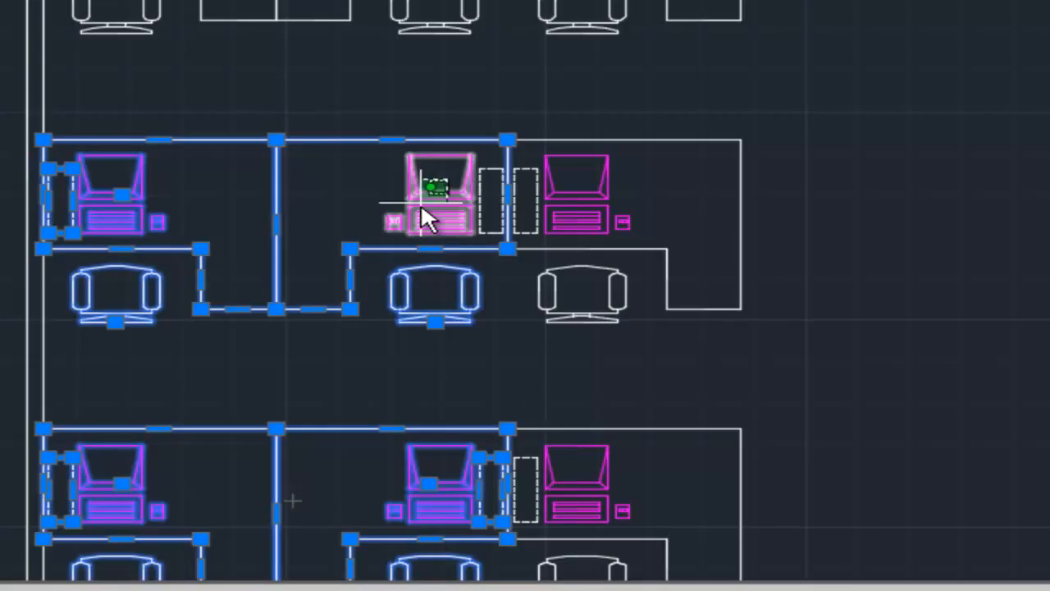
left_click(427, 220)
left_click(487, 215)
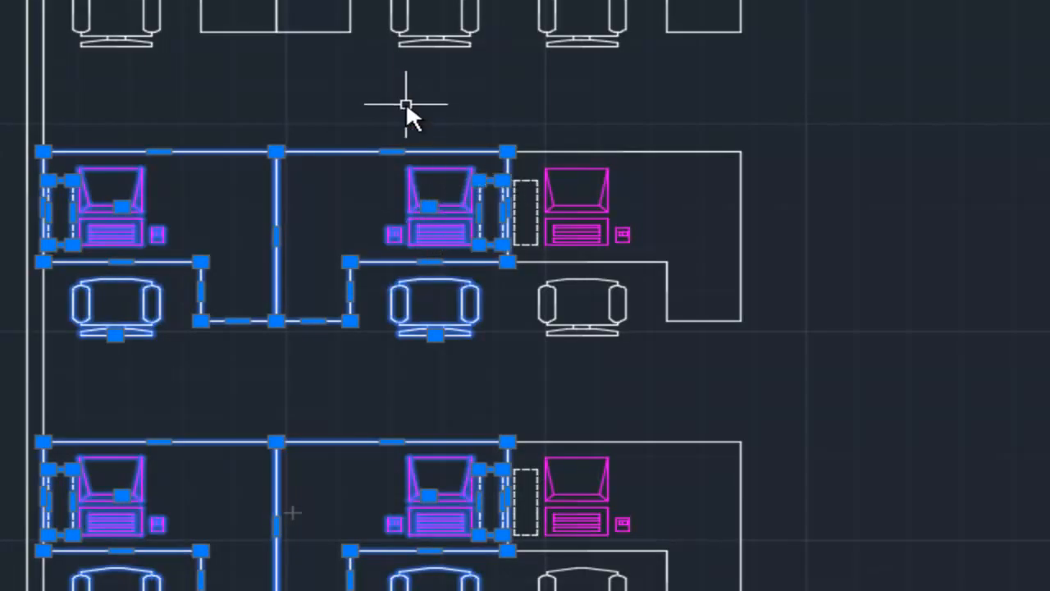
Add the two left workstations of the top row to the selection, with their desks, chairs, computers and dashed rectangles.
left_click(334, 121)
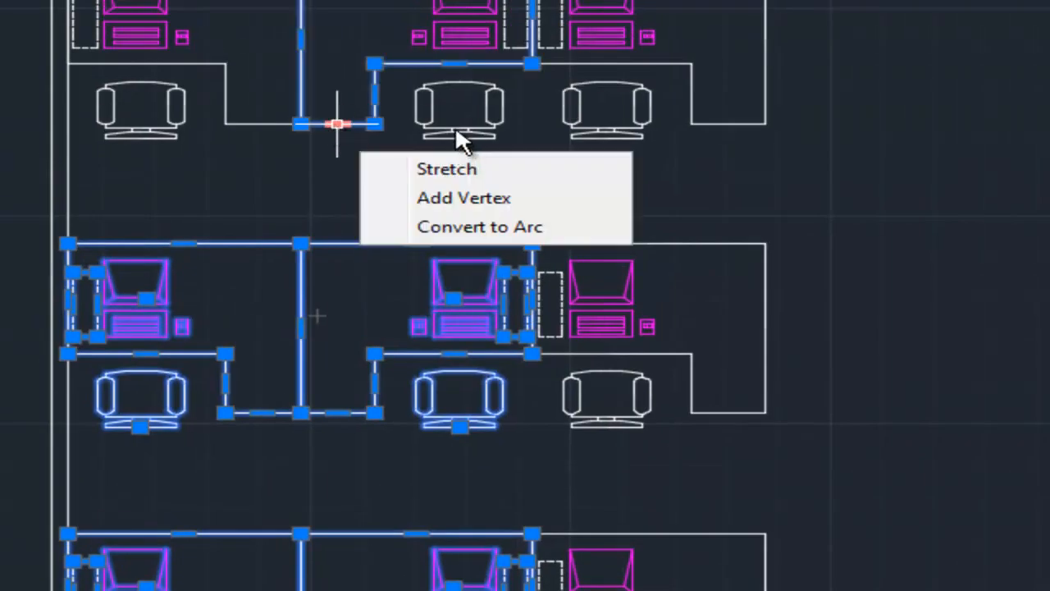
left_click(474, 108)
left_click(483, 182)
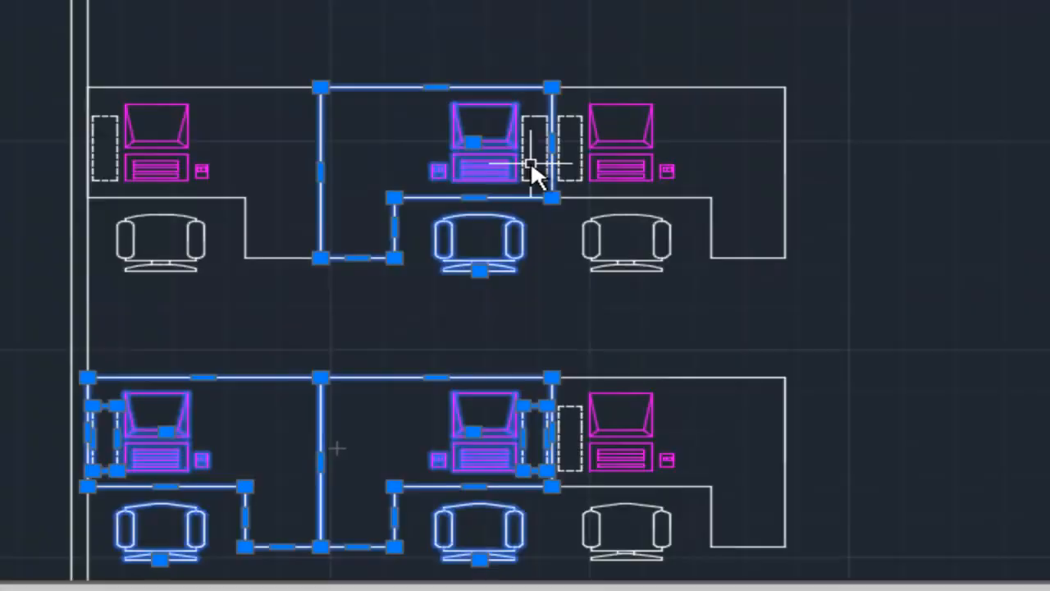
left_click(531, 169)
left_click(188, 152)
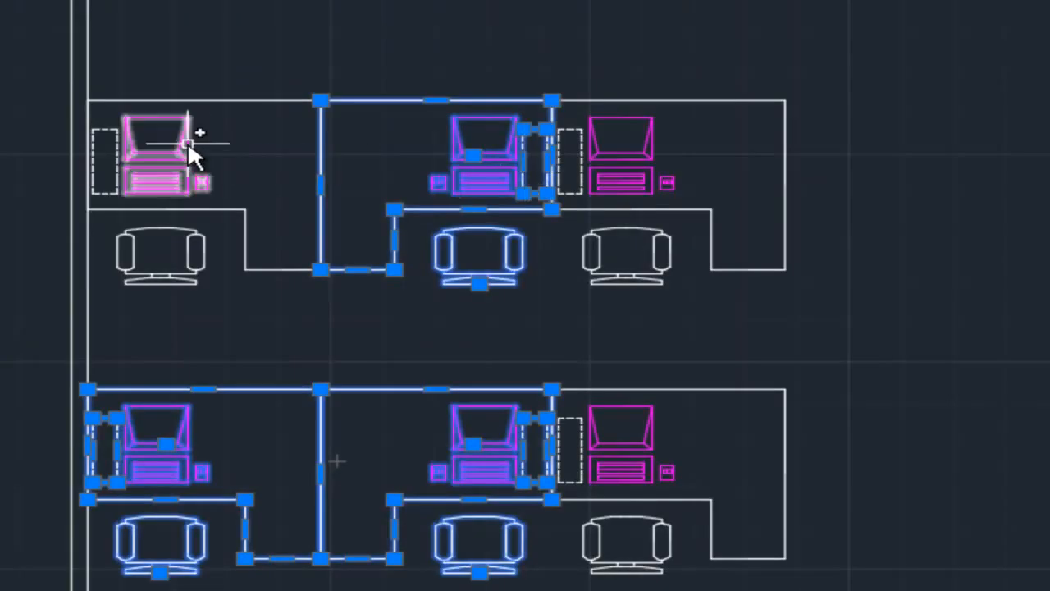
left_click(114, 130)
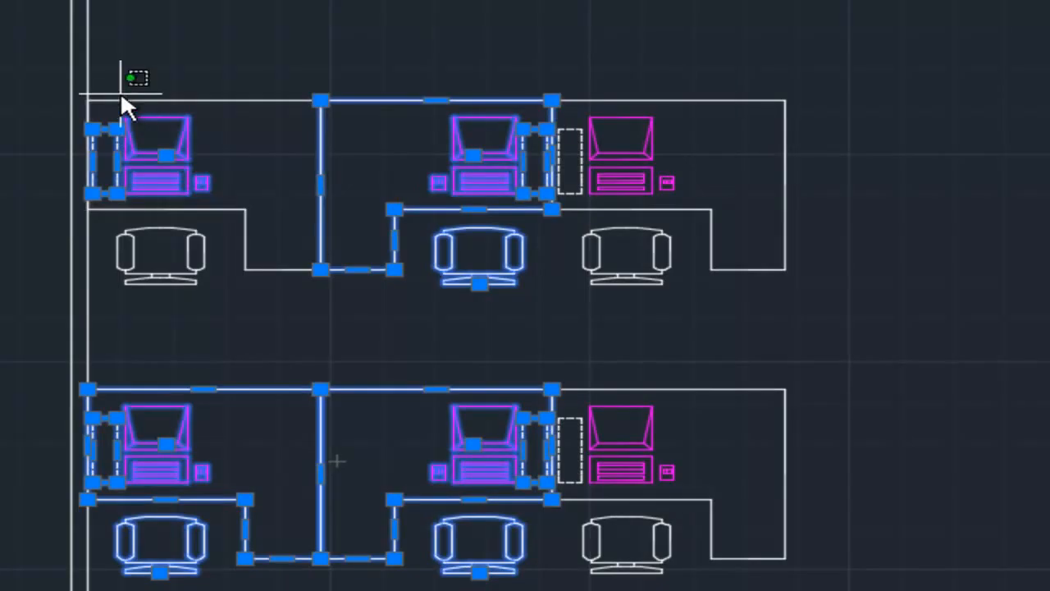
left_click(127, 101)
left_click(191, 244)
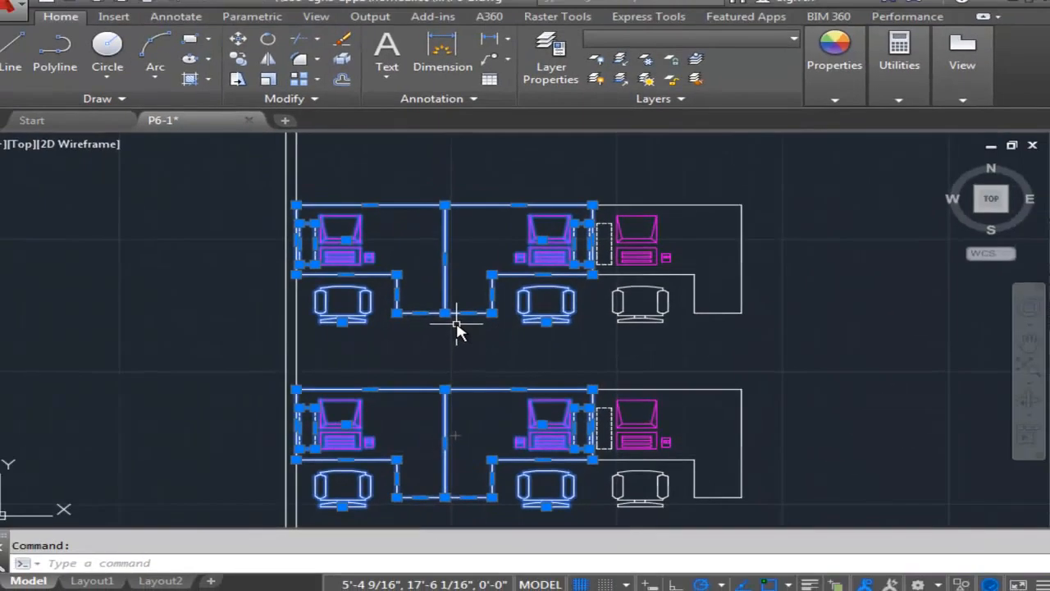
Copy the six selected workstations from the bottom pair's upper-right corner horizontally to the innermost vertical line by the right wall.
scroll(462, 295, "down", 2)
middle_click_drag(465, 274, 389, 270)
scroll(447, 253, "up", 4)
scroll(425, 315, "down", 2)
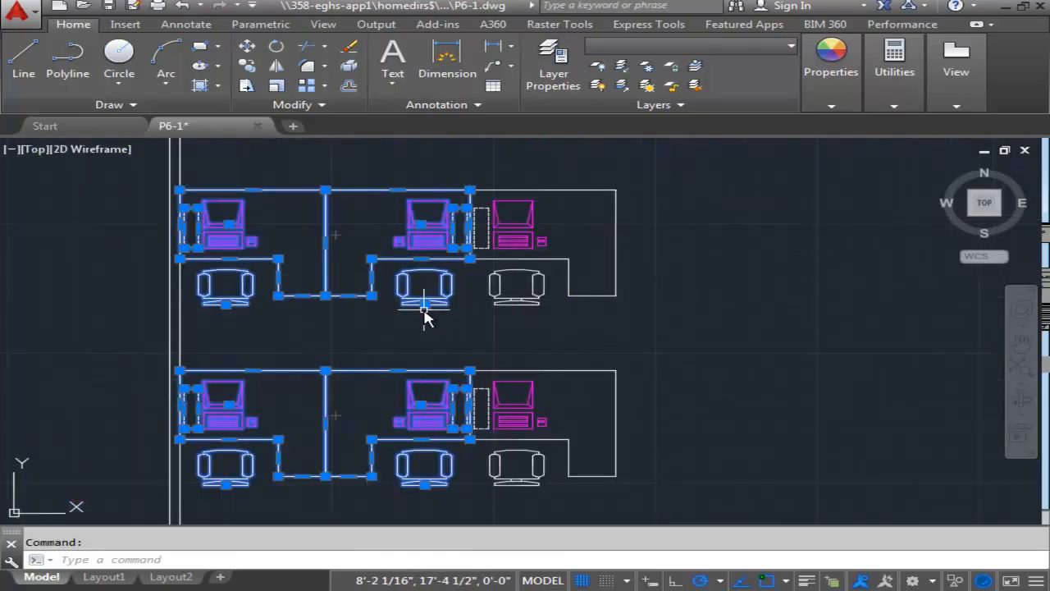
mouse_move(424, 347)
middle_mouse_down()
mouse_move(506, 291)
mouse_move(465, 276)
mouse_move(446, 292)
middle_mouse_up()
scroll(486, 318, "down", 2)
scroll(445, 276, "down", 2)
scroll(448, 283, "up", 2)
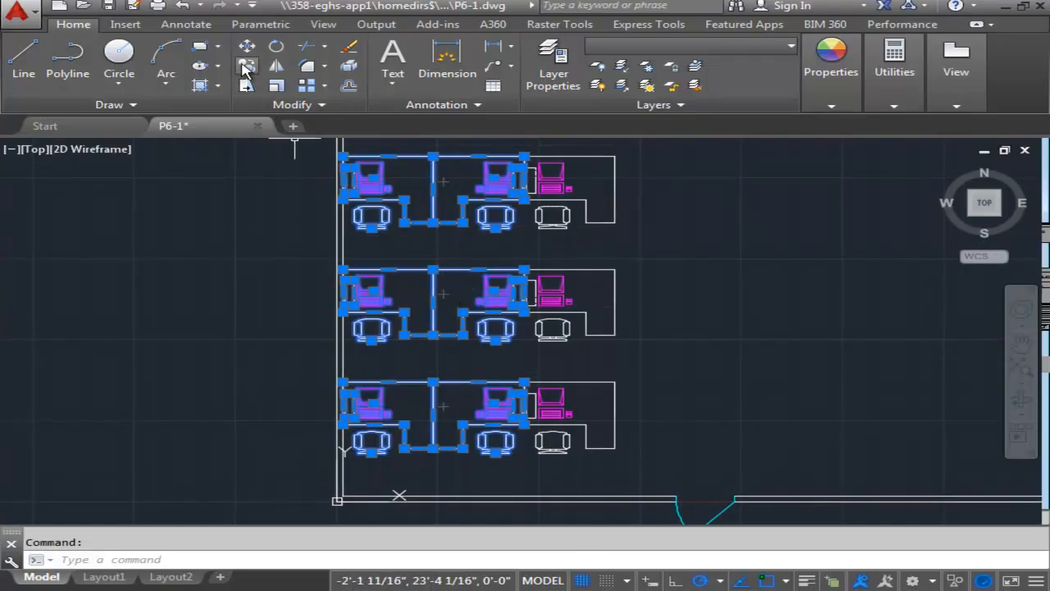
left_click(243, 66)
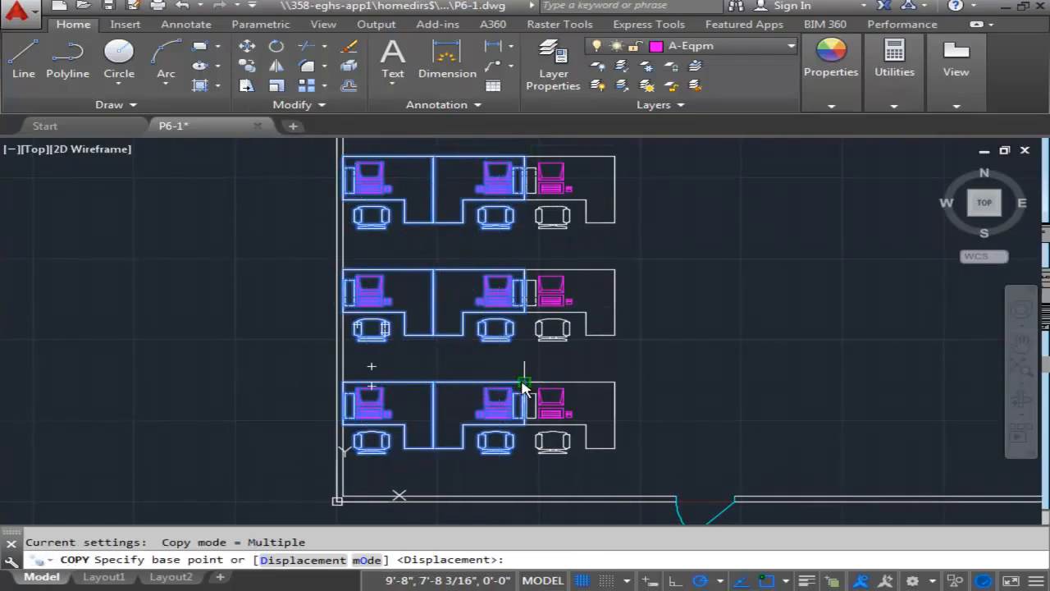
scroll(526, 386, "up", 2)
scroll(528, 359, "up", 2)
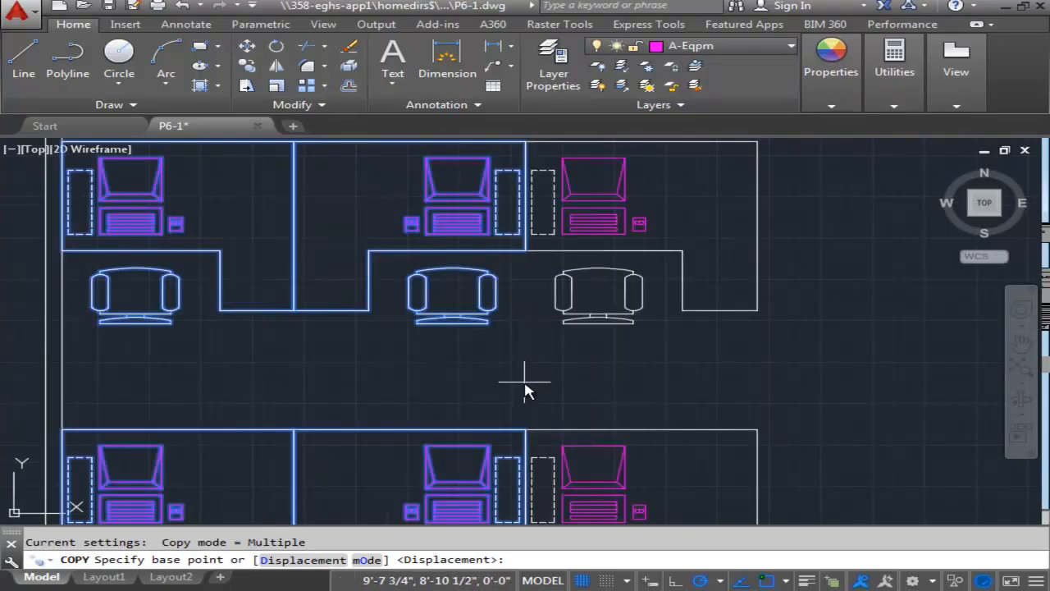
left_click(525, 429)
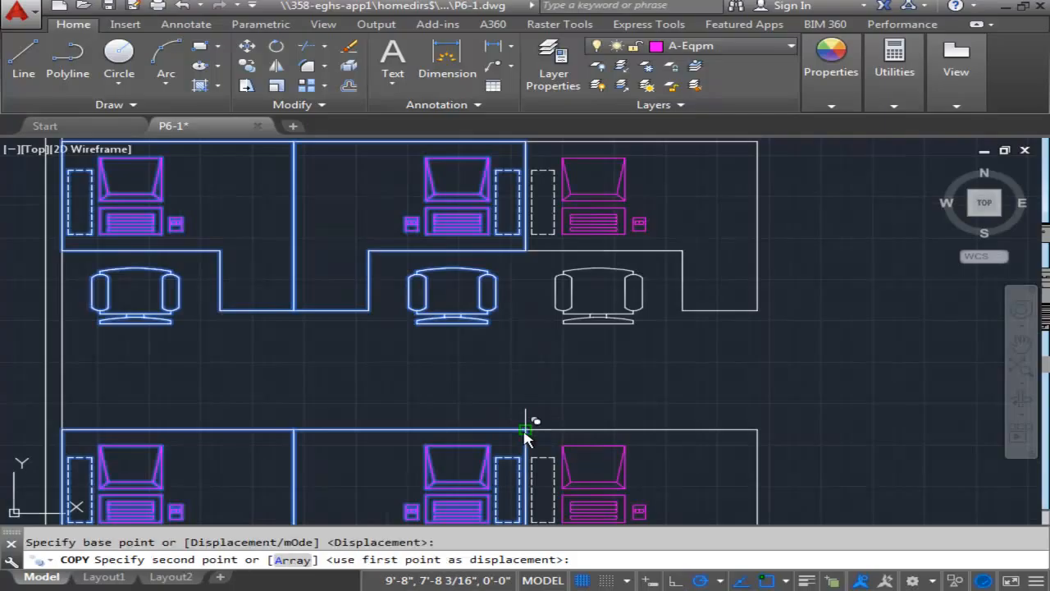
scroll(667, 386, "down", 3)
scroll(374, 304, "up", 1)
middle_click_drag(673, 332, 375, 312)
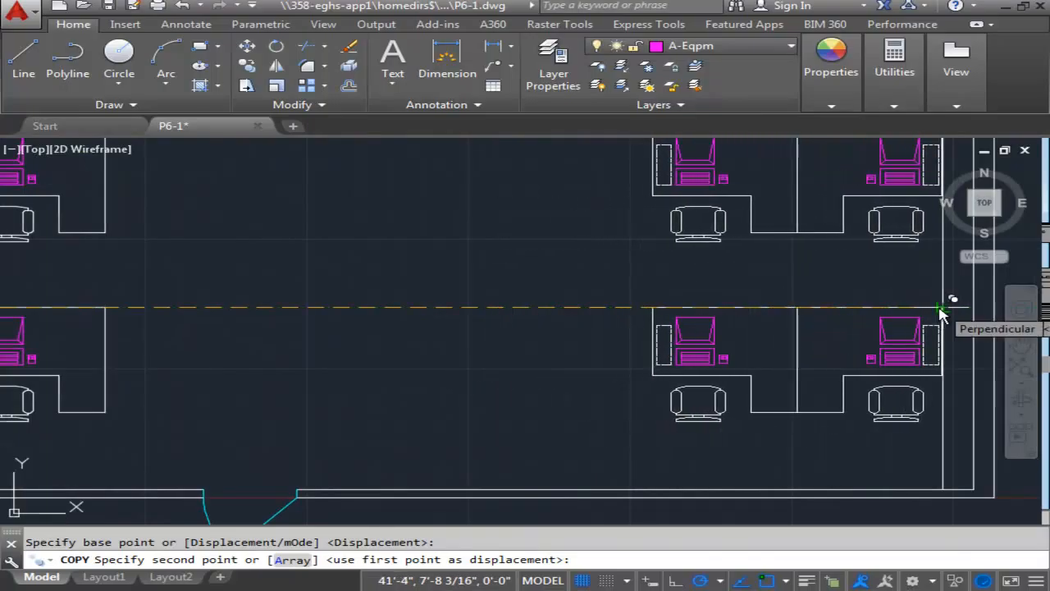
left_click(941, 310)
Place a second copy of the six workstations directly left of the first copy, corner to corner, and end the copying.
scroll(597, 279, "down", 4)
middle_click_drag(593, 286, 602, 417)
middle_click_drag(582, 356, 592, 293)
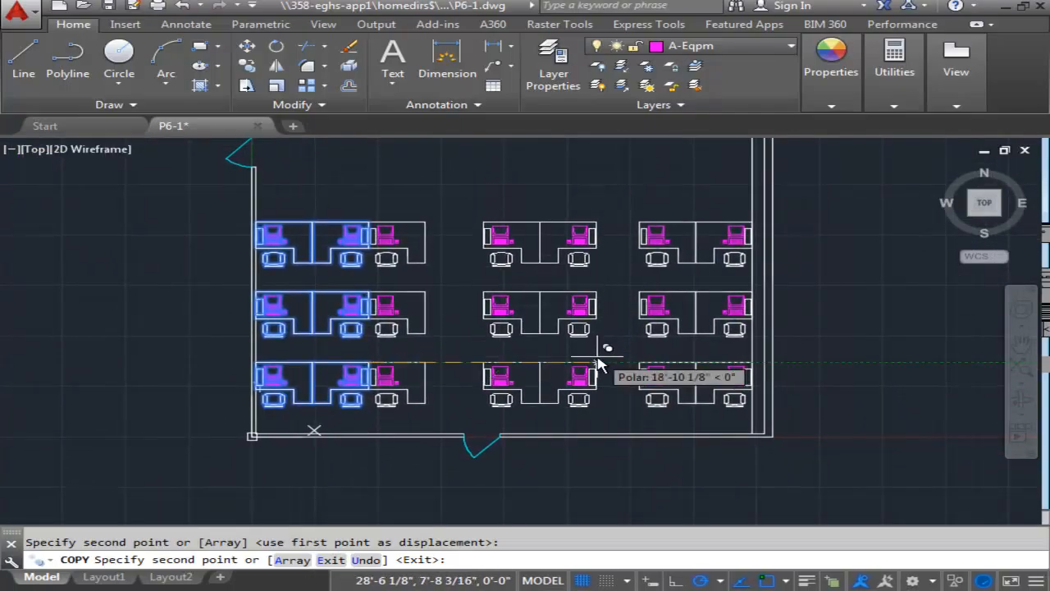
scroll(624, 367, "up", 4)
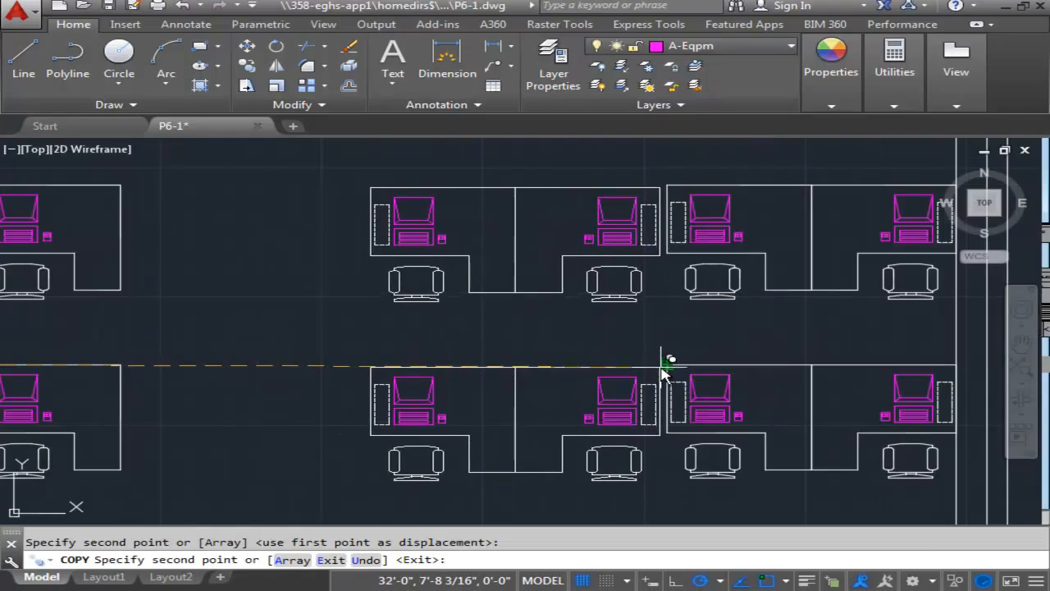
left_click(673, 357)
scroll(542, 305, "down", 4)
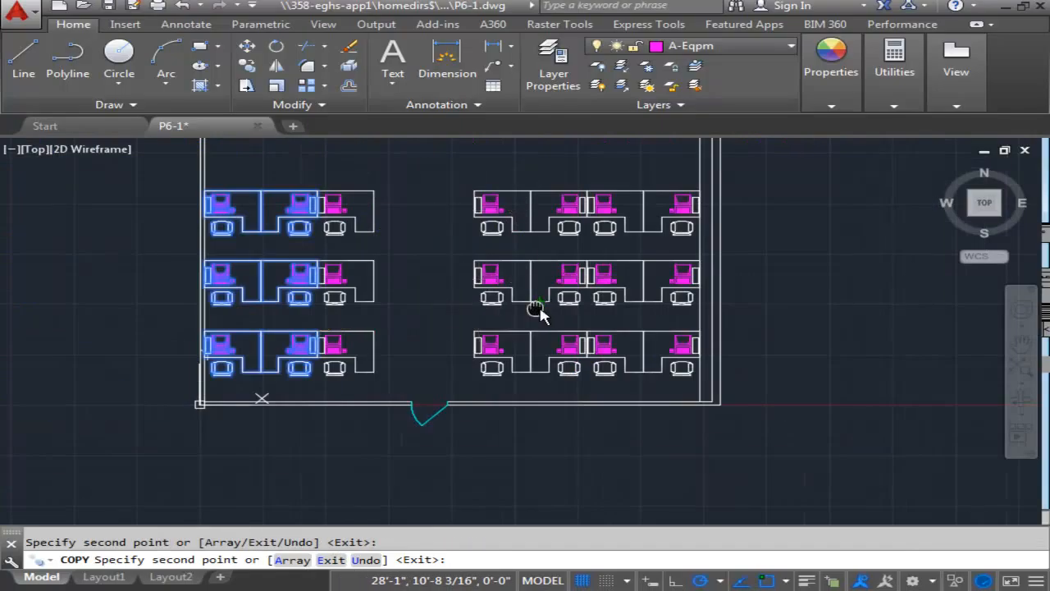
middle_click_drag(539, 312, 683, 338)
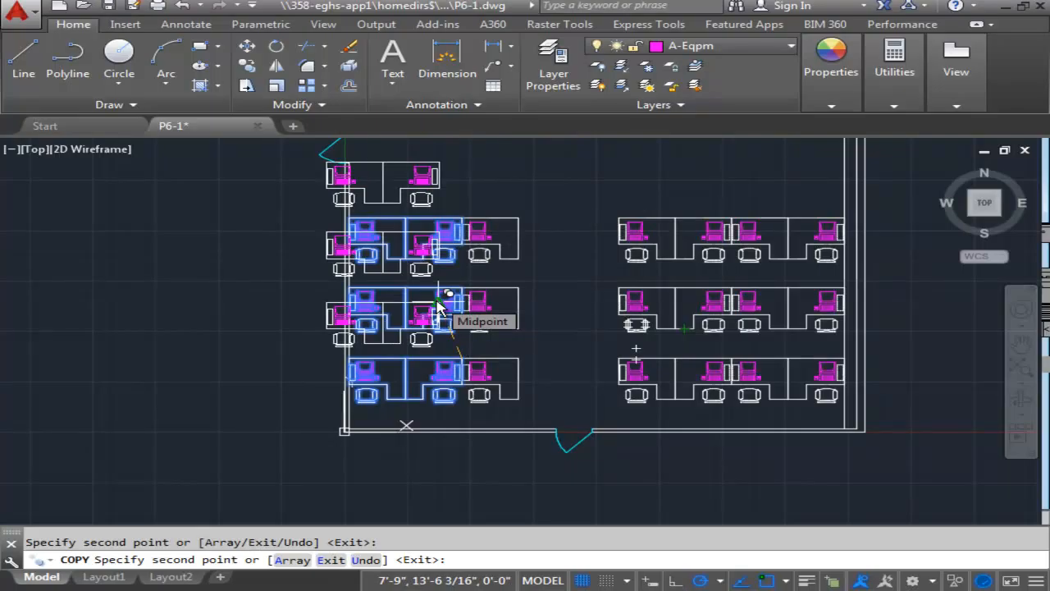
key("Return")
scroll(596, 325, "down", 2)
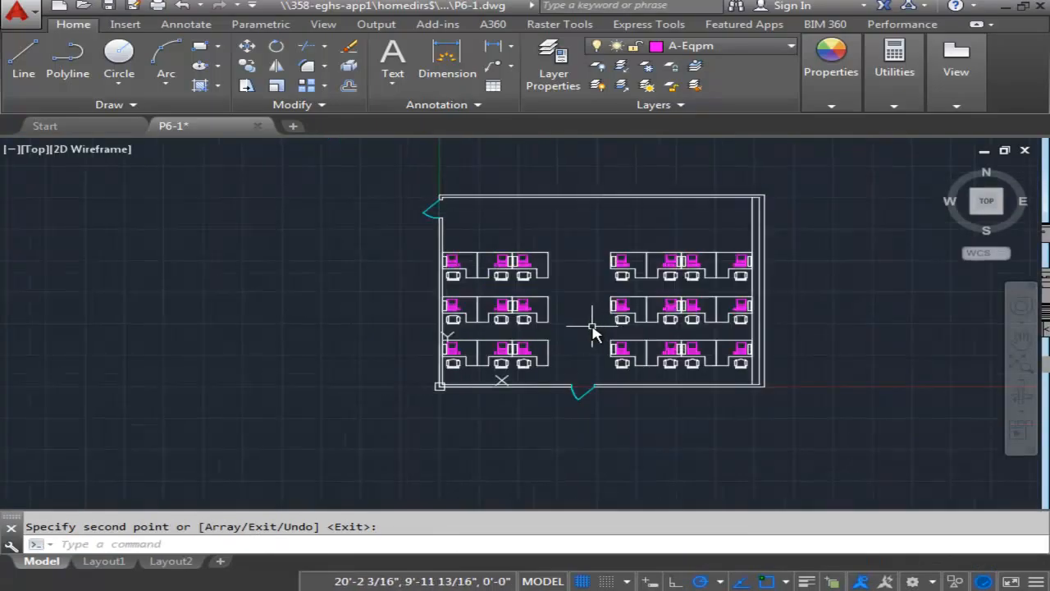
scroll(593, 328, "up", 2)
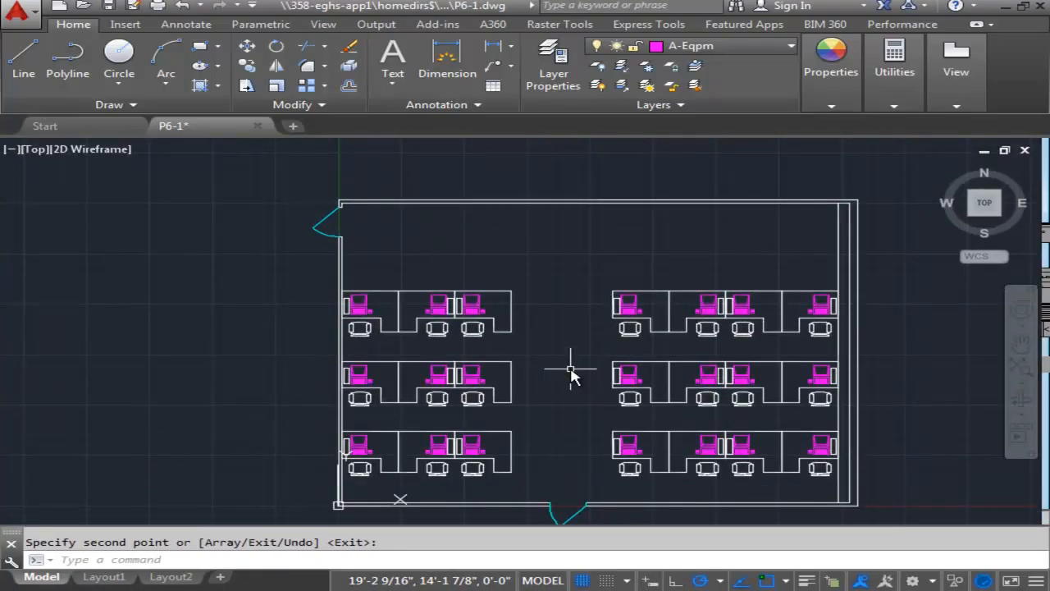
middle_click_drag(569, 304, 569, 287)
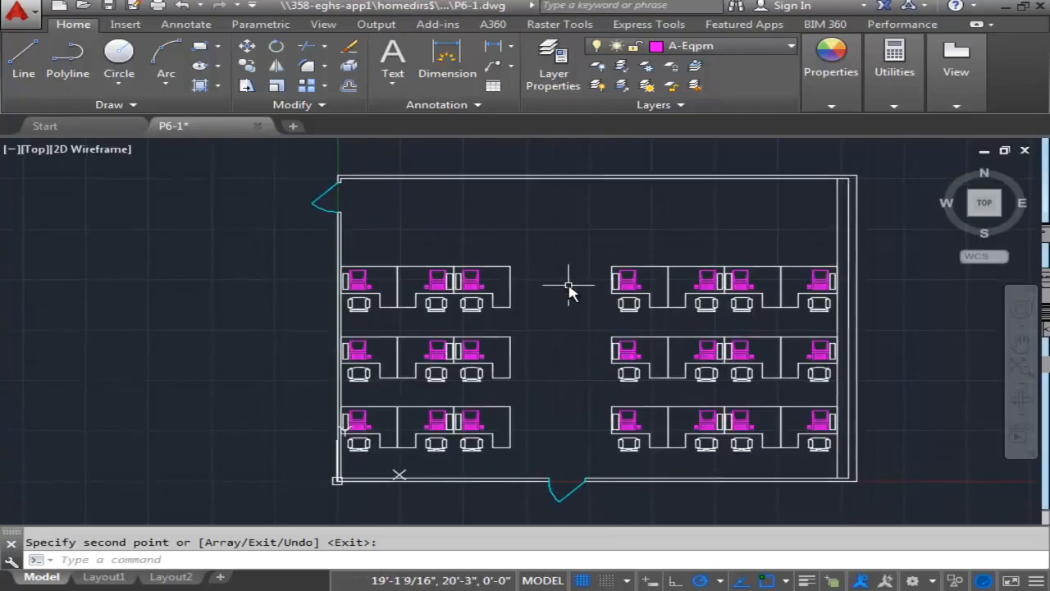
Place a multiline text box outside the right wall beside the workstation rows and enter HEATER.
left_click(394, 58)
scroll(715, 235, "up", 2)
middle_click_drag(716, 234, 485, 160)
scroll(485, 159, "down", 2)
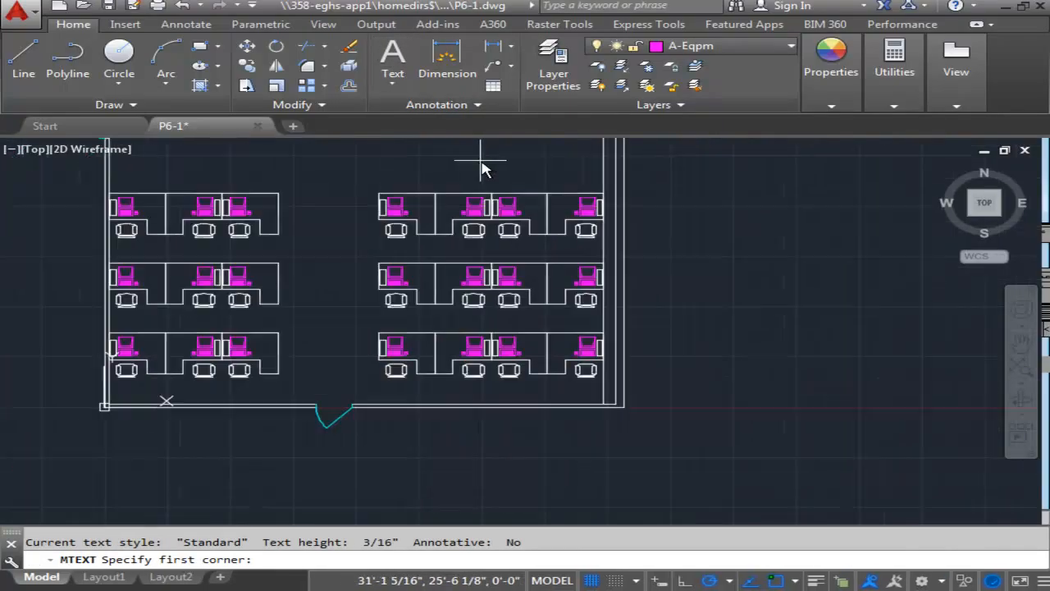
scroll(680, 302, "up", 2)
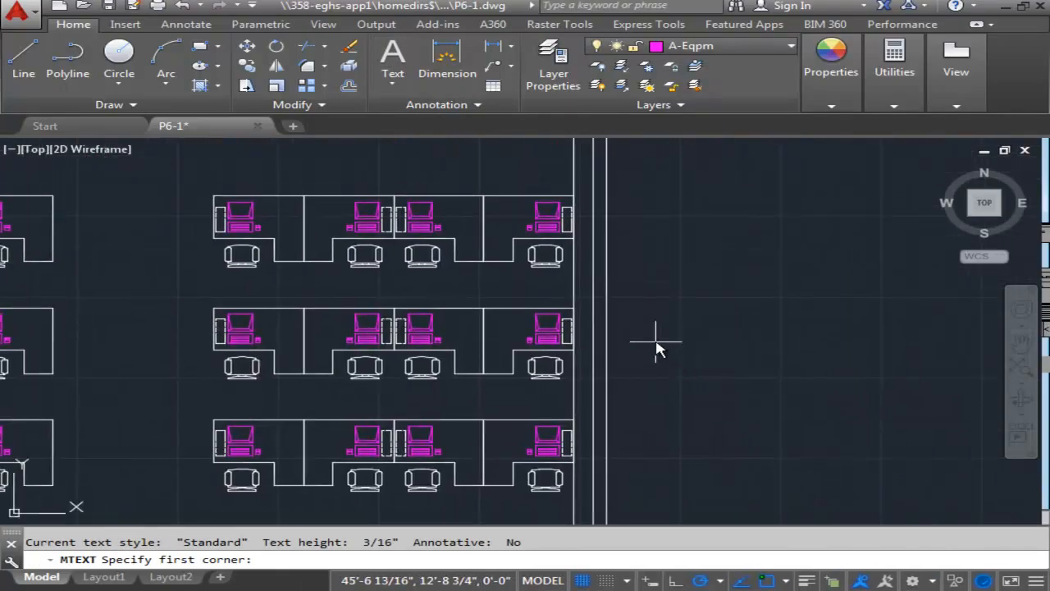
mouse_move(640, 321)
middle_mouse_down()
mouse_move(666, 322)
mouse_move(685, 356)
middle_mouse_up()
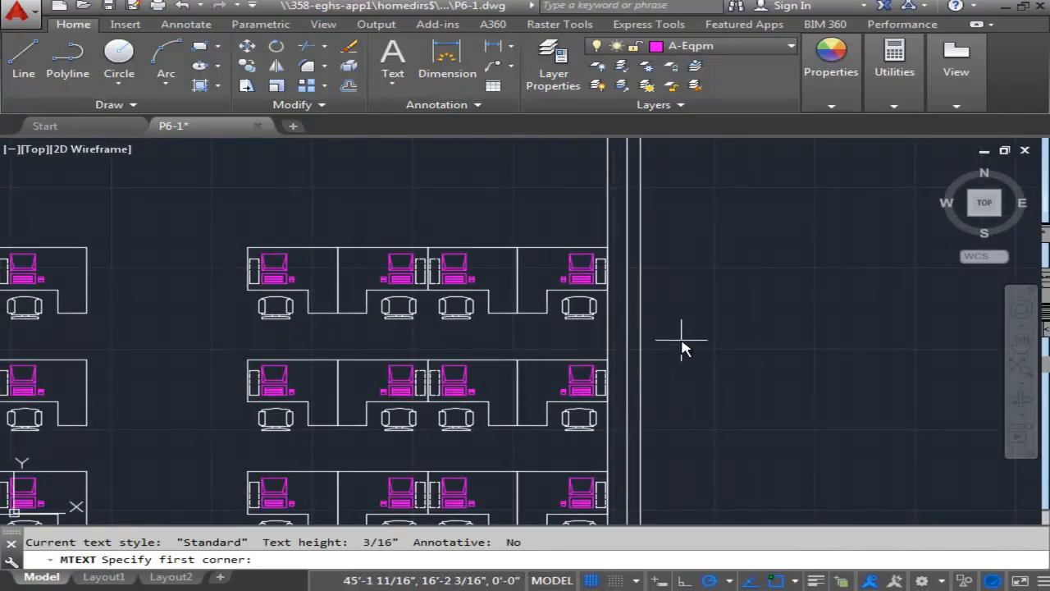
left_click(681, 337)
left_click(866, 422)
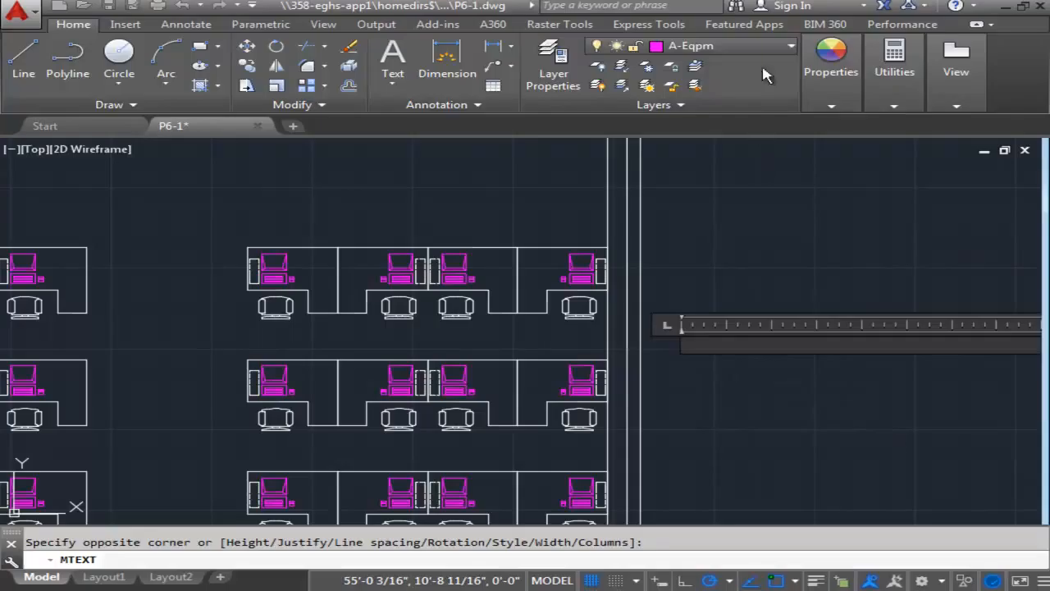
left_click(74, 25)
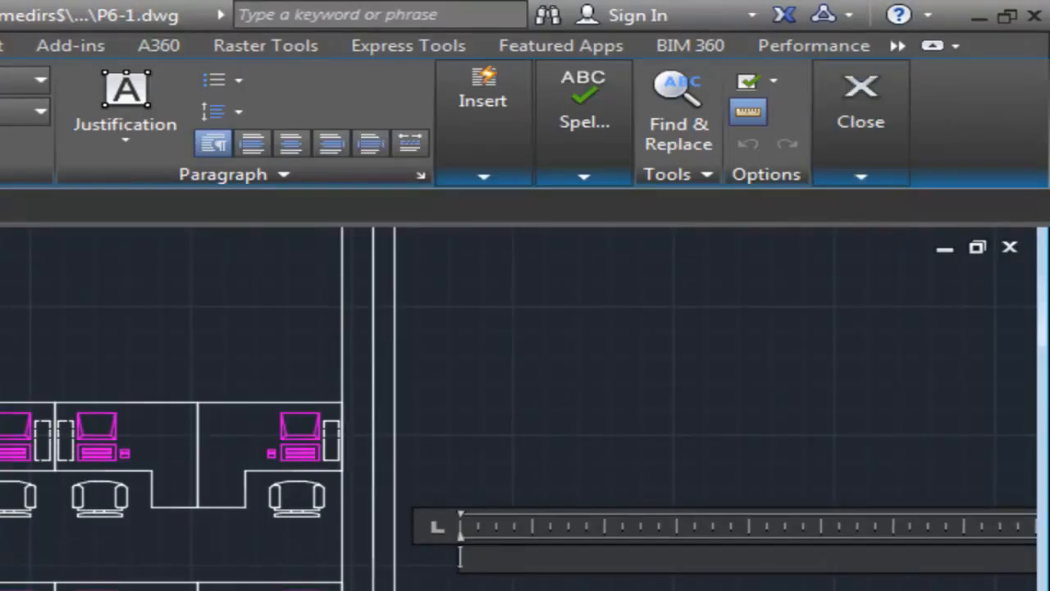
type("heATER")
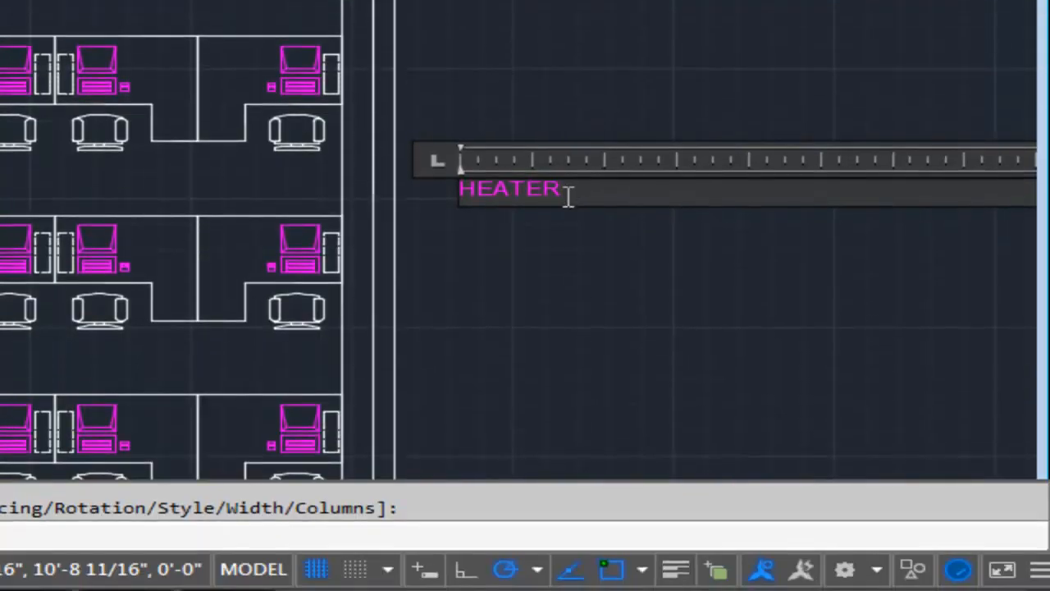
Set the height of the HEATER text to 8" and finish editing it.
left_click_drag(567, 561, 343, 538)
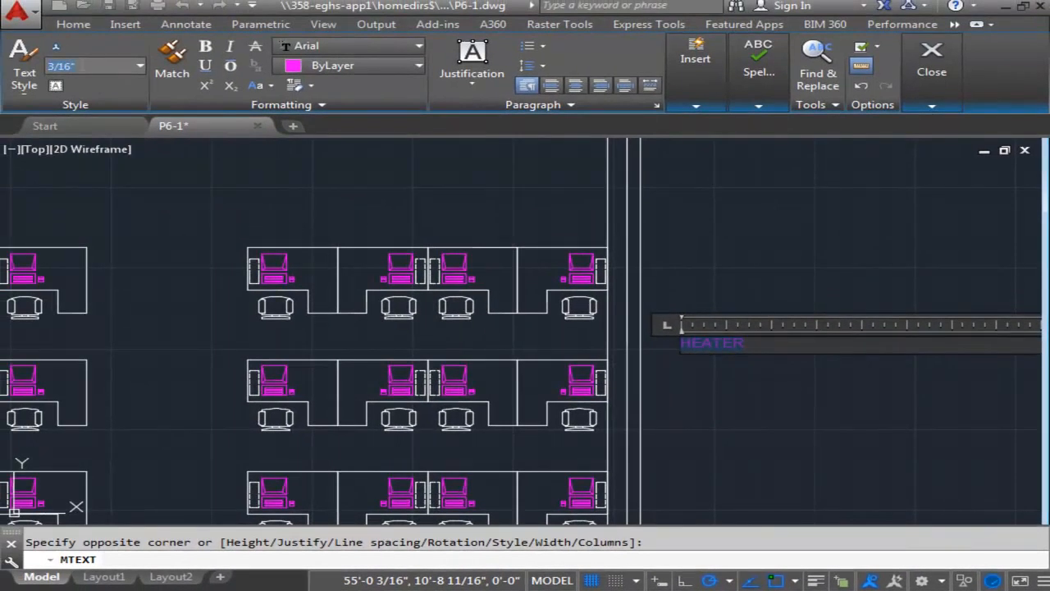
type("'")
key("Return")
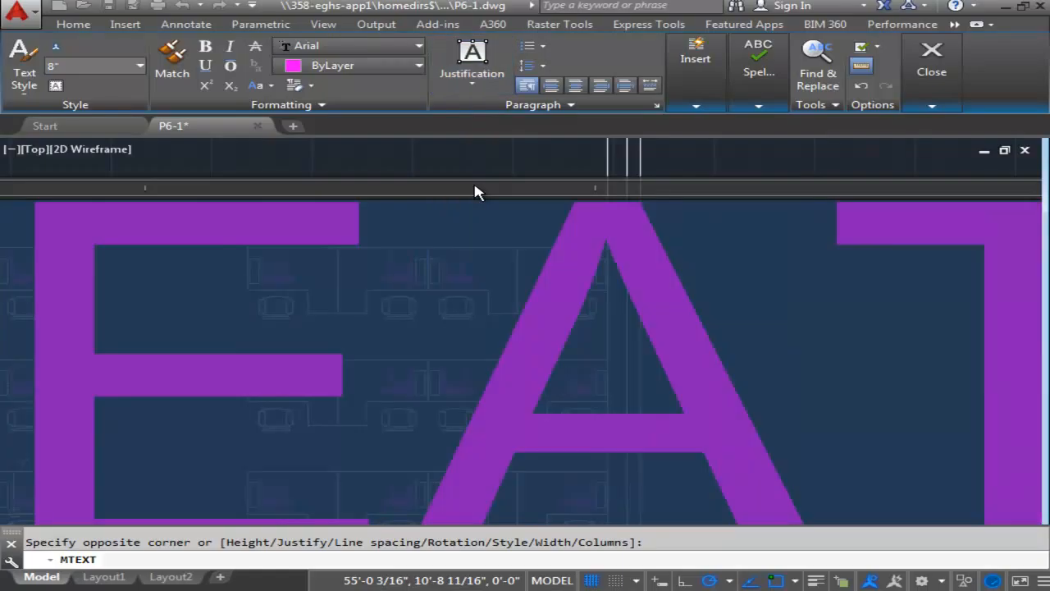
left_click(935, 64)
Put the HEATER text on the A-Anno-Note layer and clear the selection.
scroll(859, 285, "up", 2)
left_click(818, 318)
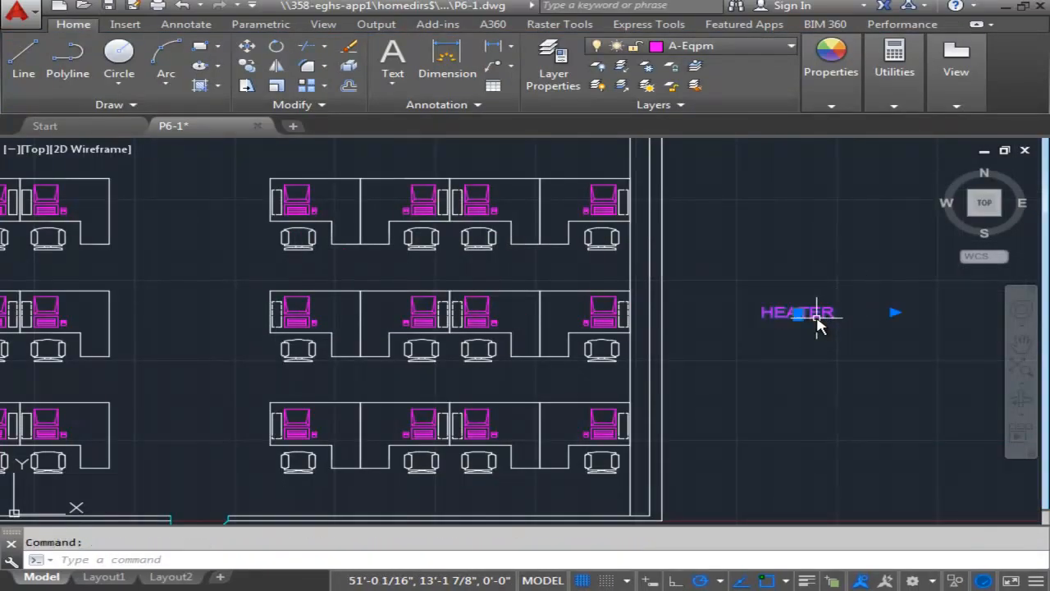
key("Escape")
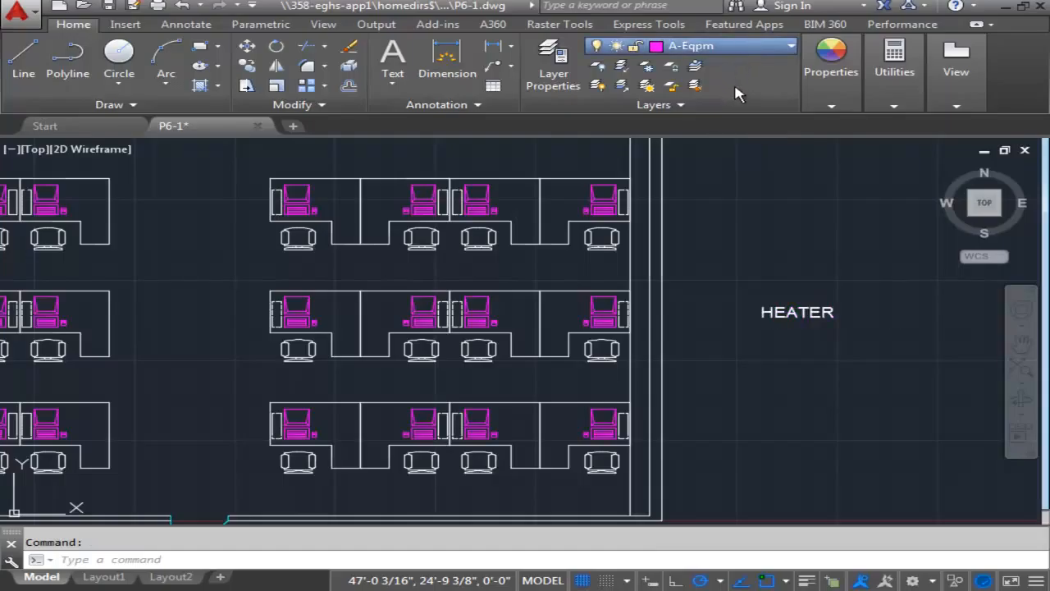
left_click(812, 279)
key("Escape")
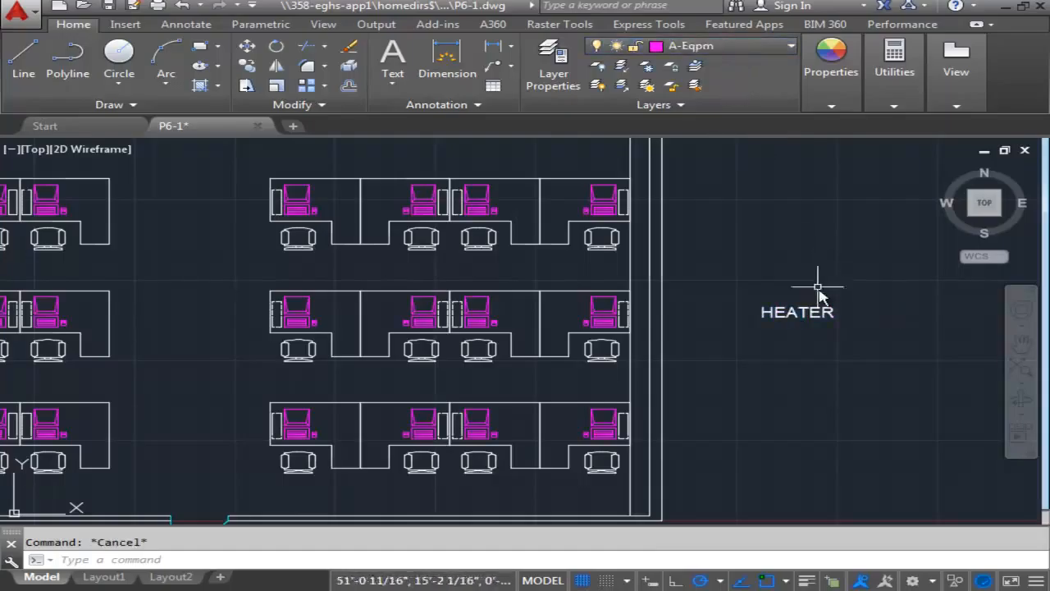
Move the HEATER text horizontally onto the narrow strip along the right wall, centred between the strip's two inner lines.
left_click(800, 314)
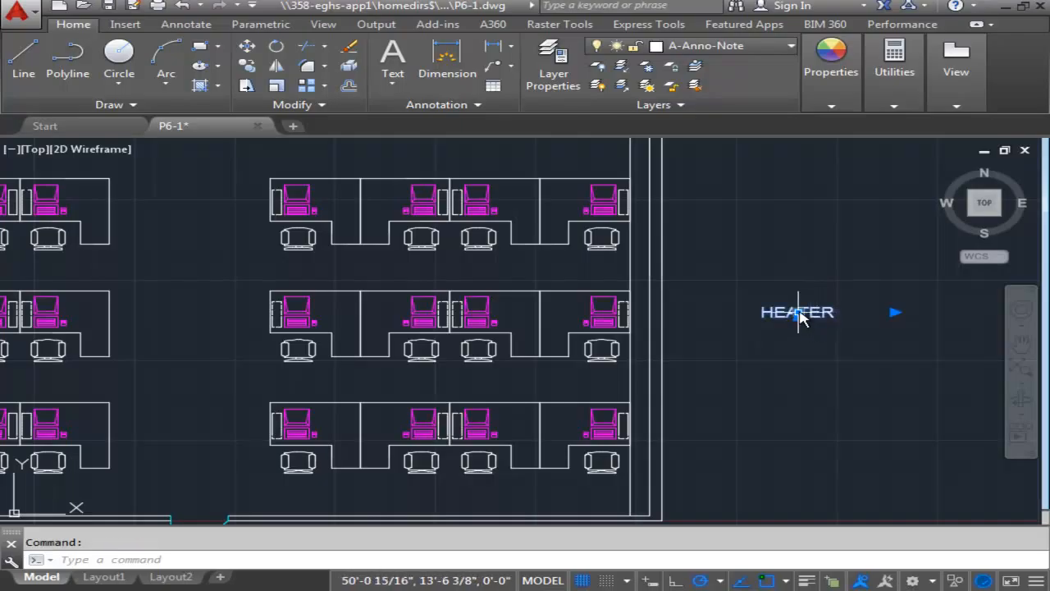
left_click(797, 312)
scroll(731, 306, "up", 2)
scroll(731, 312, "down", 2)
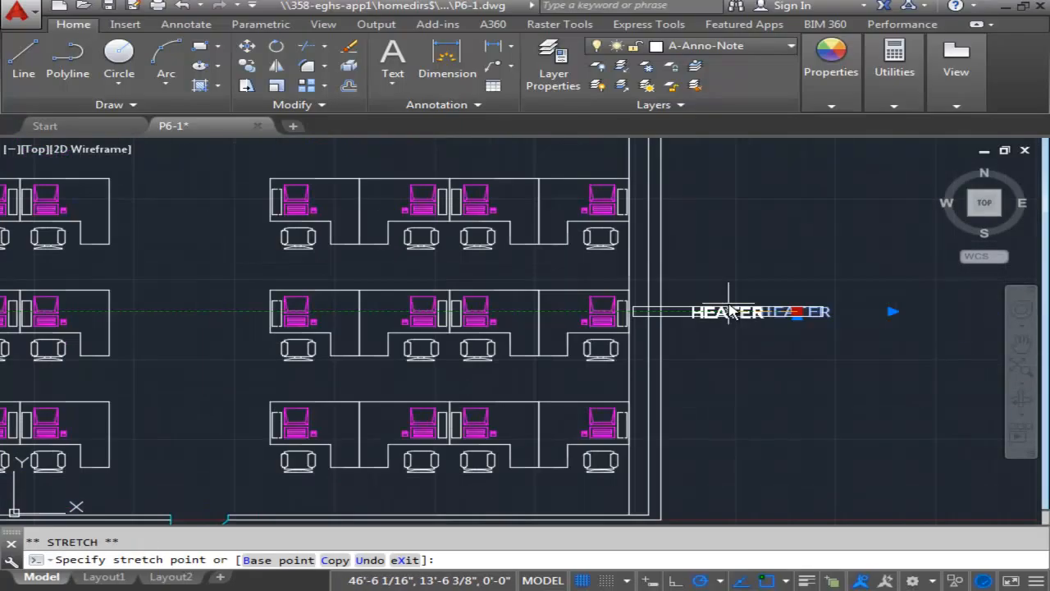
scroll(648, 311, "up", 4)
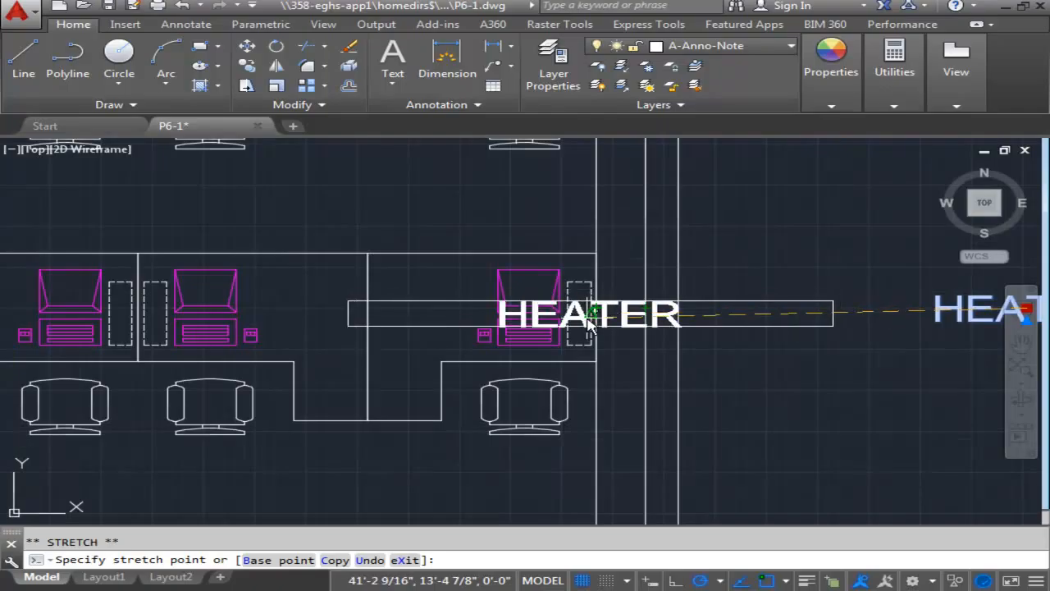
scroll(603, 310, "down", 3)
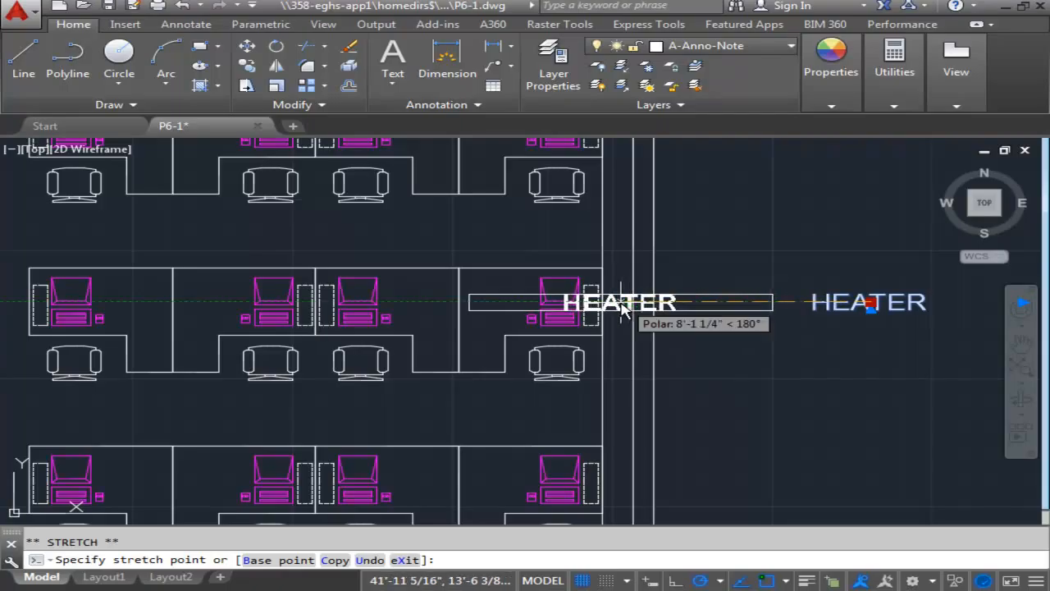
scroll(623, 307, "up", 4)
scroll(620, 310, "up", 3)
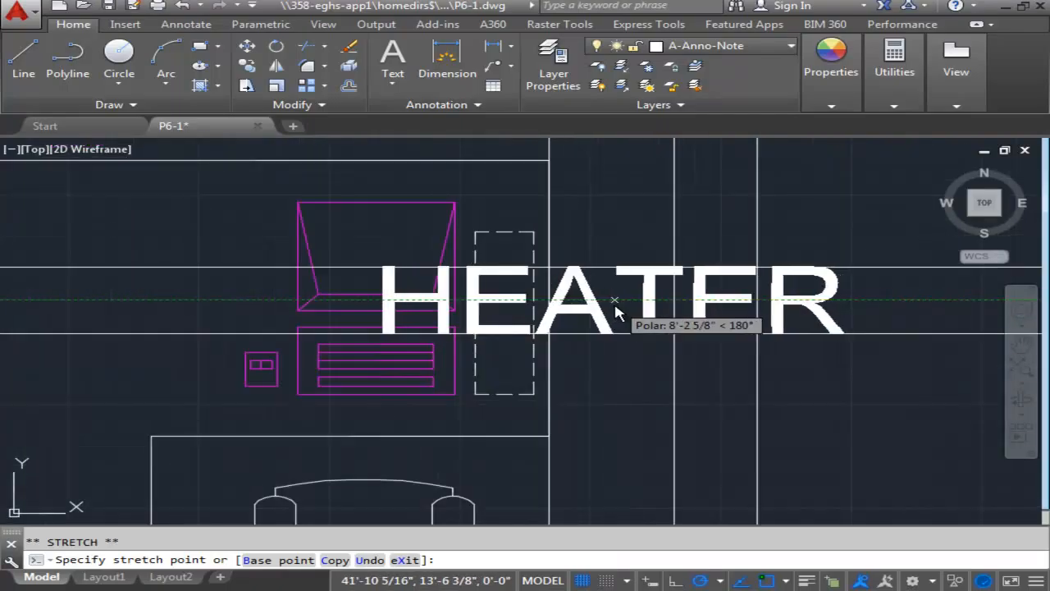
left_click(612, 297)
scroll(615, 250, "down", 3)
scroll(617, 259, "down", 2)
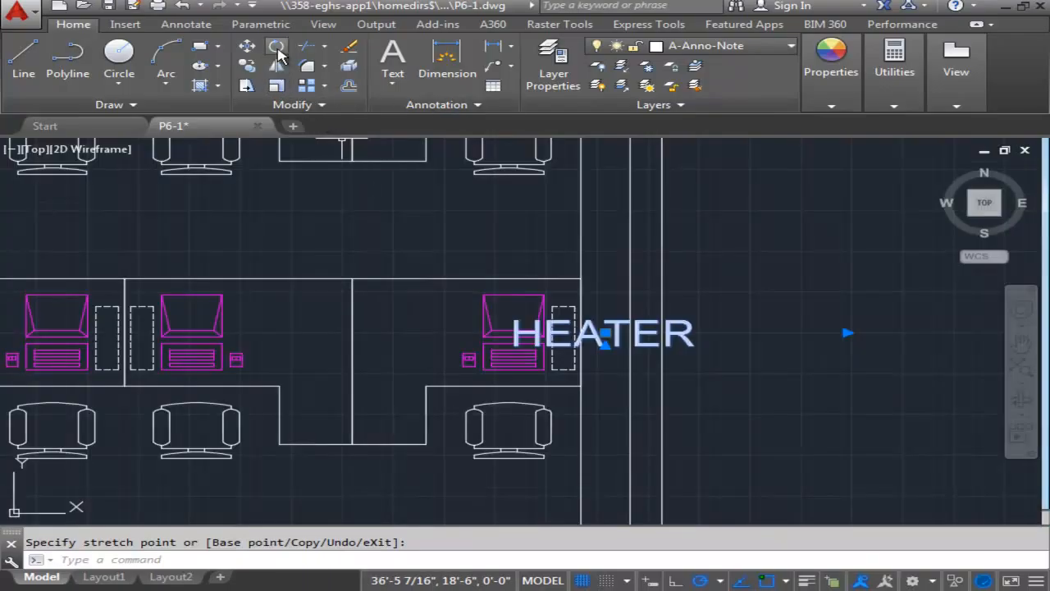
Rotate the HEATER text 90° about its insertion point so it reads upward along the strip.
left_click(277, 47)
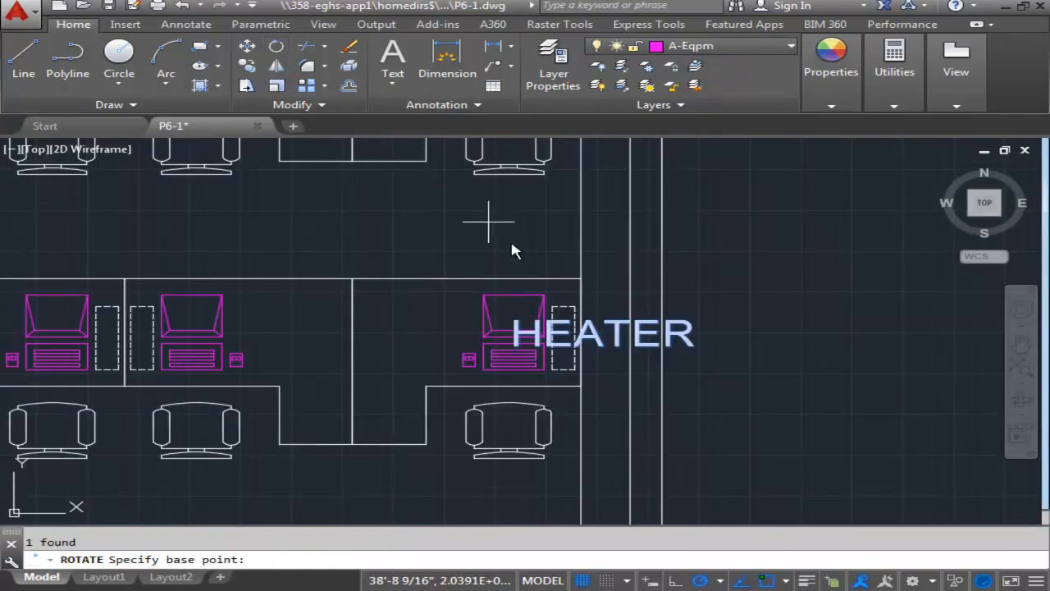
left_click(606, 332)
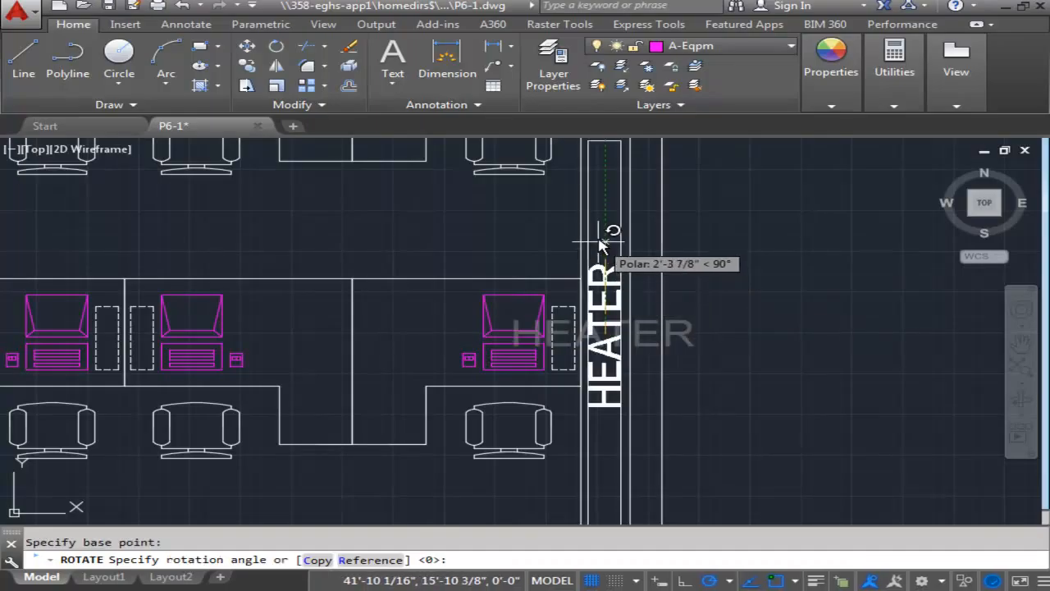
left_click(603, 190)
scroll(742, 256, "down", 4)
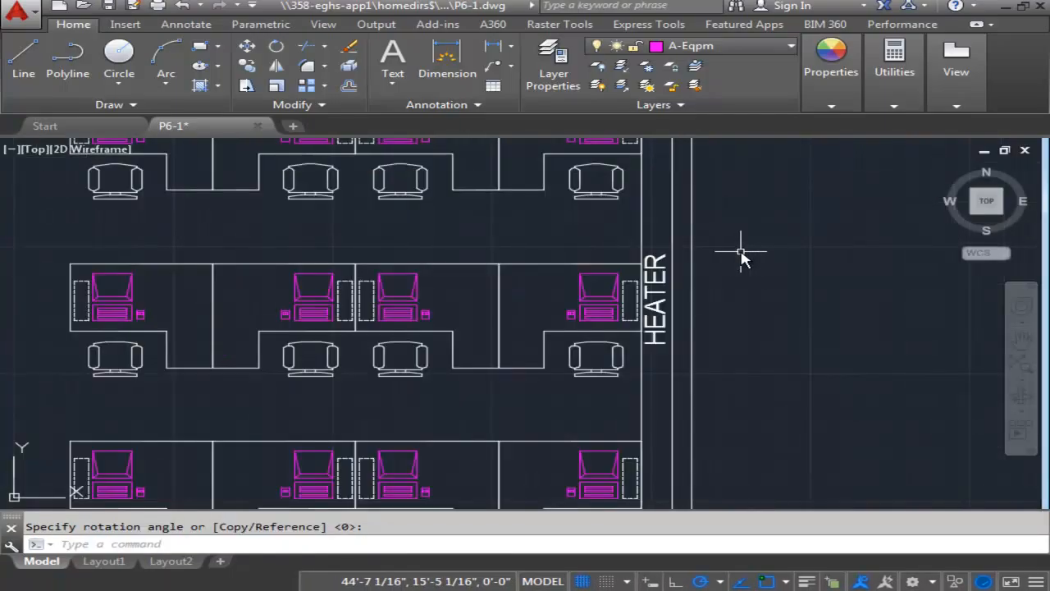
Move the HEATER label straight up about 2'-4" within the right-wall strip, between the middle and top workstation rows.
middle_click_drag(744, 271, 649, 335)
scroll(651, 352, "down", 2)
scroll(654, 311, "up", 2)
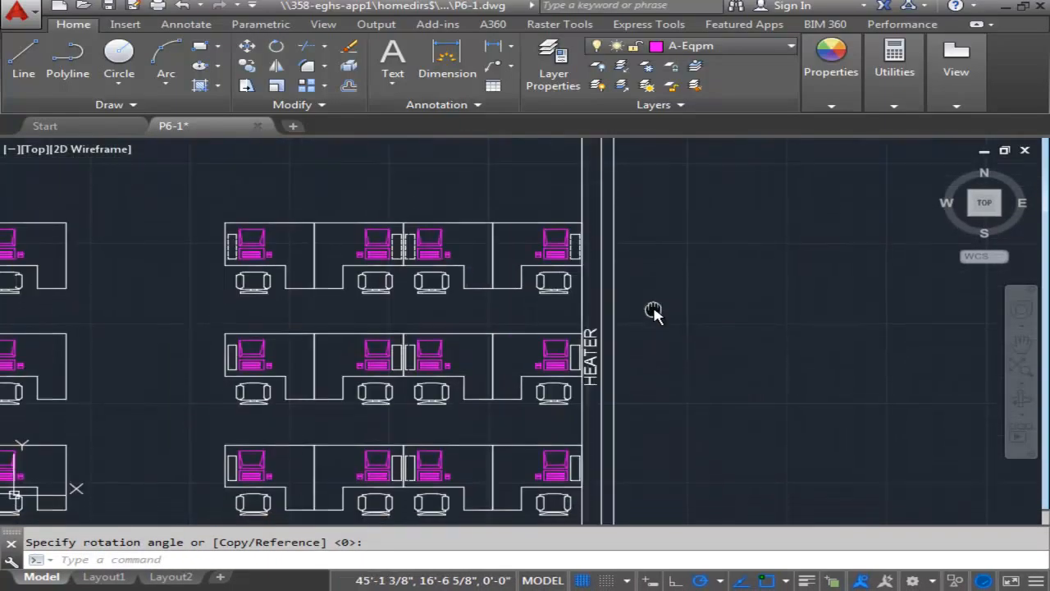
scroll(655, 312, "down", 2)
key("Escape")
scroll(649, 333, "up", 3)
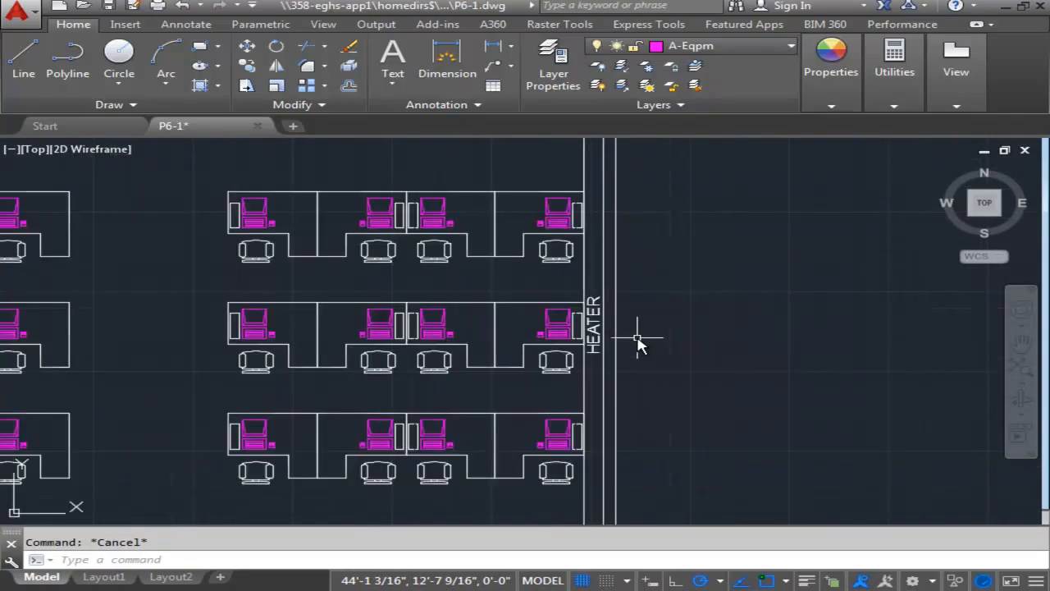
scroll(638, 341, "down", 3)
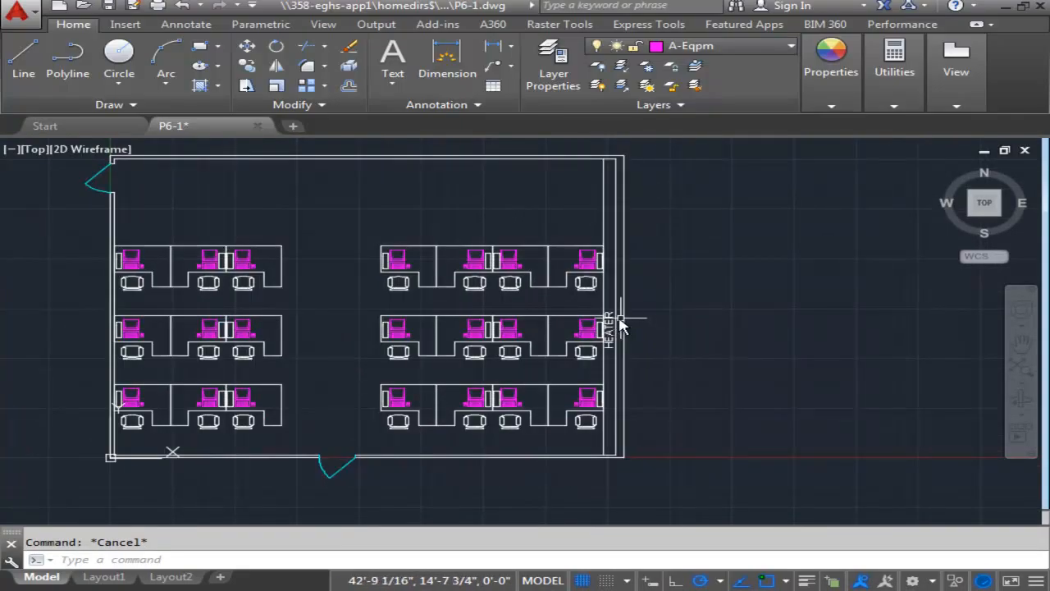
scroll(611, 326, "up", 2)
left_click(607, 317)
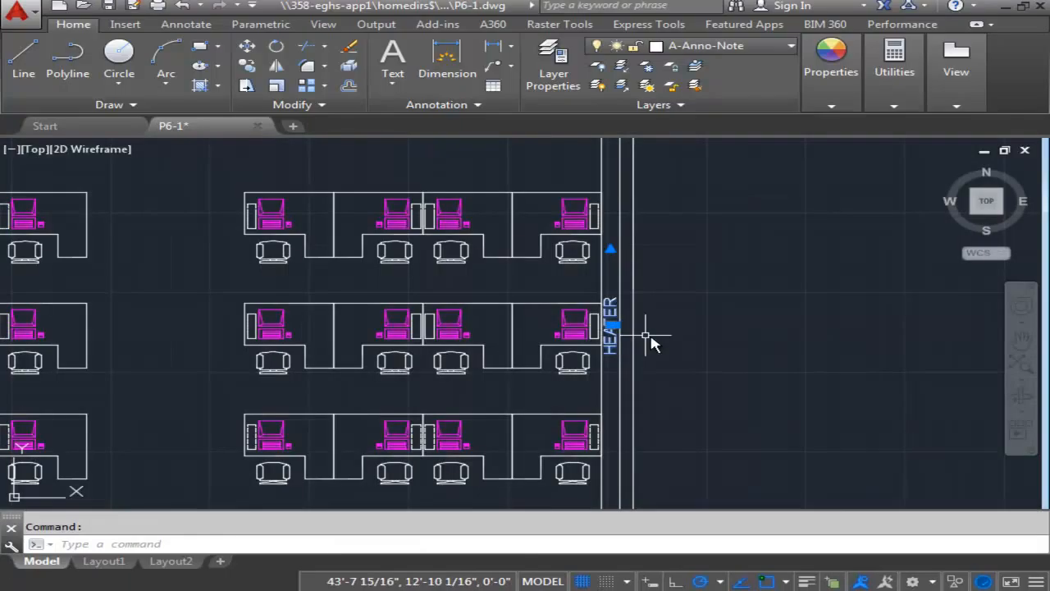
scroll(649, 340, "up", 3)
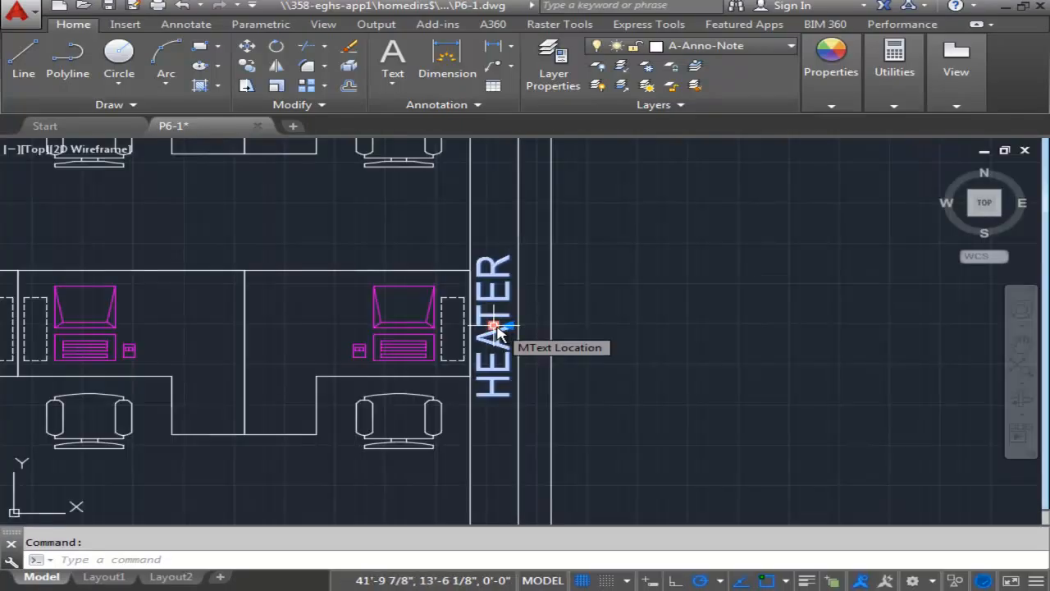
left_click(496, 324)
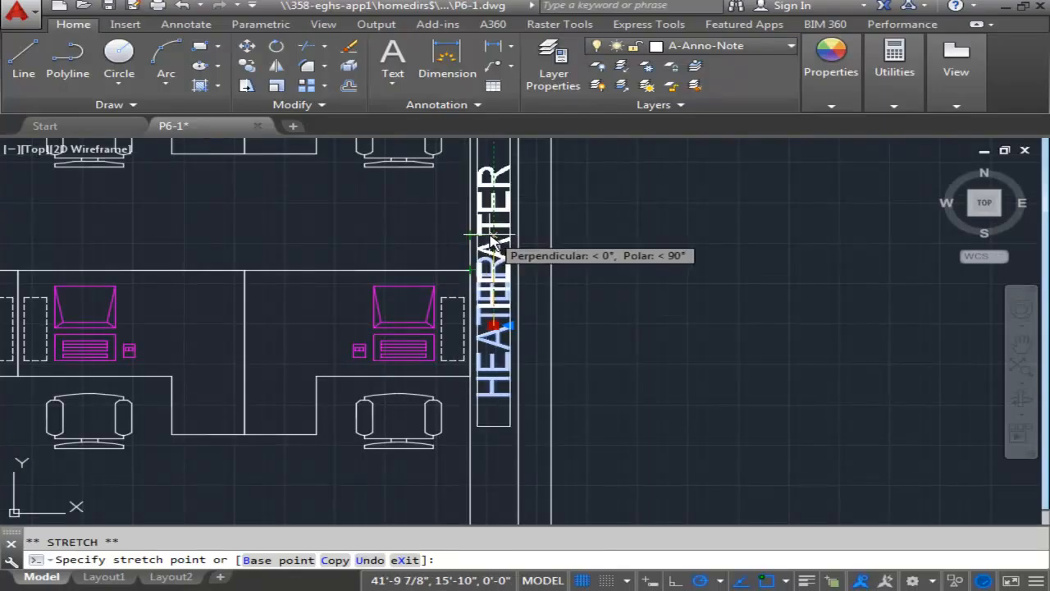
left_click(490, 246)
key("Escape")
Open the Standard dimension style for modification from the Dimension Style Manager.
scroll(655, 243, "down", 3)
scroll(661, 254, "down", 2)
middle_click_drag(662, 254, 745, 328)
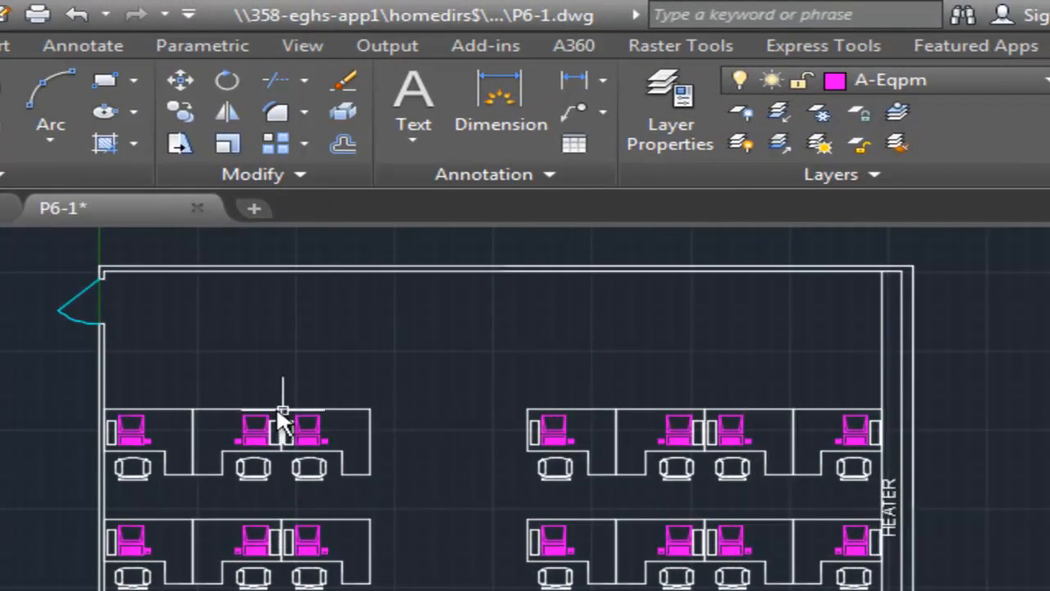
middle_click_drag(282, 407, 563, 403)
middle_click_drag(467, 308, 422, 317)
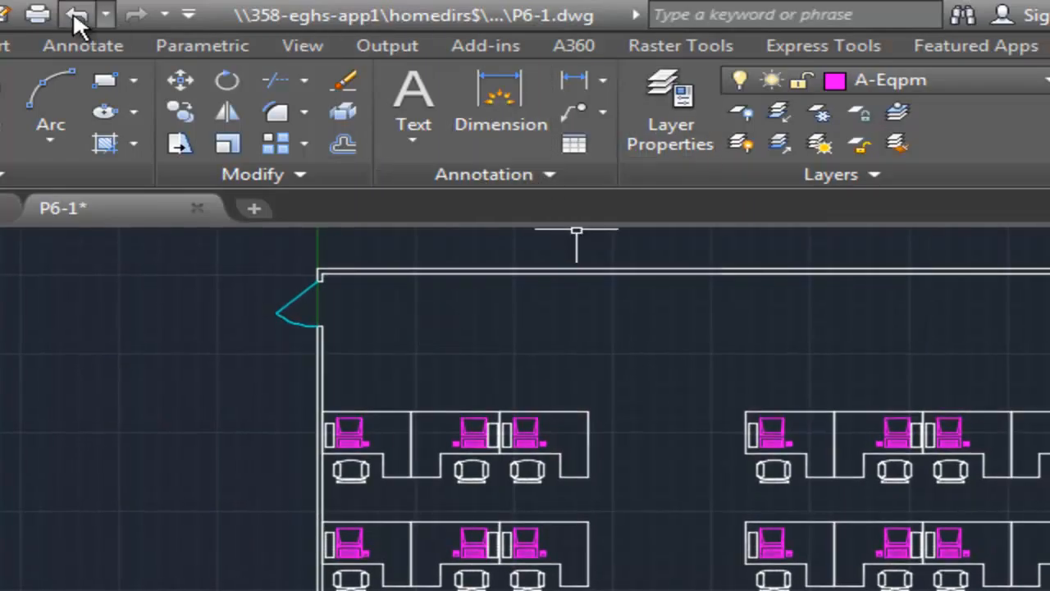
left_click(105, 48)
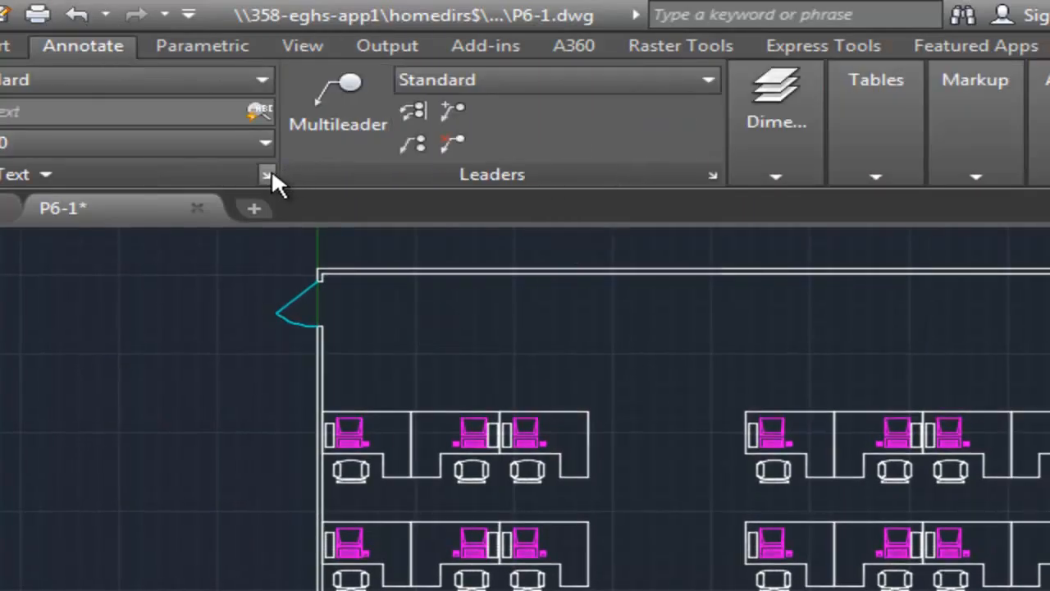
left_click(788, 172)
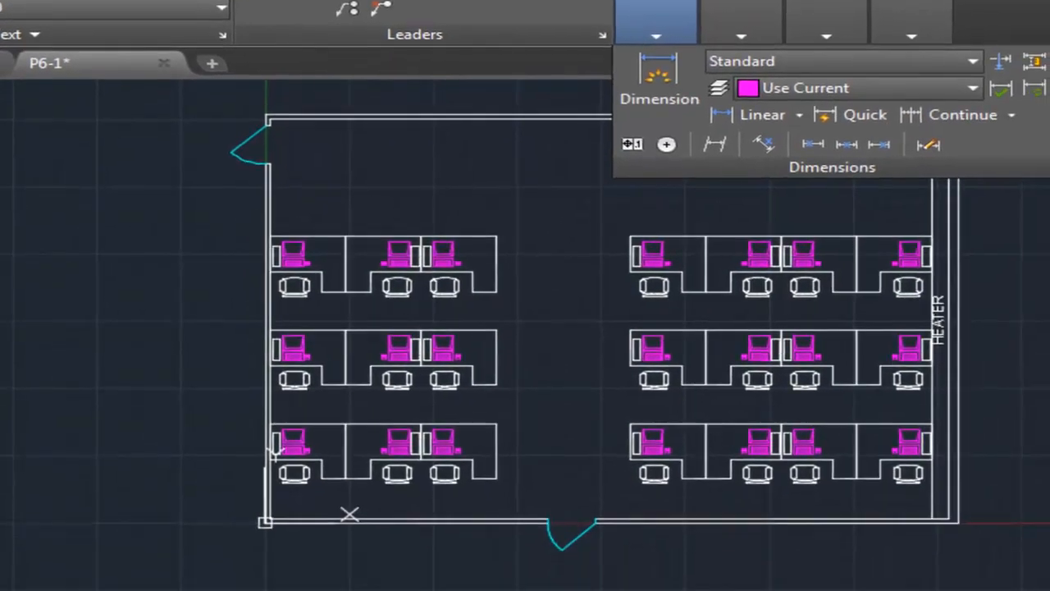
left_click(1044, 167)
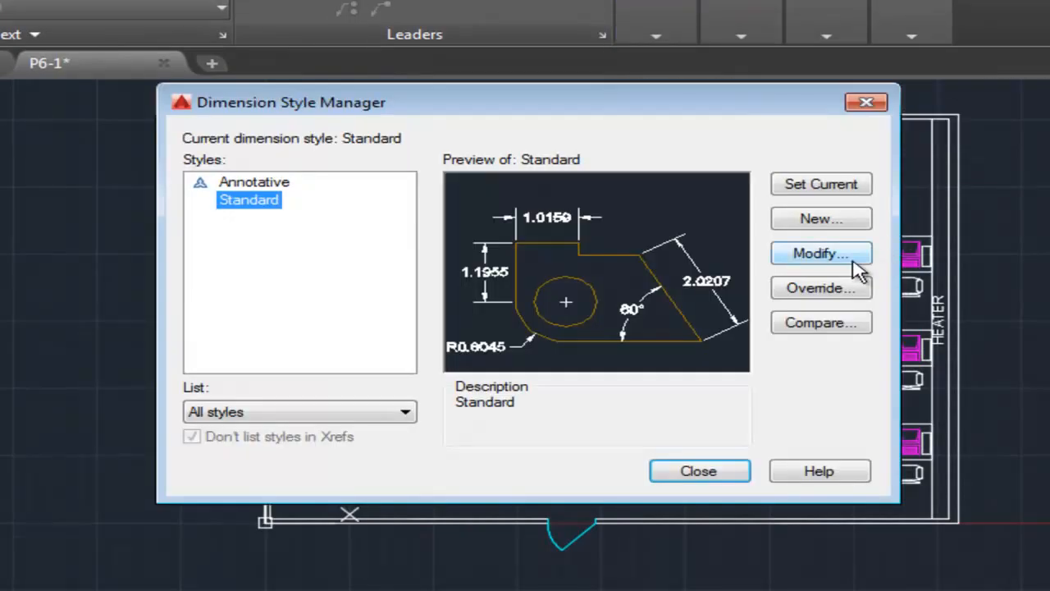
left_click(852, 258)
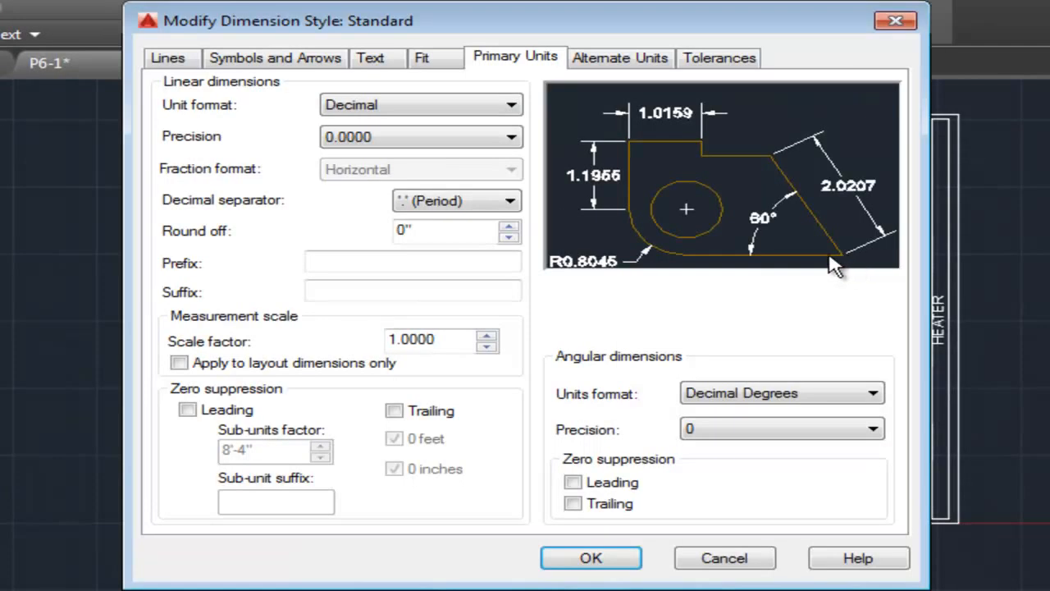
Set the Standard dimension style's linear unit format to Architectural with a precision of 0'-0".
left_click(514, 105)
left_click(405, 168)
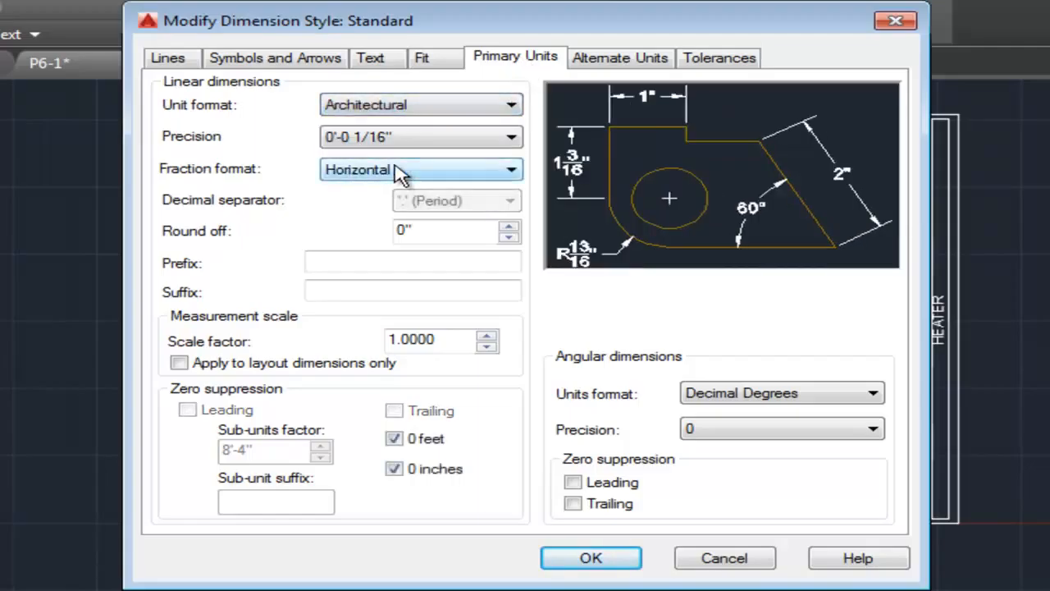
left_click(447, 137)
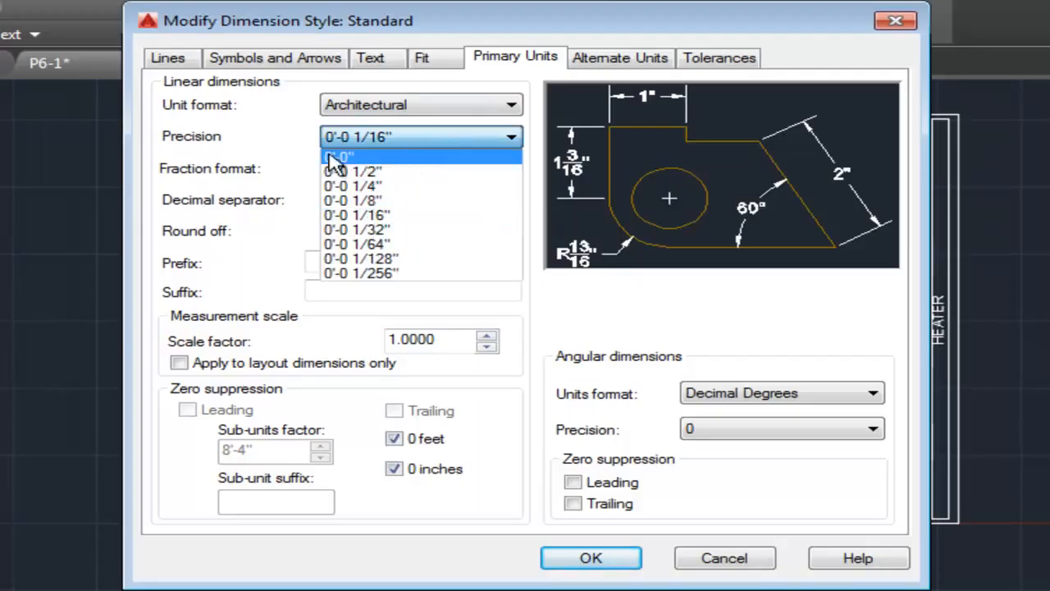
left_click(355, 158)
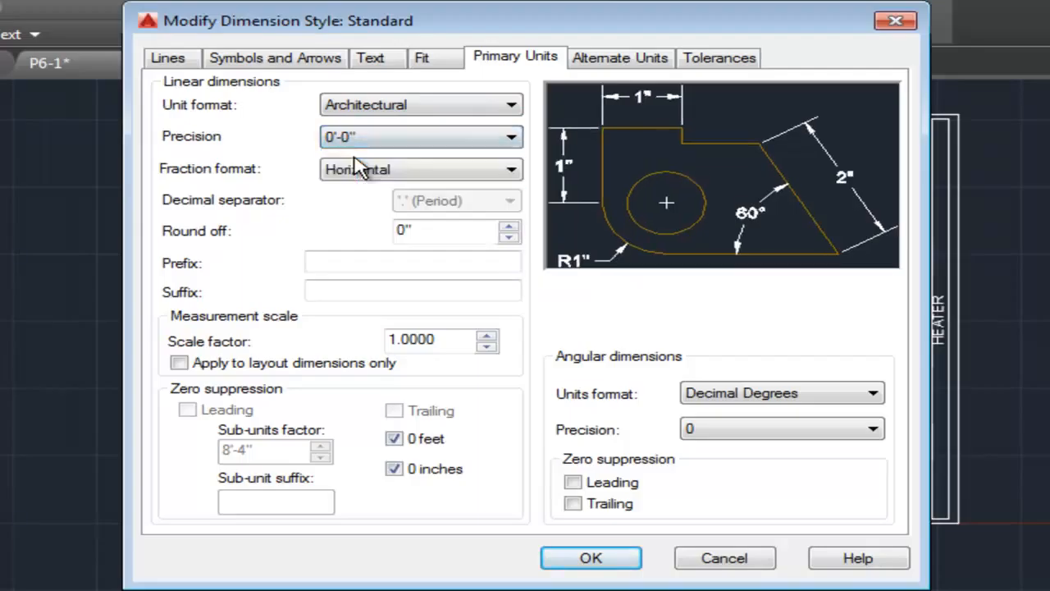
Set the Standard dimension style's text height to 6".
left_click(373, 59)
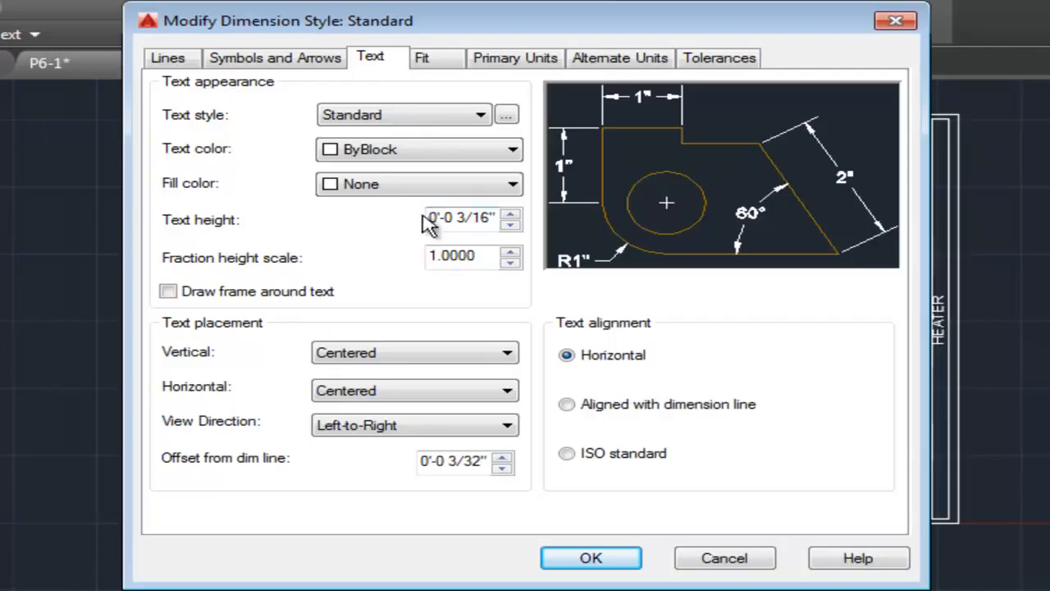
left_click_drag(453, 218, 501, 217)
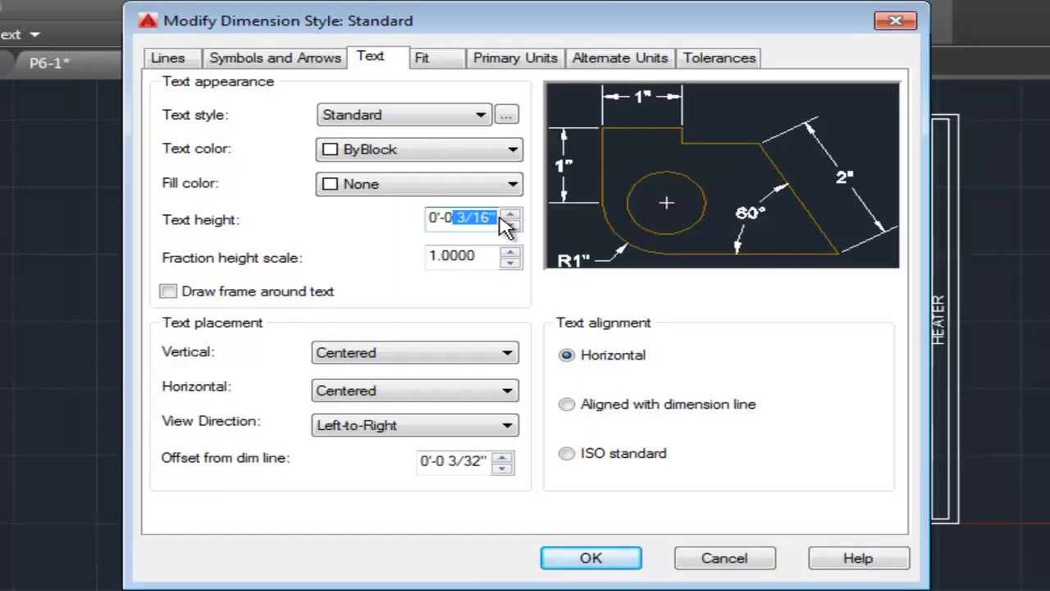
type("6")
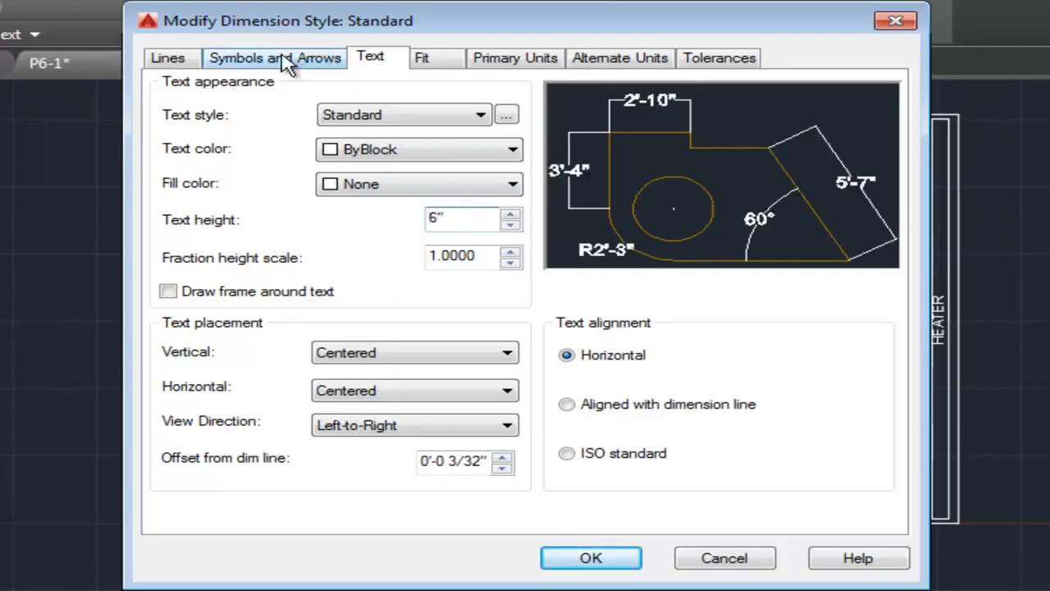
Set the Standard dimension style's first and second arrowheads to Architectural tick with an arrow size of 6".
left_click(257, 69)
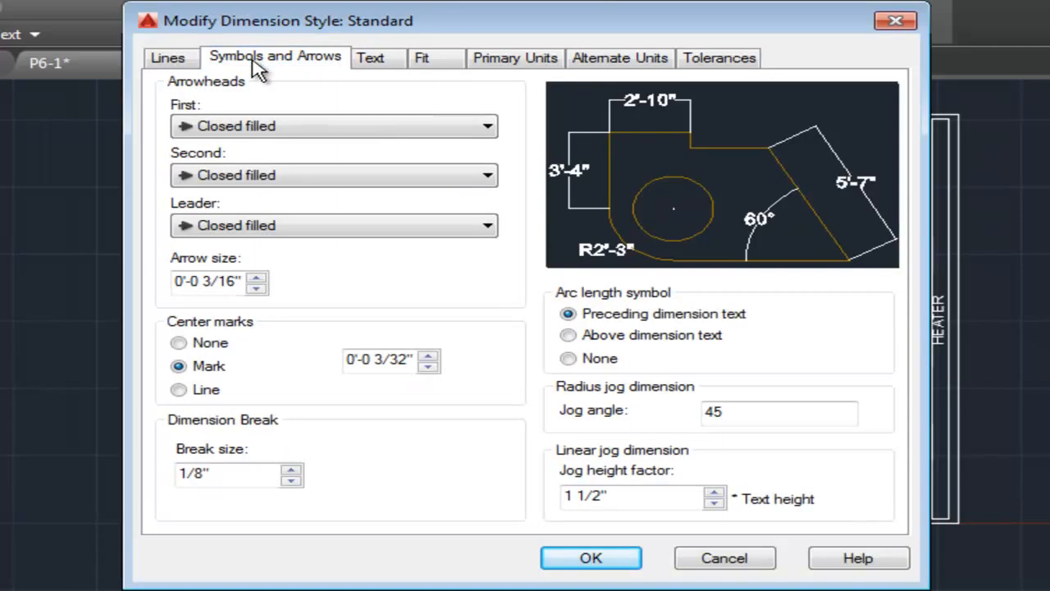
left_click(345, 127)
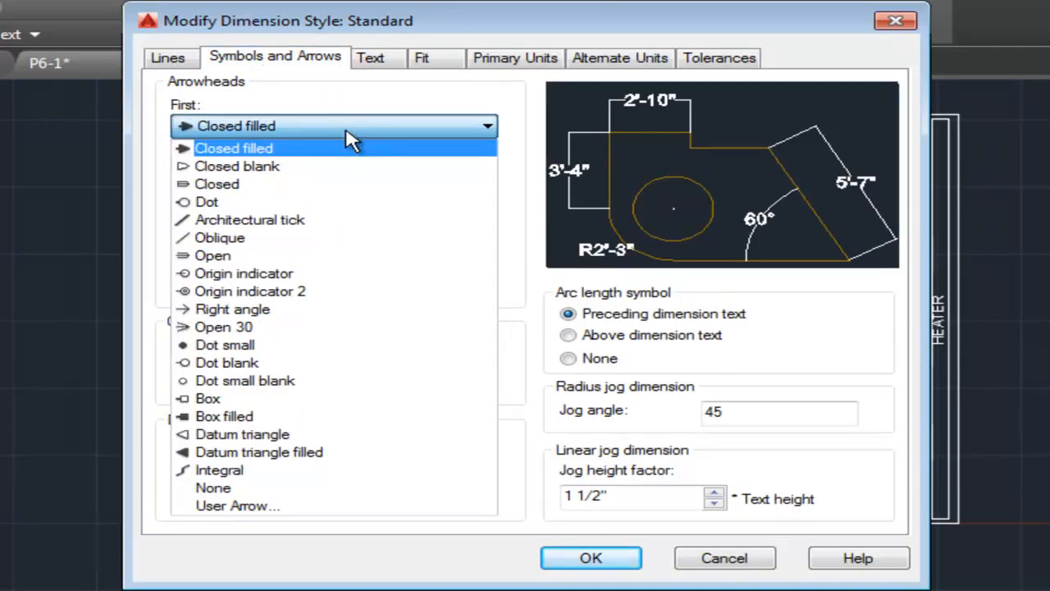
left_click(312, 220)
left_click(308, 177)
left_click(308, 179)
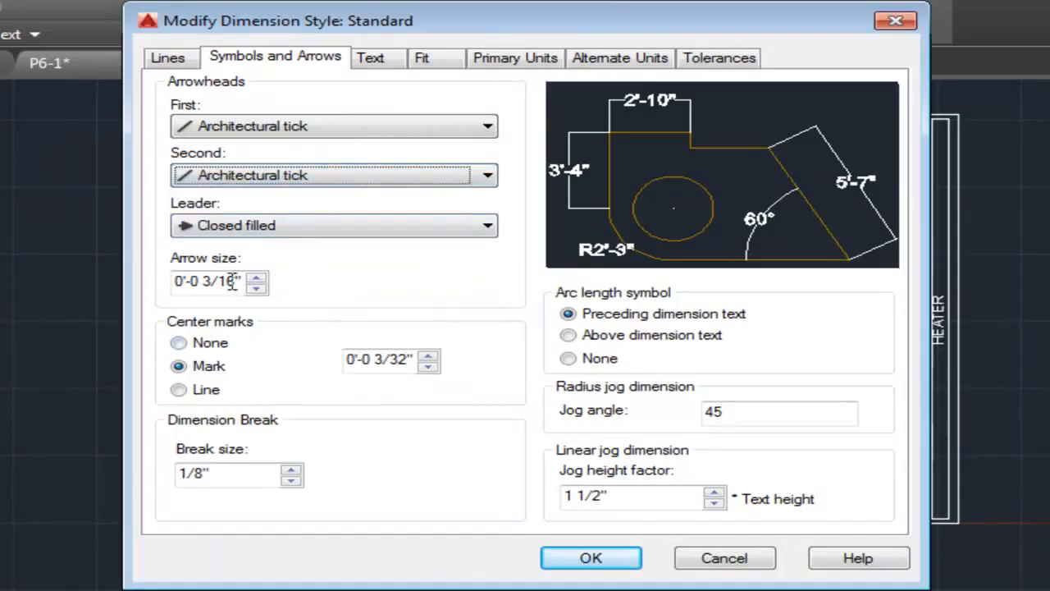
left_click_drag(203, 281, 242, 283)
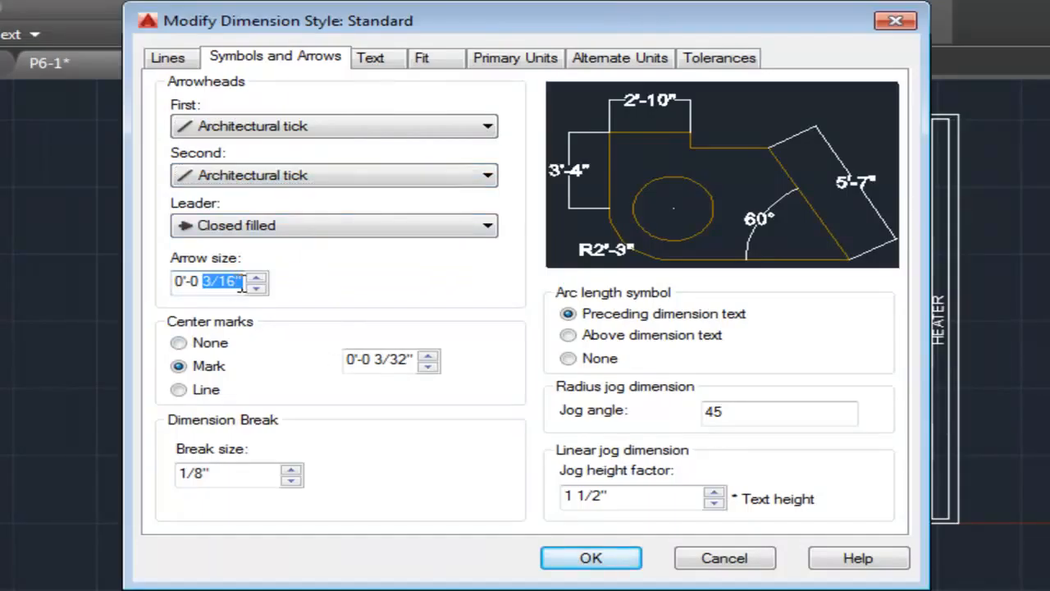
type("6")
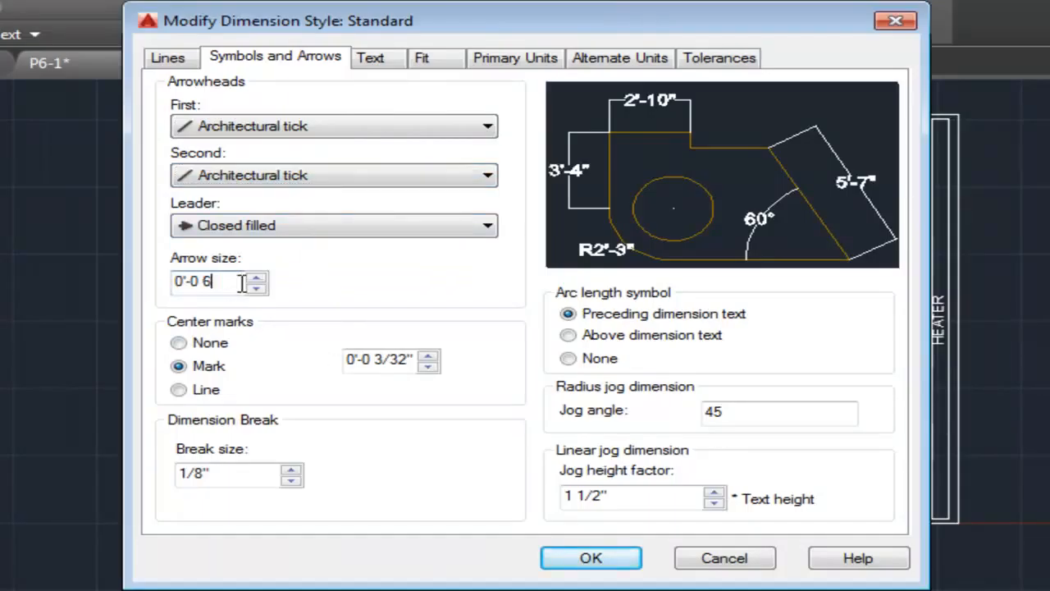
key("Tab")
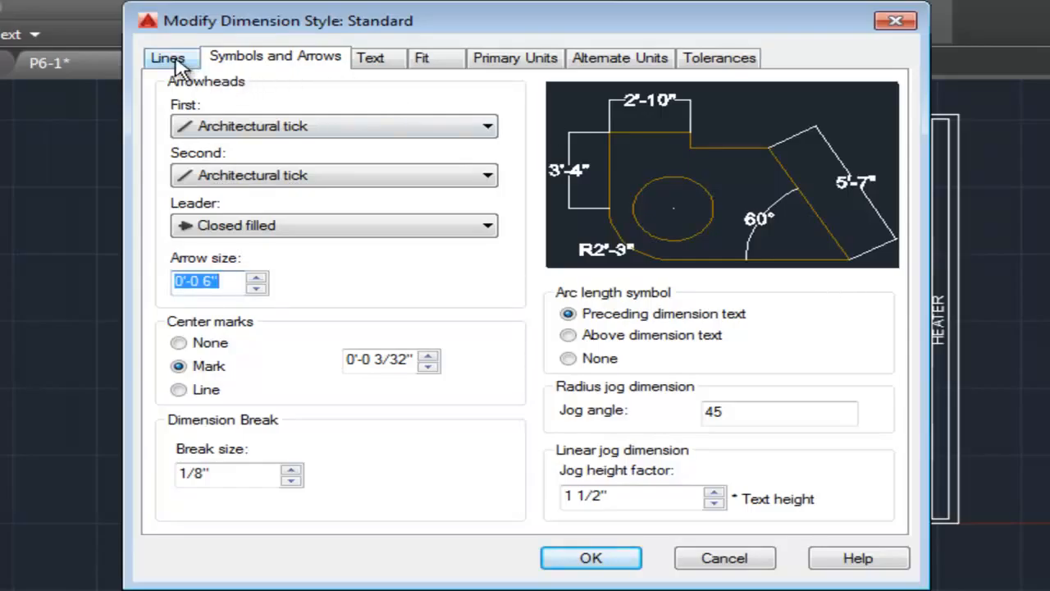
left_click(218, 281)
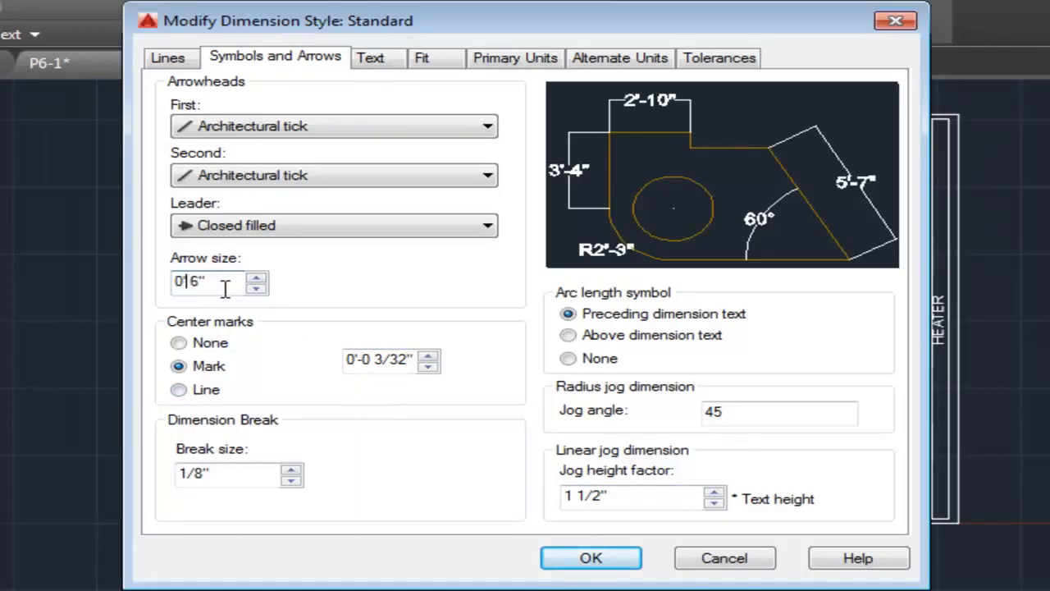
Set the extension lines' origin offset to 3" and extension beyond dimension lines to 3", accept the style and close the Dimension Style Manager.
left_click(173, 61)
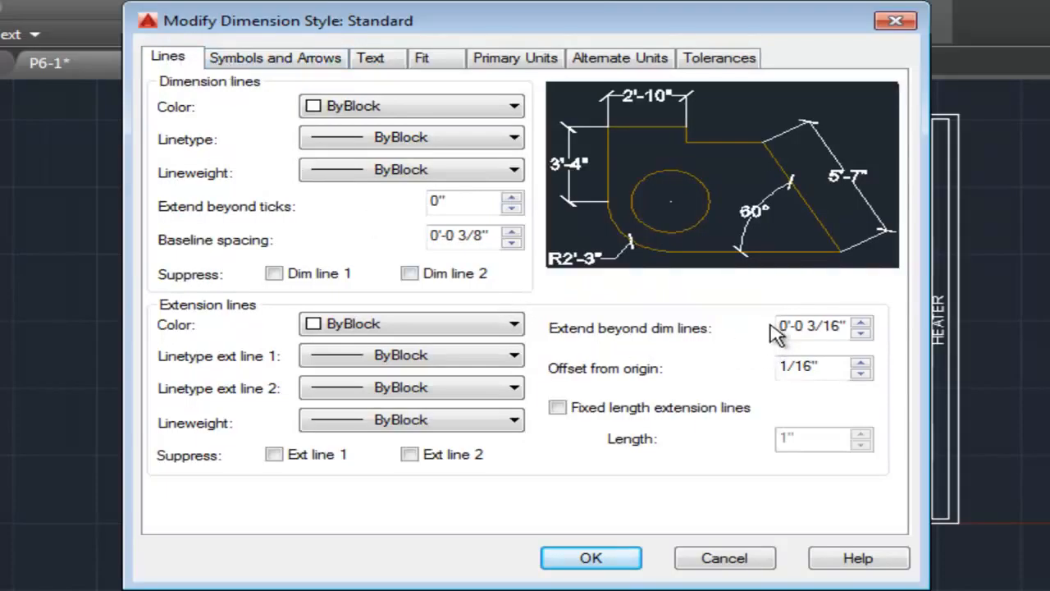
left_click_drag(826, 368, 779, 369)
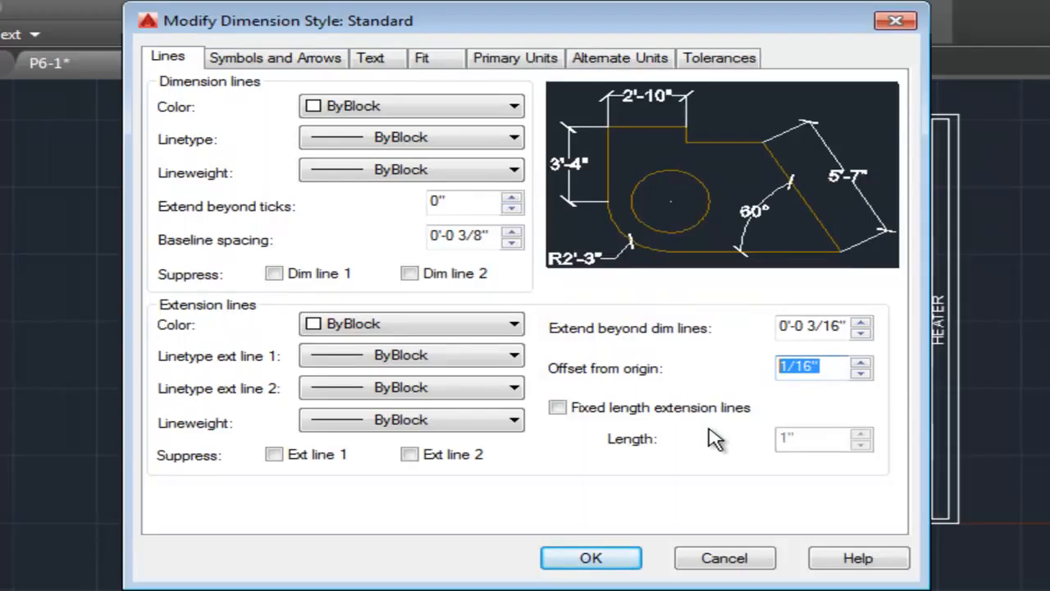
type("3")
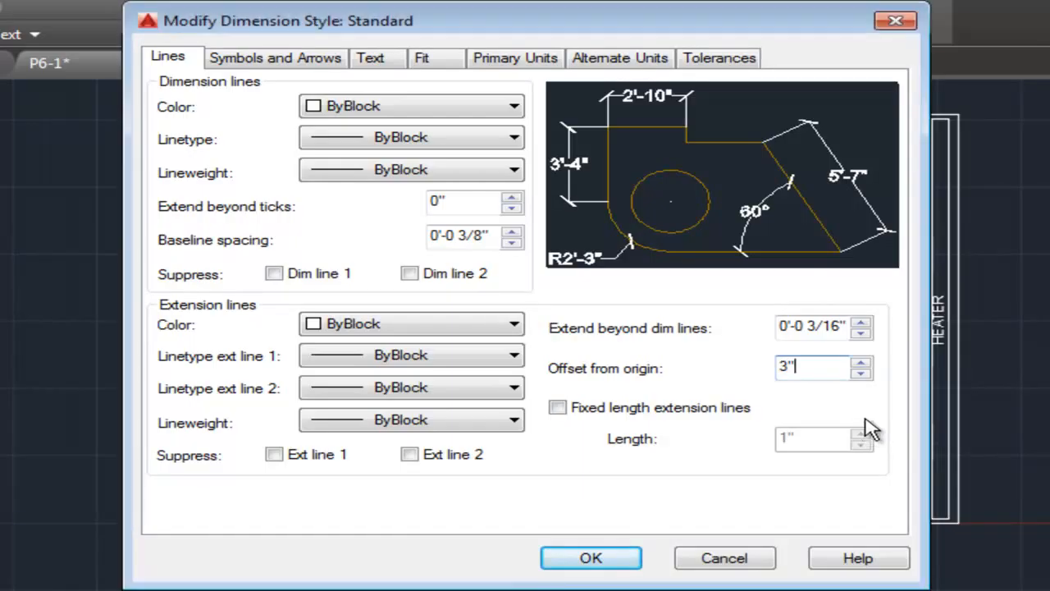
left_click_drag(807, 326, 850, 326)
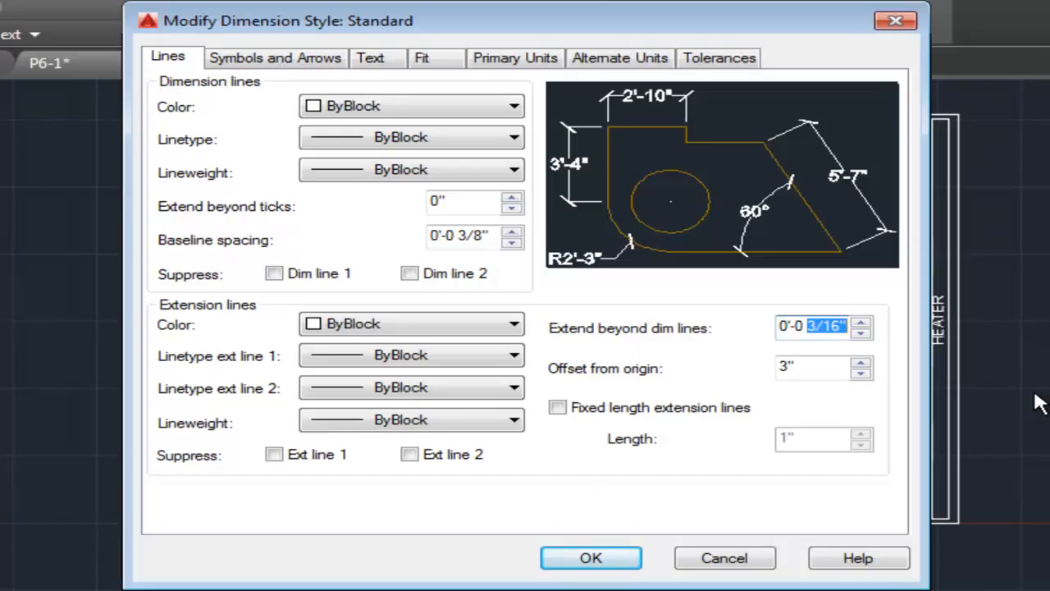
type("3")
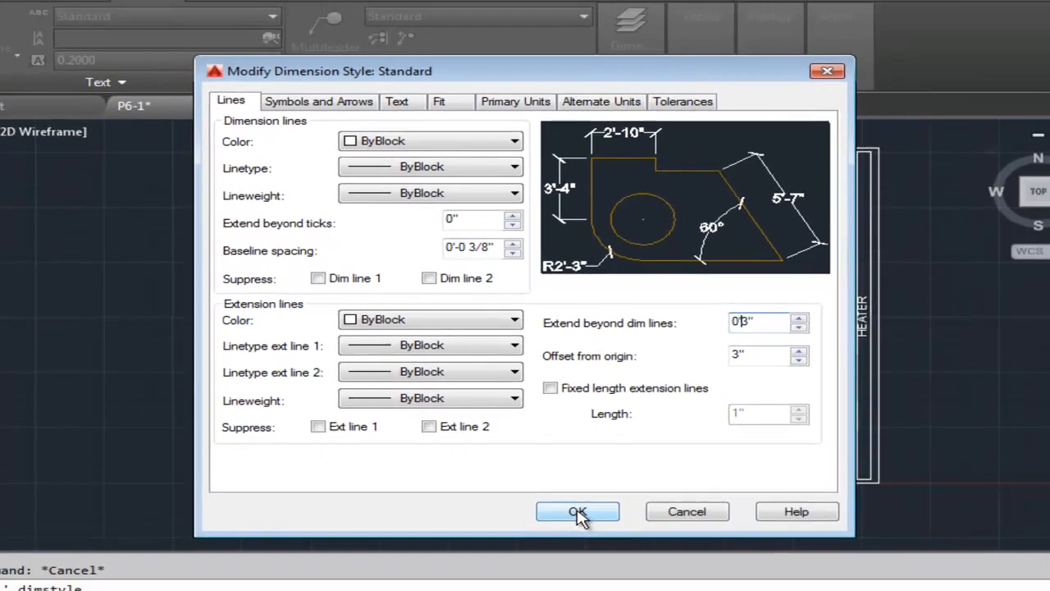
left_click(593, 559)
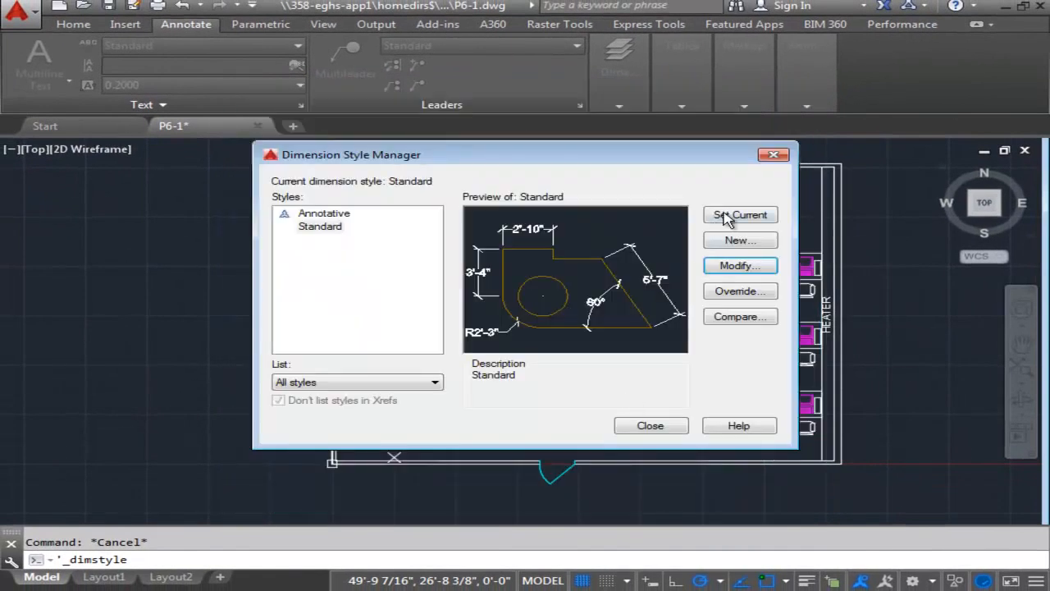
left_click(653, 427)
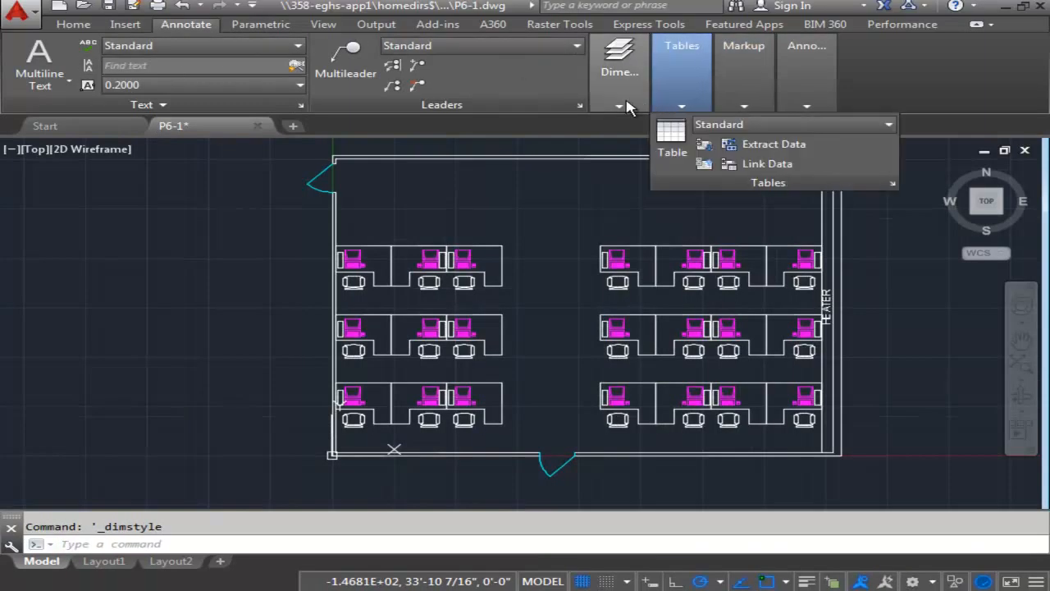
Add a vertical linear dimension from the plan's upper-left outer corner to a point 2'-4" below in the door opening, about 3'-5" outside the wall.
mouse_move(622, 99)
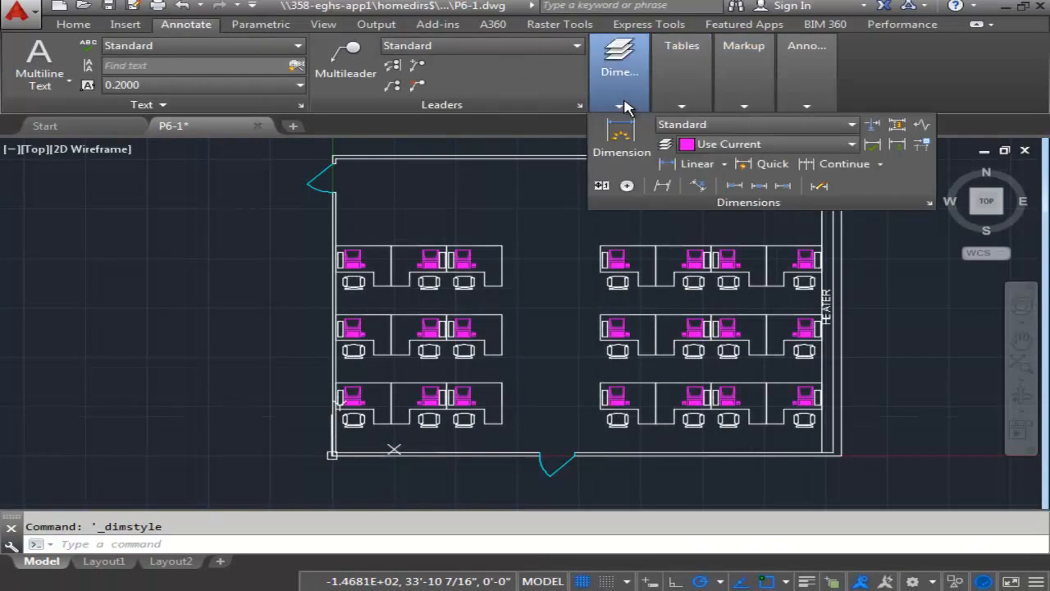
left_click(691, 164)
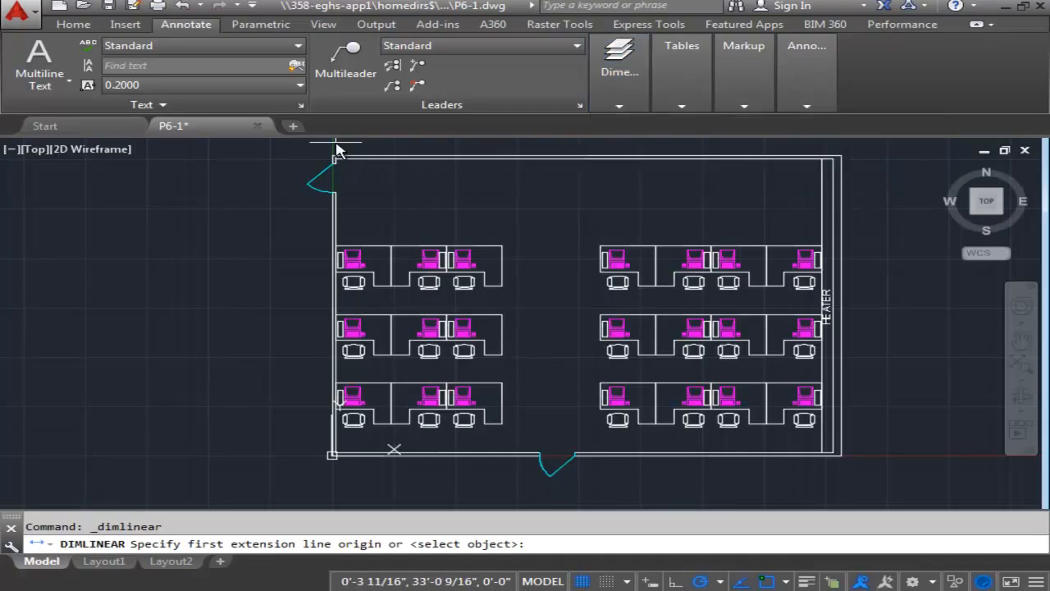
scroll(337, 150, "up", 4)
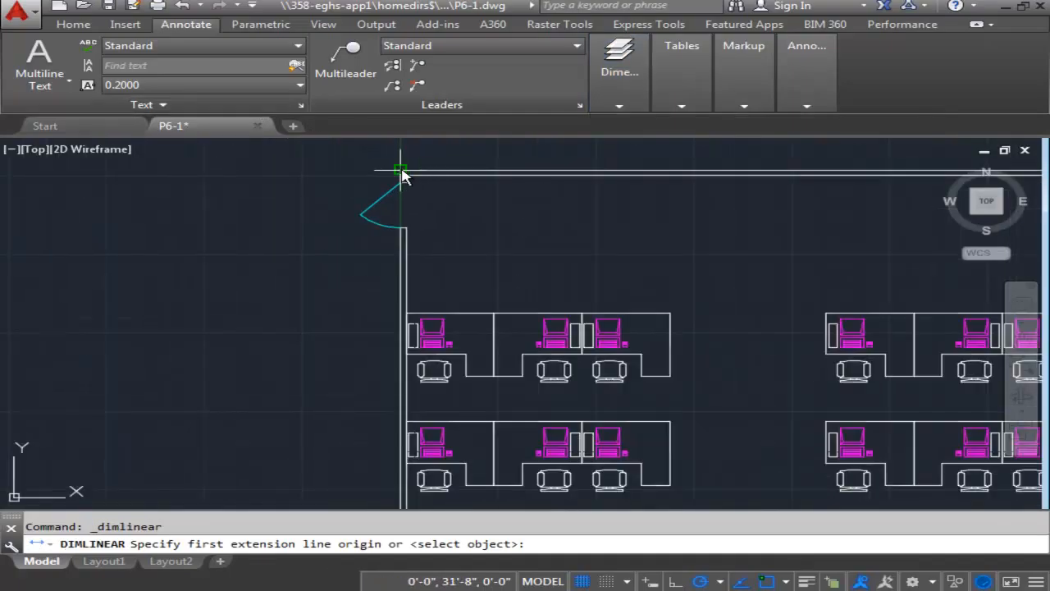
left_click(401, 170)
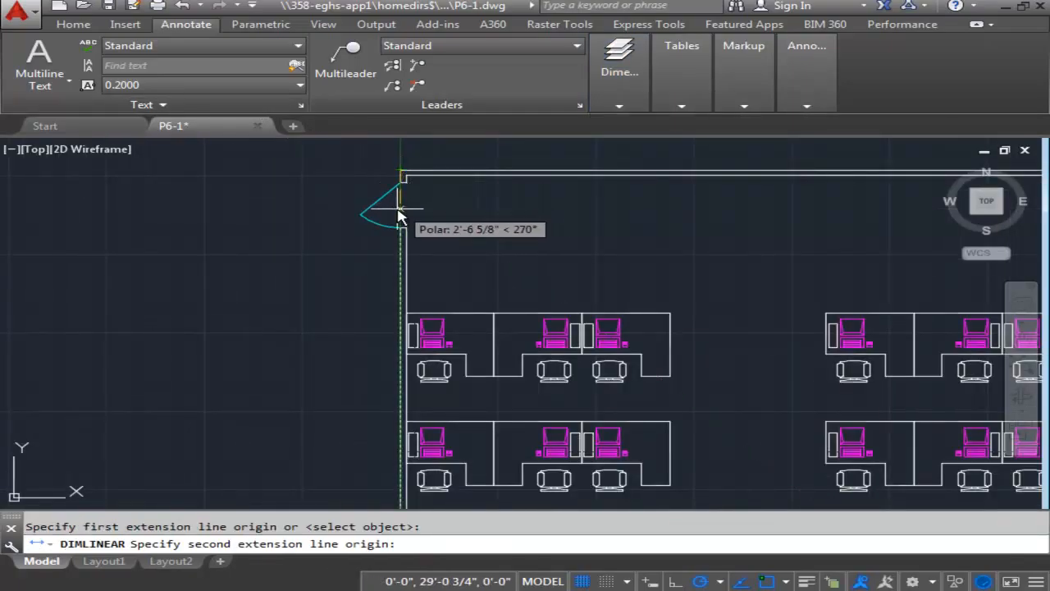
scroll(394, 206, "up", 4)
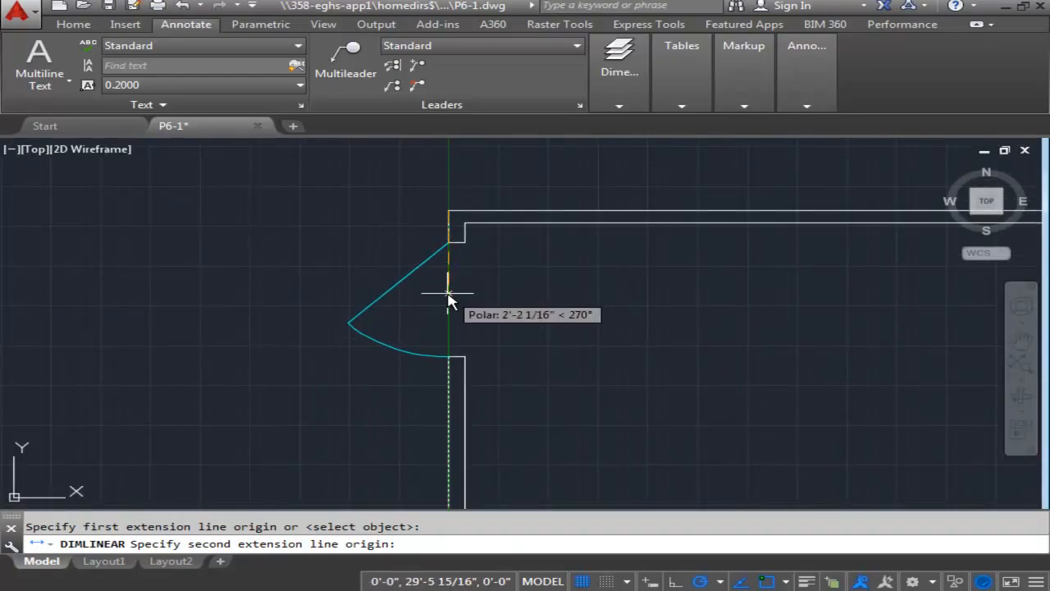
scroll(450, 302, "up", 4)
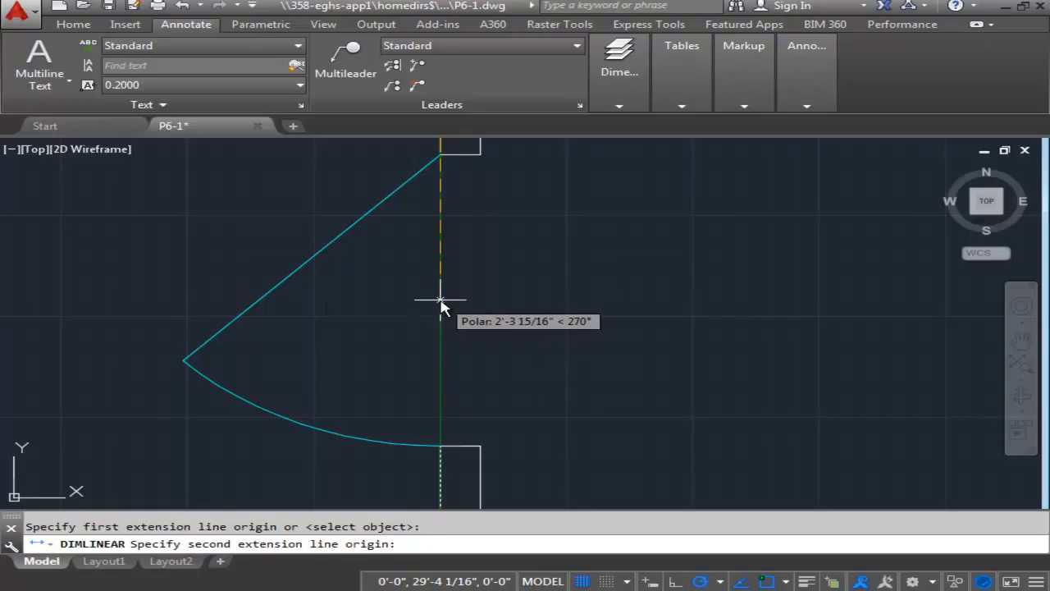
scroll(440, 301, "up", 3)
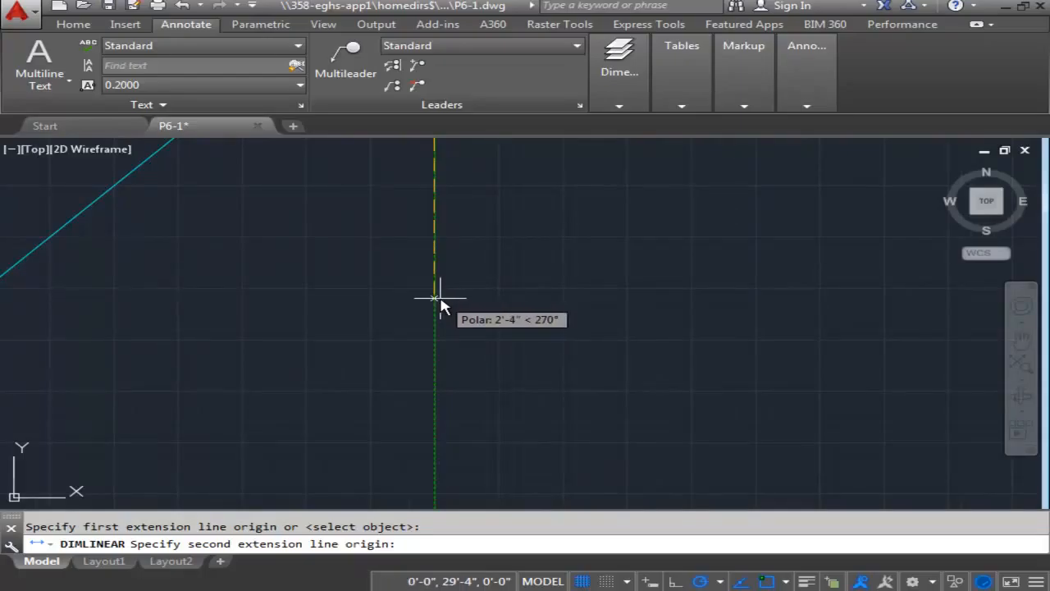
left_click(440, 298)
scroll(429, 298, "down", 3)
middle_click_drag(356, 301, 460, 345)
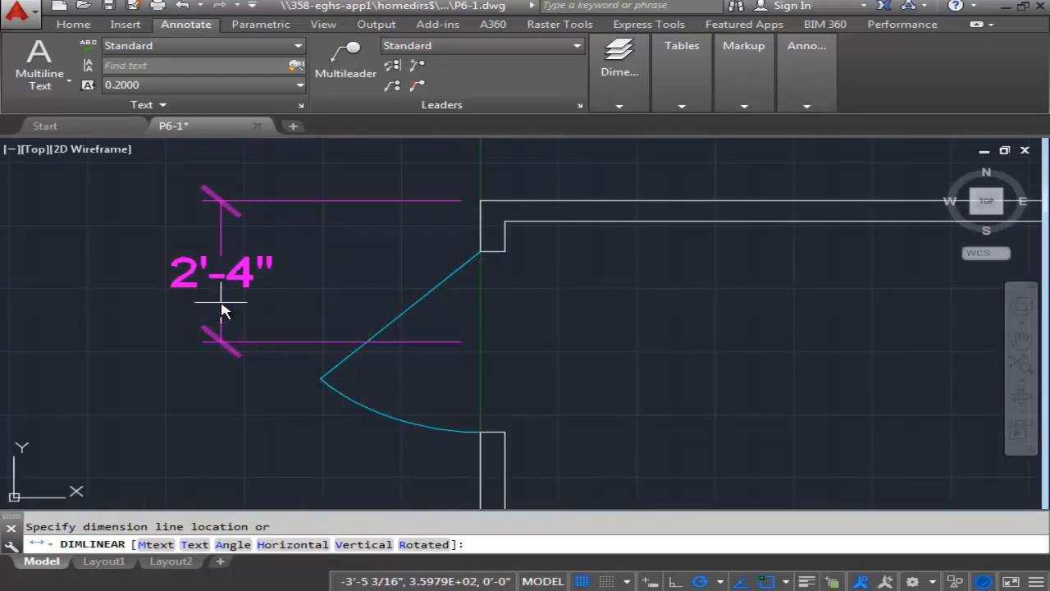
left_click(221, 308)
scroll(362, 246, "down", 5)
middle_click_drag(341, 310, 345, 307)
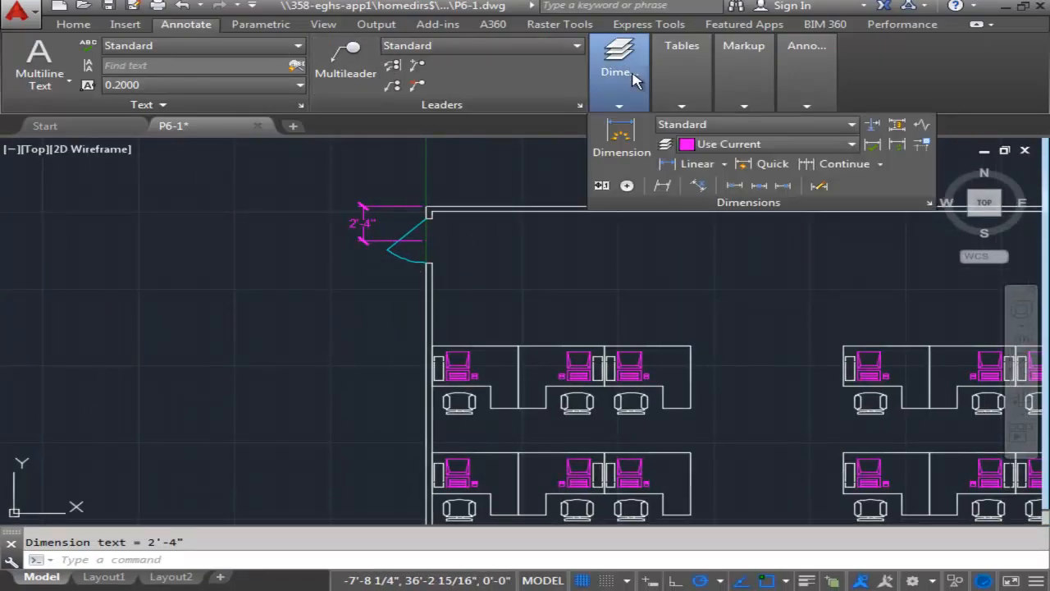
Add an overall vertical linear dimension between the left wall's upper and lower outer corners, placed about 5' outside the wall.
mouse_move(621, 106)
left_click(697, 164)
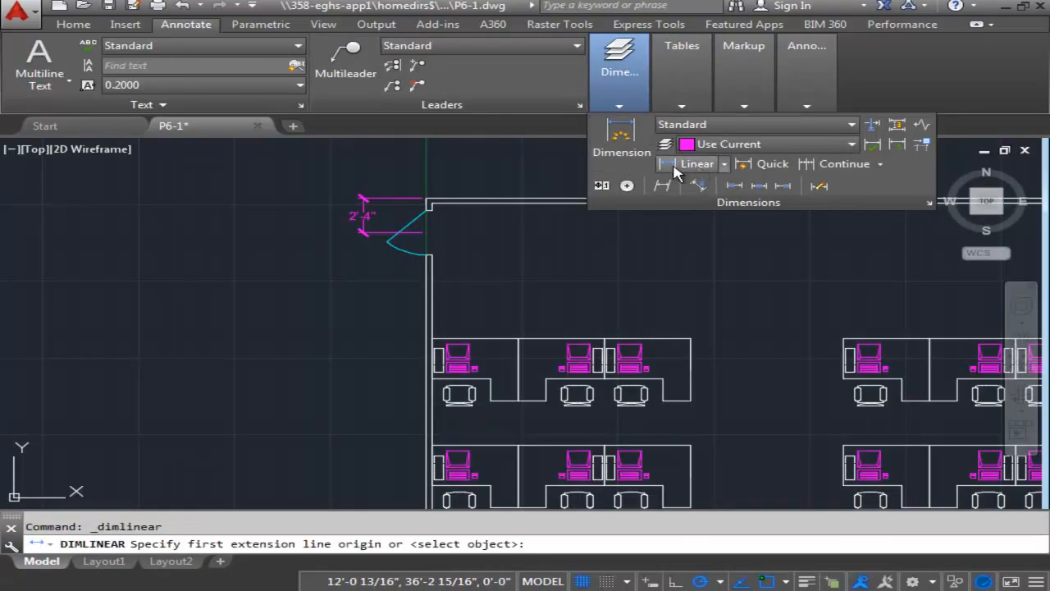
left_click(426, 199)
scroll(403, 206, "down", 3)
scroll(394, 344, "up", 6)
left_click(372, 340)
scroll(487, 460, "down", 3)
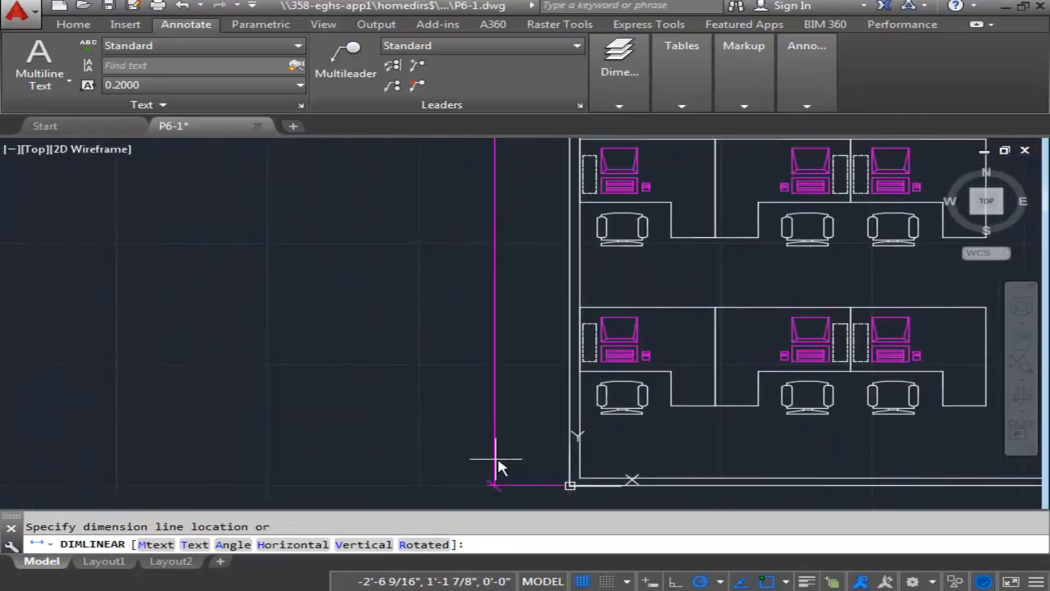
scroll(487, 424, "down", 1)
middle_click_drag(506, 328, 433, 417)
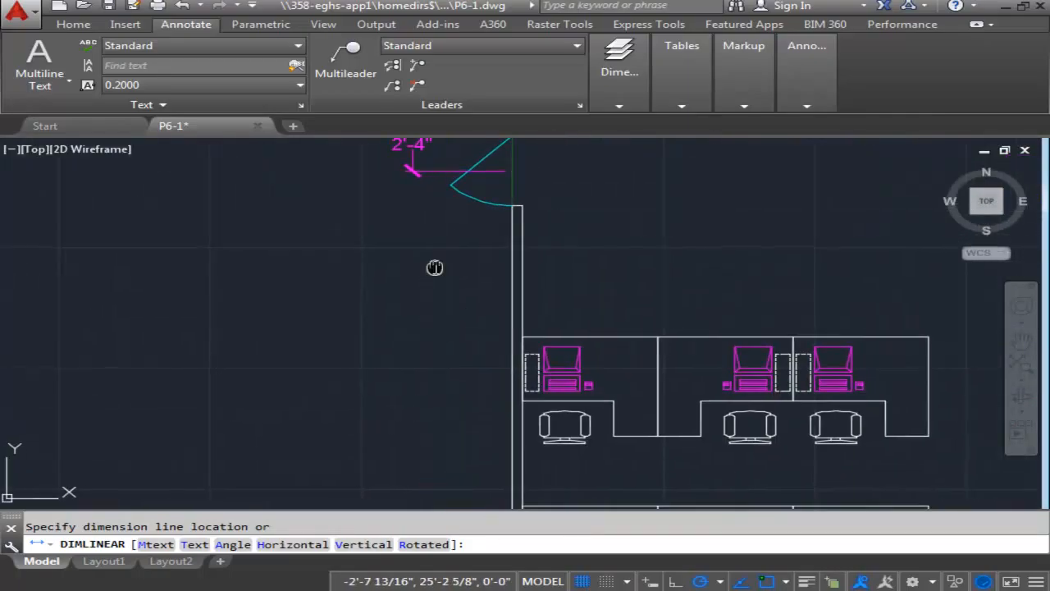
scroll(370, 265, "down", 2)
middle_click_drag(380, 269, 485, 270)
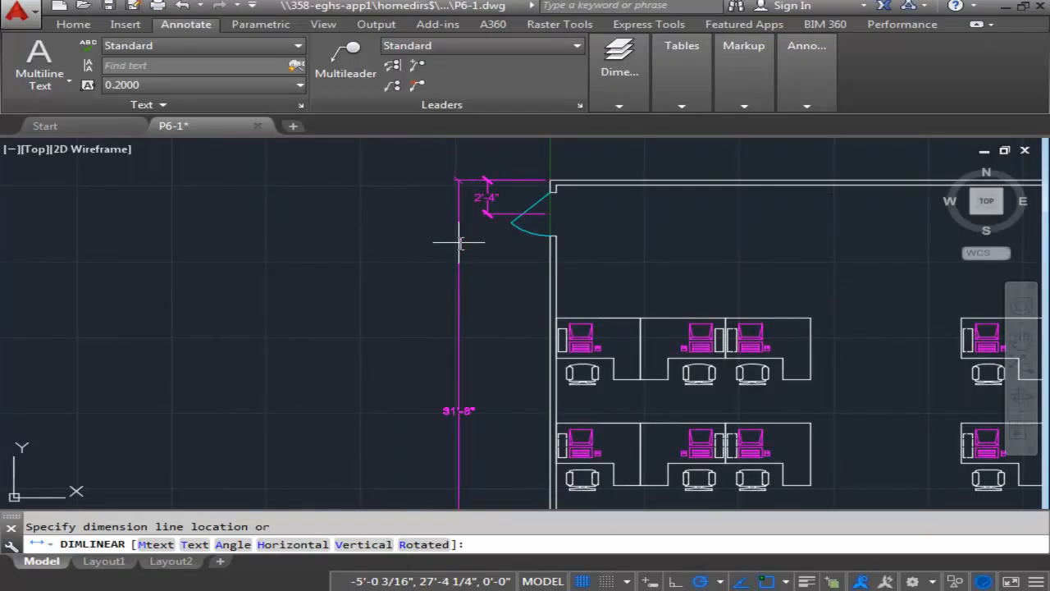
left_click(458, 242)
scroll(523, 288, "down", 3)
middle_click_drag(512, 309, 491, 275)
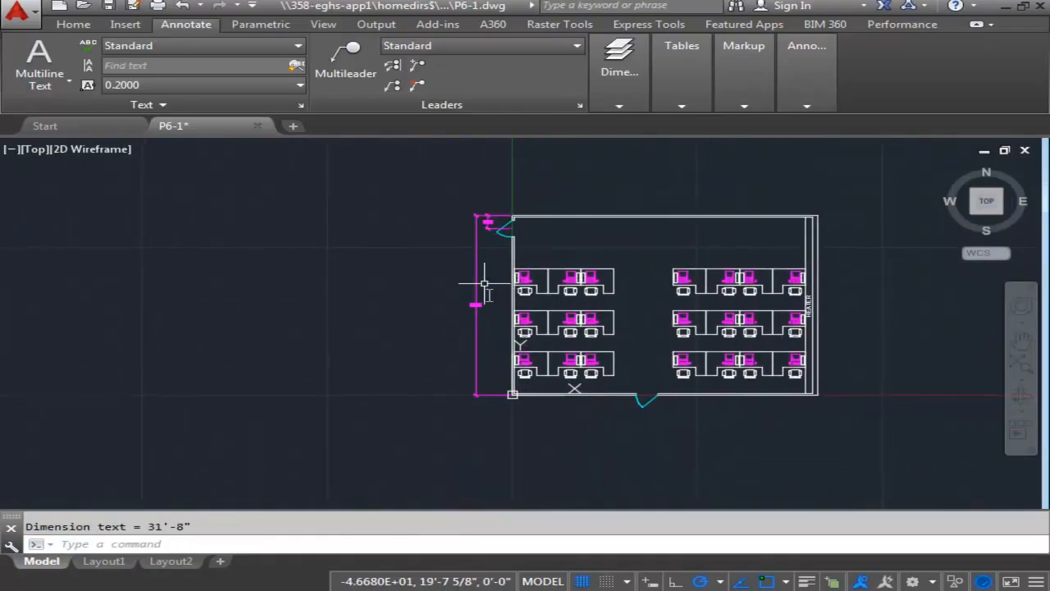
Add a horizontal linear dimension from the plan's lower-left outer corner to a point 19' along in the bottom door opening, about 3'-2" below the wall.
middle_click_drag(545, 340, 462, 232)
scroll(506, 317, "up", 2)
middle_click_drag(386, 249, 425, 259)
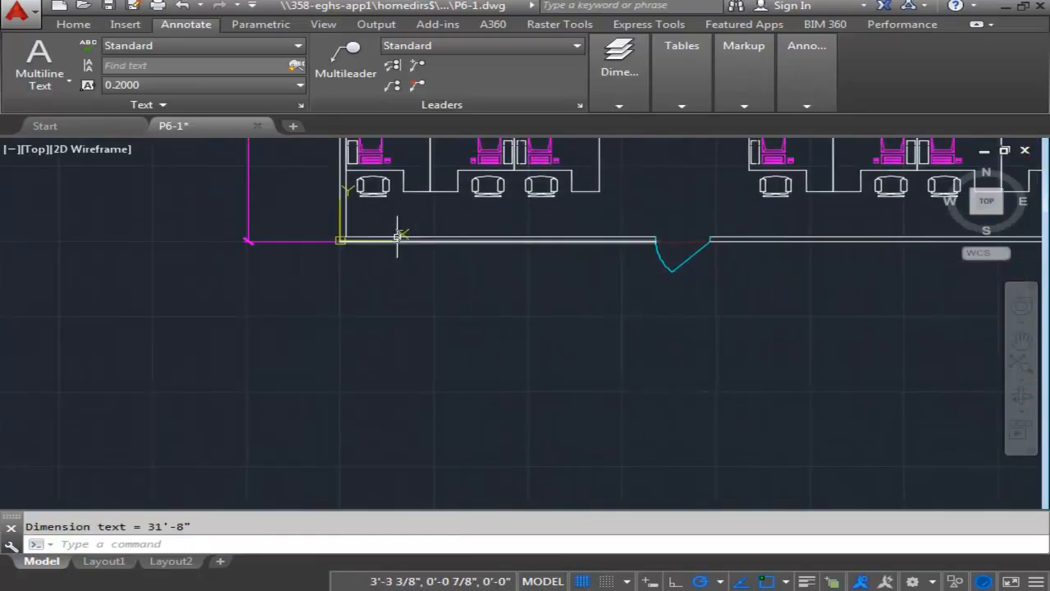
left_click(620, 82)
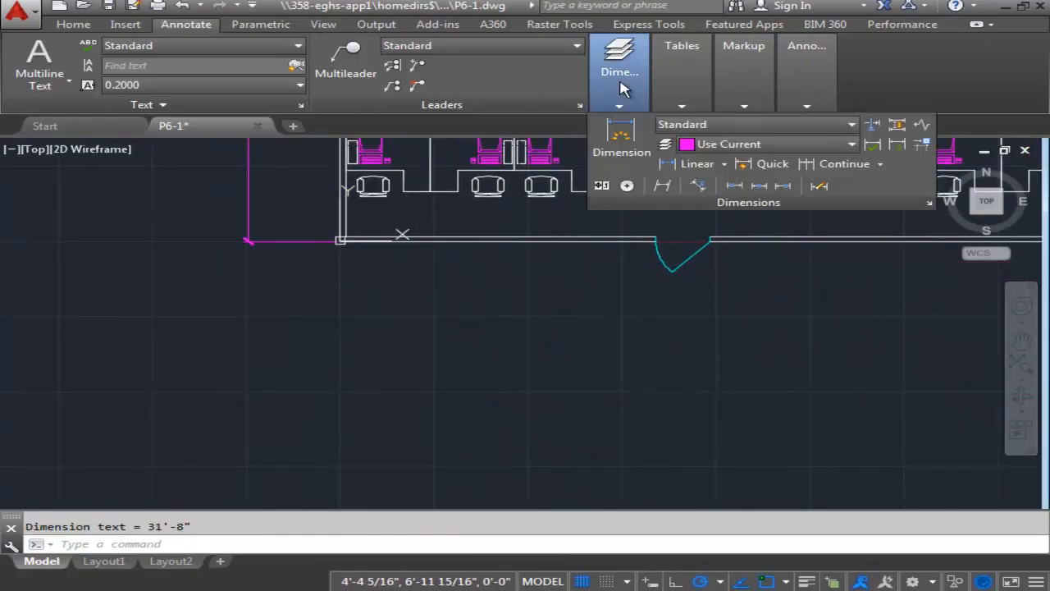
left_click(698, 164)
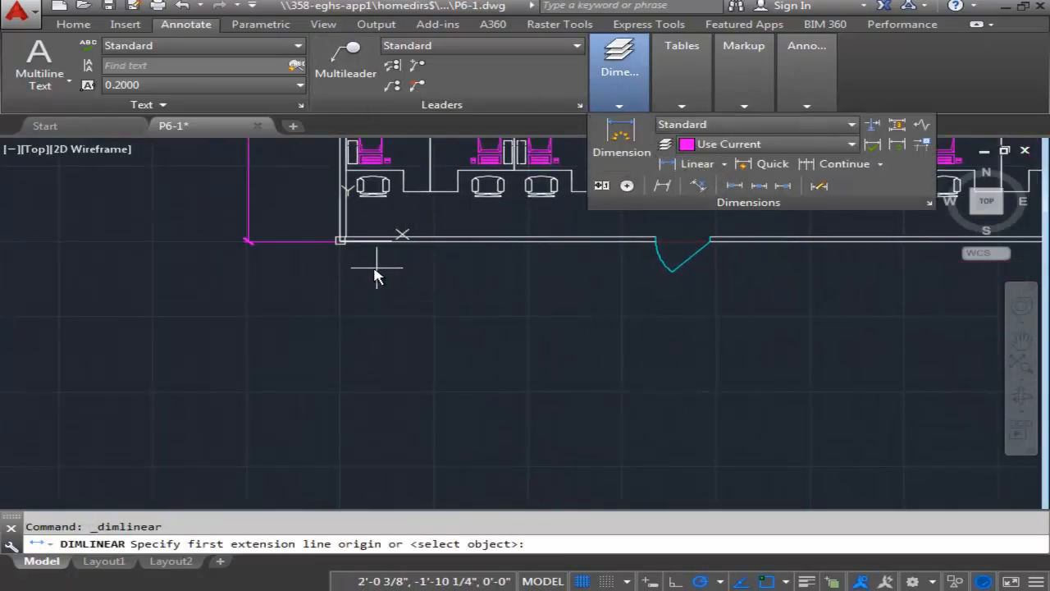
left_click(339, 241)
middle_click_drag(610, 291, 504, 297)
scroll(517, 283, "up", 6)
scroll(526, 295, "down", 2)
scroll(521, 320, "up", 4)
scroll(489, 277, "up", 5)
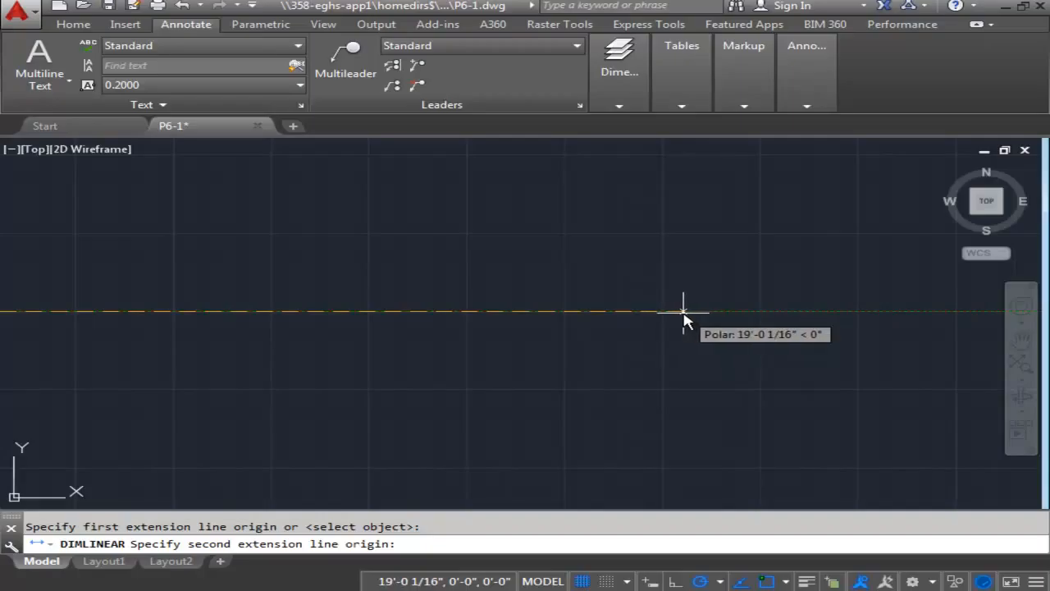
scroll(680, 314, "up", 1)
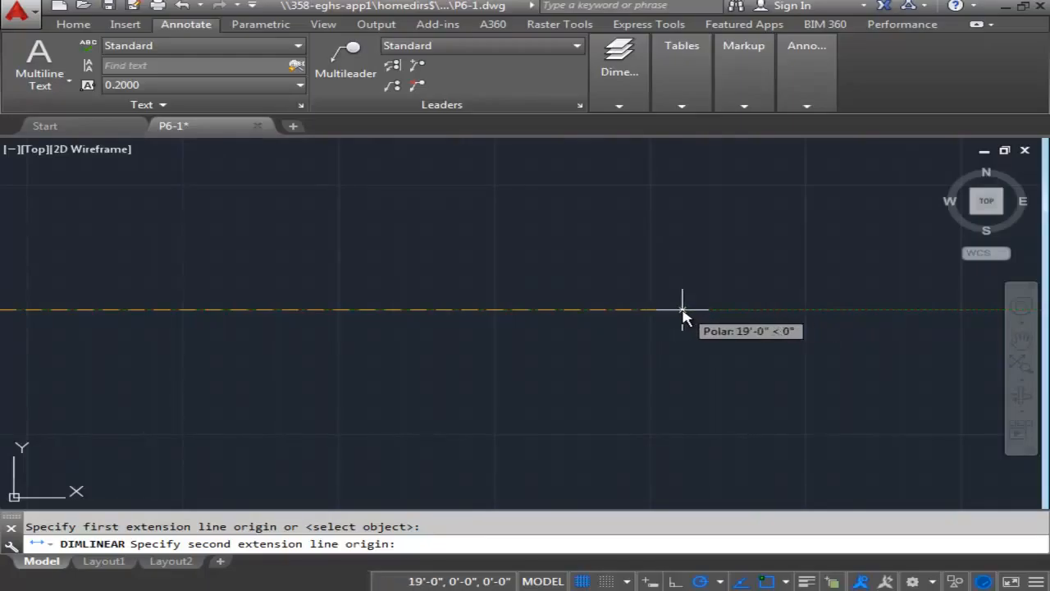
left_click(682, 310)
scroll(673, 369, "down", 5)
scroll(678, 345, "down", 2)
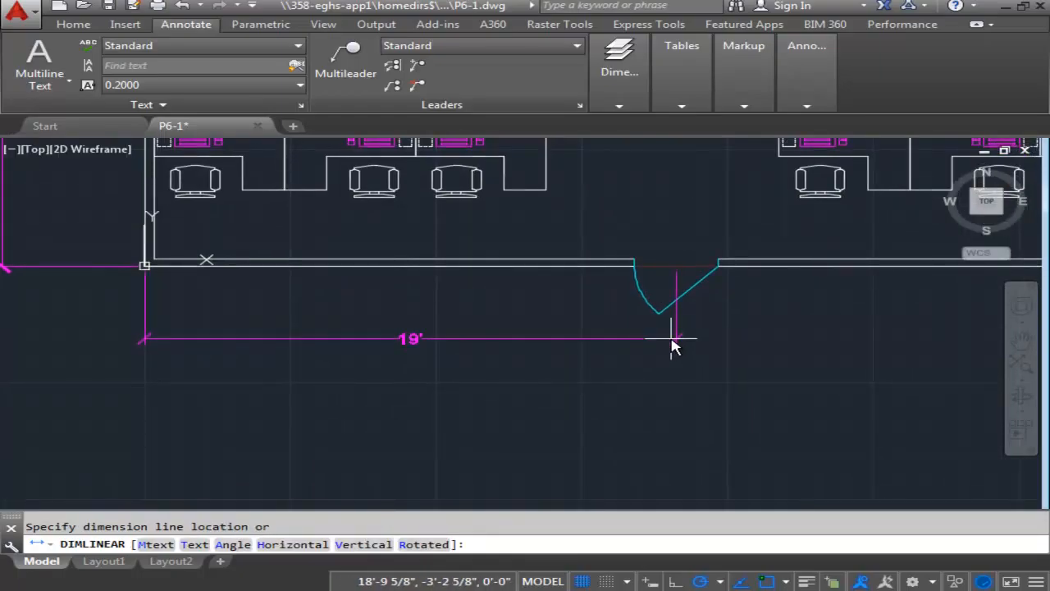
left_click(675, 338)
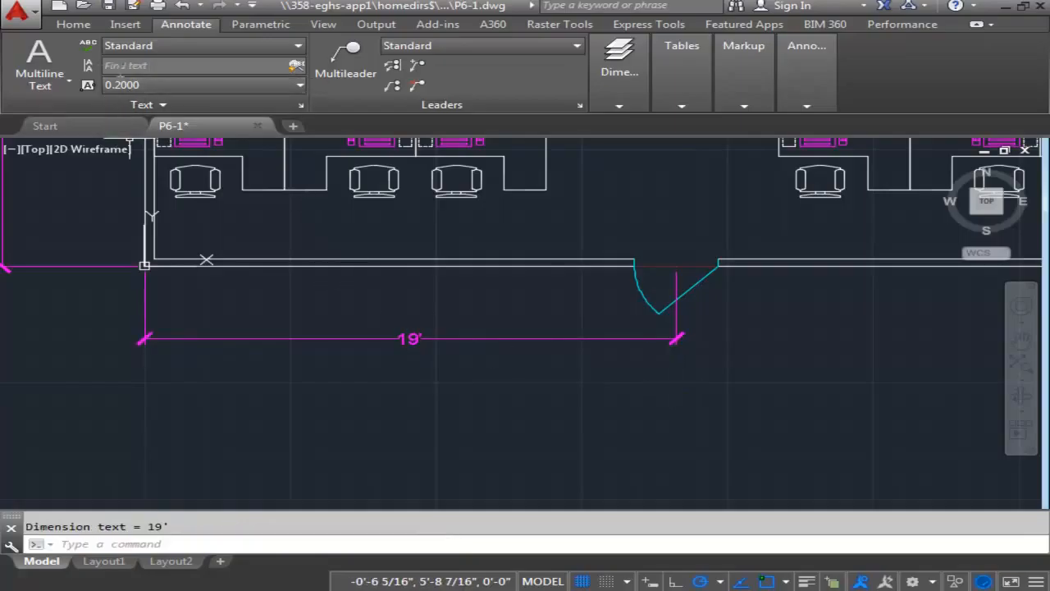
Add an overall horizontal linear dimension between the bottom wall's left and right outer corners, placed about 5'-5" below the wall.
left_click(623, 105)
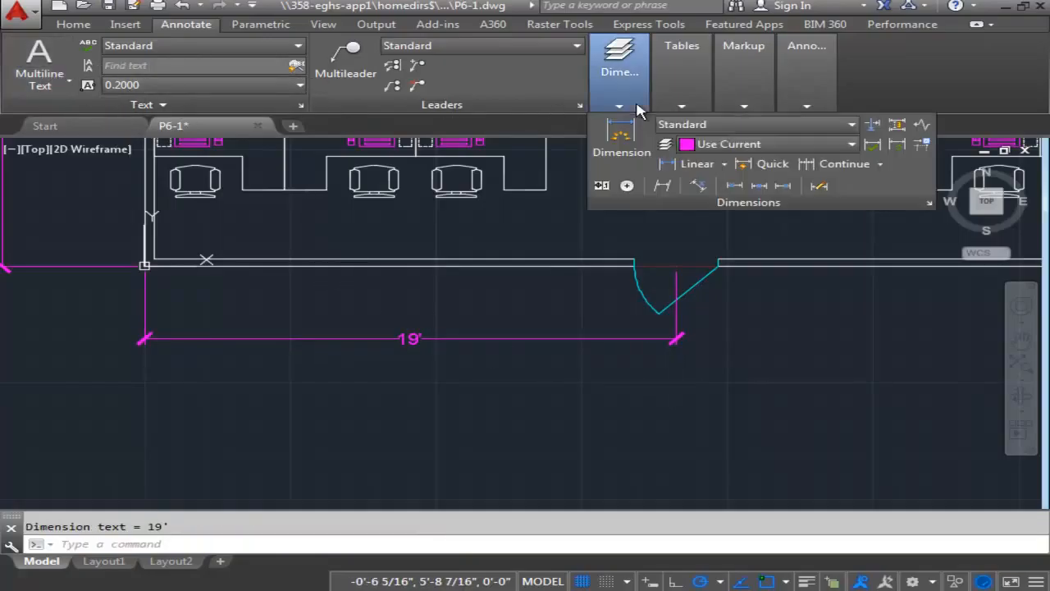
left_click(698, 164)
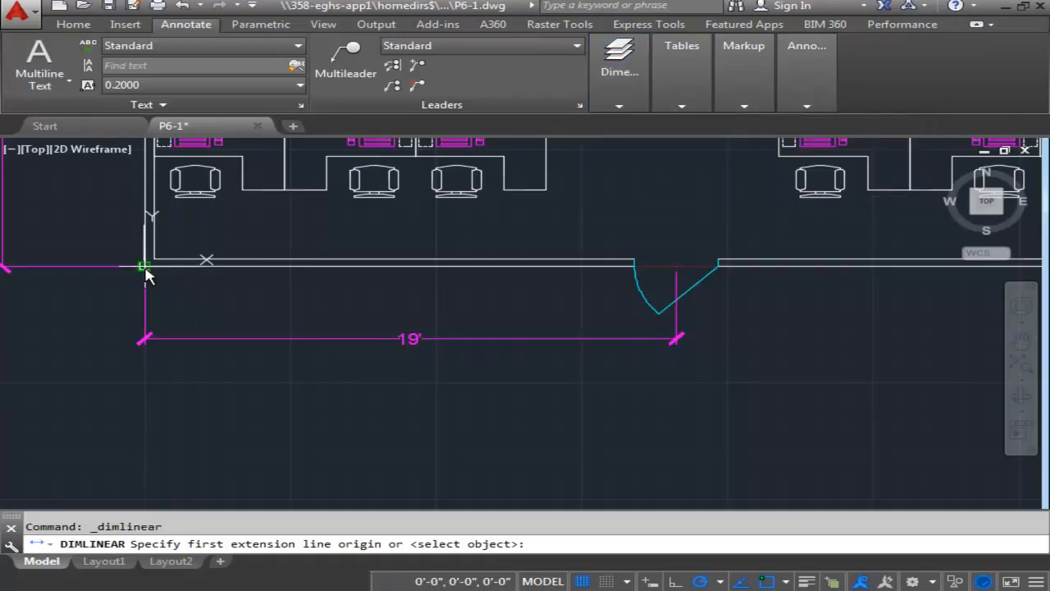
left_click(144, 269)
scroll(376, 335, "down", 4)
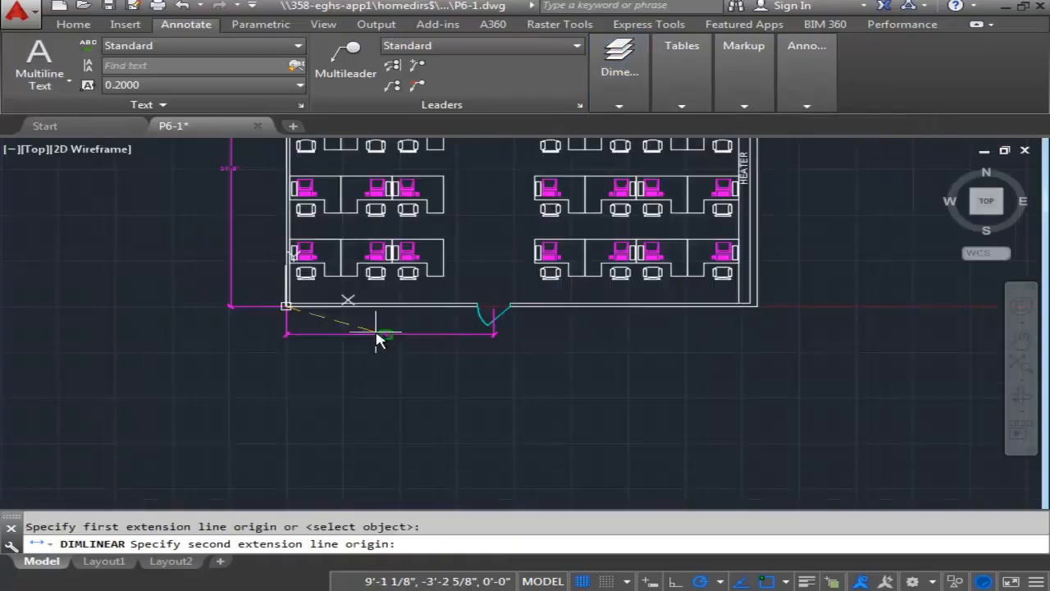
left_click(759, 313)
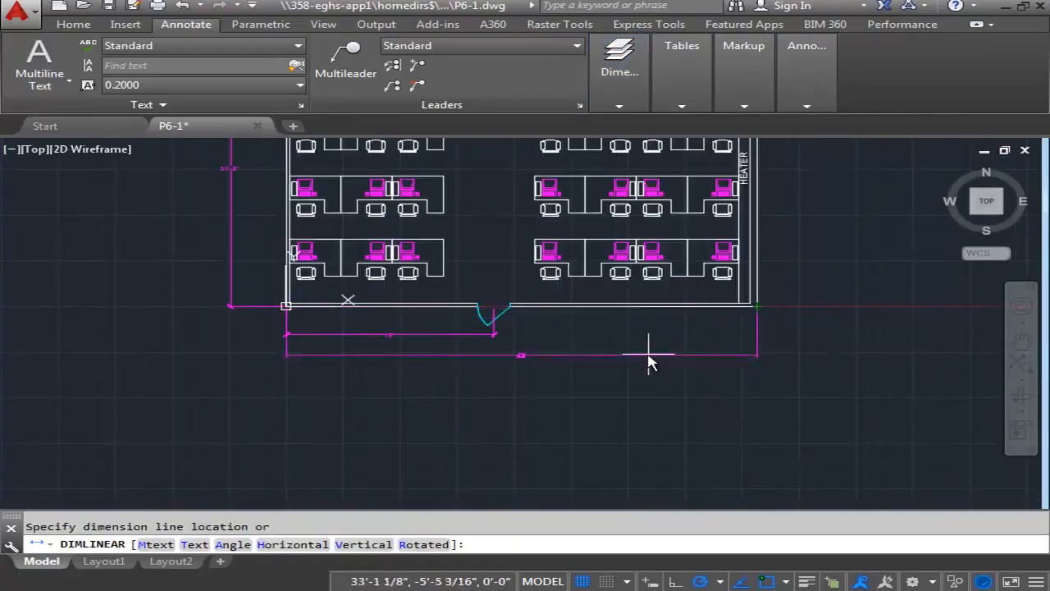
left_click(646, 361)
scroll(530, 351, "up", 3)
middle_click_drag(503, 321, 558, 373)
scroll(558, 373, "down", 5)
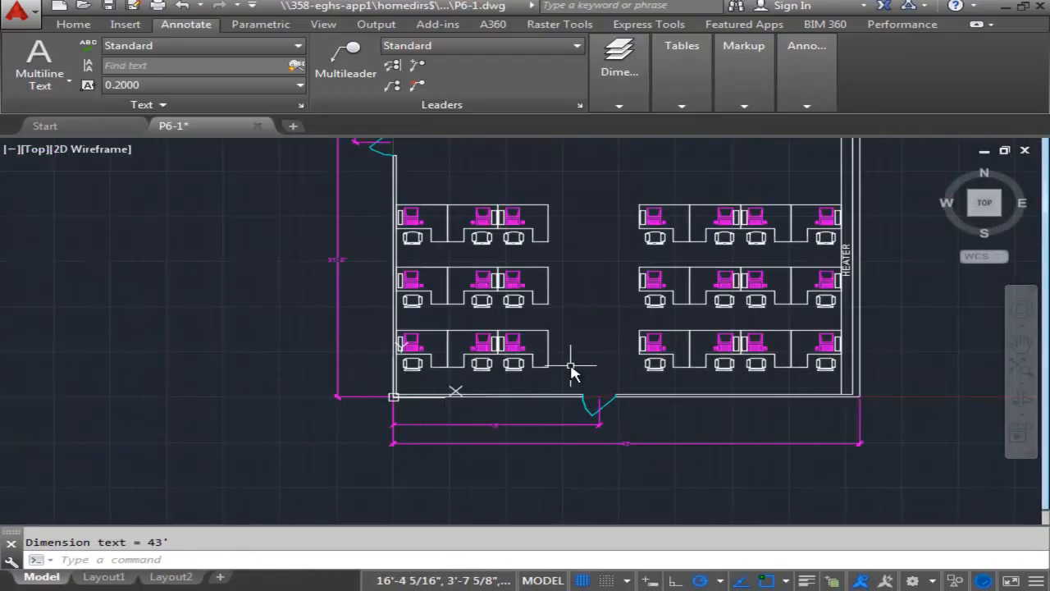
Dimension the vertical gap between the left block's upper and middle workstation rows, appending TYP to the text and placing it just right of the desks.
scroll(566, 328, "up", 4)
scroll(568, 311, "up", 2)
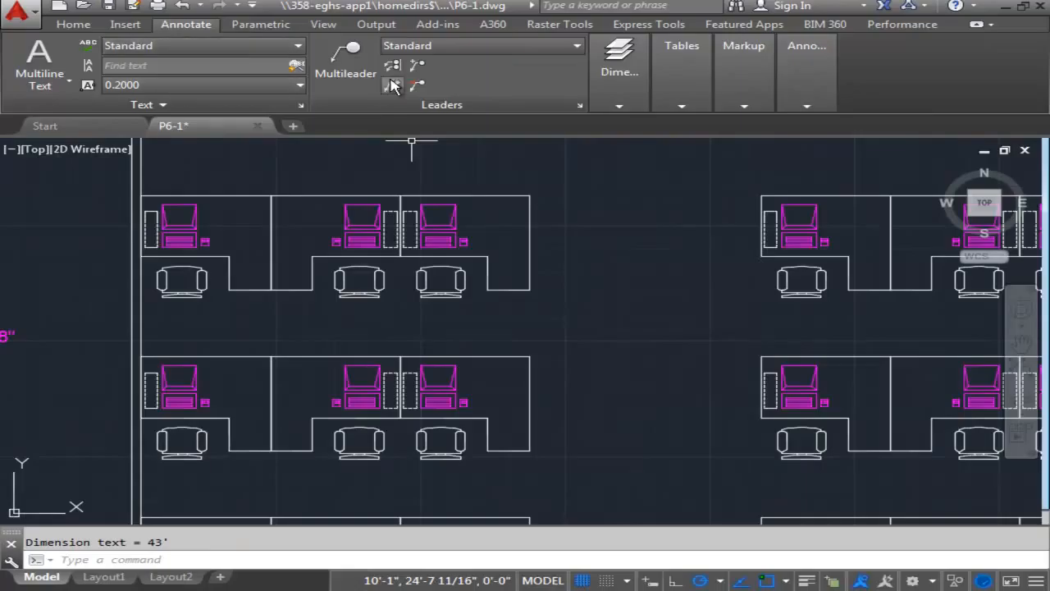
mouse_move(613, 109)
left_click(686, 163)
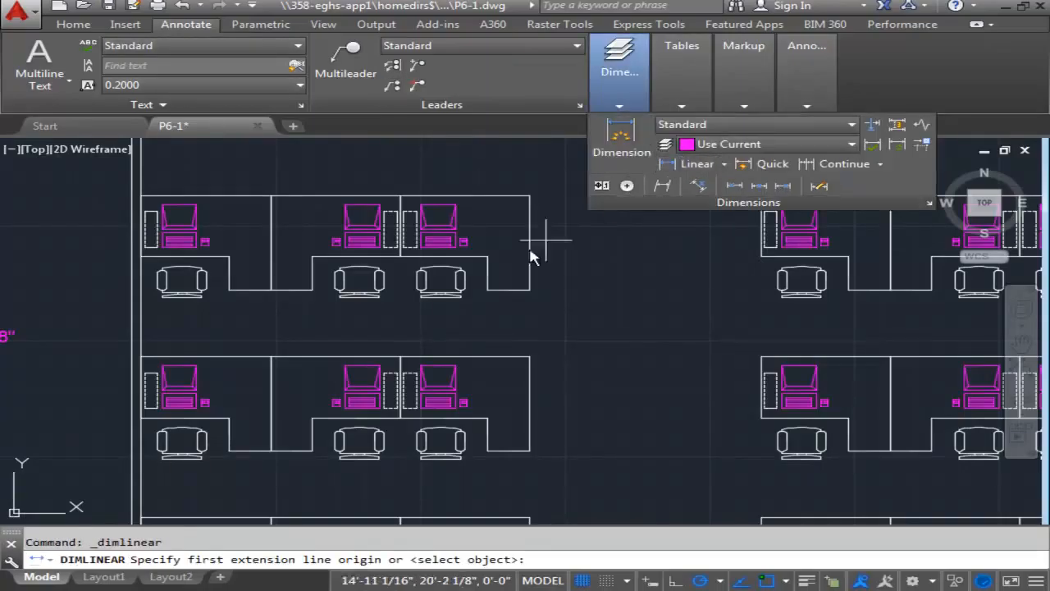
left_click(530, 295)
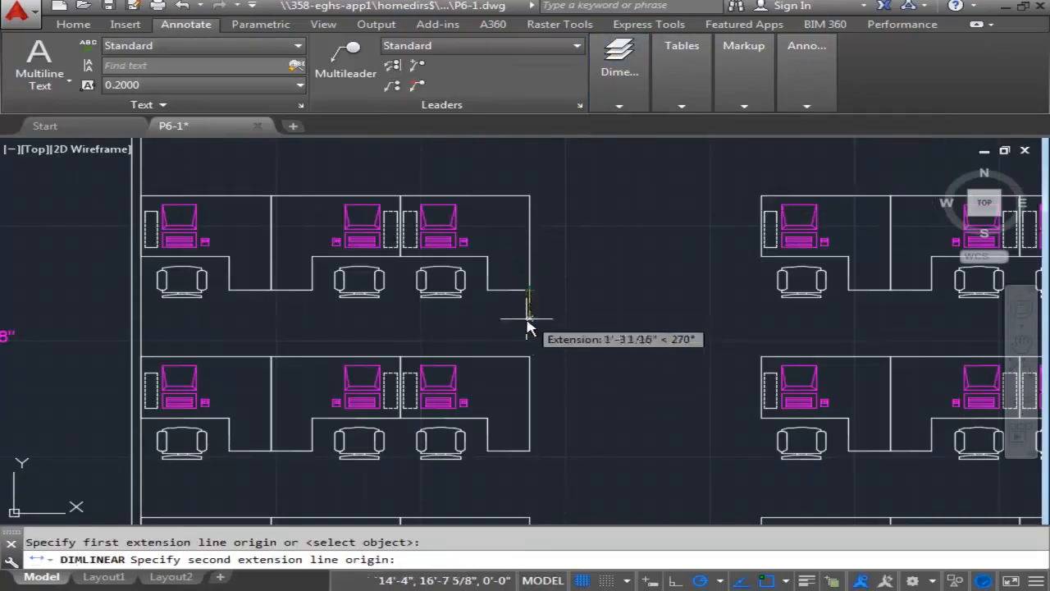
left_click(530, 357)
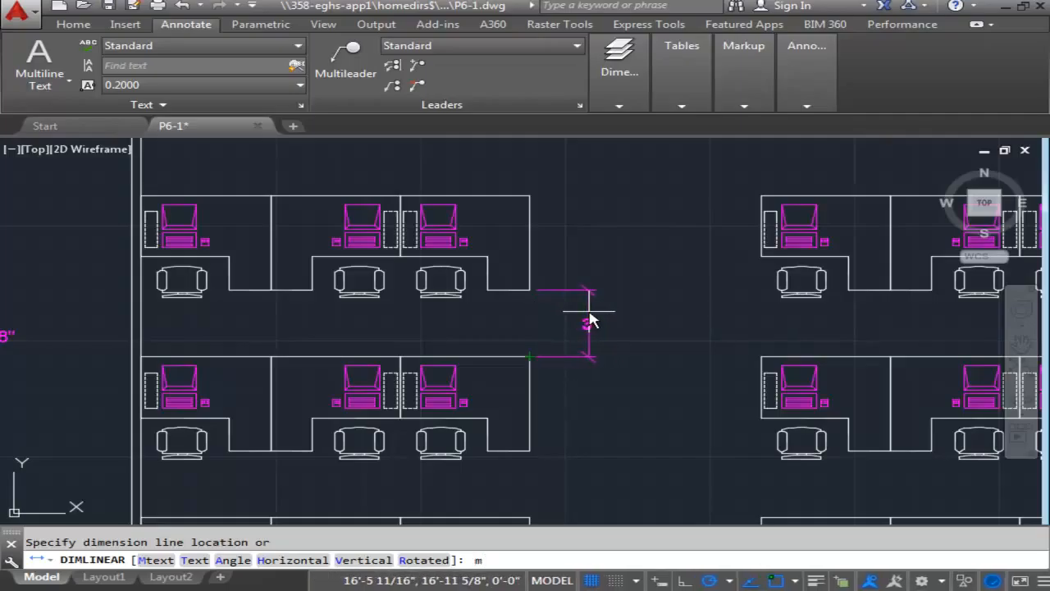
key("Return")
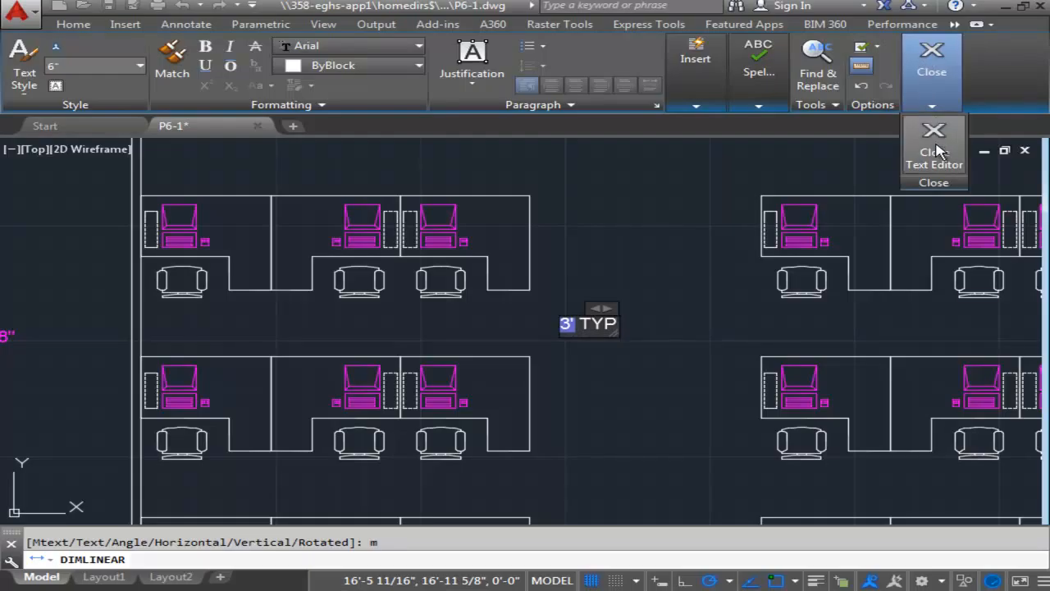
left_click(936, 151)
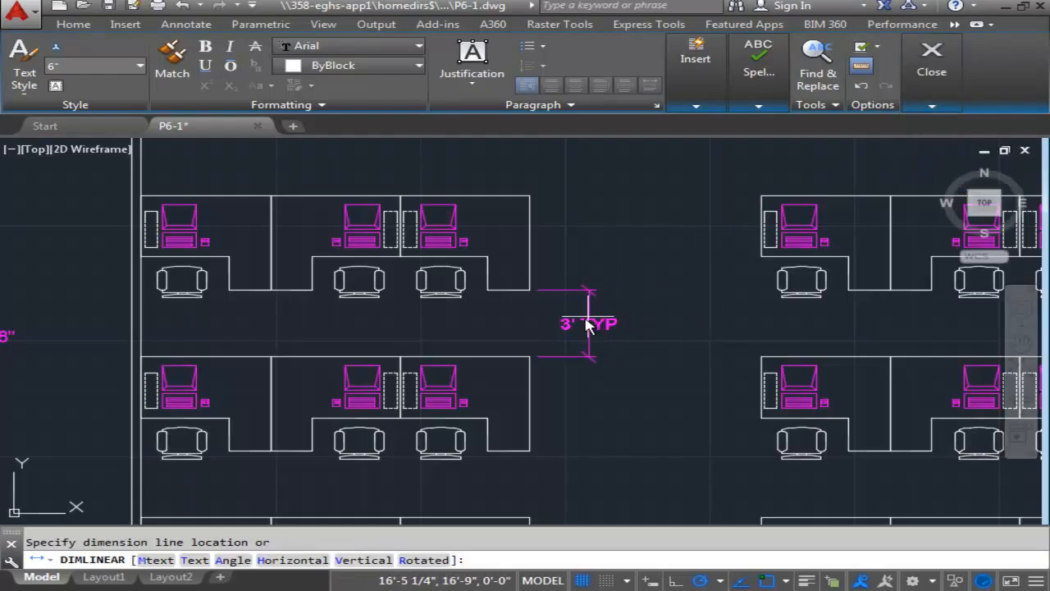
left_click(570, 327)
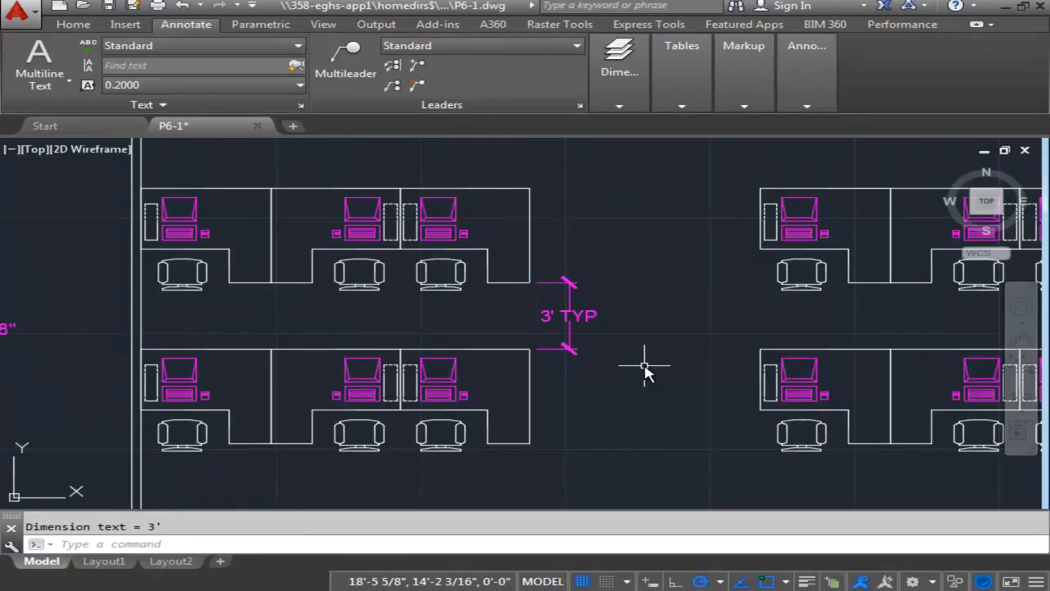
scroll(646, 373, "down", 5)
middle_click_drag(649, 375, 569, 309)
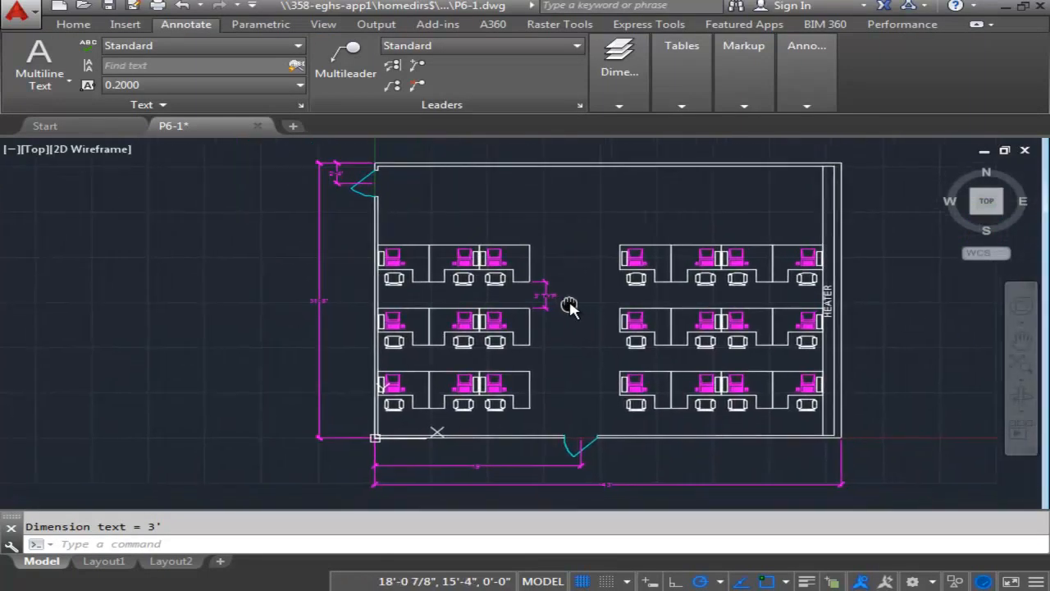